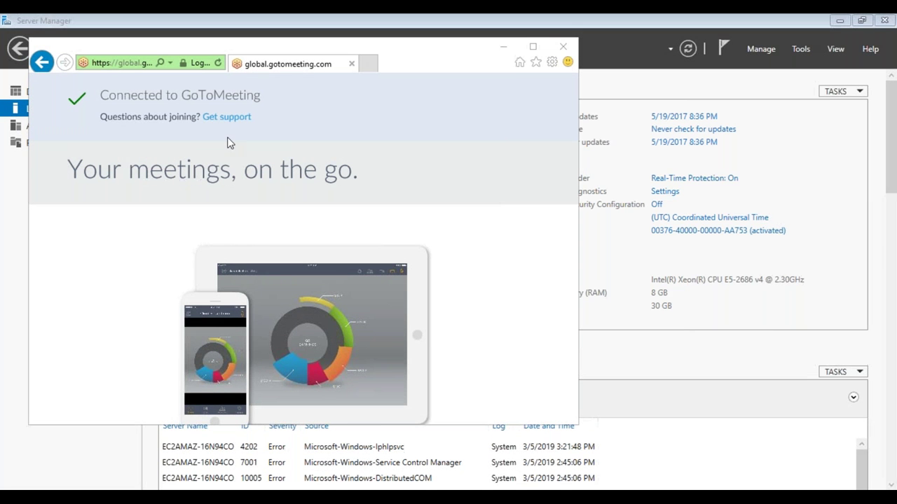
Maximize Internet Explorer and load aws.amazon.com.
click(532, 46)
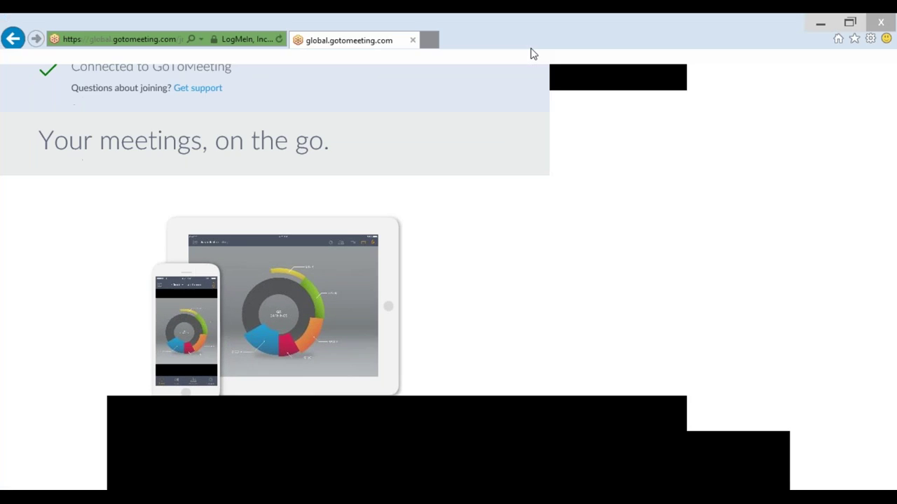
click(105, 41)
text(a)
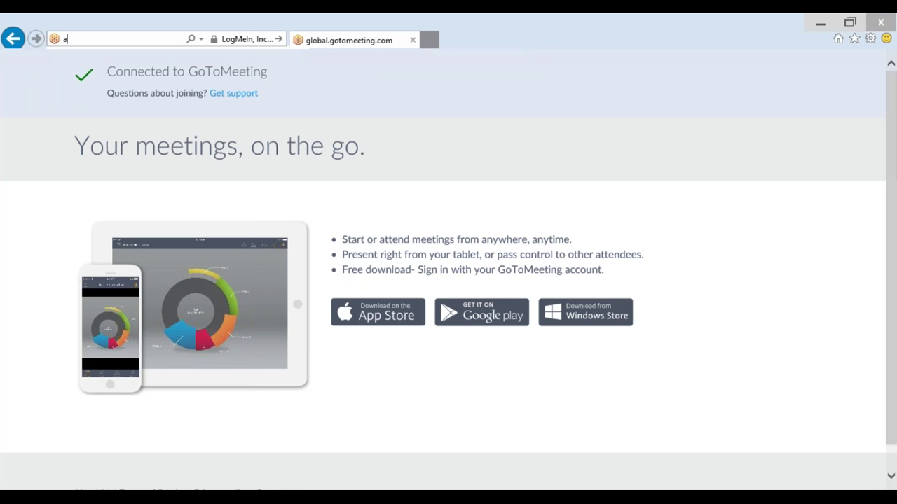
text(ws.amazon.)
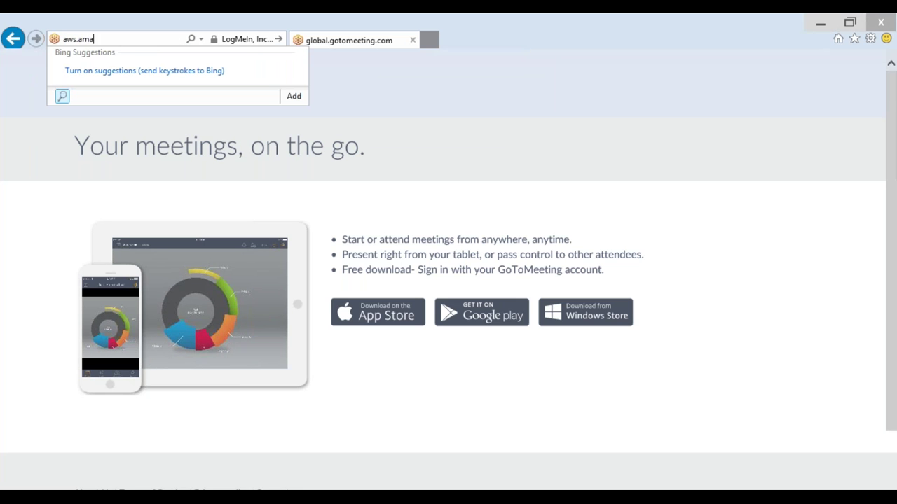
text(com)
key(Return)
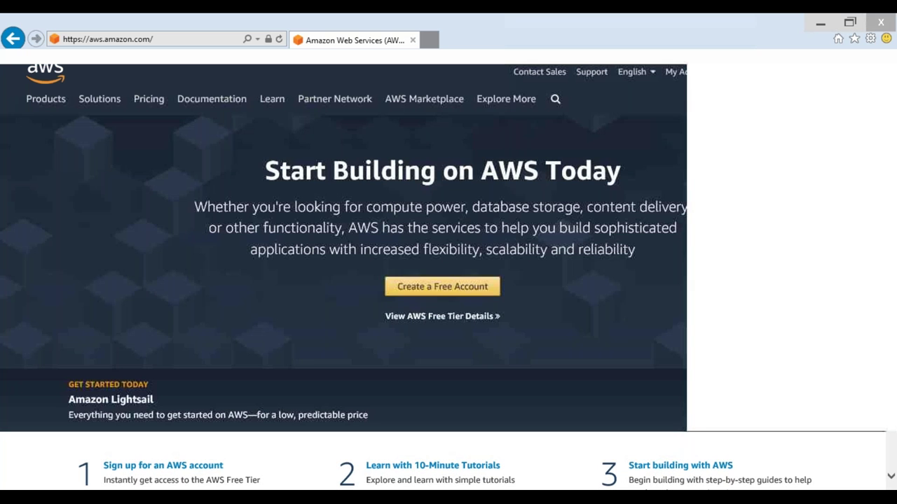
Sign in to the AWS Management Console with the account e-mail, password and MFA code.
mouse_move(676, 71)
click(672, 96)
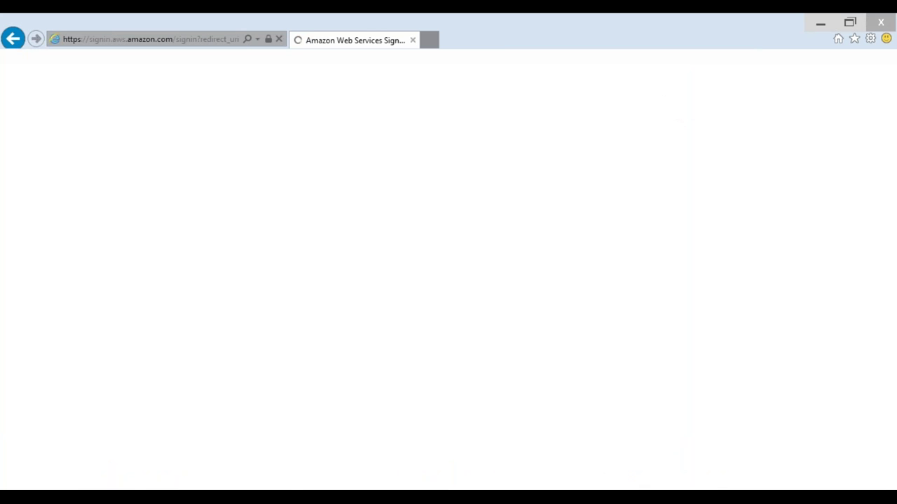
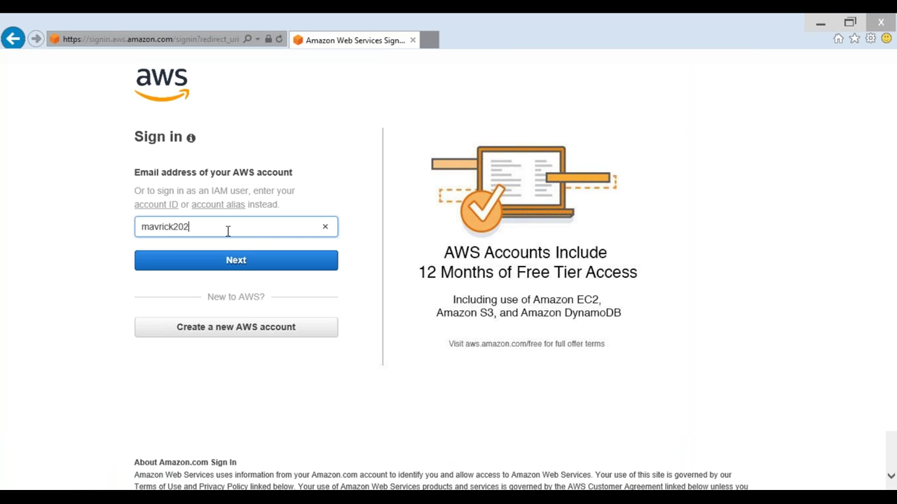
key(Return)
key(Return)
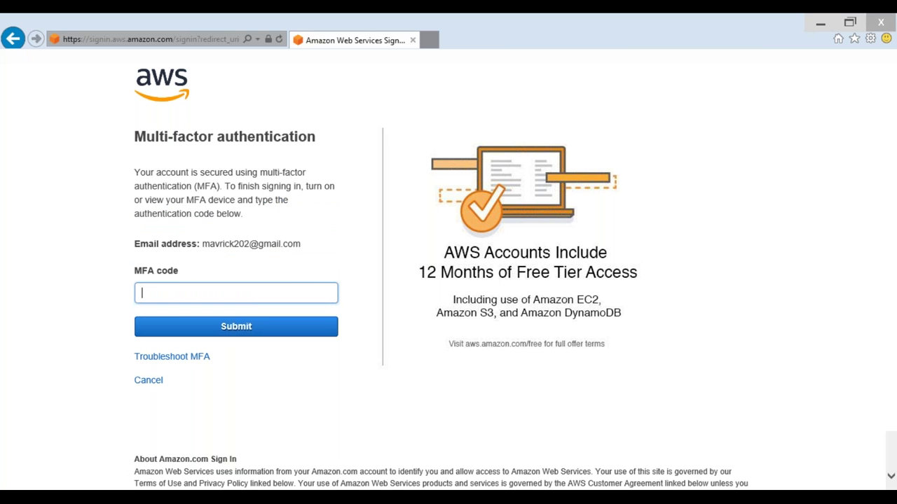
click(256, 327)
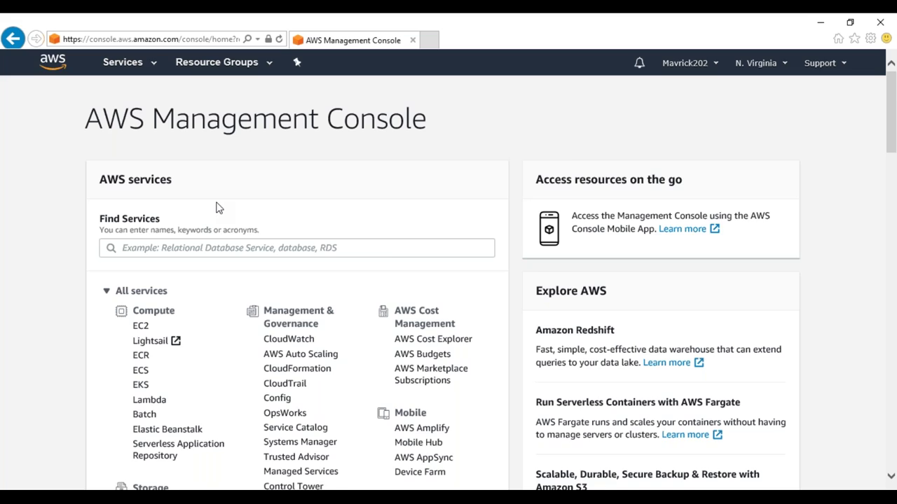
Open EC2 under Compute and start Launch Instance from the EC2 Dashboard.
scroll(224, 303, down, 1)
scroll(224, 302, down, 1)
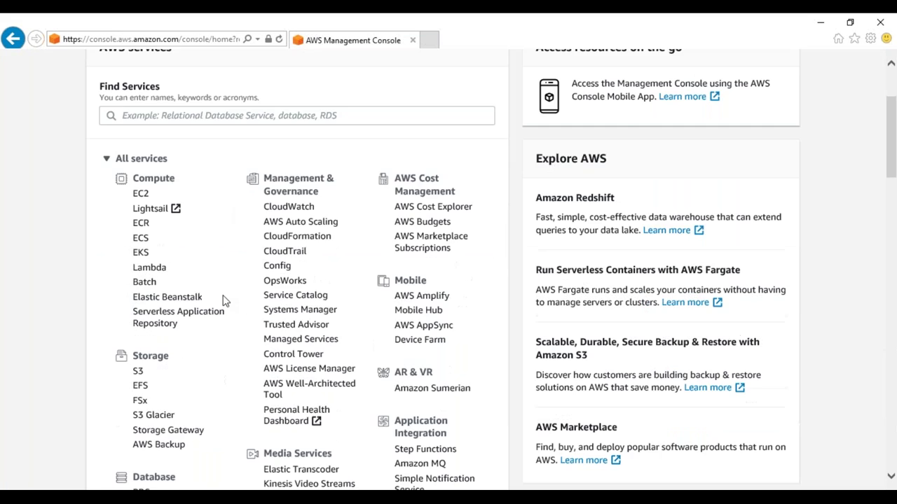
click(140, 193)
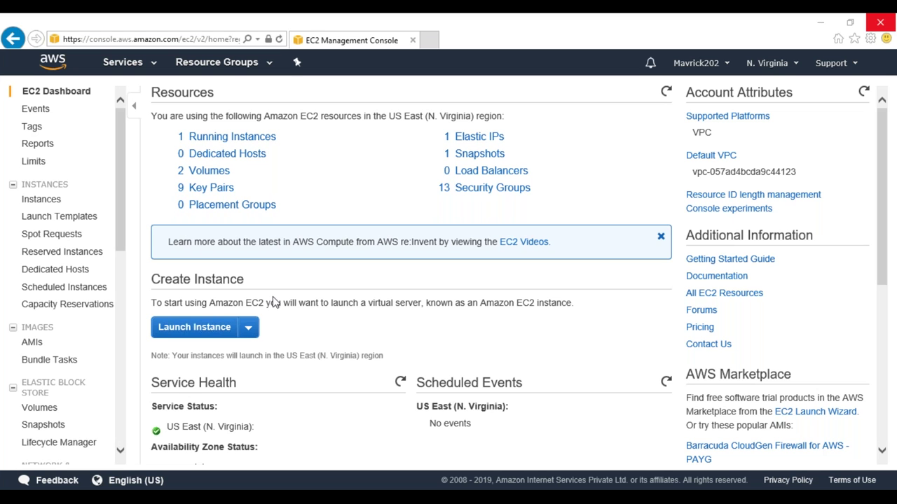
click(203, 328)
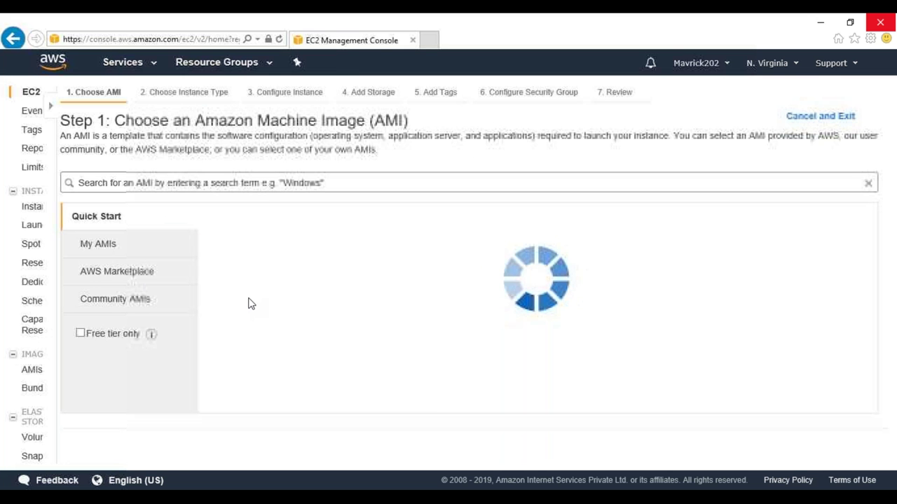
Select the Amazon Linux AMI 2018.03.0 (HVM), SSD Volume Type from Quick Start.
scroll(280, 262, down, 1)
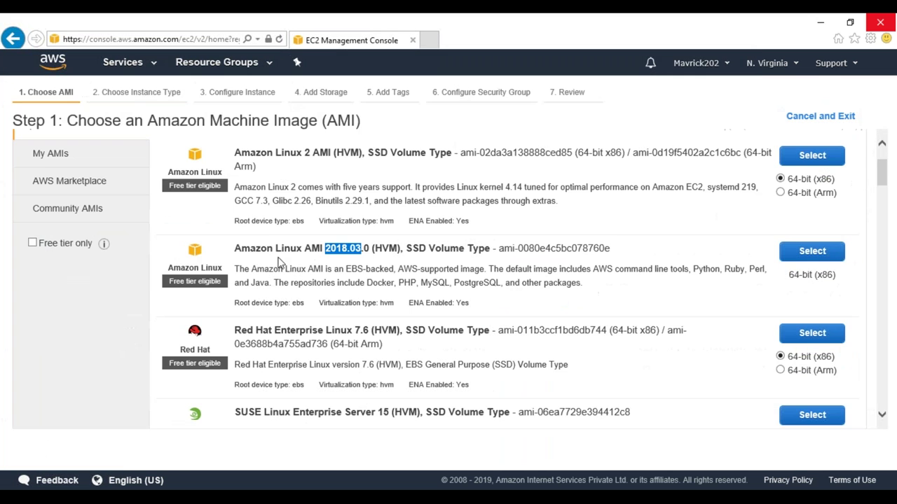
drag(236, 248, 479, 243)
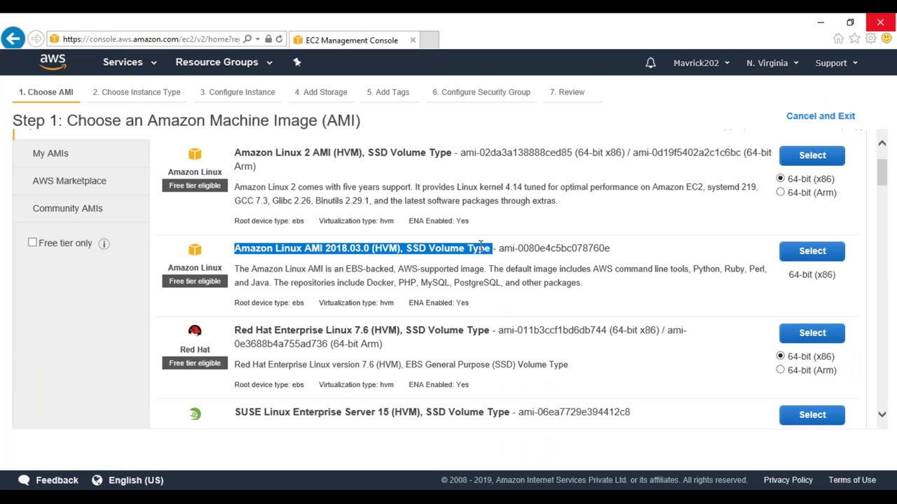
click(102, 191)
click(70, 208)
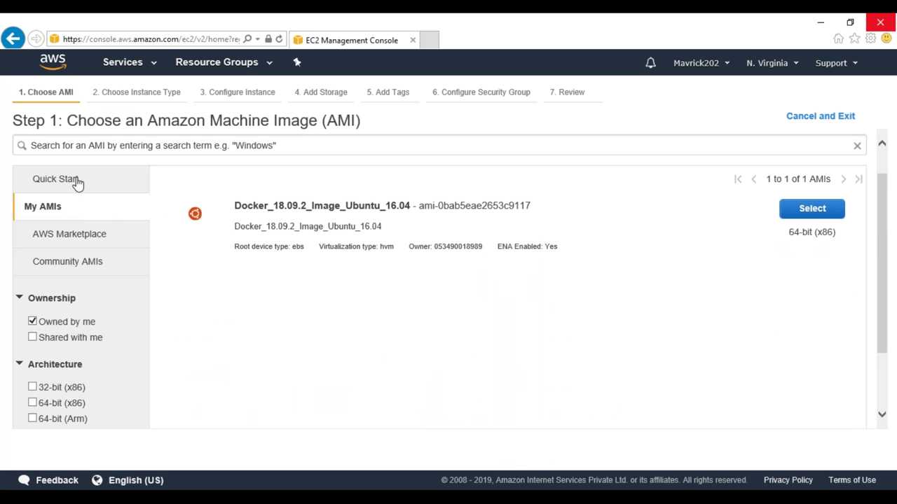
click(77, 180)
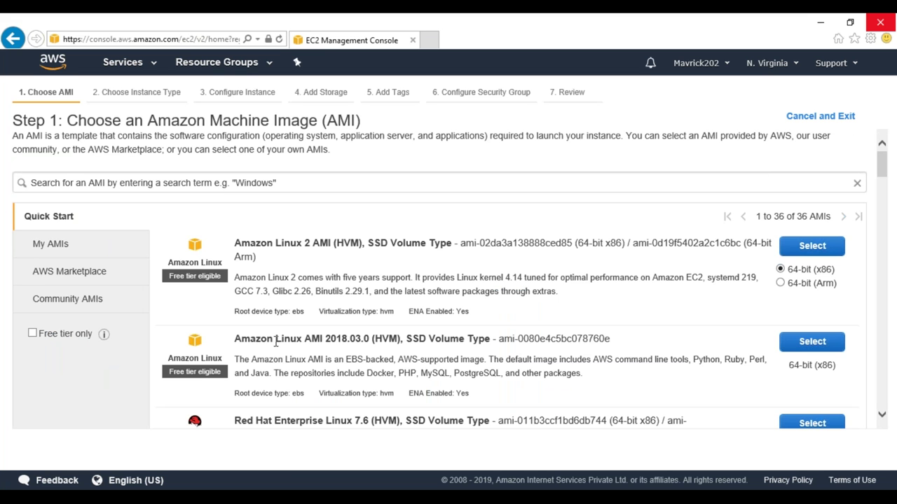
click(811, 342)
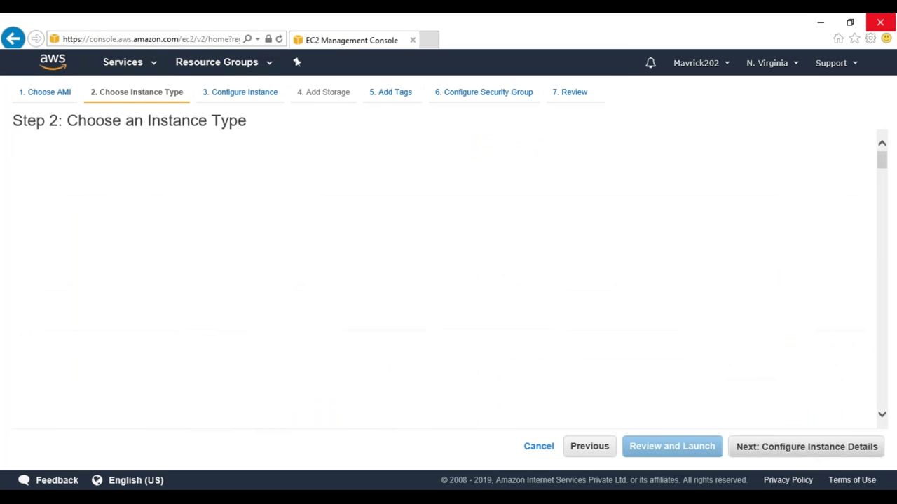
Place the instance in the AWS-JAN-21 VPC and JAN-21-Public-Subnet1.
click(343, 312)
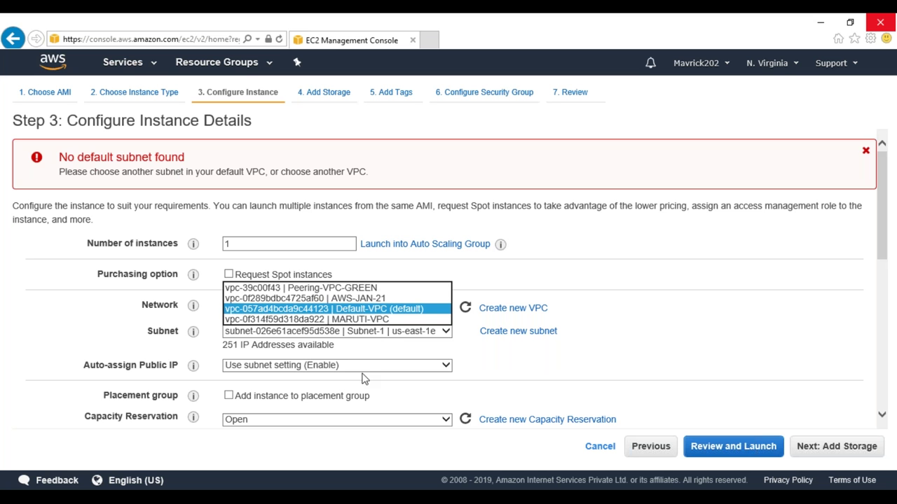
click(380, 300)
click(385, 334)
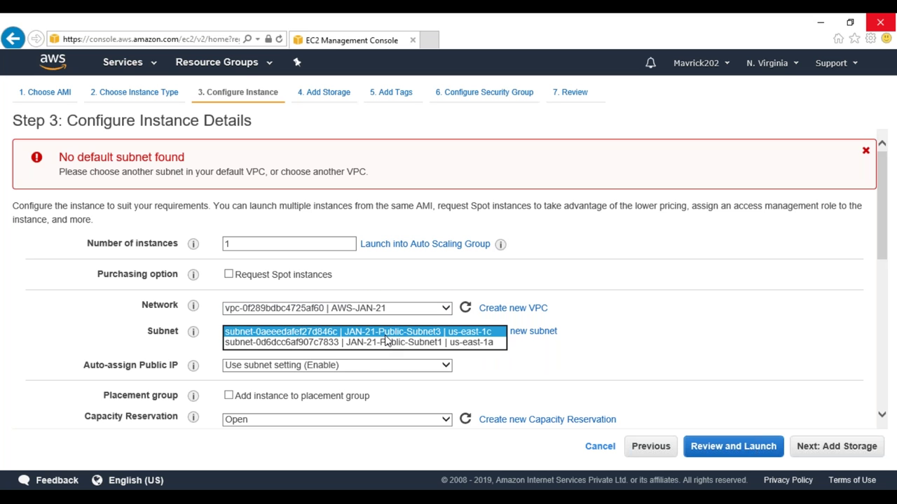
click(385, 342)
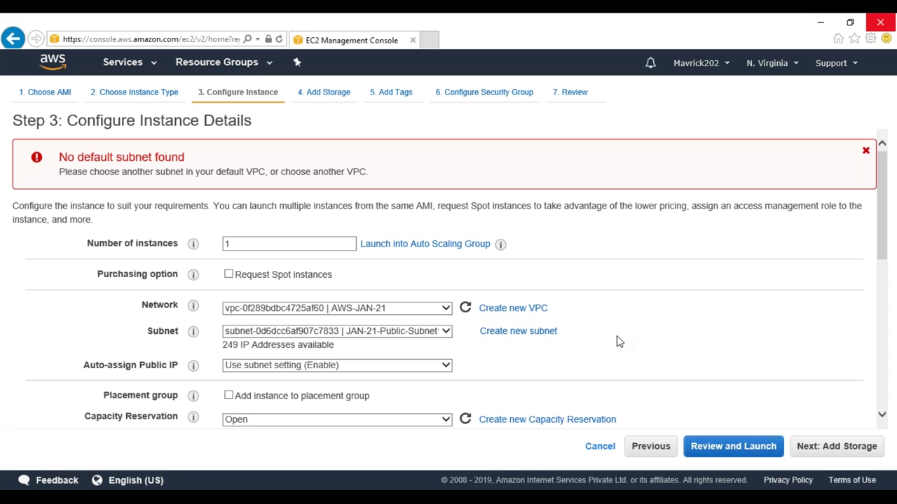
Set the primary IP to 10.1.1.200 and expand Advanced Details.
scroll(618, 341, down, 6)
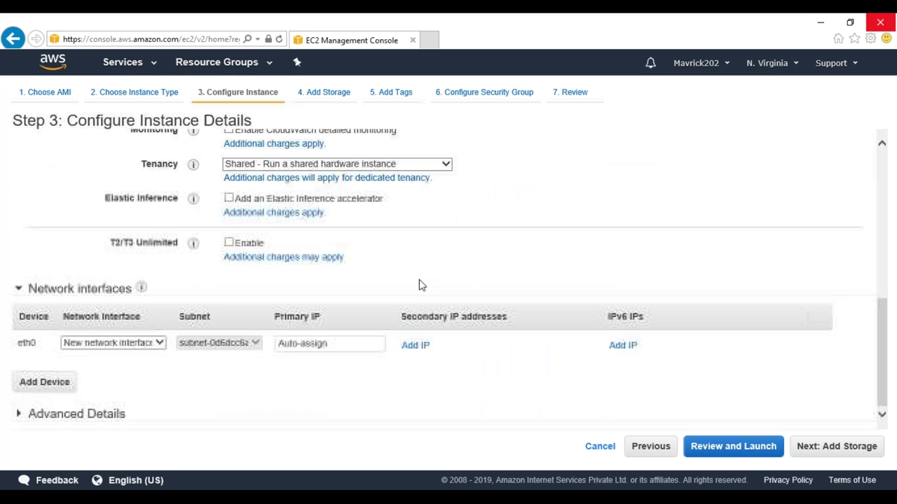
click(331, 344)
text(1)
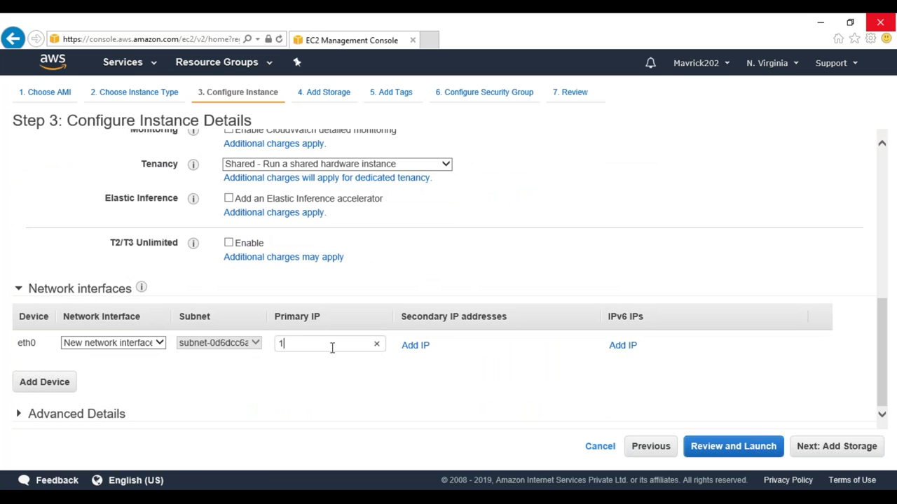
text(0.1.1.200)
drag(328, 344, 283, 340)
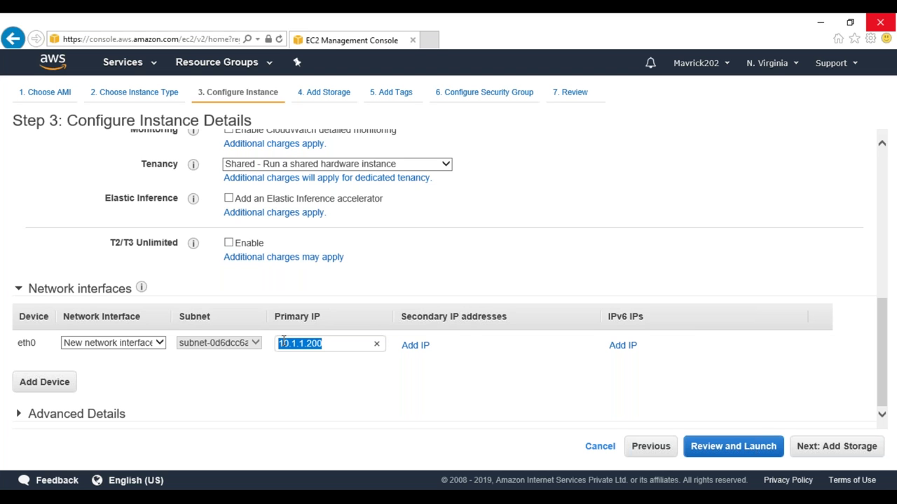
click(121, 416)
scroll(269, 374, down, 1)
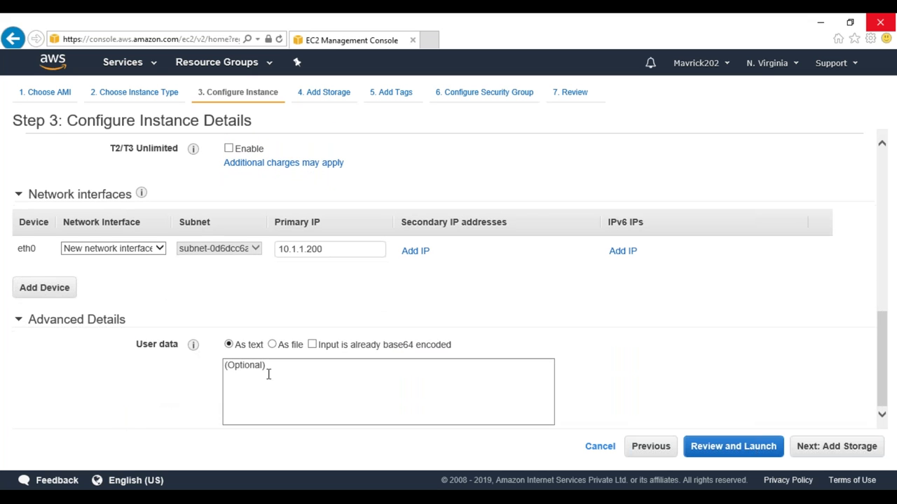
Enter #!/bin/bash as the first user data line, correcting a mistaken entry.
click(268, 374)
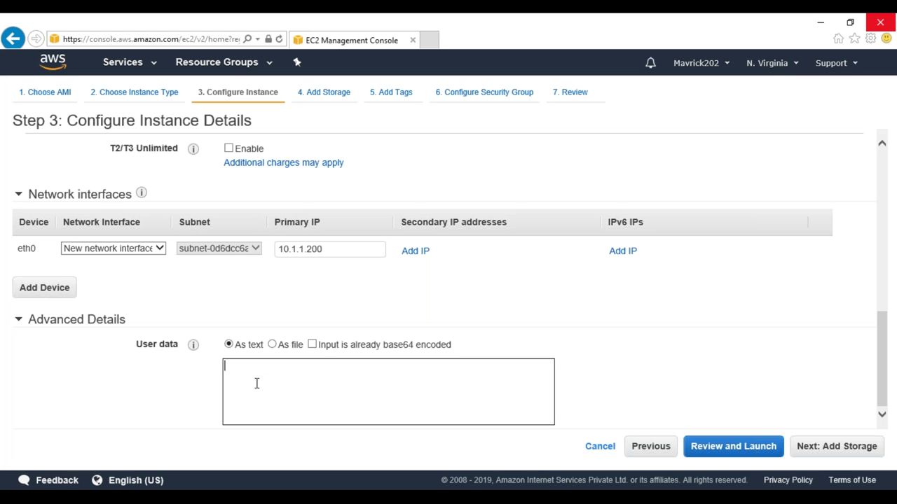
text(#!/bin/bash)
drag(290, 368, 217, 364)
text(yum update -y)
key(BackSpace)
key(BackSpace)
key(BackSpace)
key(BackSpace)
key(BackSpace)
key(BackSpace)
key(BackSpace)
key(BackSpace)
key(BackSpace)
key(BackSpace)
key(BackSpace)
key(BackSpace)
key(BackSpace)
text(#!/bin/bash)
drag(225, 366, 269, 366)
click(270, 366)
Add the lines 'yum update -y' and 'yum install nginx -y' below it.
key(Return)
text(yum update -y)
key(Return)
text(yum install nginx -y)
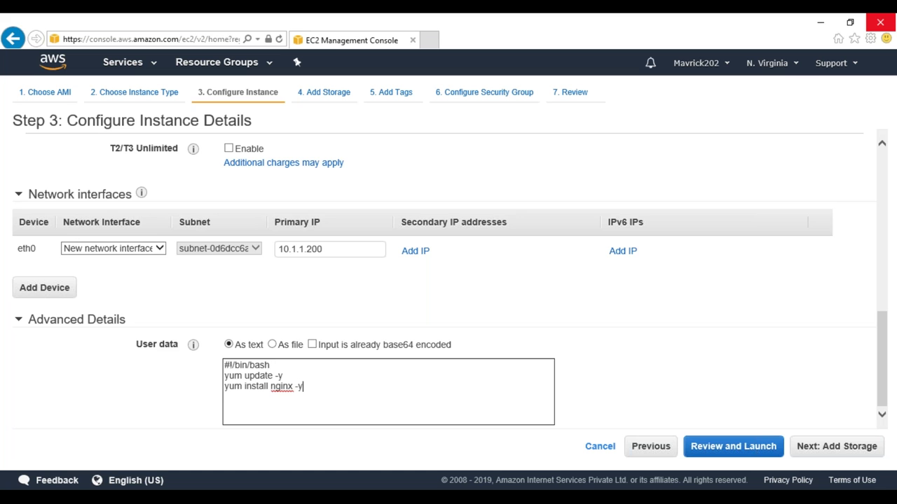
Add 'service nginx start' and 'hostname mynewserver' lines, then select the whole script.
key(Return)
text(service ng)
key(BackSpace)
key(BackSpace)
text(nginx start )
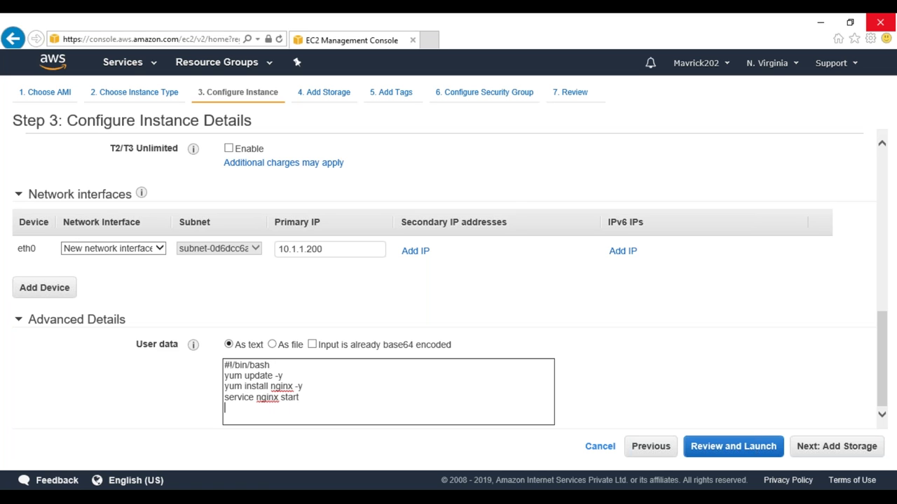
text(hostname NewServer)
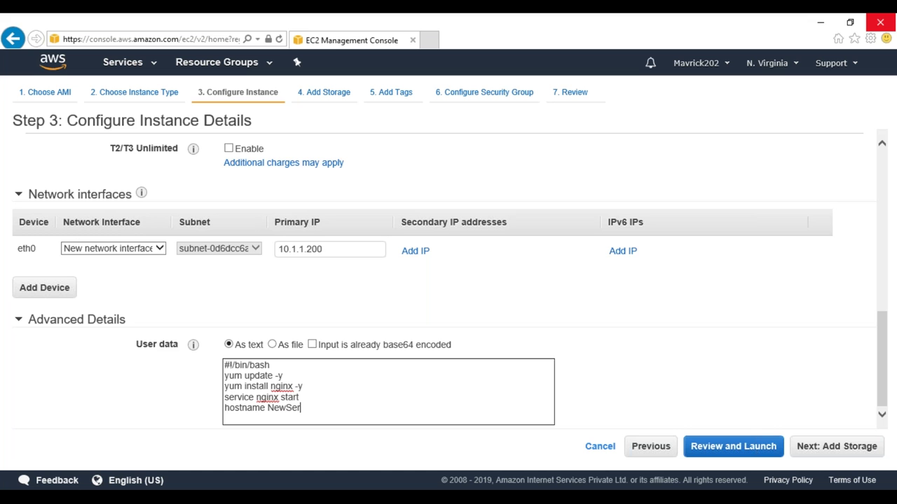
key(BackSpace)
key(BackSpace)
key(BackSpace)
key(BackSpace)
key(BackSpace)
text(mynewserver)
drag(323, 408, 208, 351)
key(ctrl+c)
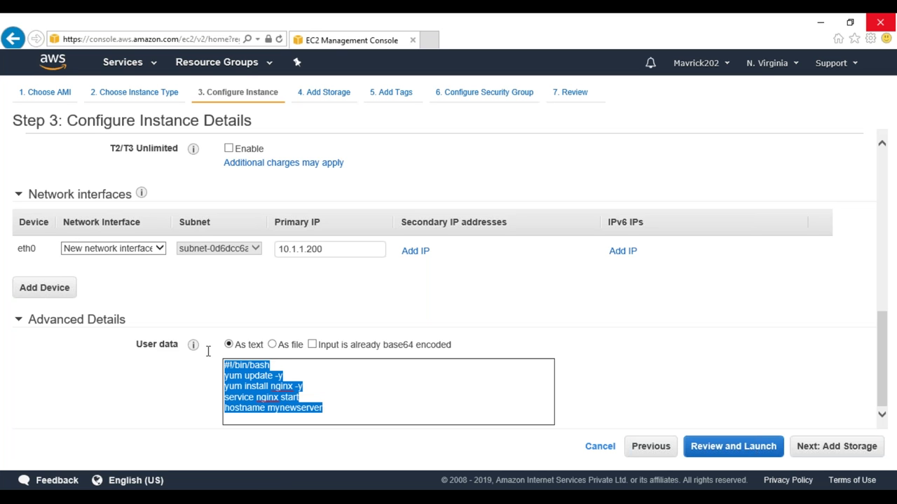
Paste the user-data script into a new Notepad document and minimize Notepad.
key(super+r)
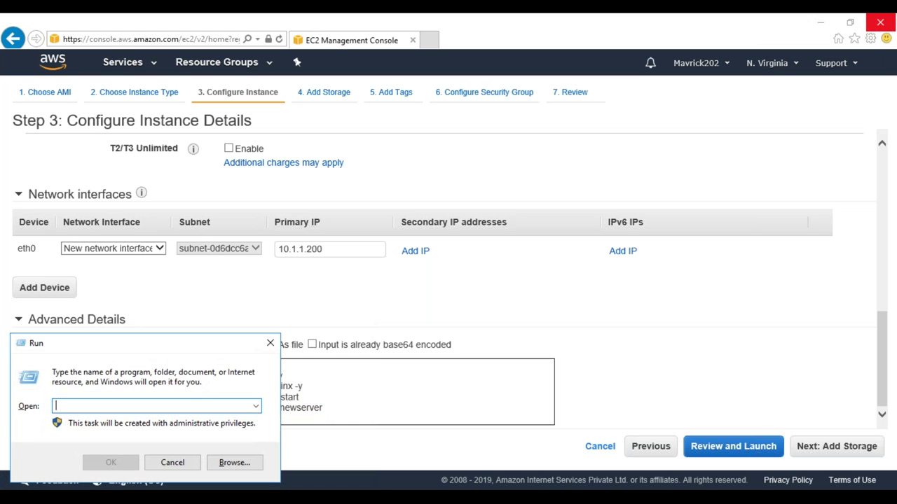
text(notepad)
key(Return)
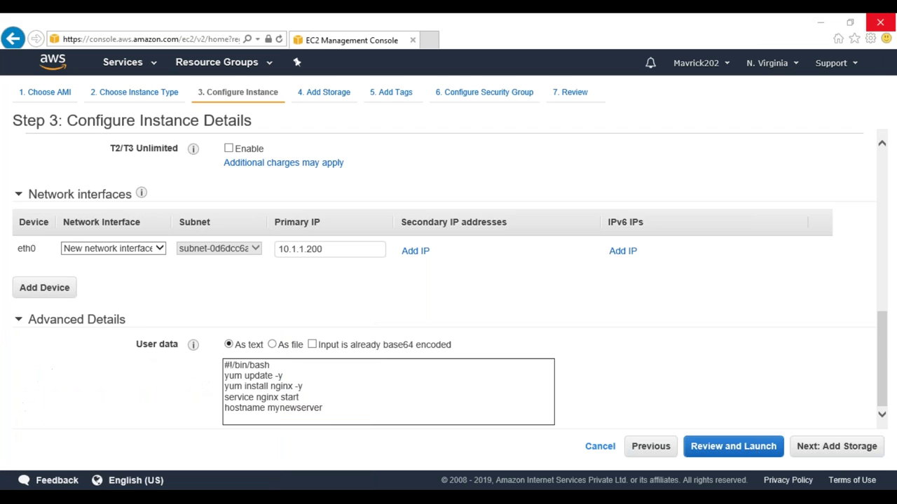
key(ctrl+v)
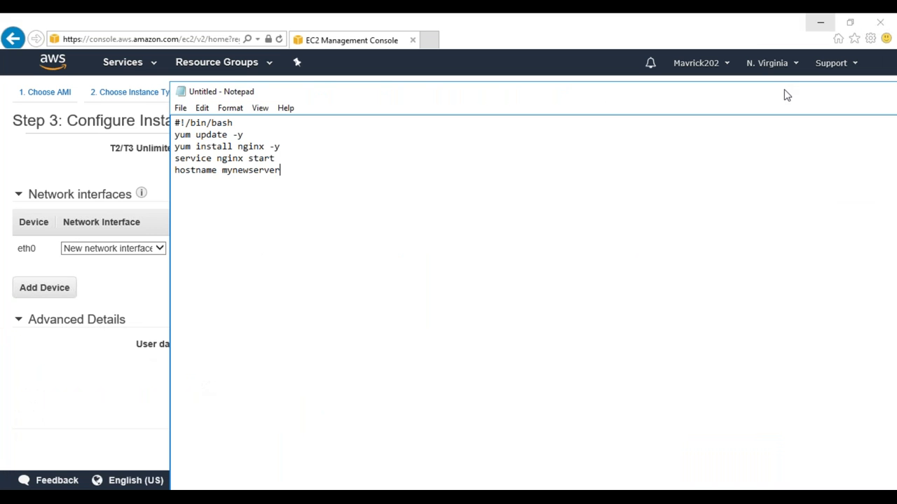
drag(787, 96, 767, 104)
click(759, 97)
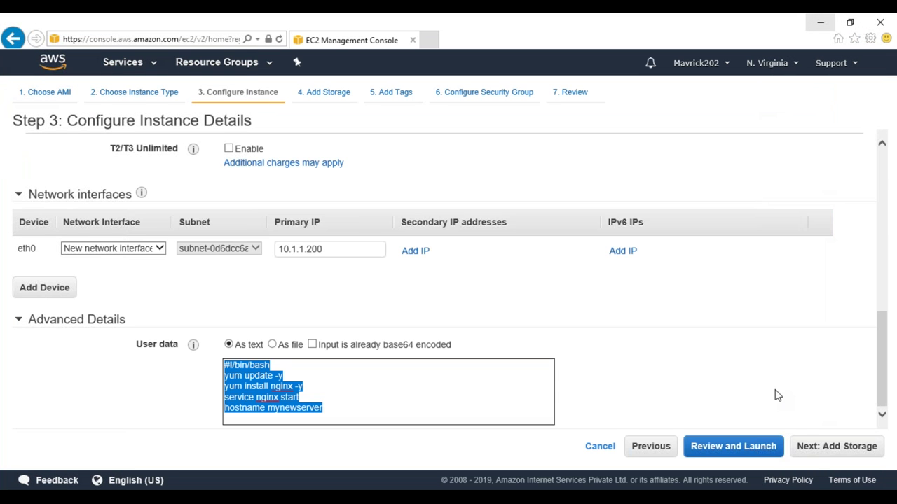
Skip past storage and add the tag Name = Server1.
click(837, 446)
drag(339, 248, 210, 250)
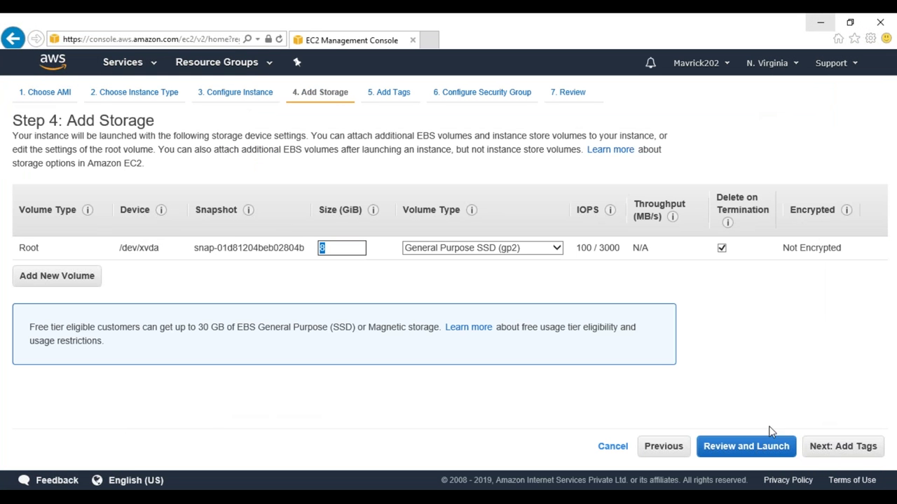
click(844, 450)
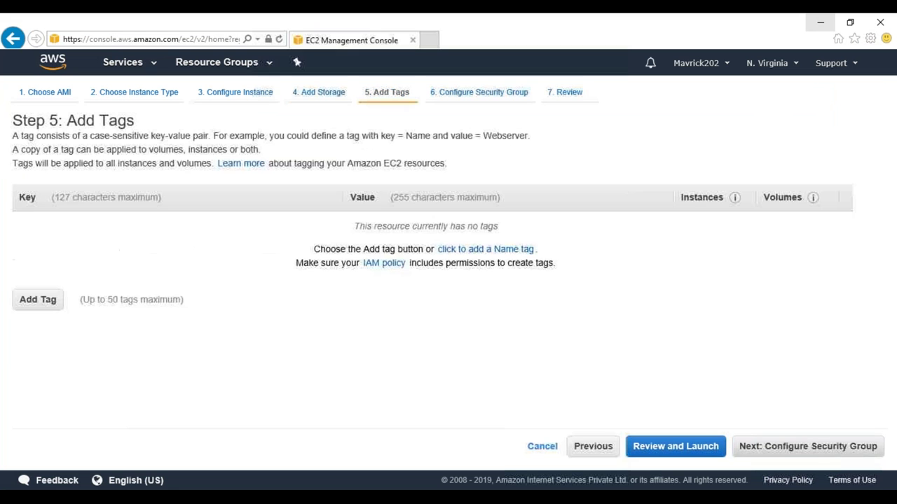
click(36, 299)
text(Name)
key(Tab)
text(Server1)
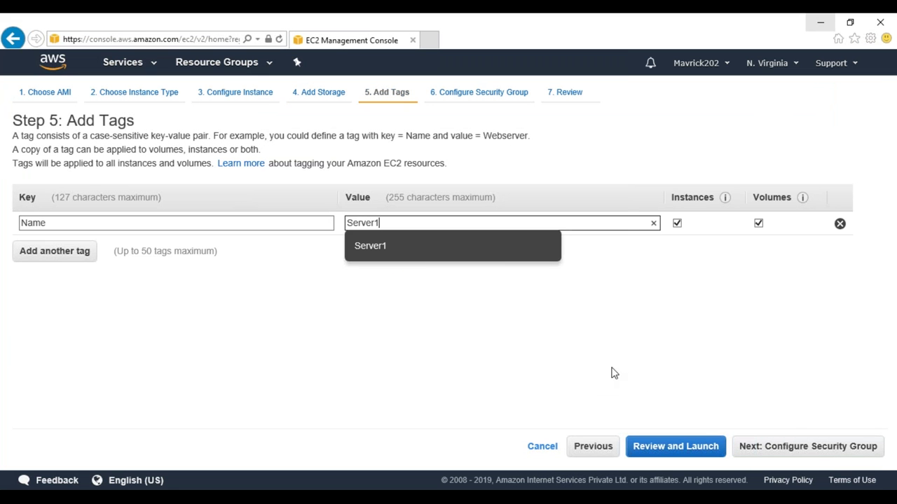
click(612, 372)
Choose an existing security group, review, and launch to reach the key pair list.
click(804, 452)
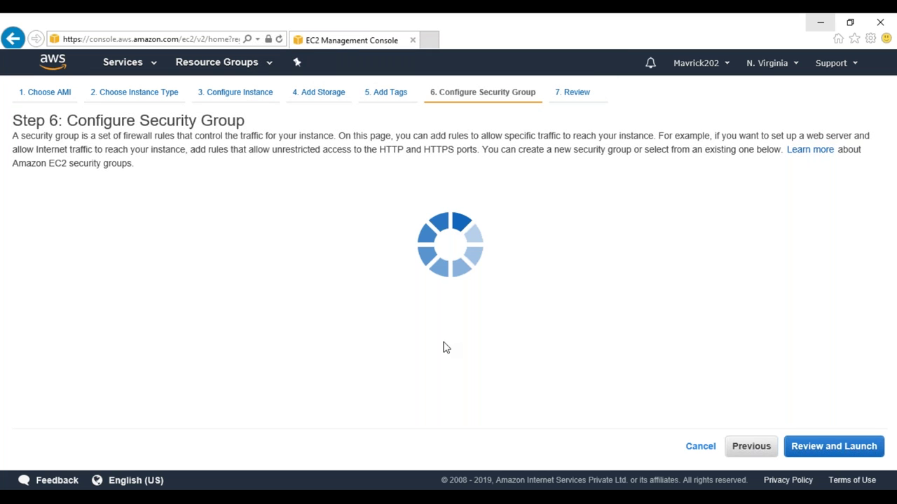
click(286, 201)
click(852, 452)
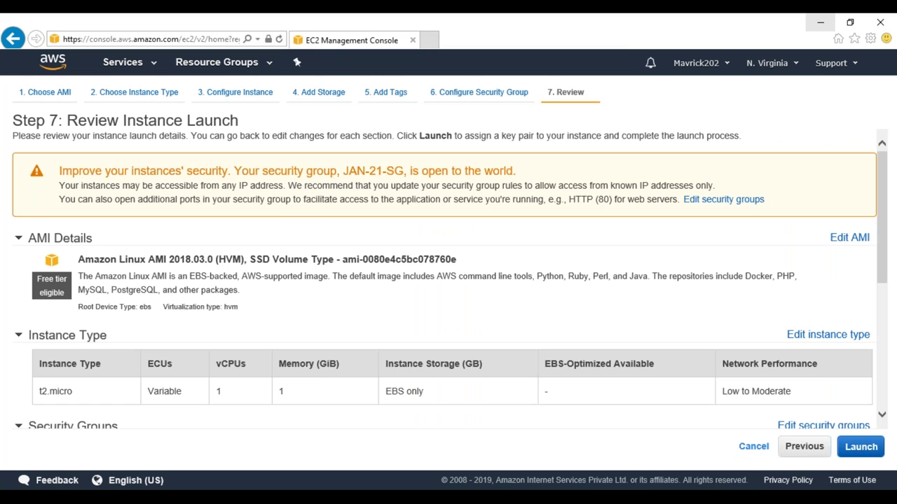
click(861, 447)
click(351, 301)
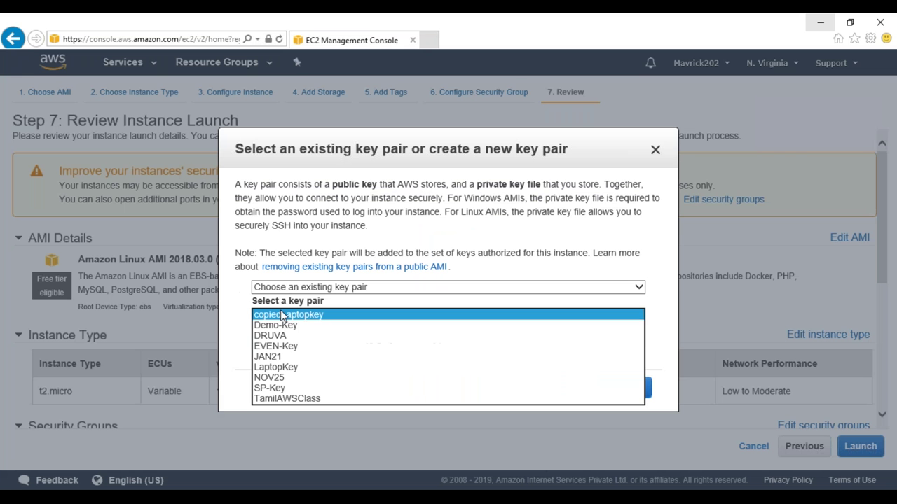
Launch with the LaptopKey key pair, view the pending Server1 instance, and open File Explorer.
click(284, 366)
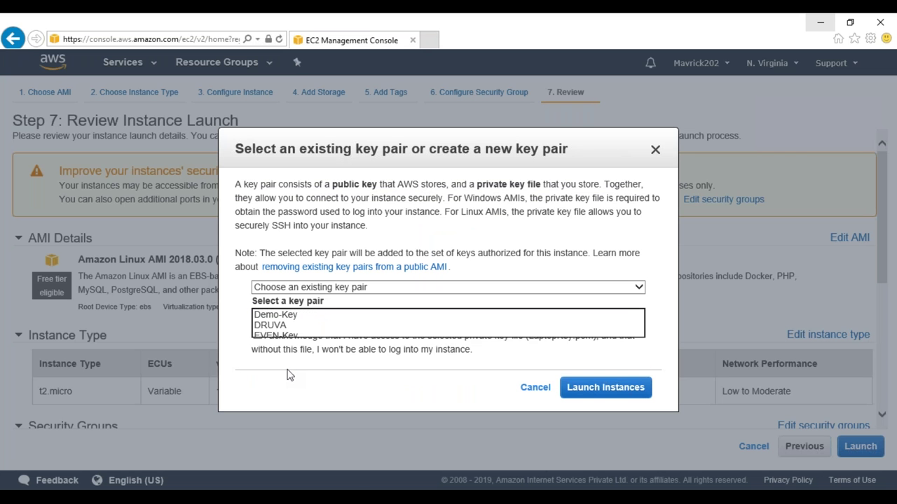
click(583, 388)
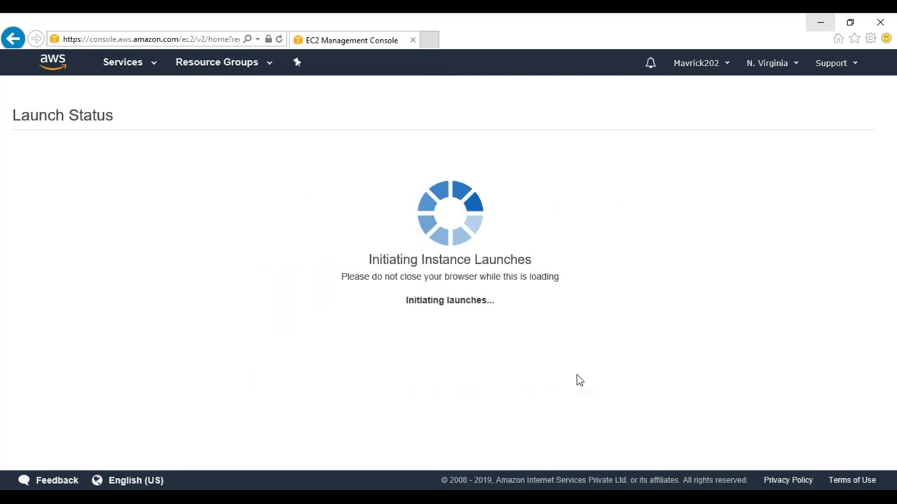
scroll(578, 380, down, 1)
click(801, 437)
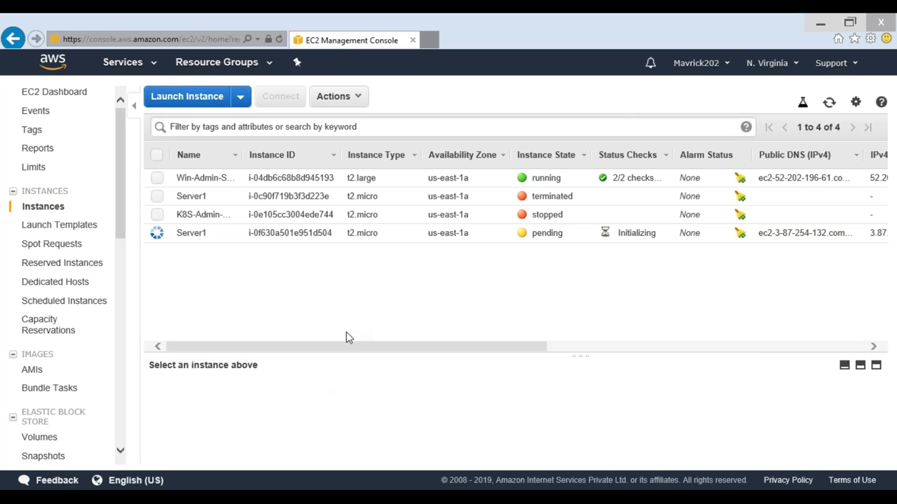
key(super+e)
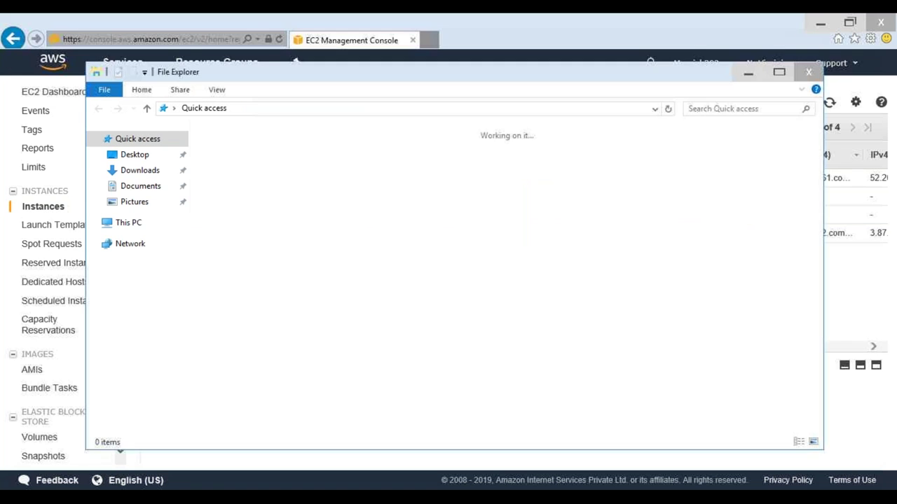
Paste the LaptopKey.pem and LaptopKey.ppk key files into the Downloads folder.
click(144, 174)
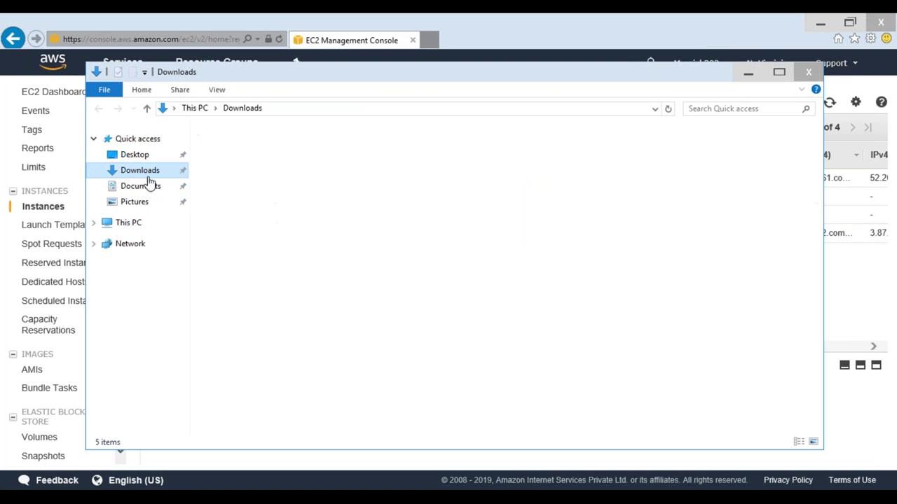
right_click(337, 244)
click(372, 335)
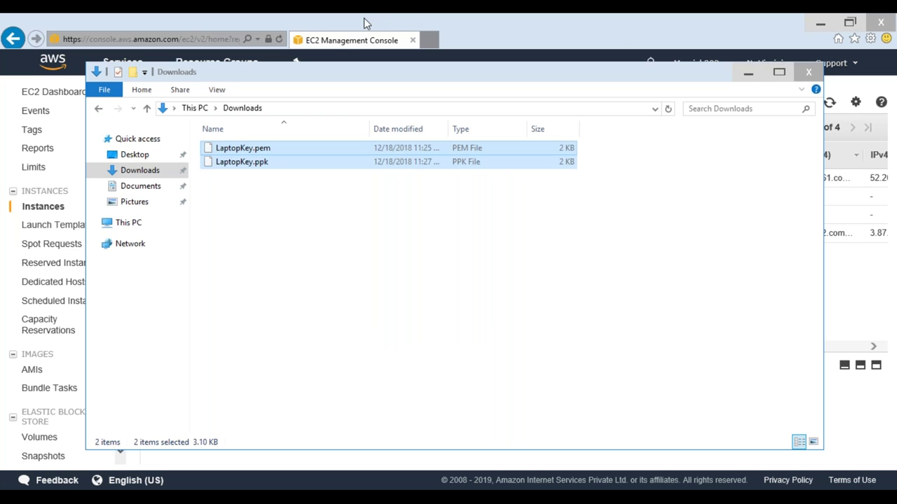
click(151, 39)
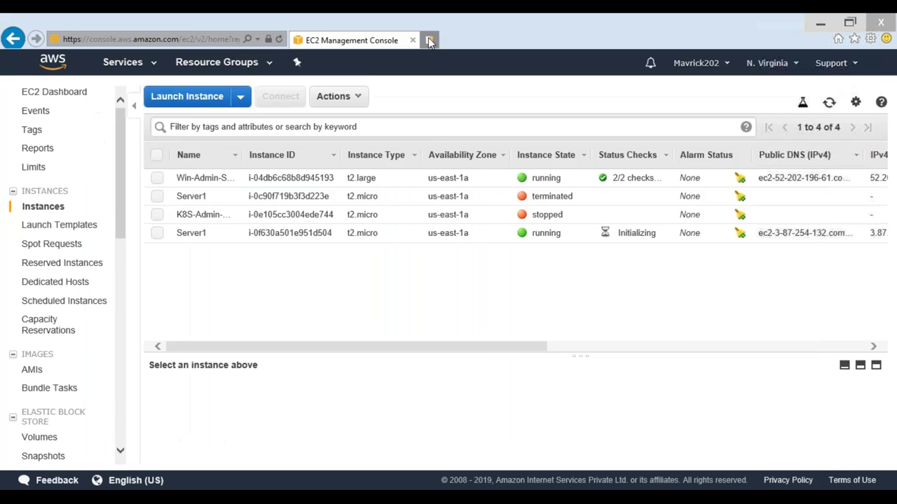
Search google.com for 'putty download' in a new tab.
key(ctrl+t)
text(google.com)
key(Return)
text(putty download)
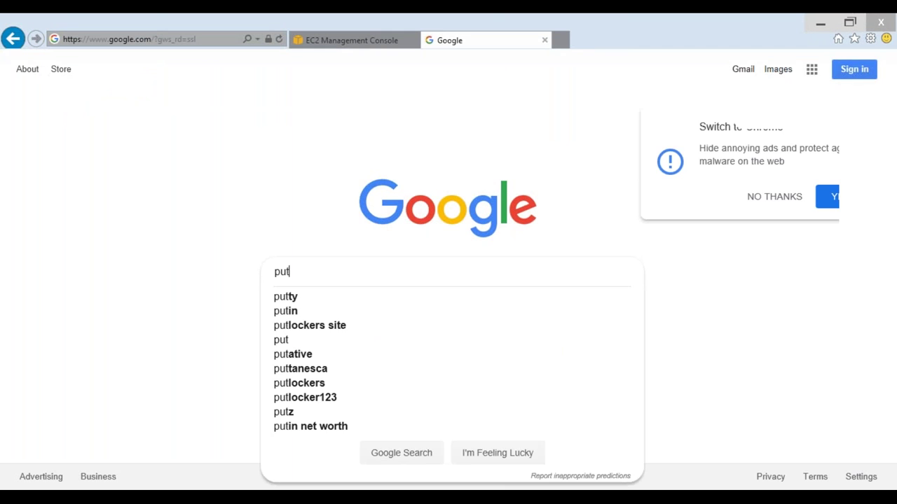
key(Return)
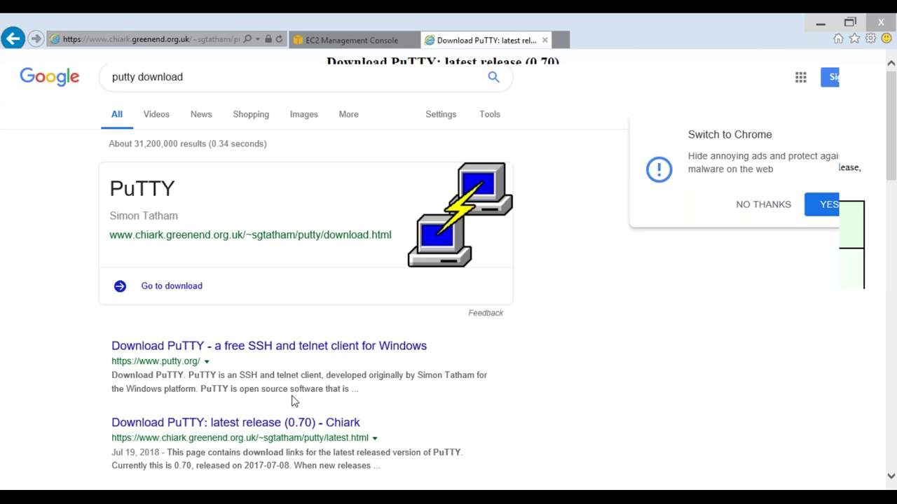
Download the 64-bit putty.exe from the PuTTY page and show it in Downloads.
scroll(292, 401, down, 2)
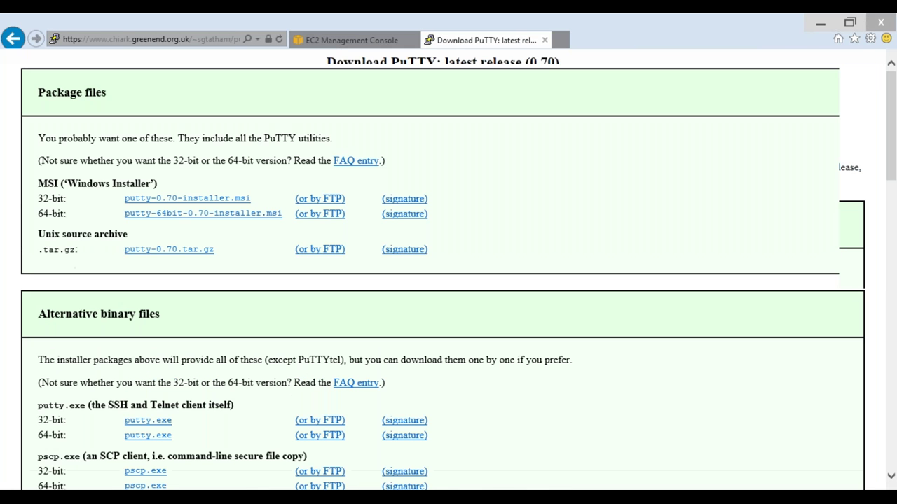
scroll(448, 266, down, 1)
key(Return)
click(623, 476)
click(232, 177)
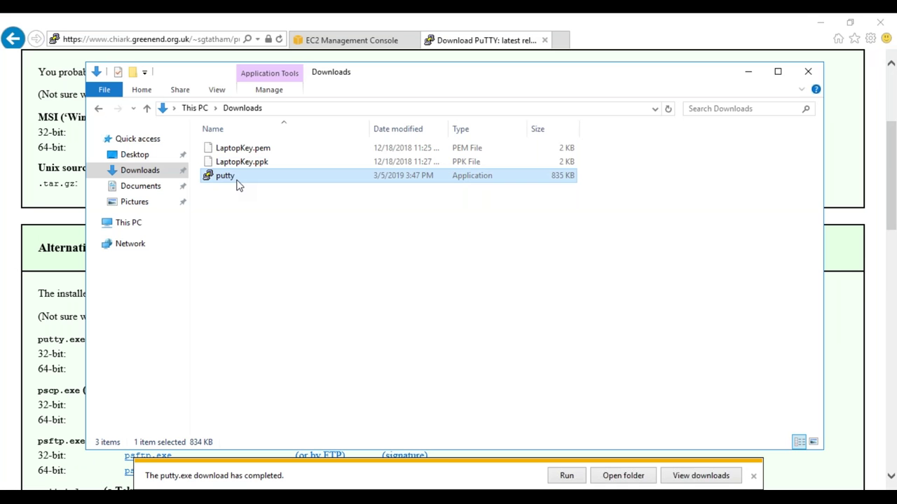
Launch PuTTY with host ec2-user@ and reuse it as the saved session name.
double_click(232, 176)
text(ec2-user@)
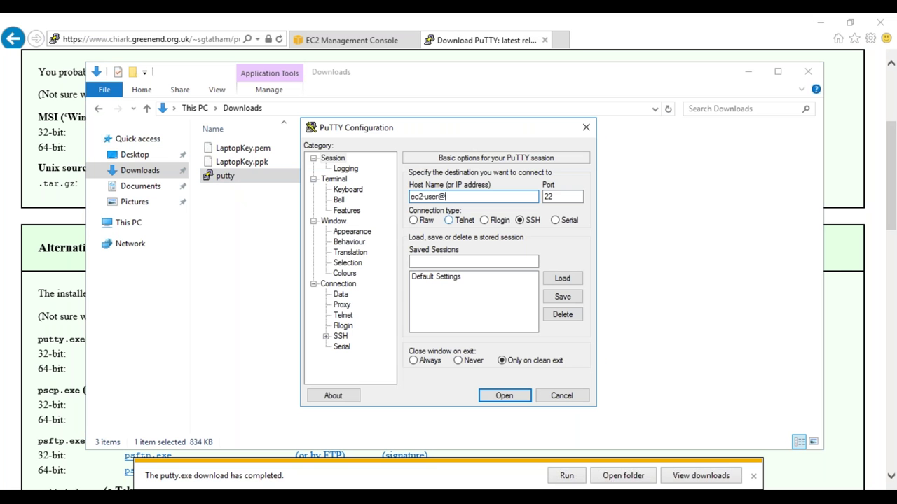
drag(443, 197, 421, 240)
key(ctrl+c)
click(424, 261)
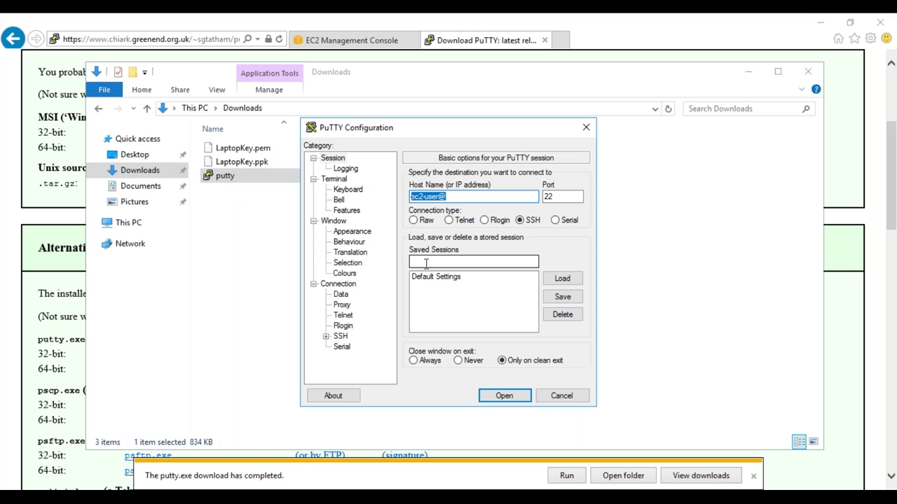
key(ctrl+v)
Set the terminal font to bold 14-point Courier New.
click(363, 233)
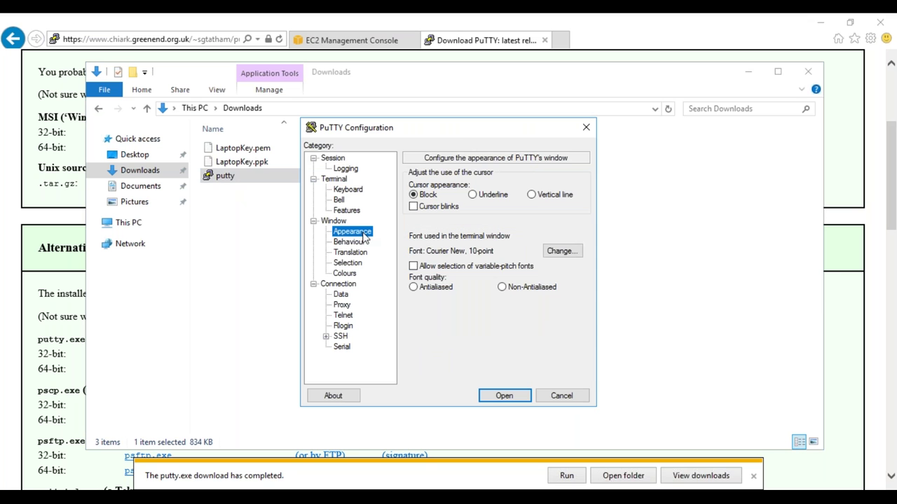
click(561, 251)
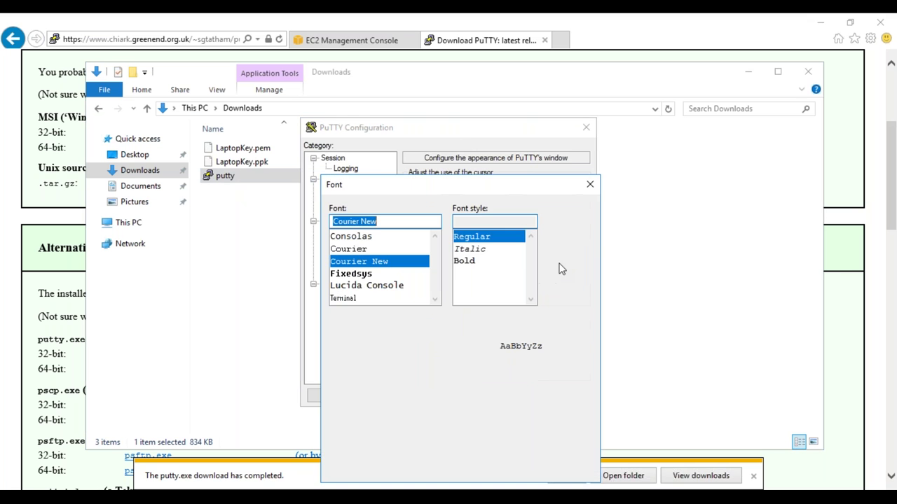
click(464, 261)
click(555, 264)
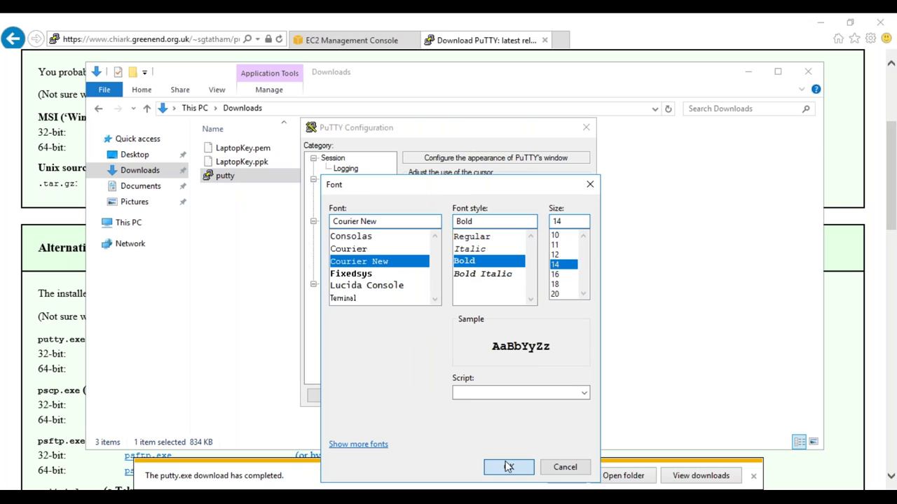
click(509, 467)
Make Default Foreground green: Red 0, Green 235, Blue 0.
click(345, 274)
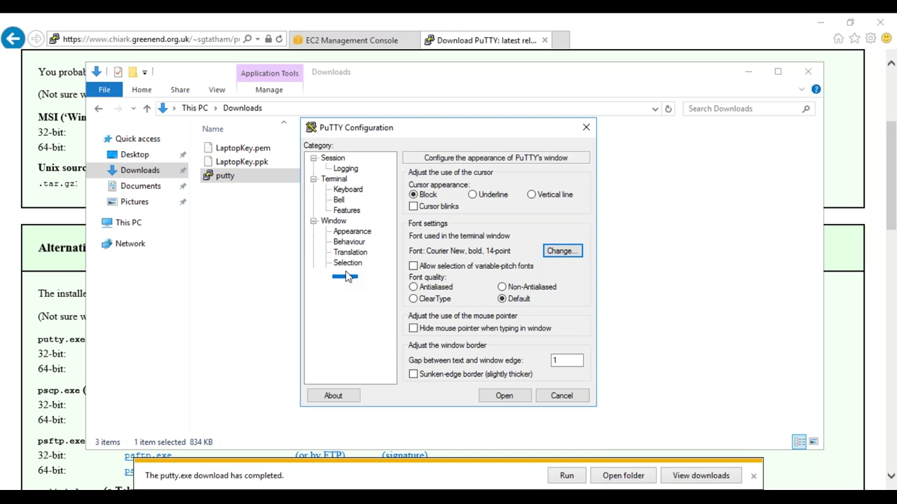
click(455, 311)
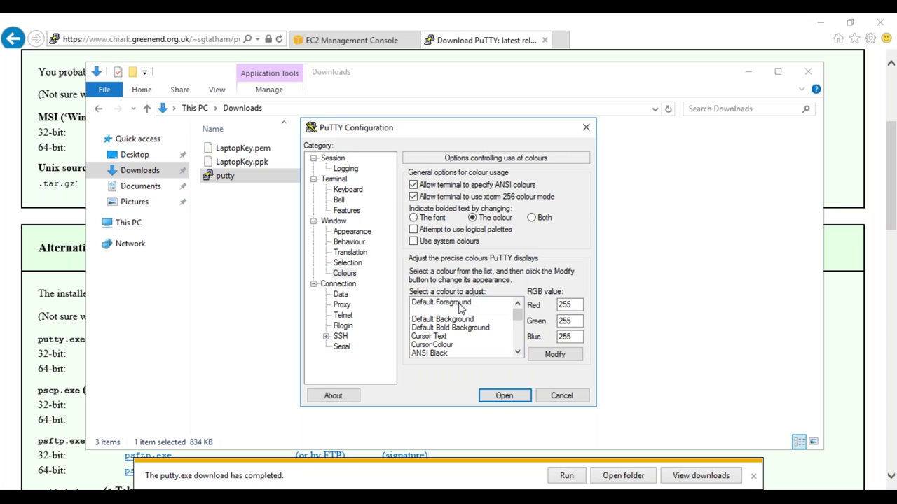
click(460, 304)
key(Tab)
text(0)
key(Tab)
key(Tab)
text(0)
key(Tab)
key(shift+Tab)
key(shift+Tab)
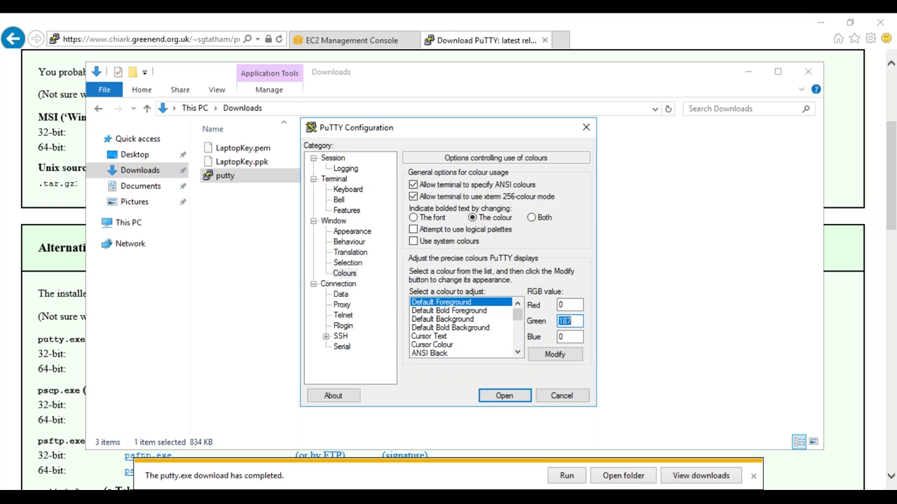
text(23)
text(55)
Load LaptopKey.ppk as the private key under SSH > Auth.
click(326, 337)
click(352, 326)
click(561, 308)
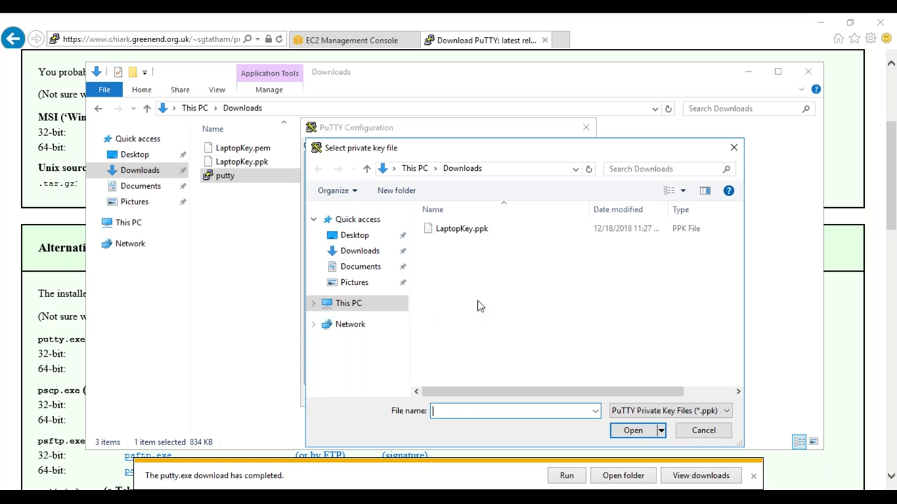
double_click(479, 231)
drag(393, 211, 386, 166)
Save the PuTTY session as ec2-user@ and return to the EC2 console.
click(333, 158)
click(562, 297)
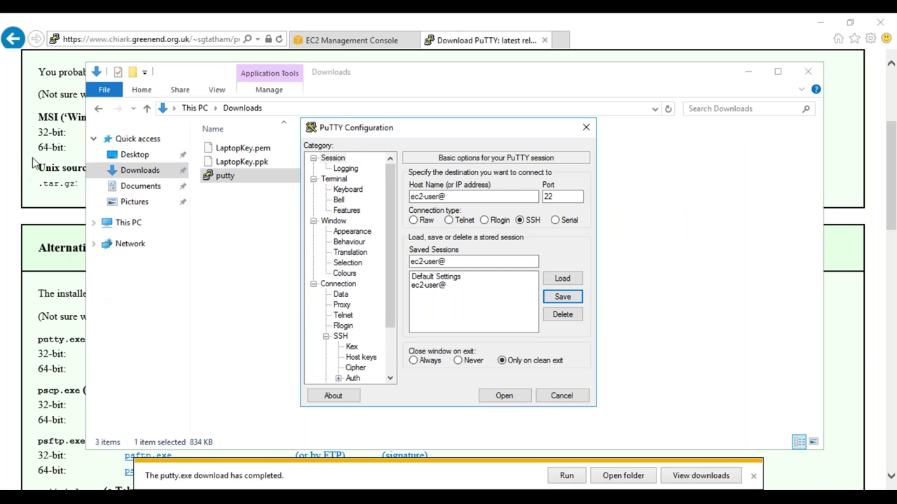
click(340, 56)
click(346, 42)
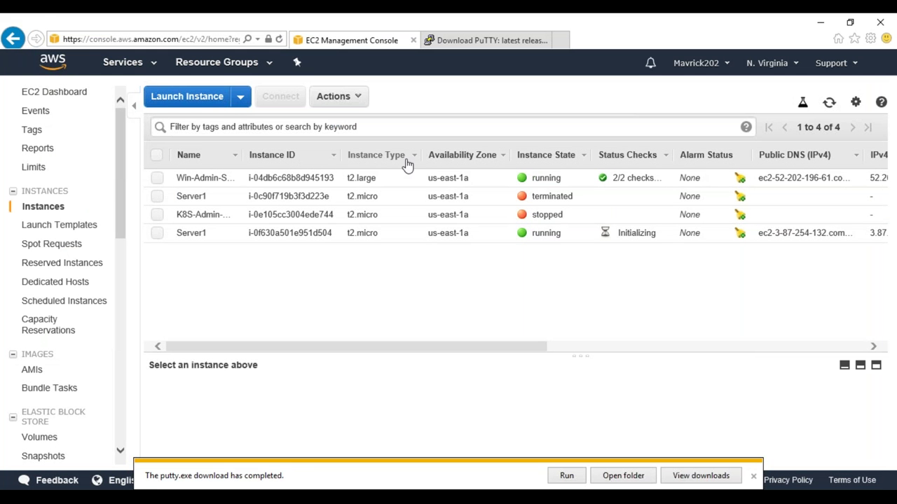
Copy Server1's public IP 3.87.254.132 into the Notepad notes.
click(259, 233)
drag(596, 354, 597, 266)
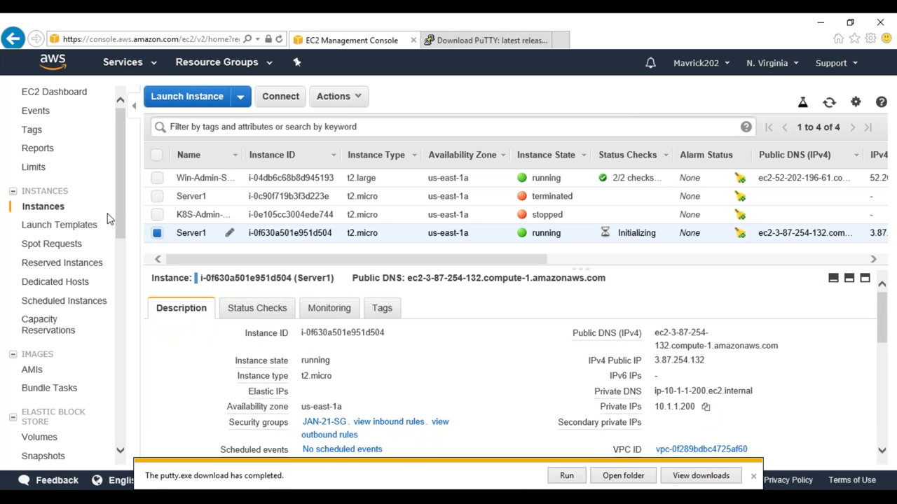
click(715, 361)
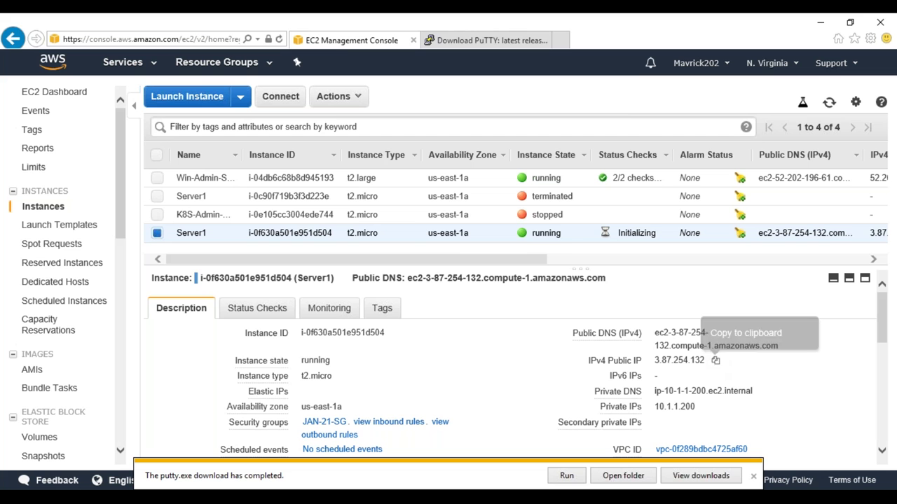
click(482, 295)
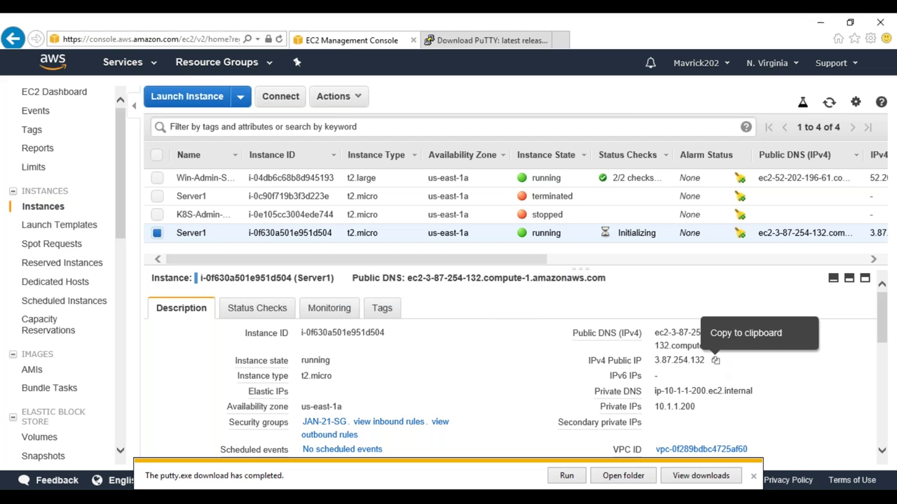
key(alt+Tab)
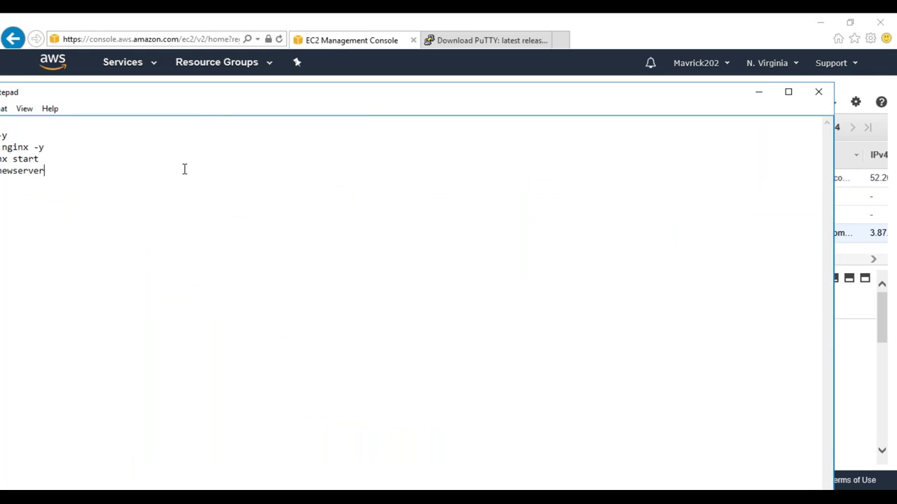
drag(208, 101, 493, 106)
key(ctrl+v)
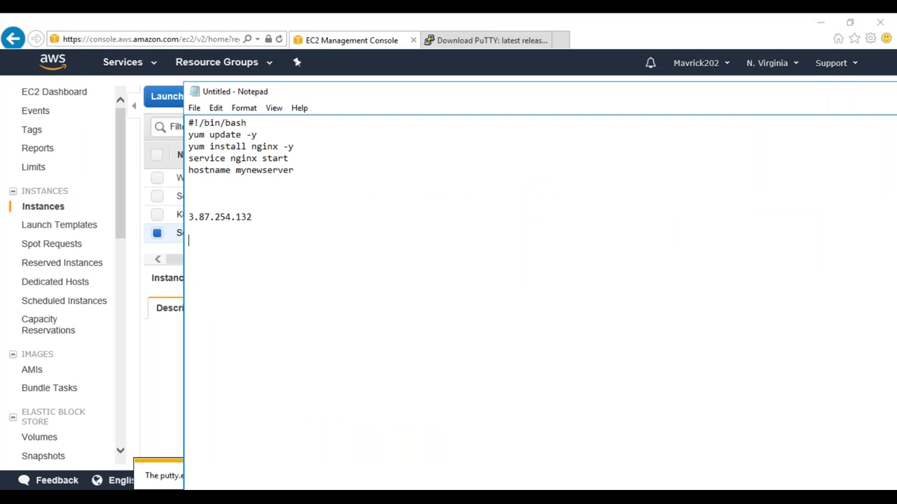
Add Server1's public DNS name to the notes above the IP.
key(alt+Tab)
drag(657, 336, 778, 346)
click(790, 348)
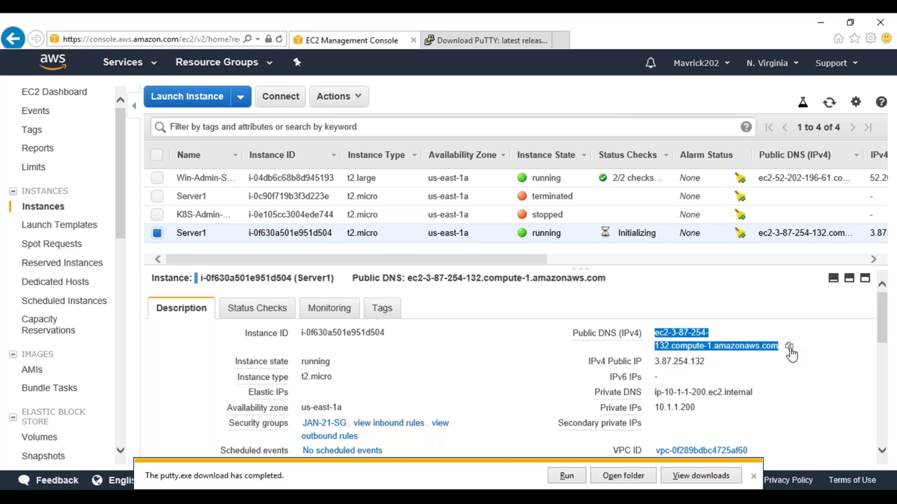
key(super)
key(alt+Tab)
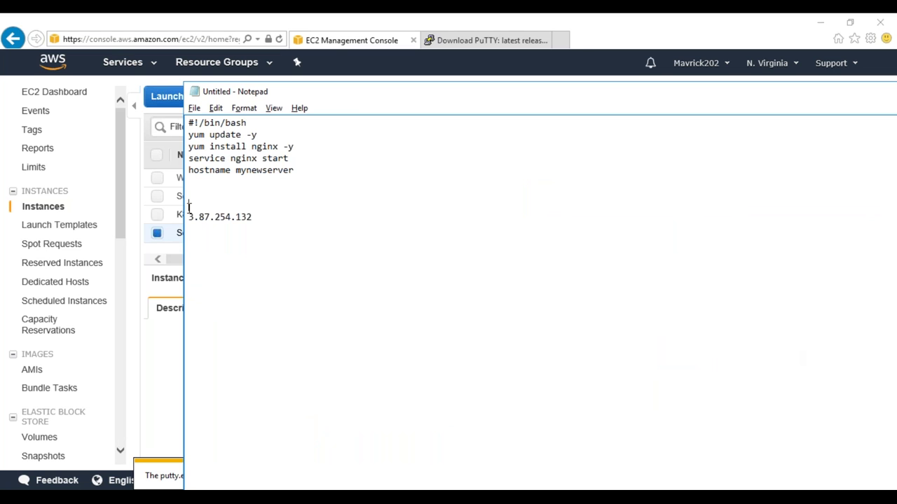
key(ctrl+v)
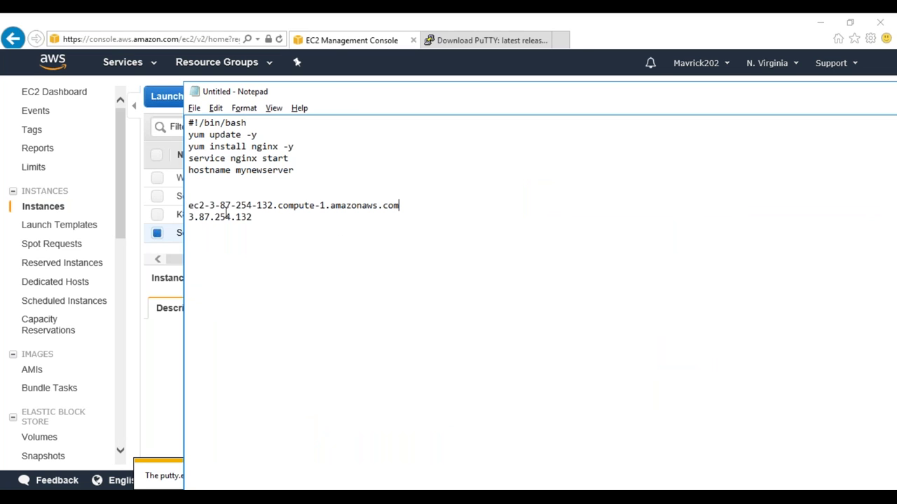
drag(266, 218, 188, 209)
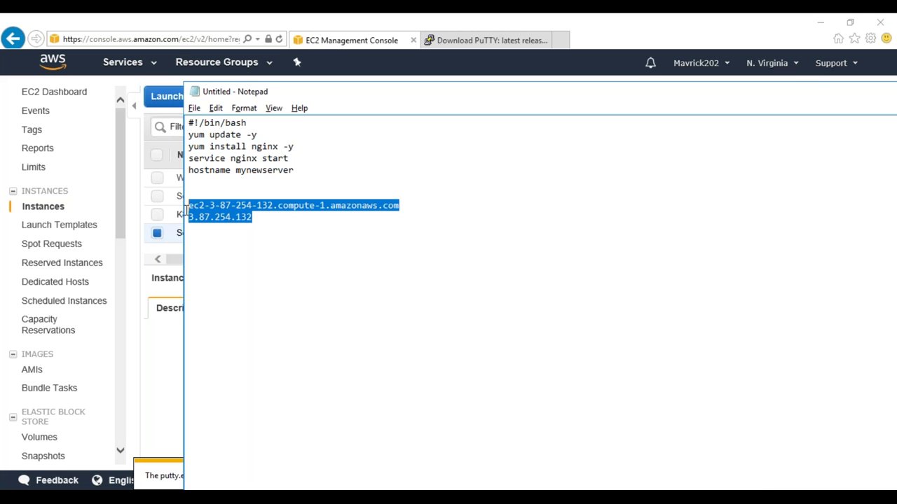
click(145, 342)
mouse_move(694, 359)
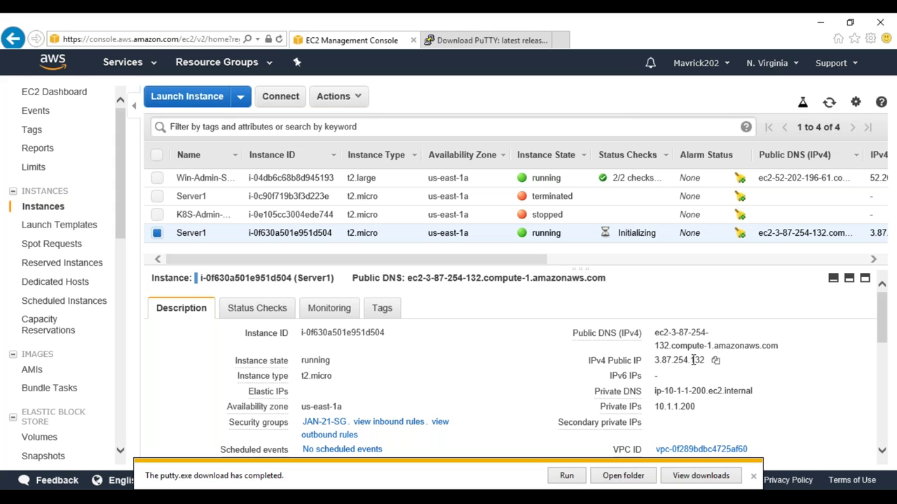
click(716, 360)
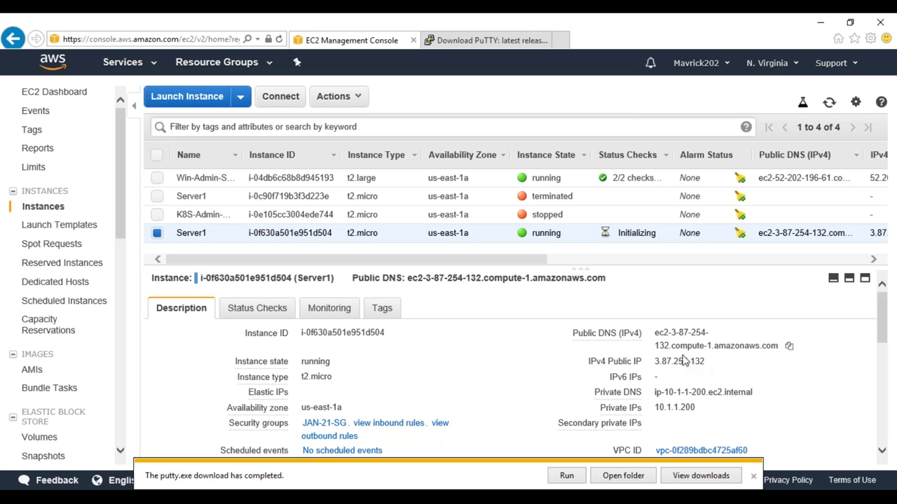
mouse_move(677, 361)
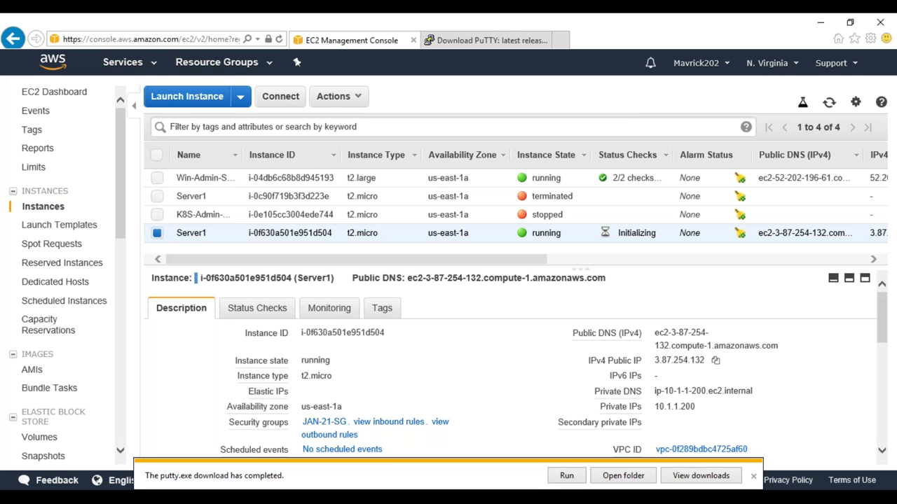
Add private DNS ip-10-1-1-200.ec2.internal and private IP 10.1.1.200 to the notes.
key(alt+Tab)
click(295, 216)
key(Return)
key(Return)
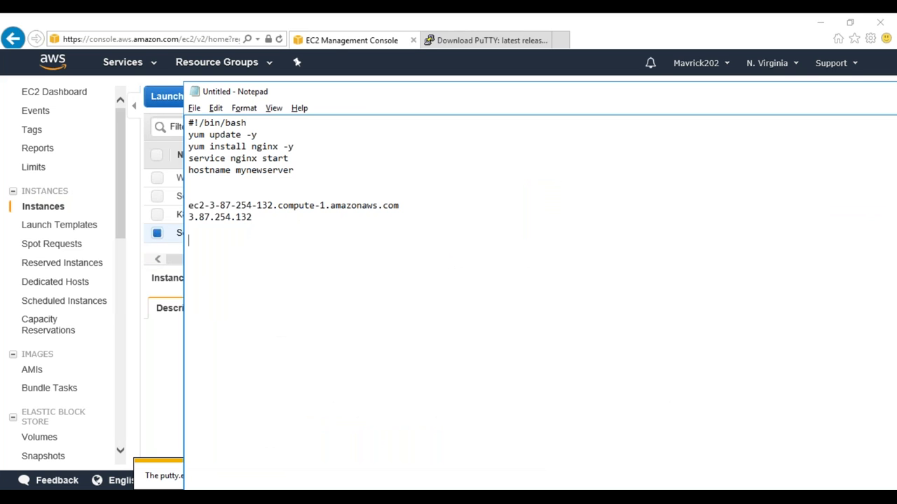
key(alt+Tab)
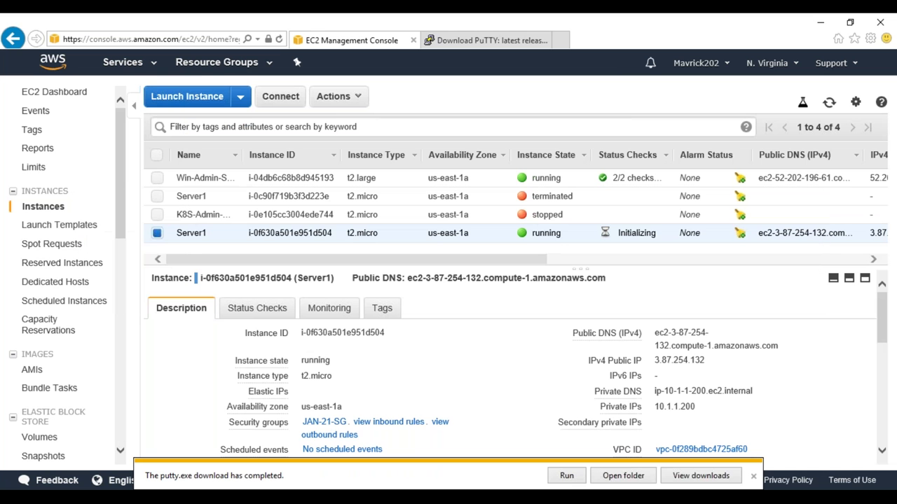
click(705, 407)
drag(753, 392, 656, 395)
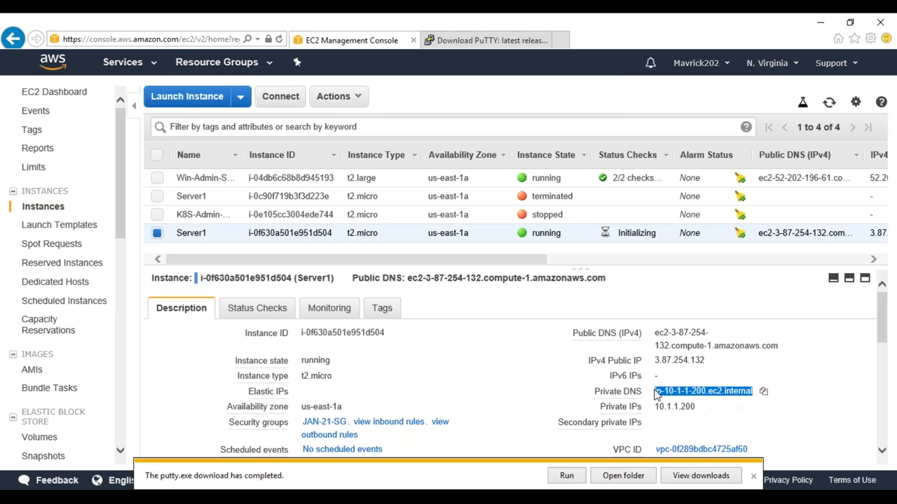
key(alt+Tab)
key(ctrl+v)
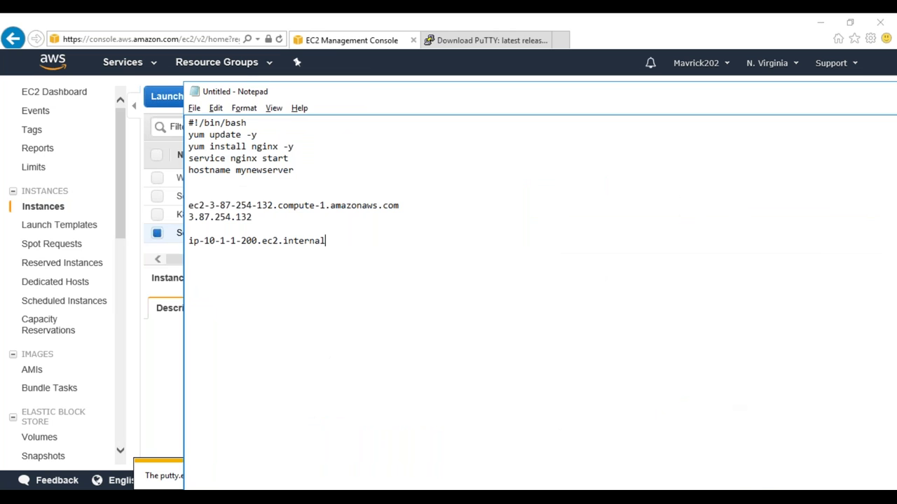
key(alt+Tab)
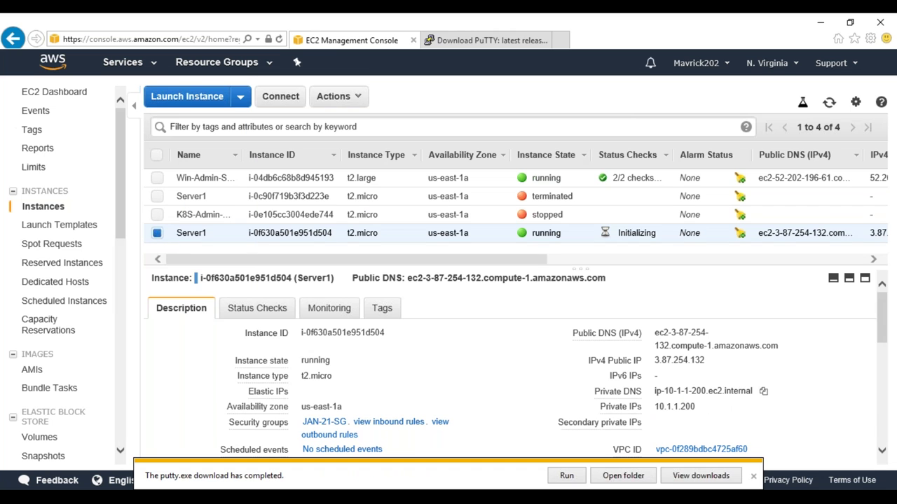
click(707, 409)
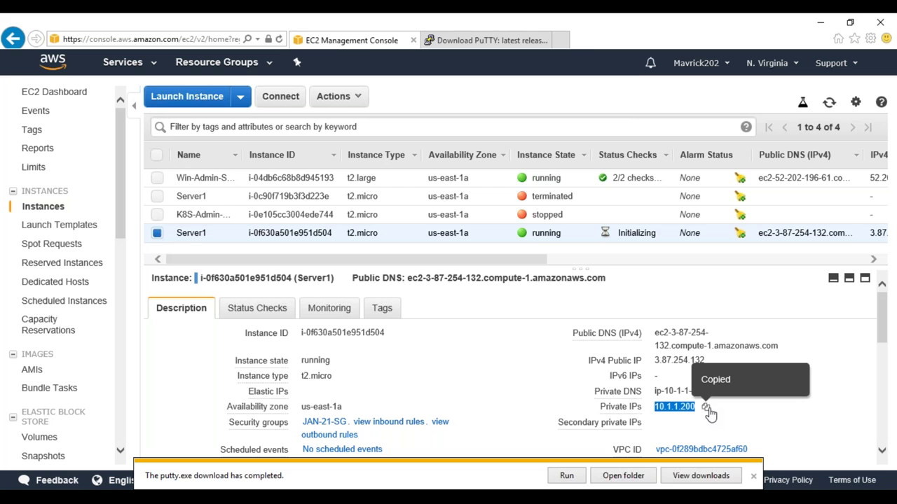
key(alt+Tab)
key(ctrl+v)
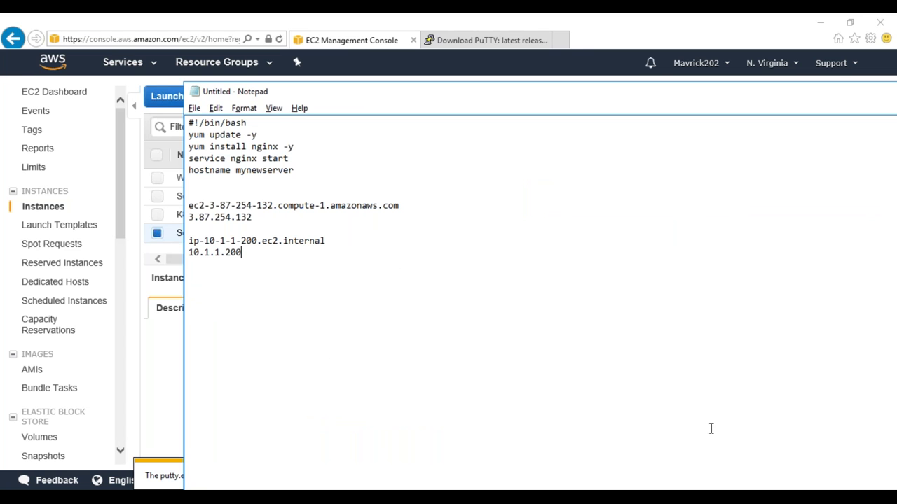
Label 3.87.254.132 as Temporary and 10.1.1.200 as Permanent in the notes.
click(421, 209)
text(- Temporary)
click(267, 253)
text(- Perman)
text(a)
text(nt)
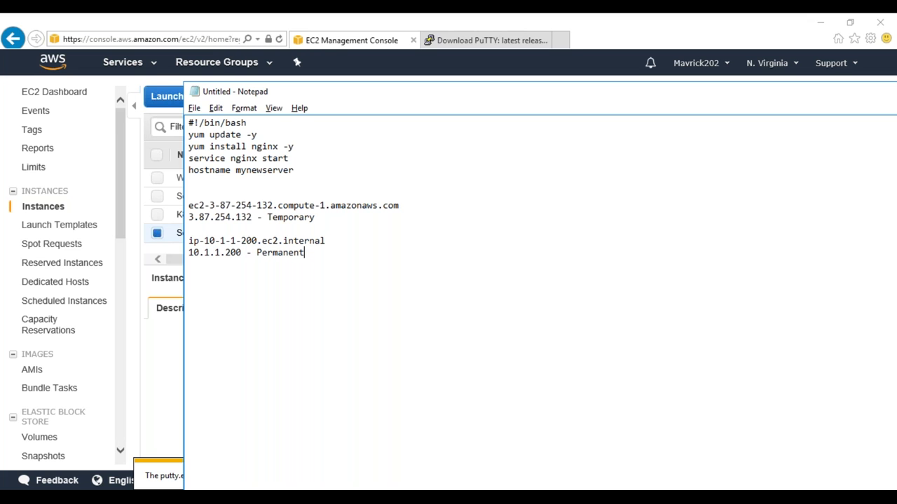
Highlight the Temporary public IP and Permanent private IP lines for comparison.
drag(317, 217, 190, 220)
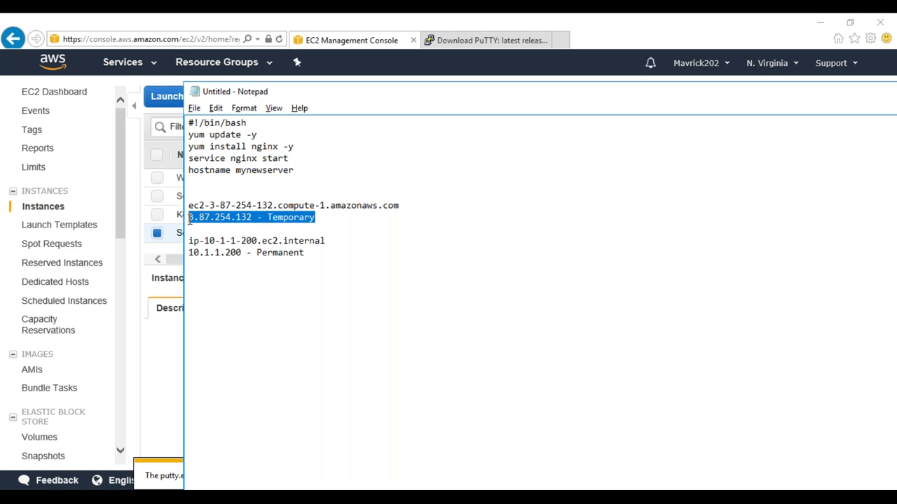
click(172, 344)
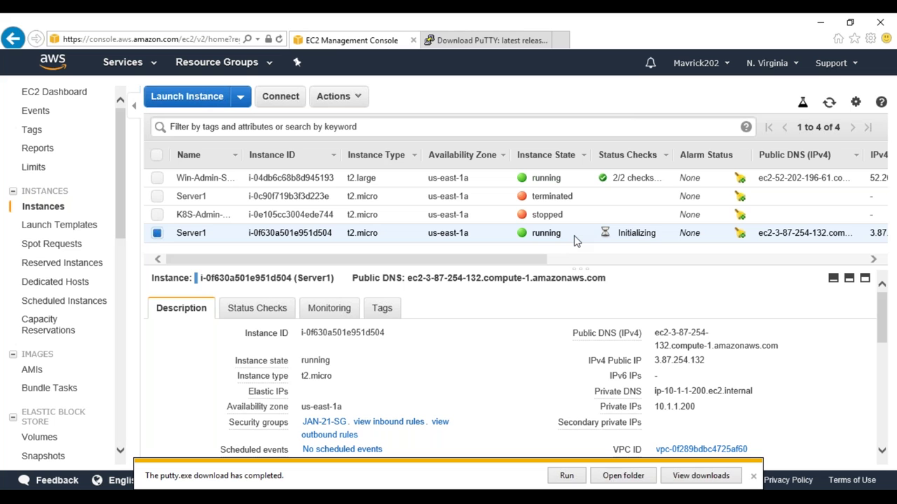
key(alt+Tab)
drag(306, 254, 191, 252)
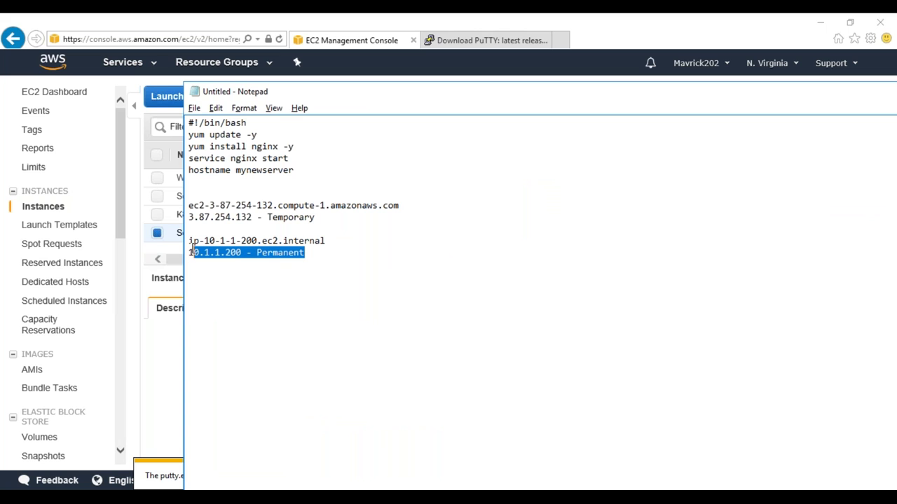
drag(190, 252, 187, 251)
drag(319, 217, 188, 204)
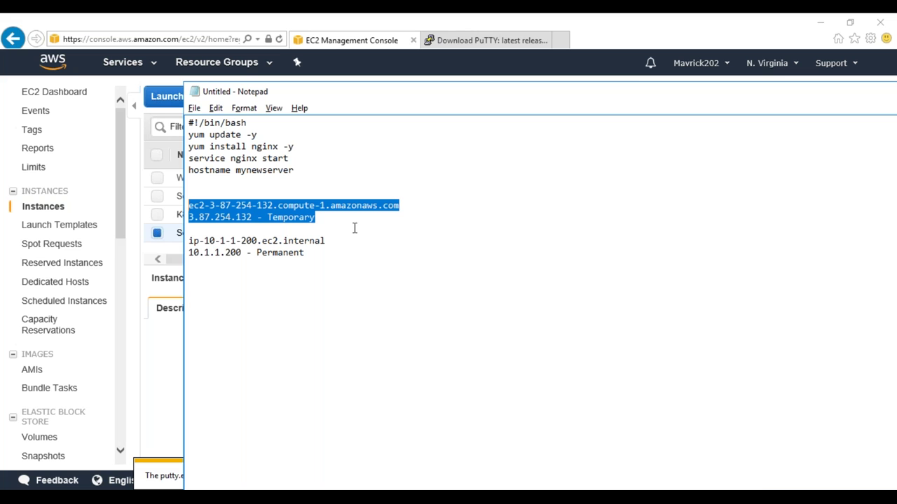
click(119, 233)
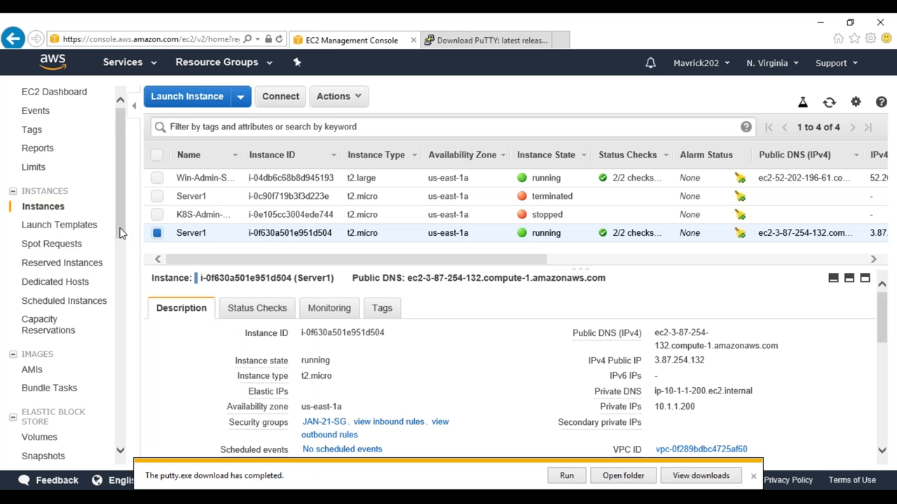
Stop Server1 via Instance State > Stop and confirm with Yes, Stop.
scroll(28, 183, down, 4)
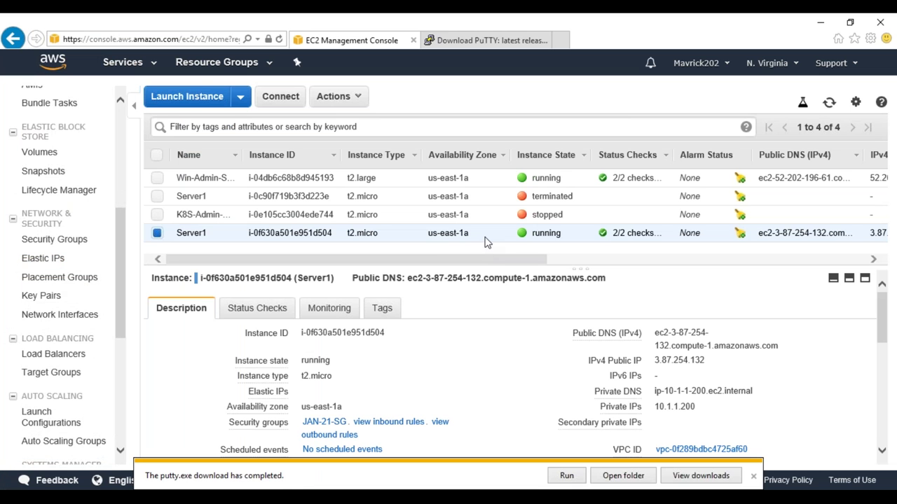
right_click(486, 230)
mouse_move(516, 307)
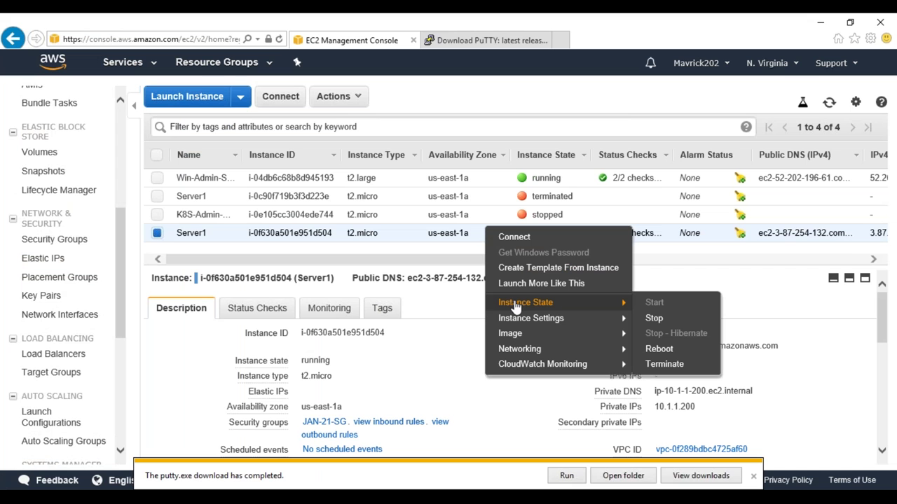
click(654, 318)
click(576, 353)
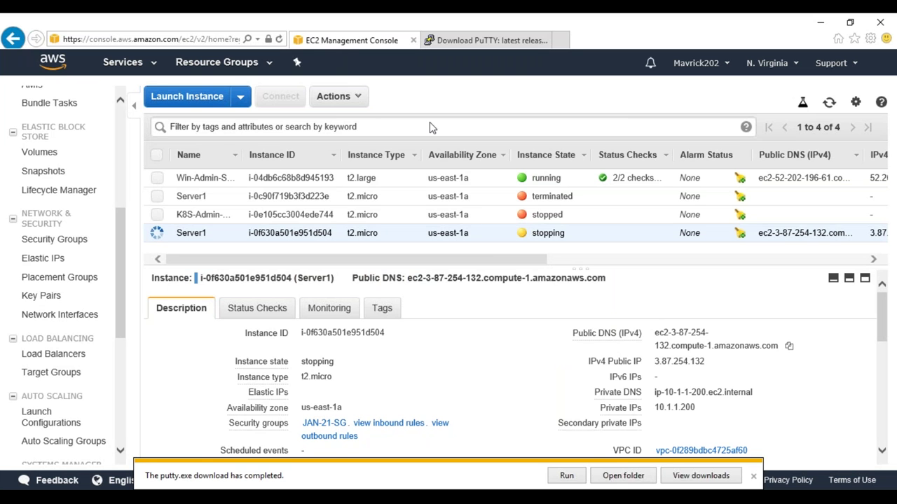
After checking Server1's 8 GiB volume, reopen Instances and select the stopping Server1.
click(828, 103)
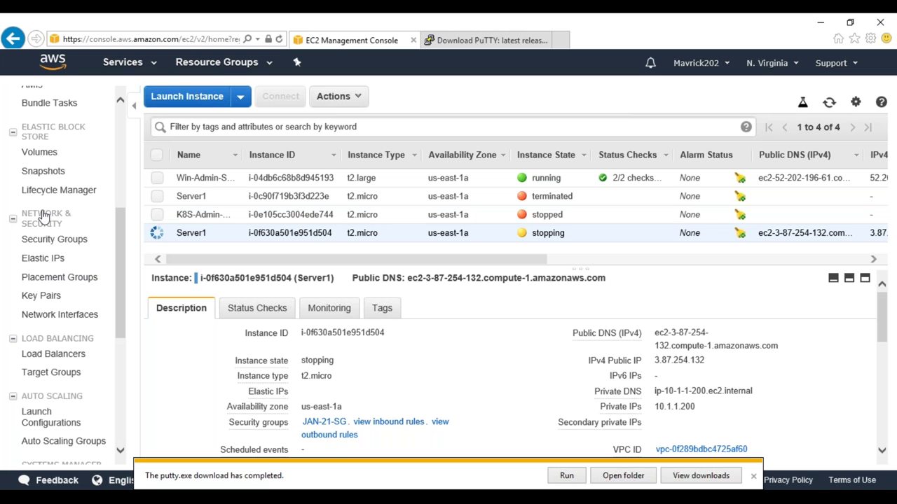
click(51, 160)
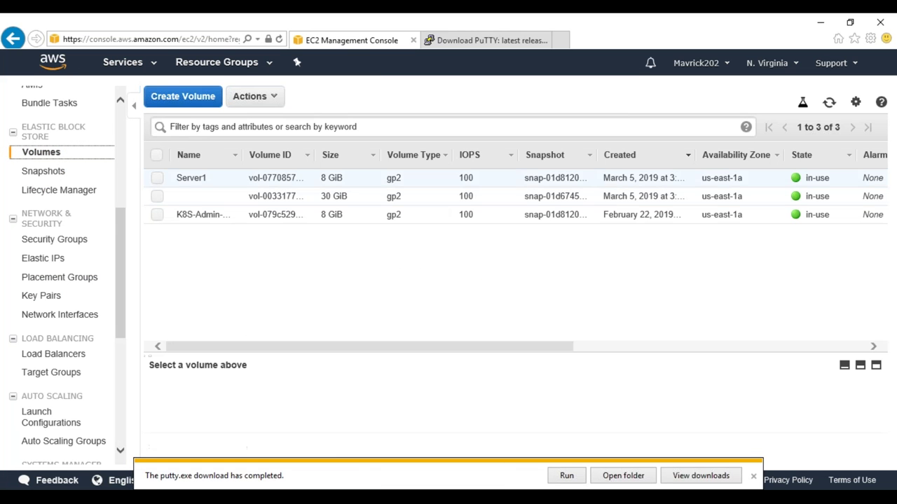
scroll(78, 203, up, 2)
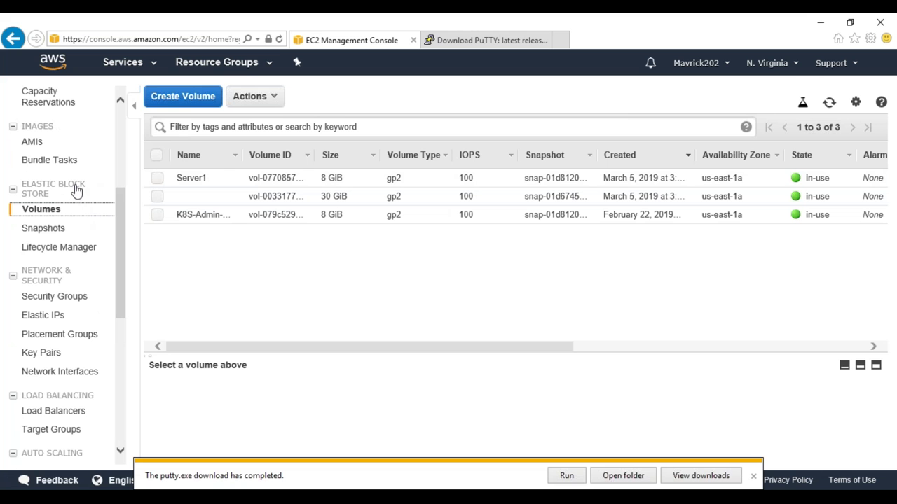
scroll(31, 142, up, 3)
click(43, 149)
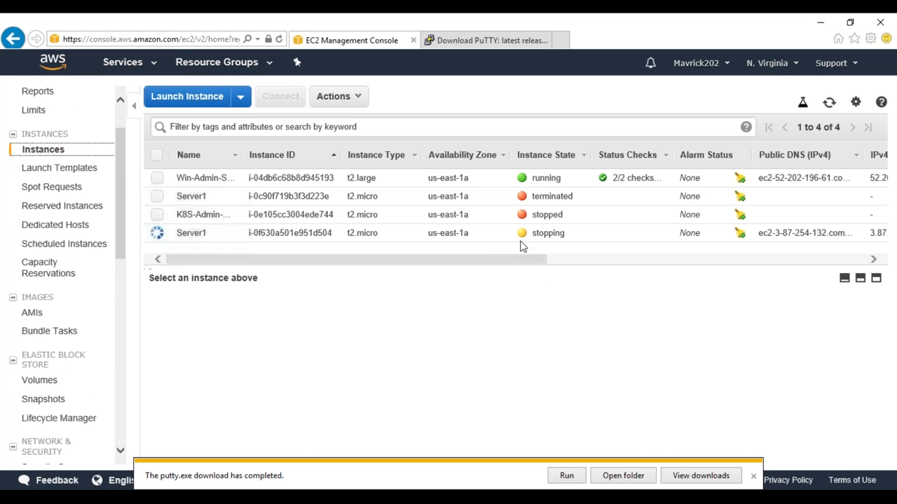
click(524, 240)
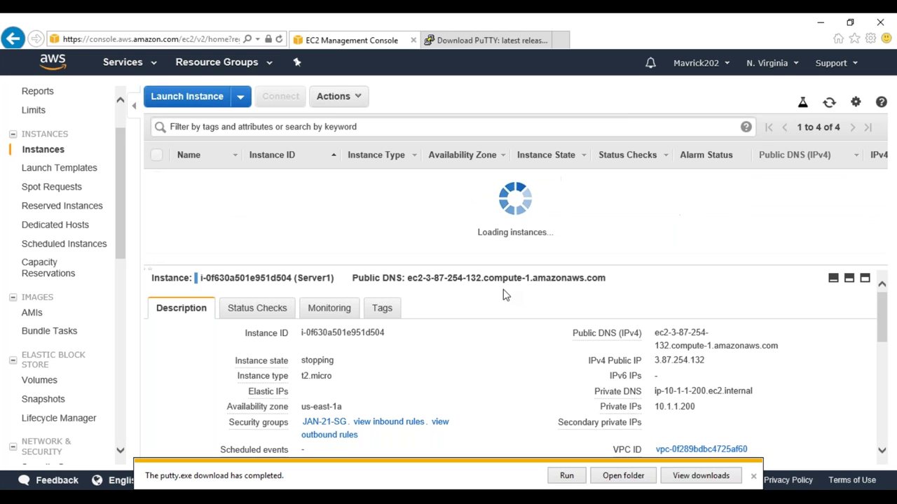
Refresh and highlight Server1's public IP 3.87.254.132 and public DNS name.
click(828, 102)
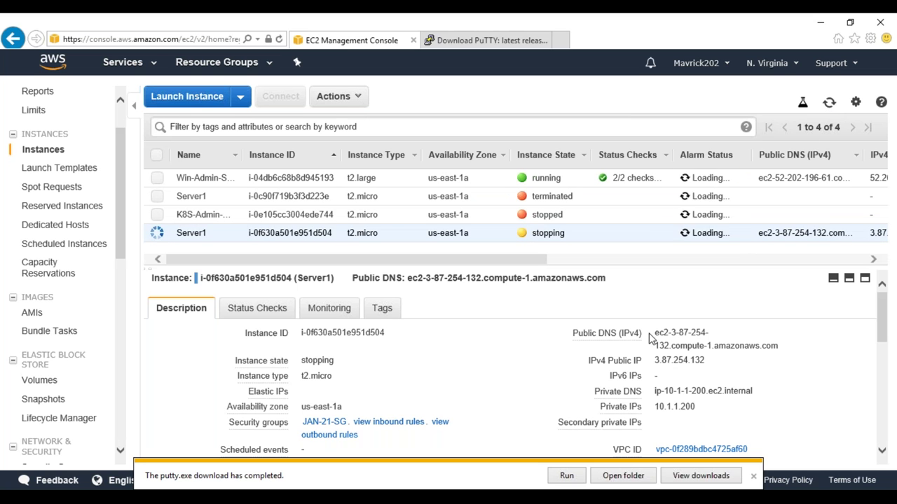
drag(660, 362, 705, 362)
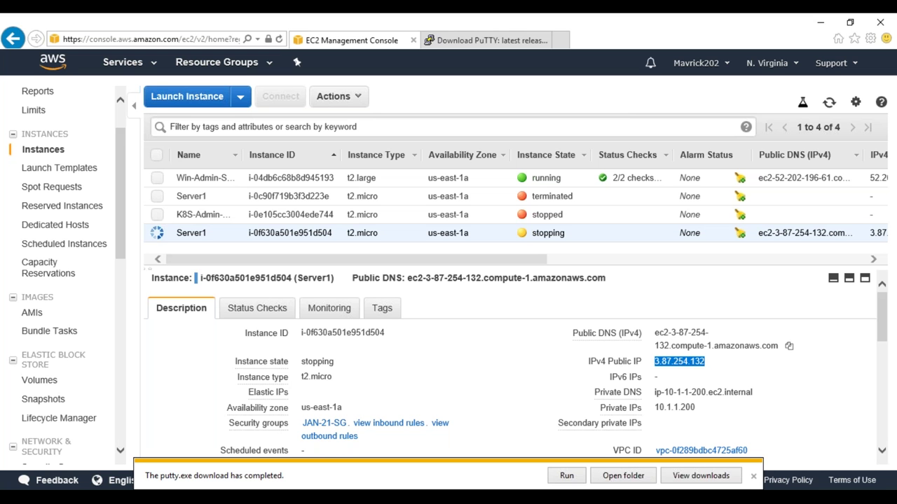
click(695, 380)
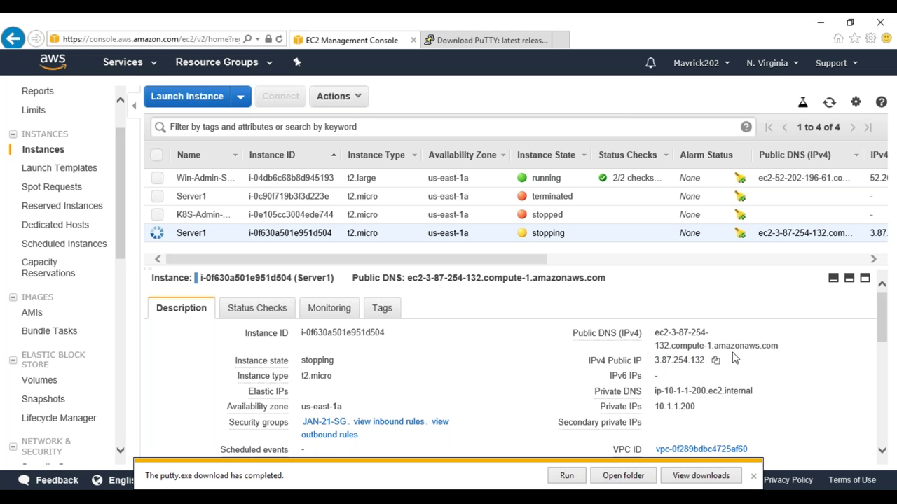
drag(778, 346, 658, 336)
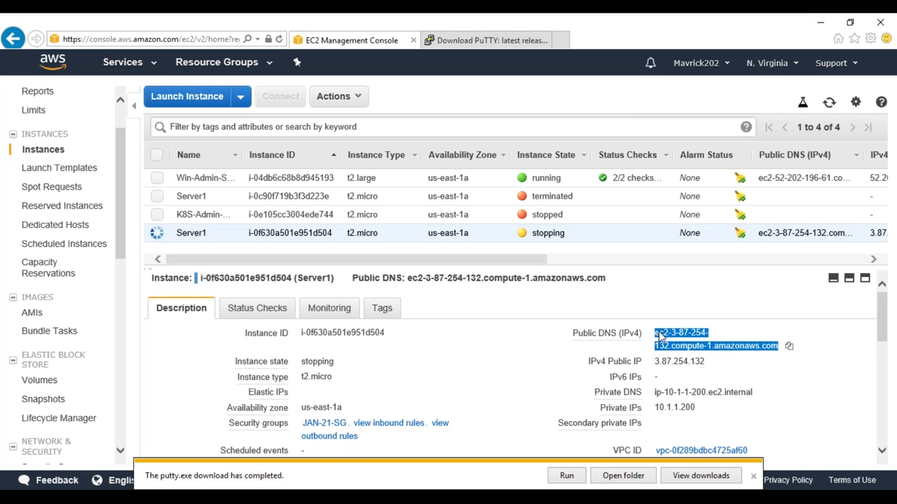
click(830, 105)
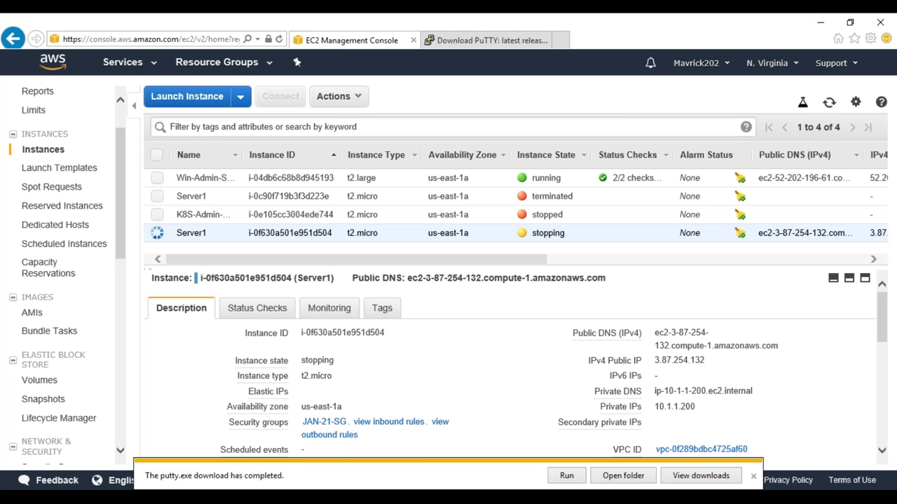
click(829, 105)
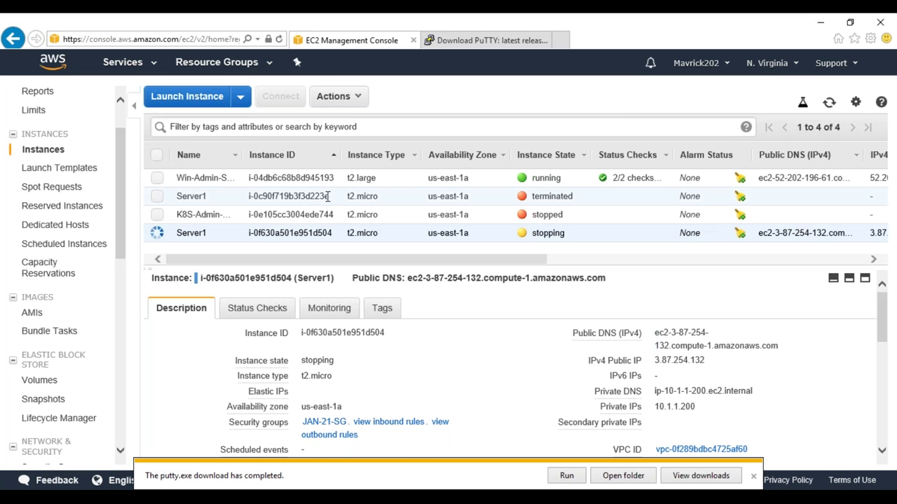
Compare with the terminated Server1, dismiss the putty.exe download bar, and keep refreshing.
click(327, 197)
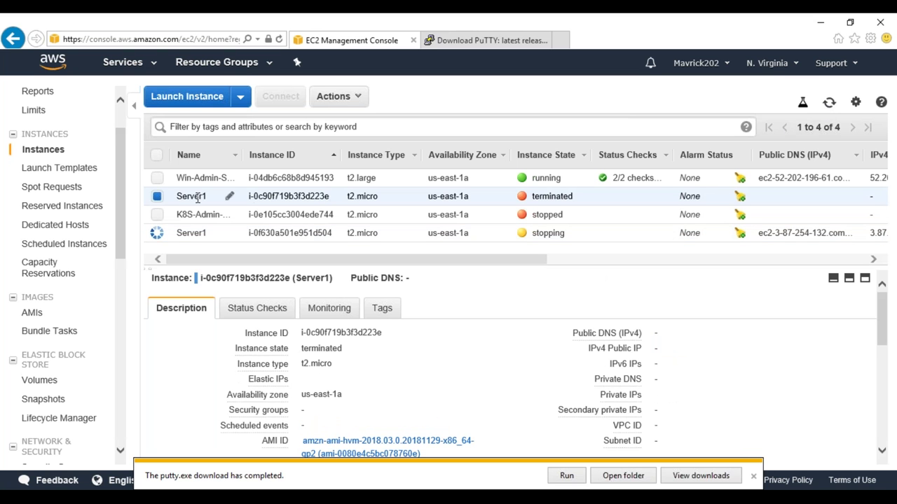
drag(576, 200, 534, 201)
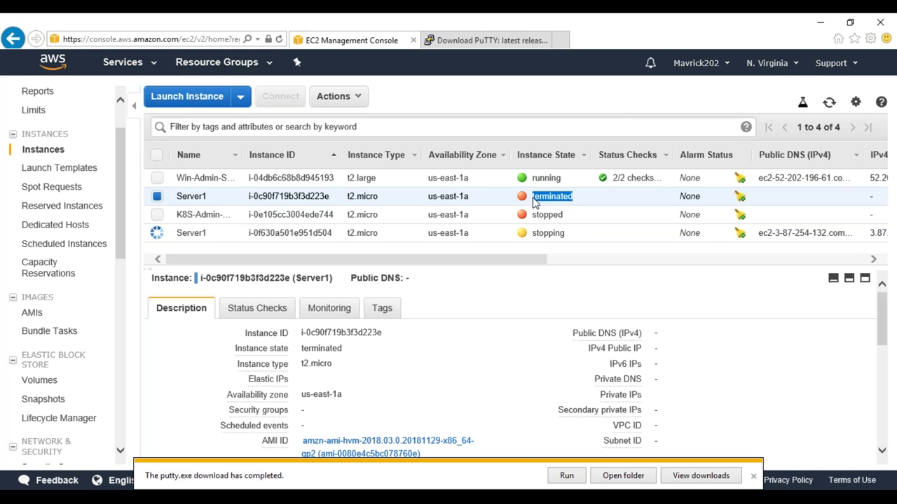
click(547, 234)
click(829, 102)
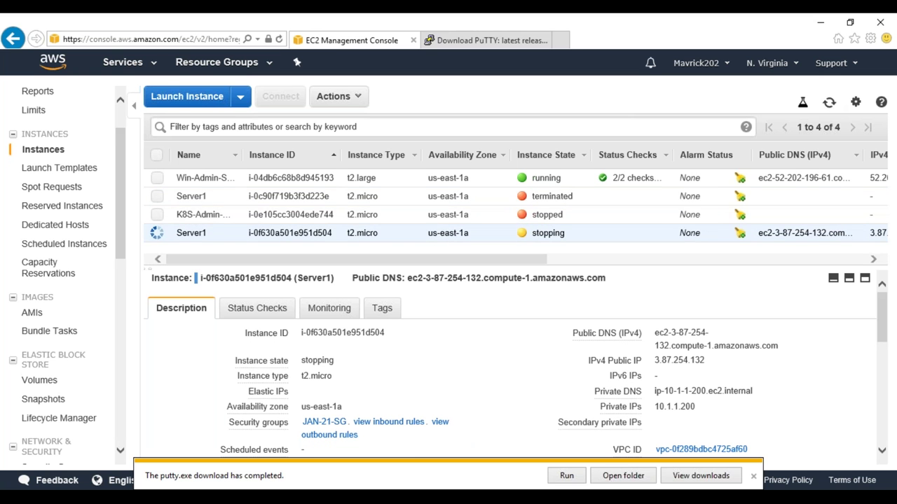
click(830, 103)
click(753, 476)
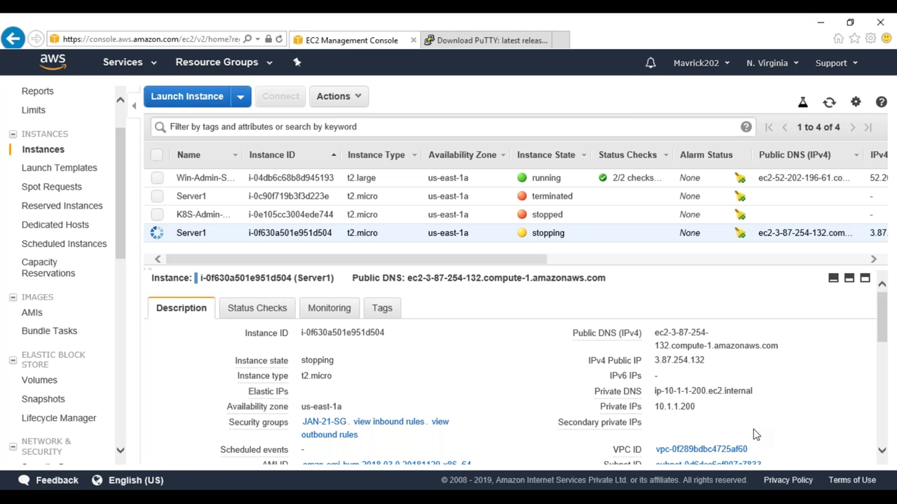
click(830, 103)
click(830, 104)
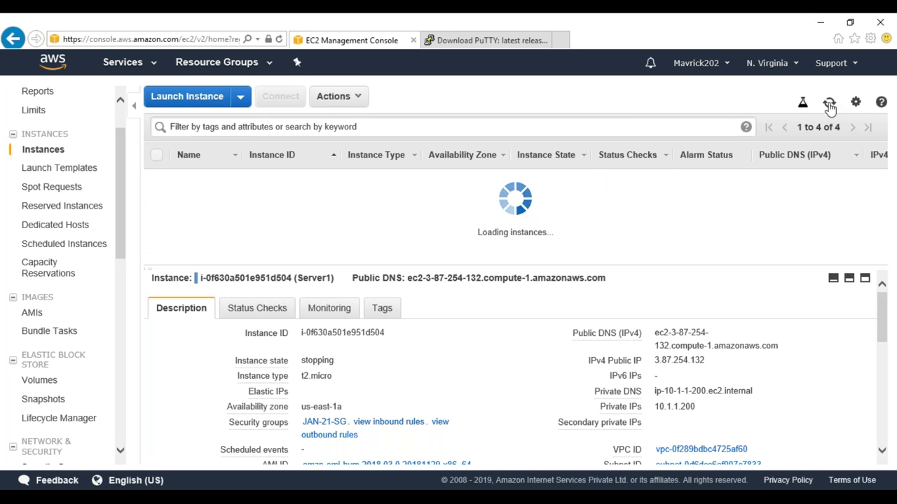
Confirm stopped Server1 has empty public IP and DNS but keeps private IP 10.1.1.200.
click(829, 103)
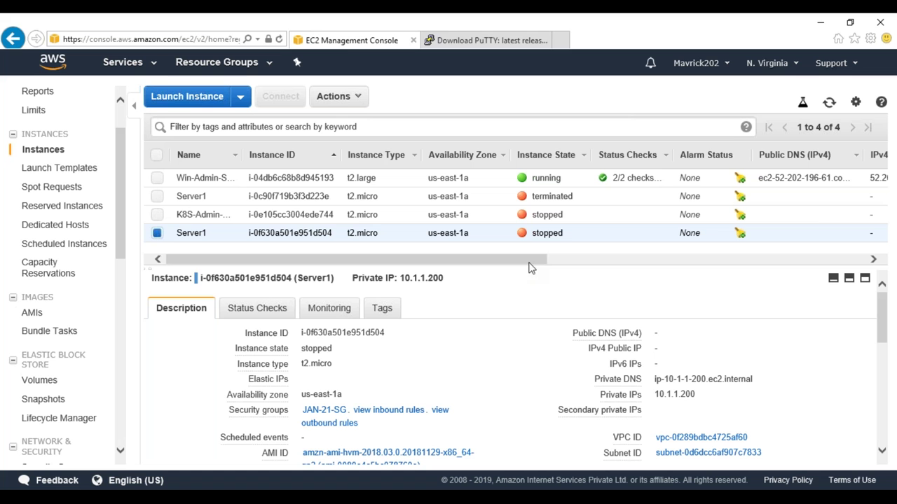
drag(588, 348, 641, 348)
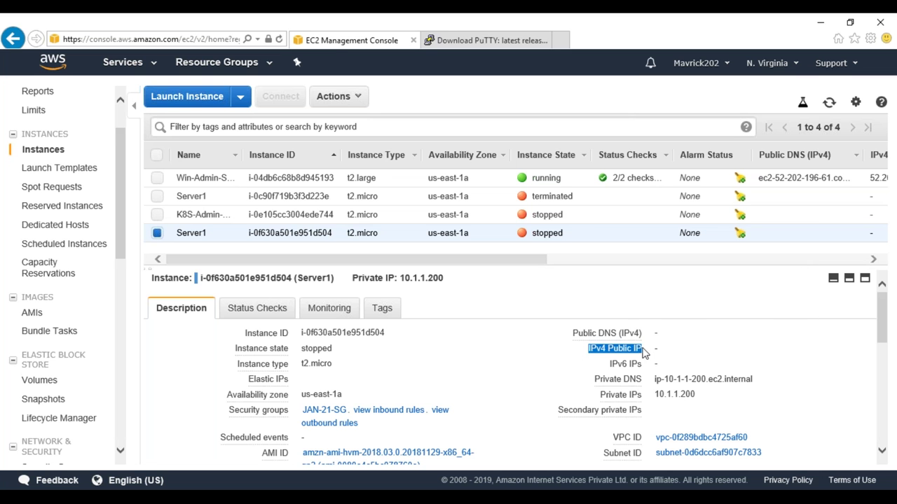
drag(594, 379, 695, 396)
click(701, 402)
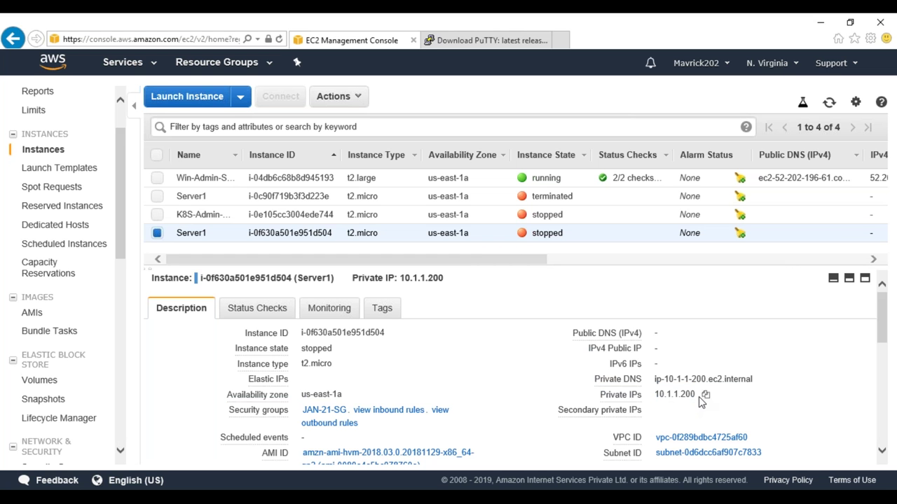
drag(658, 346, 588, 336)
click(547, 340)
Start Server1 via Instance State > Start, confirm, and refresh to track its startup.
right_click(489, 238)
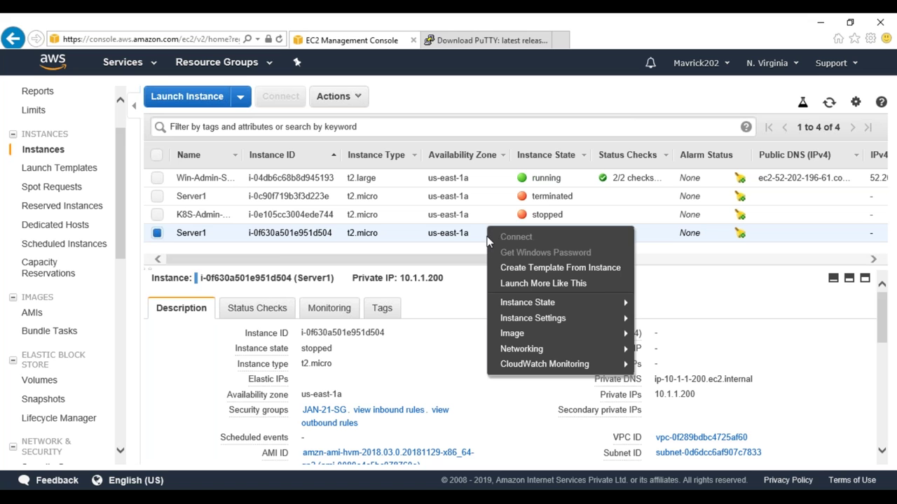
mouse_move(529, 303)
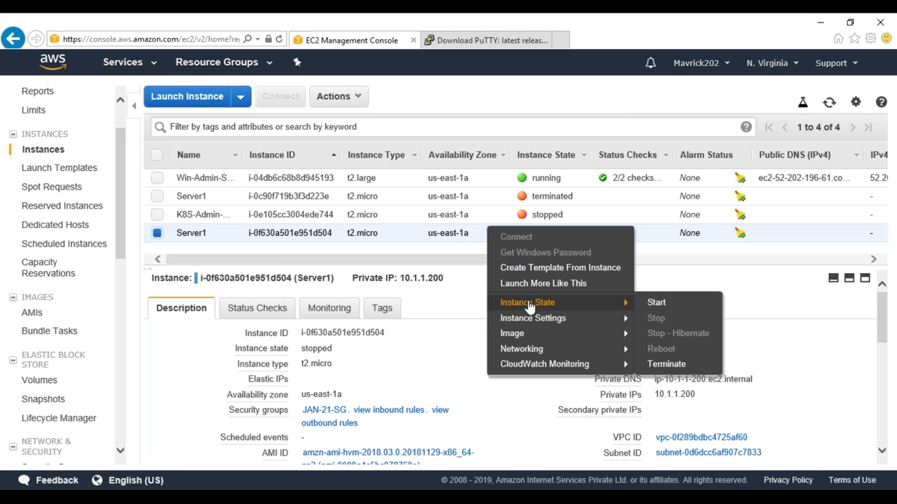
click(656, 304)
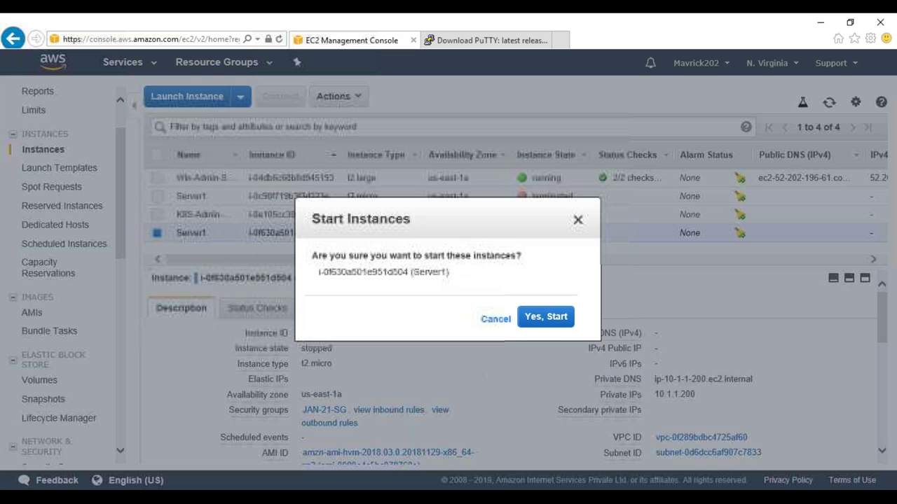
key(Return)
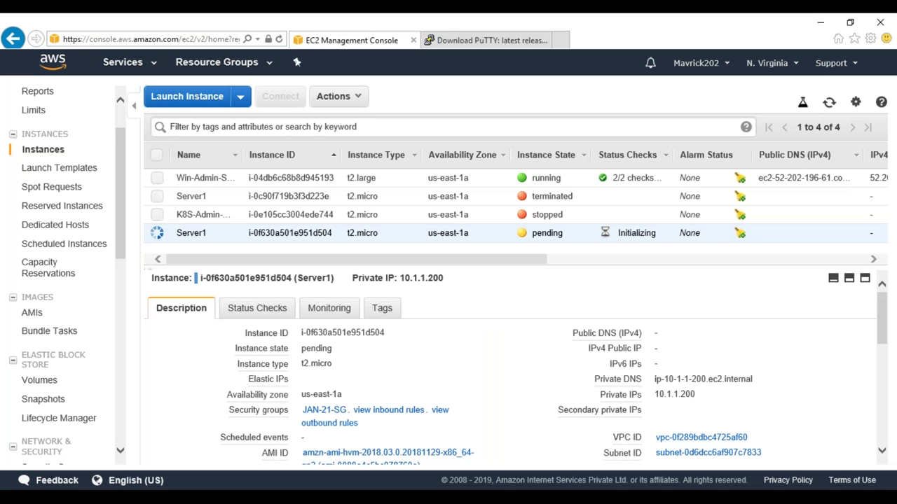
click(829, 103)
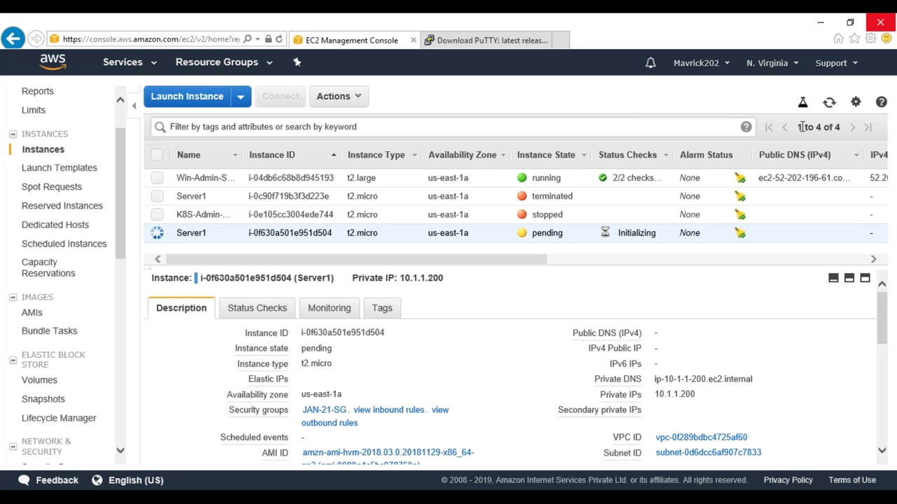
click(827, 103)
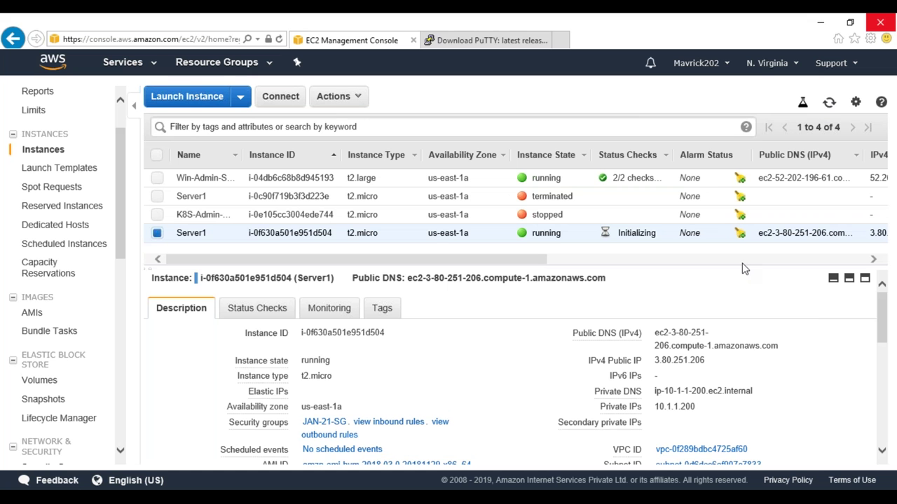
Add the new public IP 3.80.251.206 to the Notepad notes below the old IP entries.
click(716, 360)
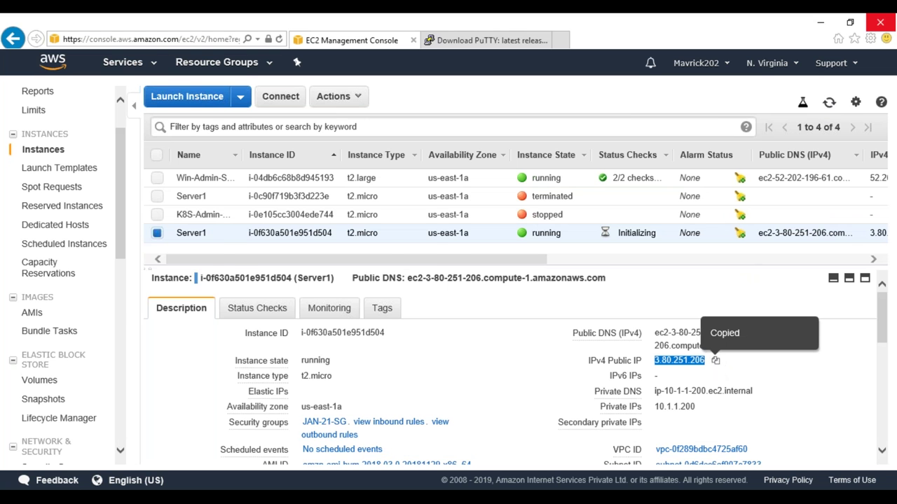
key(alt+Tab)
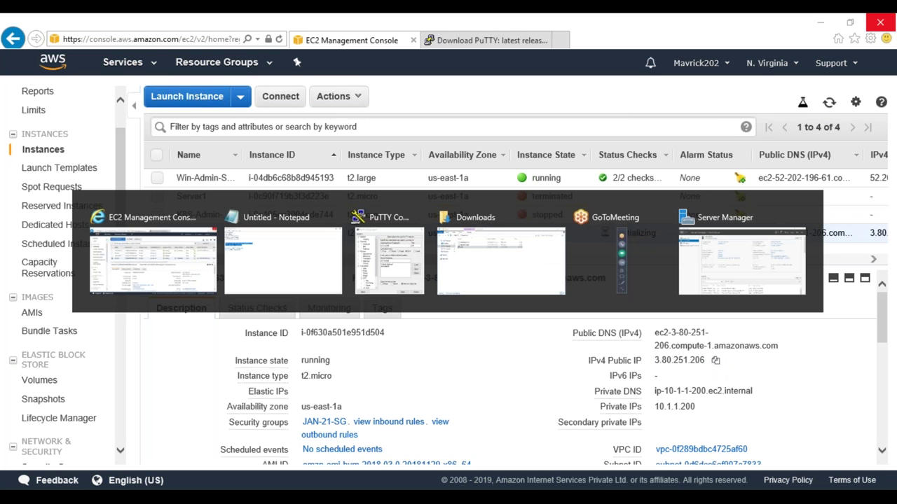
key(Return)
key(Return)
key(ctrl+v)
key(Return)
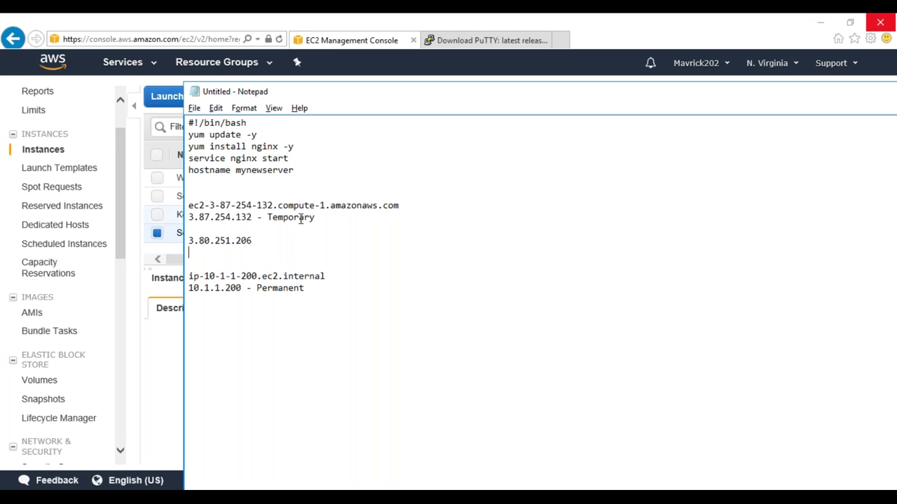
drag(323, 217, 188, 201)
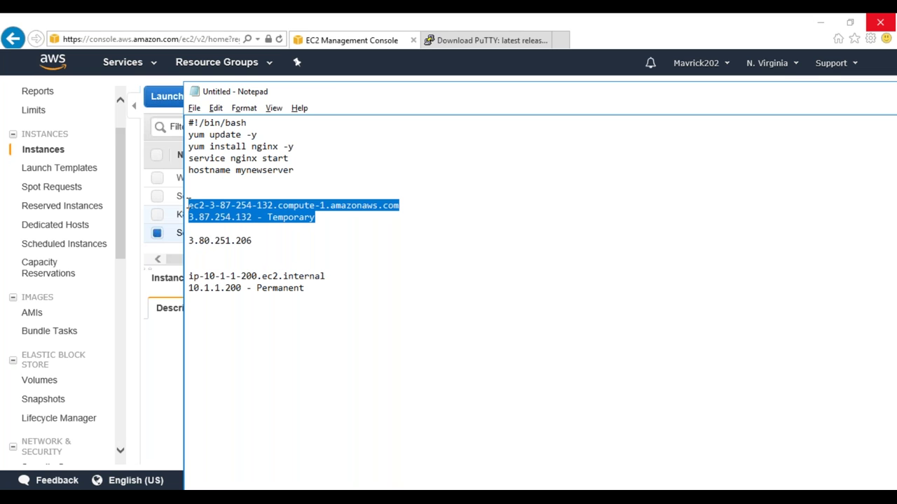
click(338, 224)
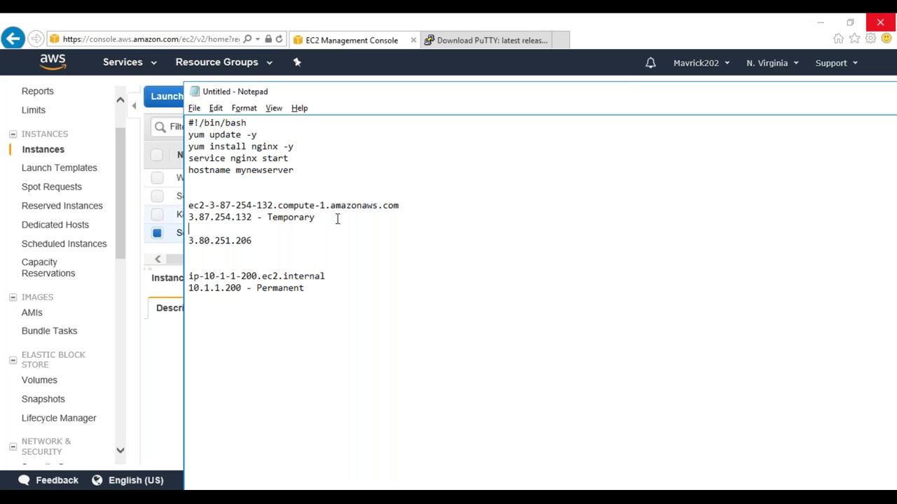
drag(334, 217, 184, 204)
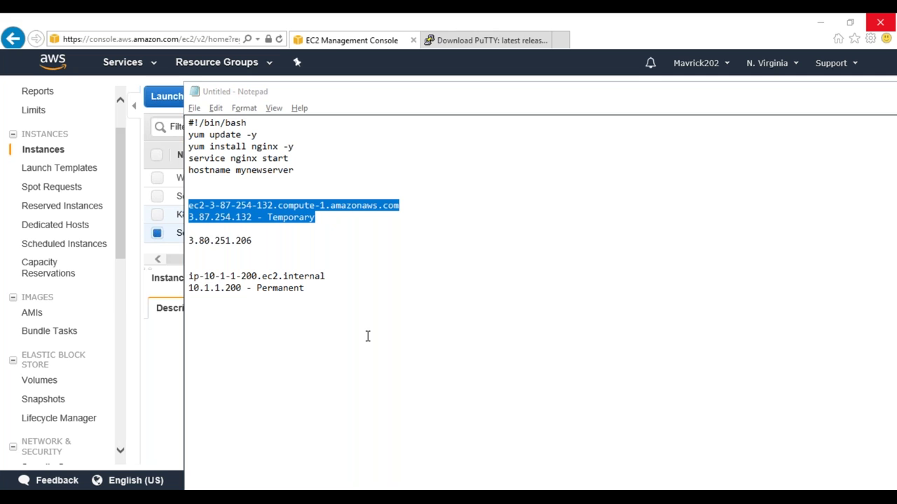
Paste Server1's public DNS ec2-3-80-251-206.compute-1.amazonaws.com beneath 3.80.251.206 in the notes.
key(alt+Tab)
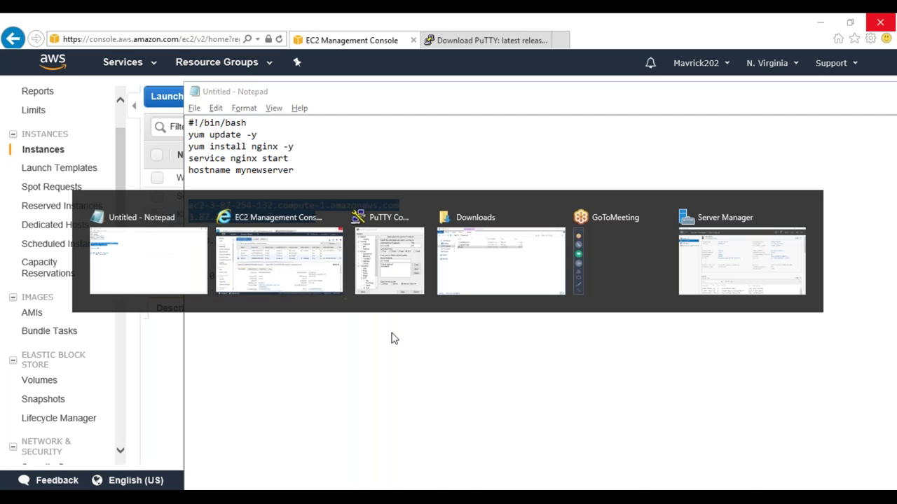
click(789, 346)
key(alt+Tab)
click(291, 236)
key(Return)
key(ctrl+v)
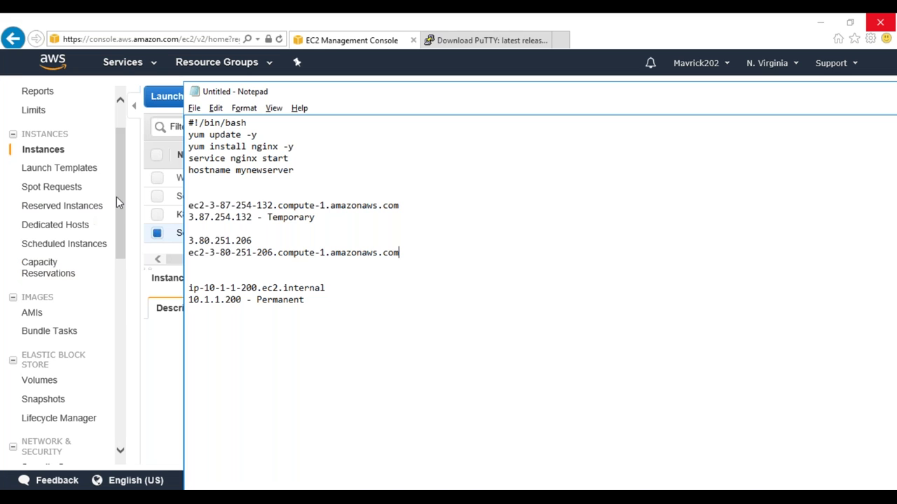
click(117, 197)
scroll(119, 208, down, 1)
scroll(118, 216, down, 5)
Release the unassociated Elastic IP 3.95.127.68 from the Elastic IPs list.
click(82, 293)
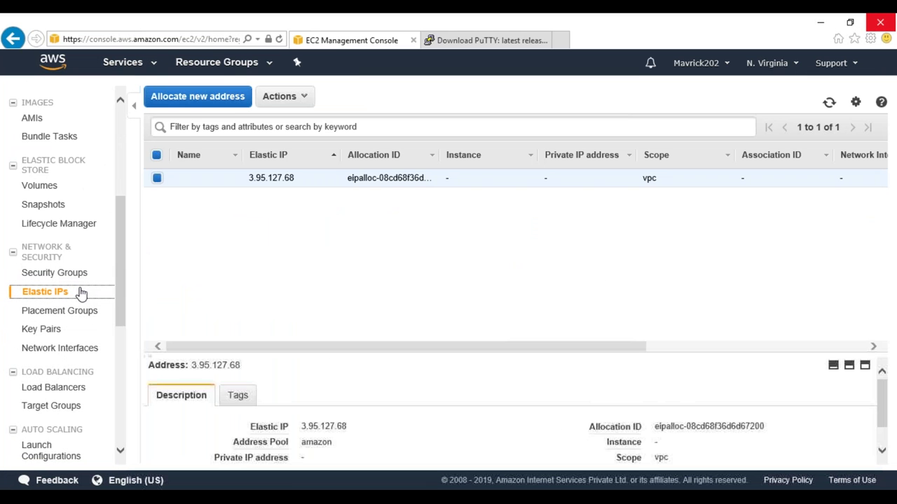
right_click(344, 187)
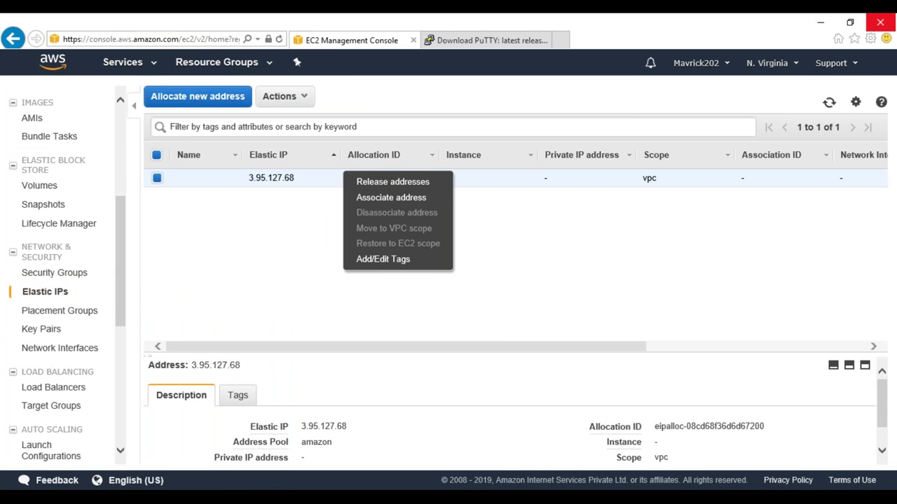
click(421, 183)
click(619, 321)
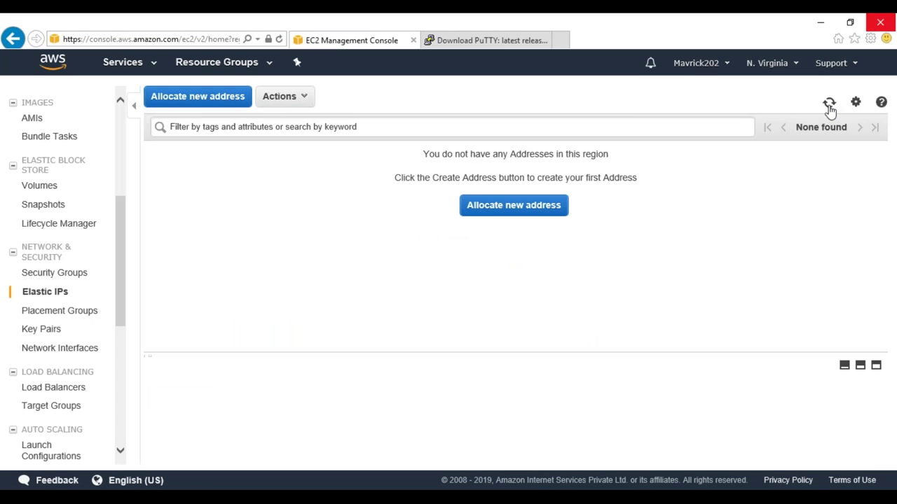
Allocate a new Elastic IP address, 3.209.20.220, from Amazon's pool.
click(482, 207)
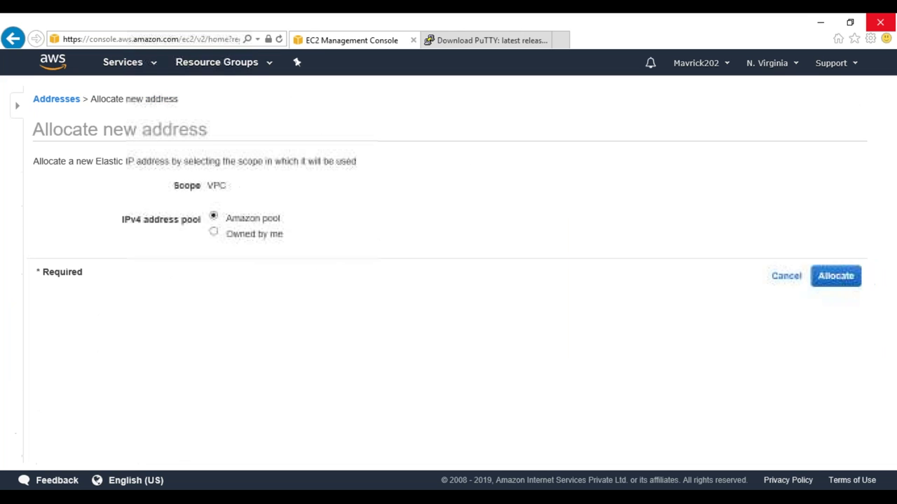
click(814, 278)
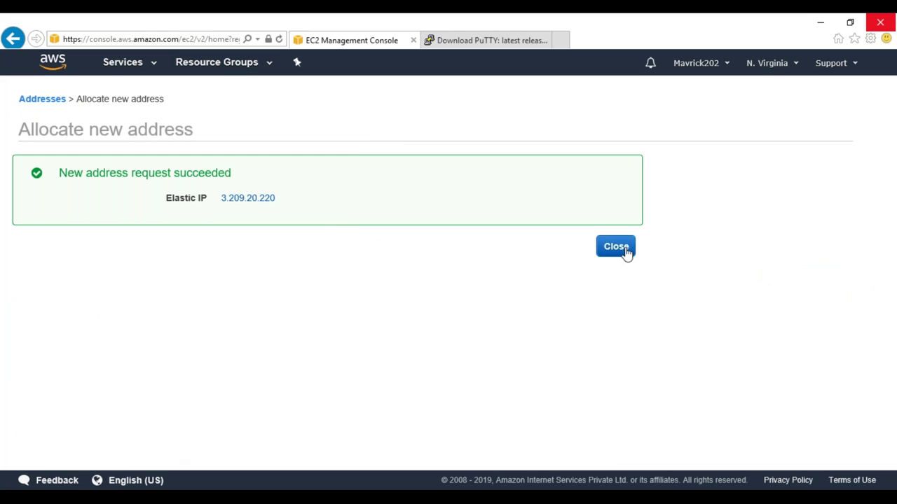
click(625, 251)
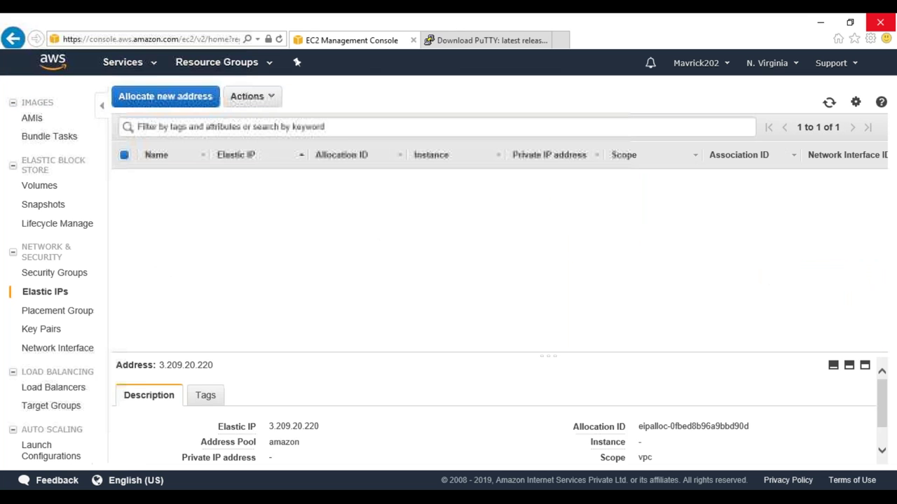
Associate 3.209.20.220 with Server1 at private IP 10.1.1.200.
right_click(370, 175)
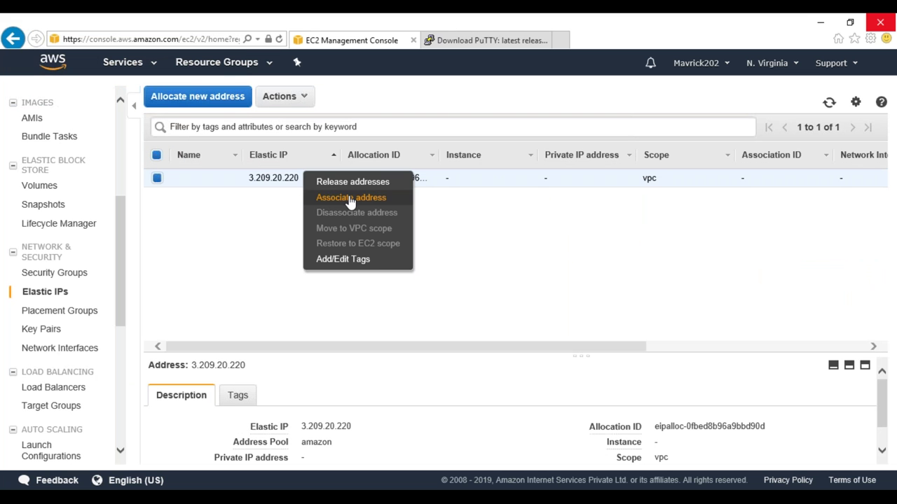
click(351, 198)
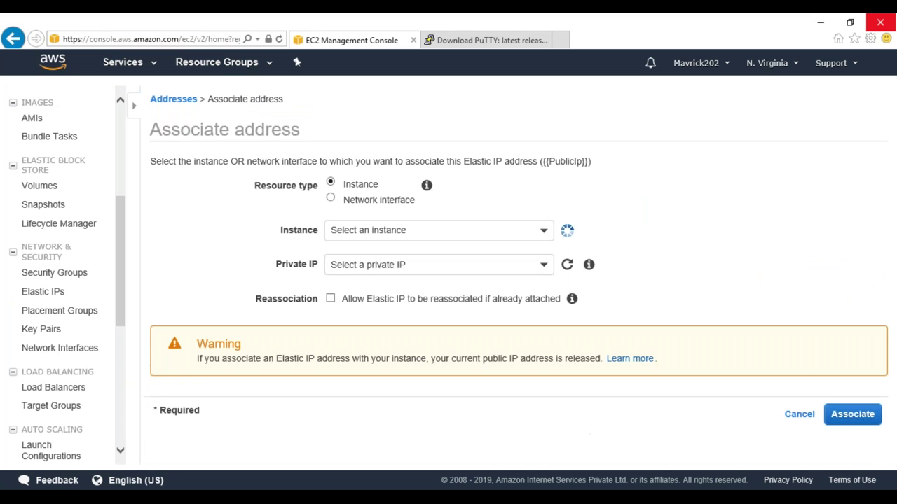
click(296, 236)
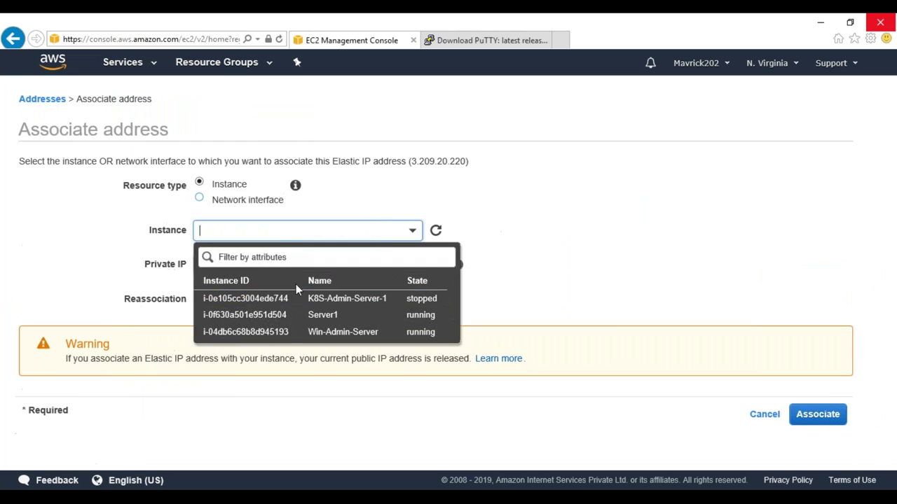
click(263, 315)
click(273, 266)
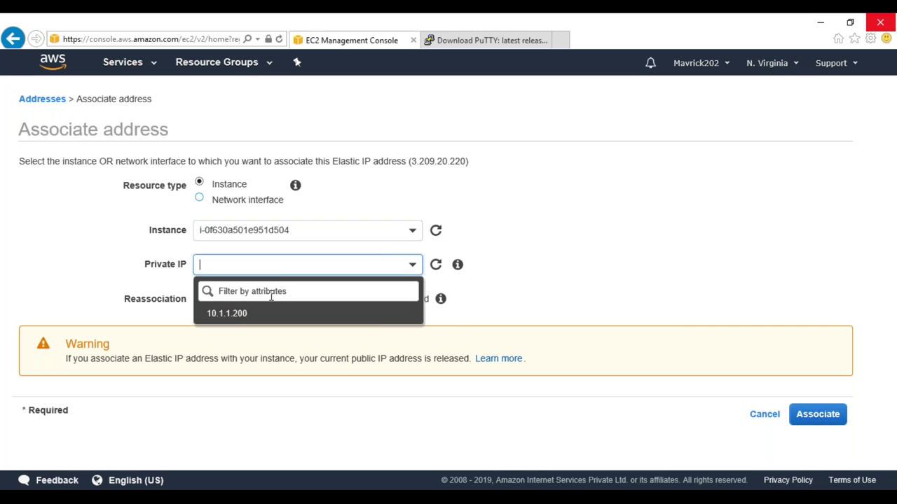
click(226, 313)
click(806, 416)
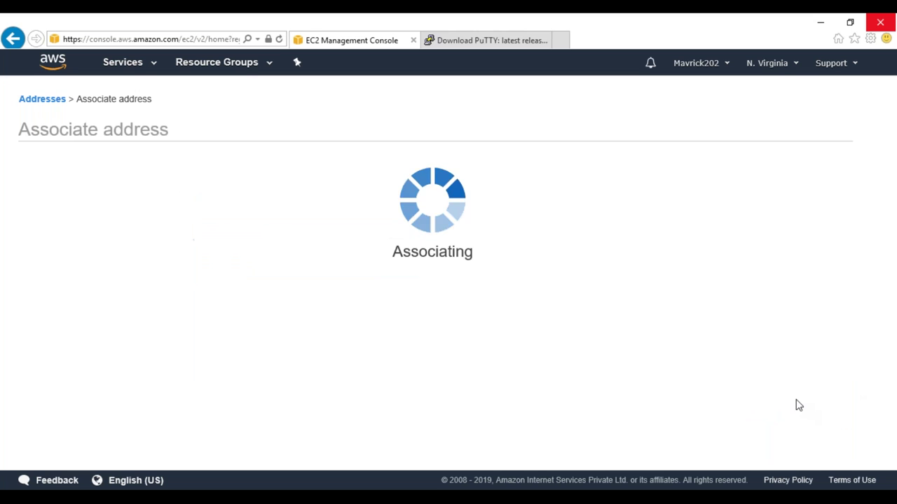
click(617, 213)
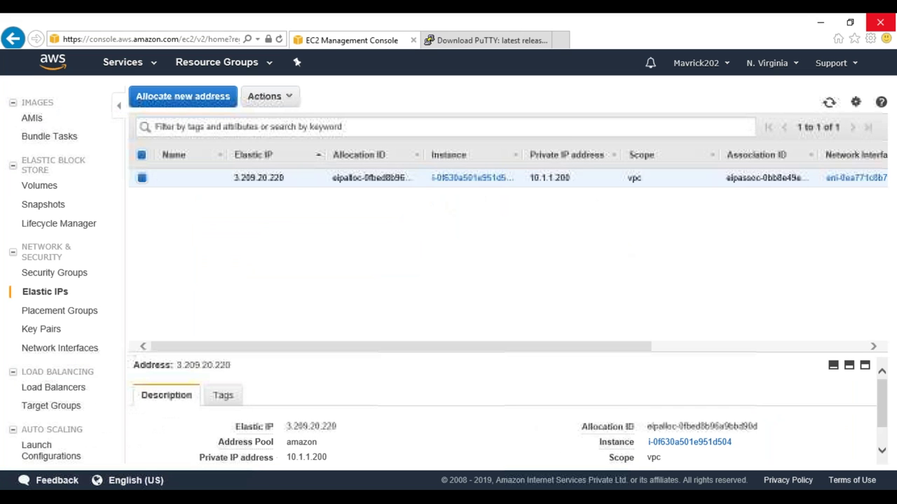
scroll(49, 162, up, 3)
scroll(55, 151, up, 3)
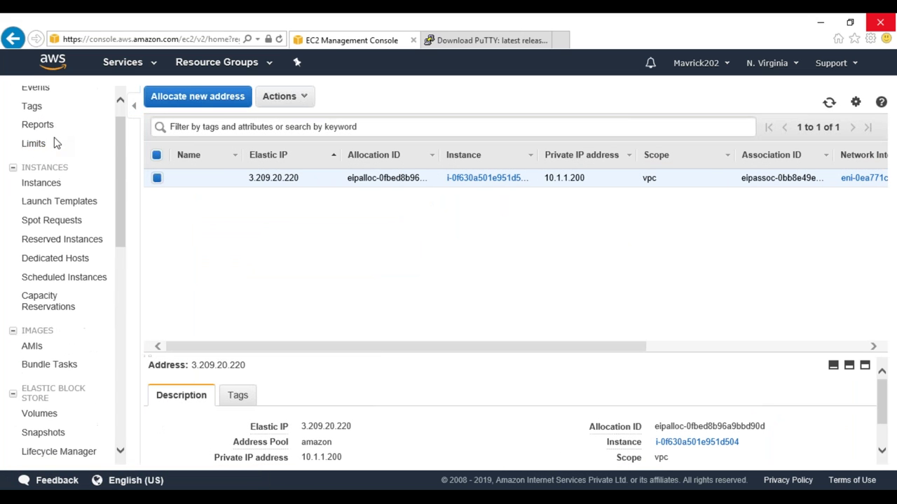
click(51, 183)
click(596, 233)
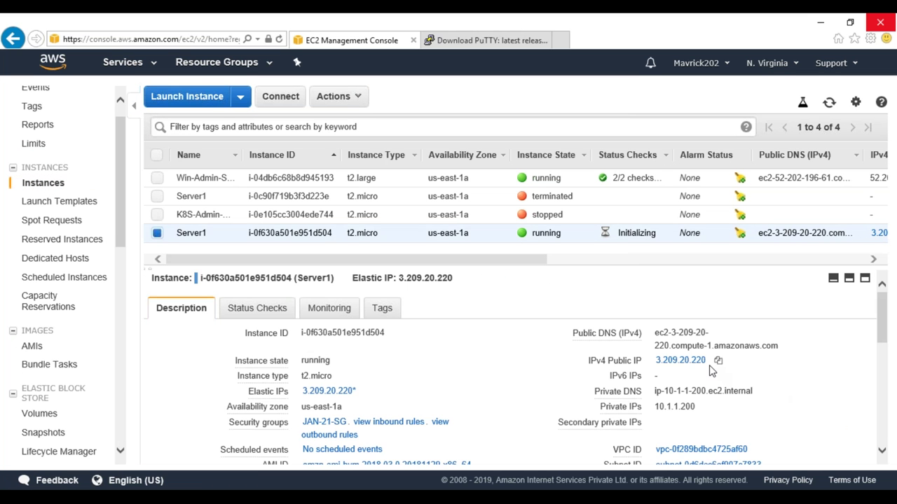
mouse_move(683, 375)
click(585, 184)
drag(709, 360, 653, 361)
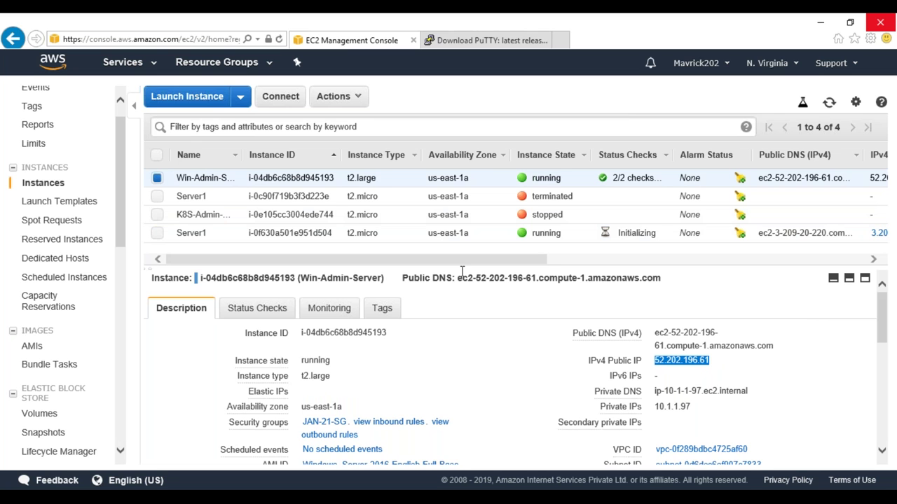
click(157, 232)
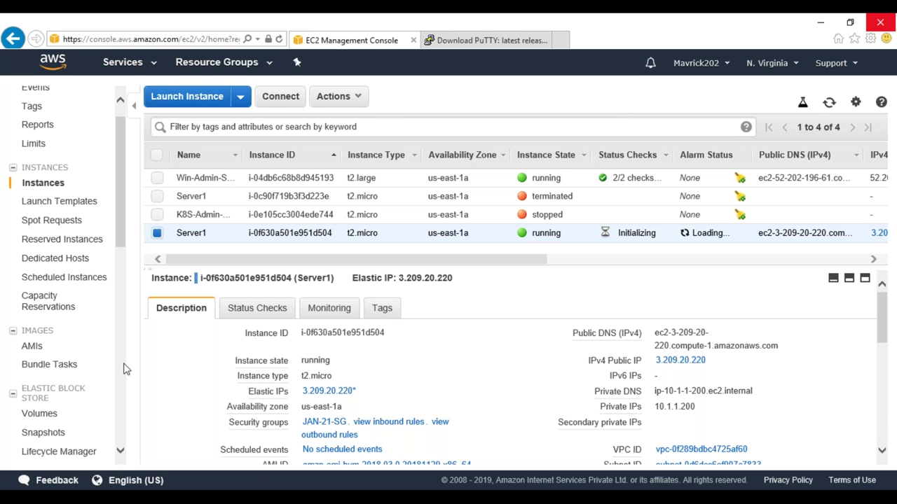
scroll(48, 286, down, 3)
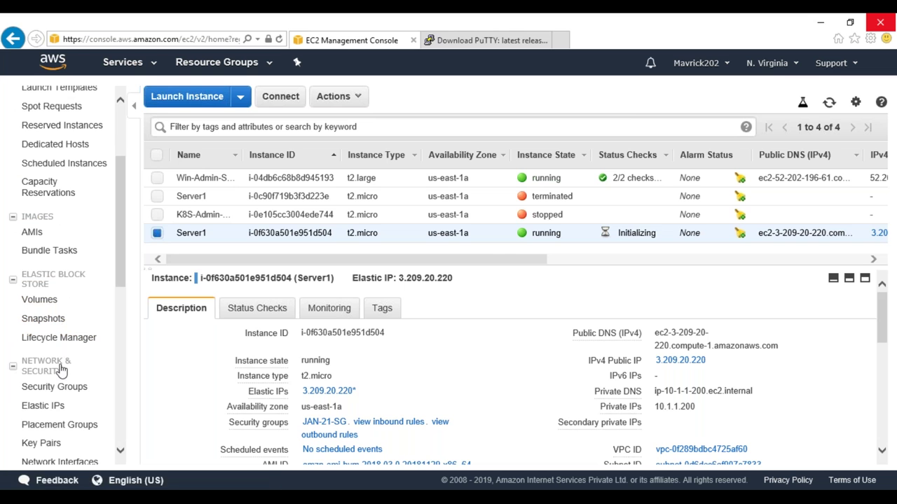
click(50, 406)
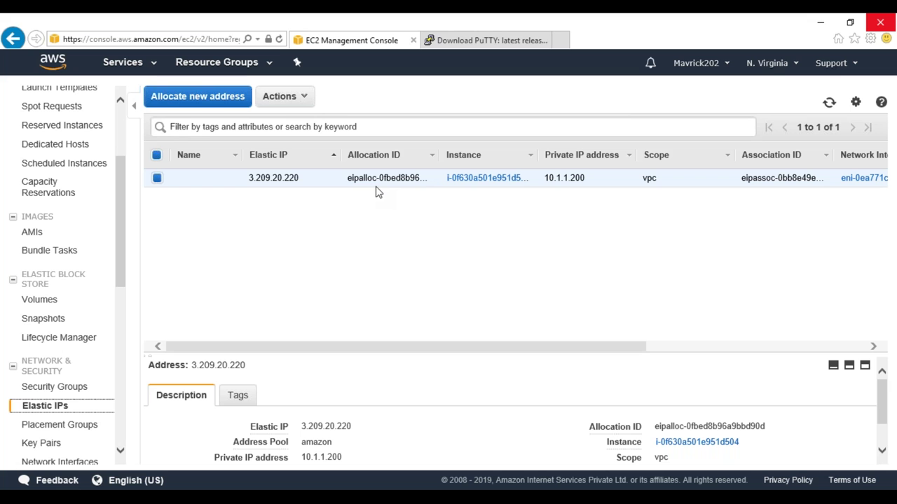
drag(300, 178, 248, 180)
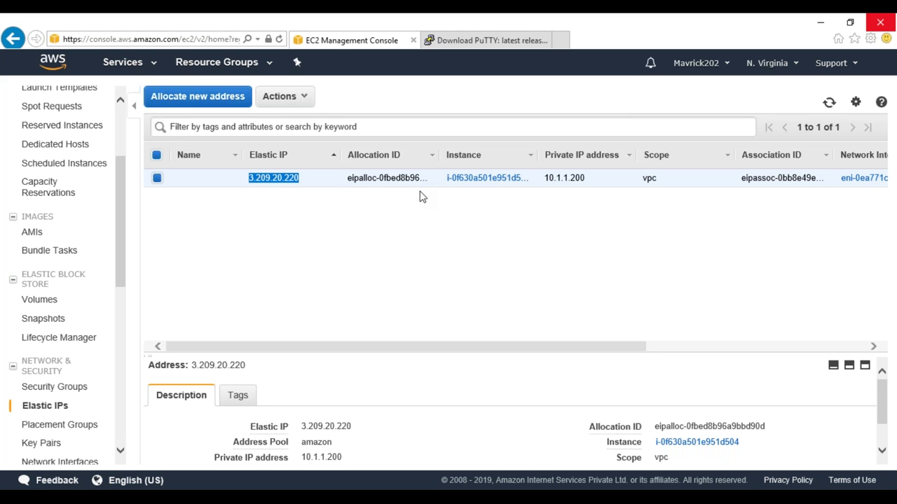
click(306, 187)
drag(300, 185, 251, 181)
drag(115, 271, 119, 225)
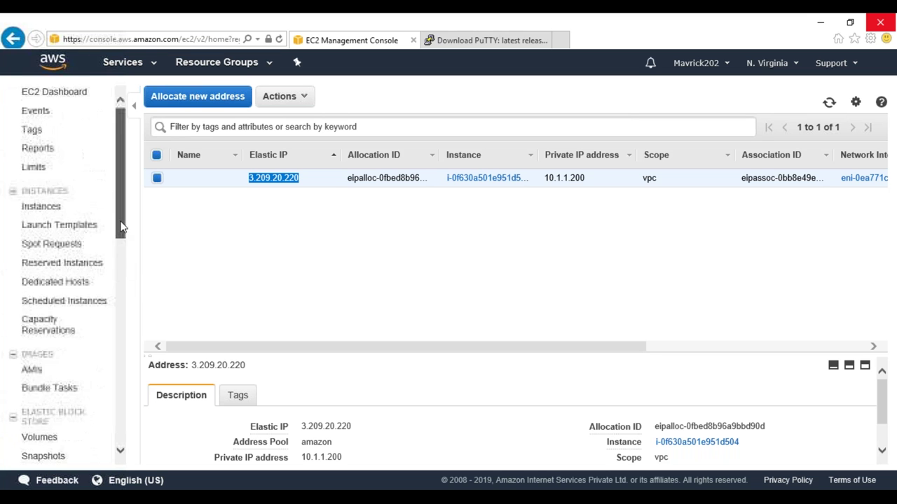
click(49, 210)
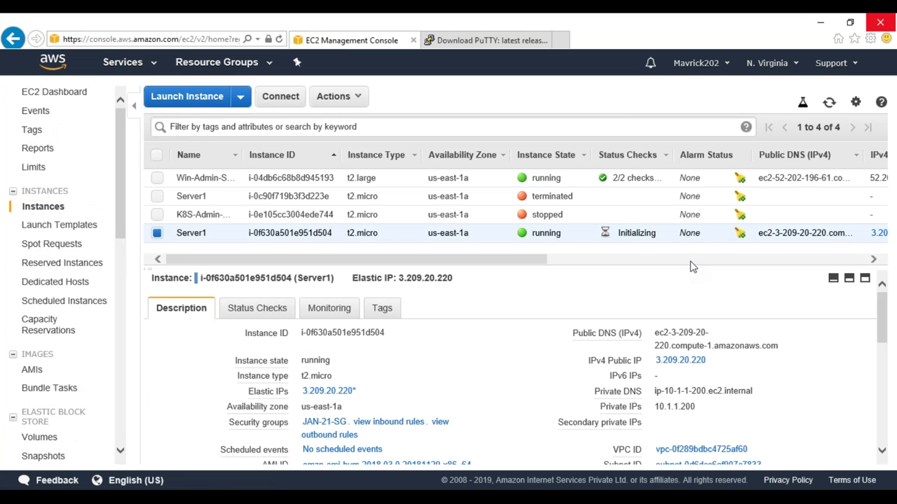
Copy Server1's updated public DNS name for 3.209.20.220 and bring up PuTTY Configuration.
right_click(586, 239)
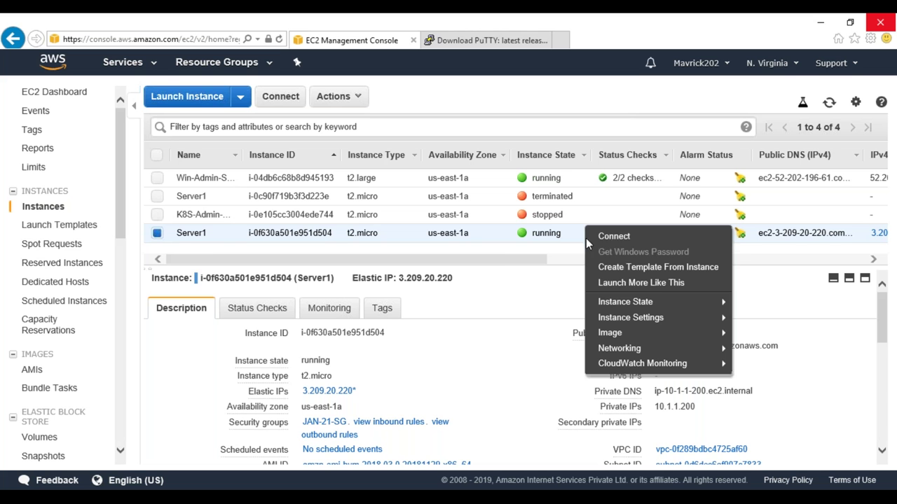
mouse_move(711, 309)
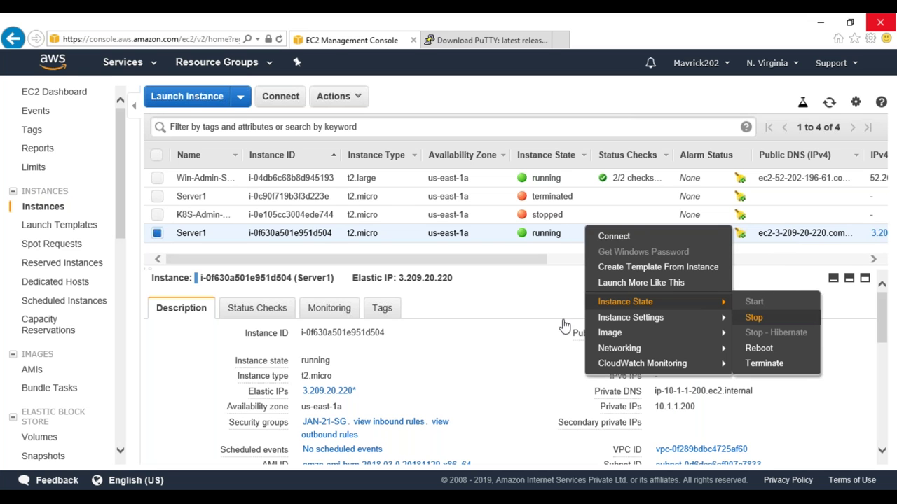
click(790, 344)
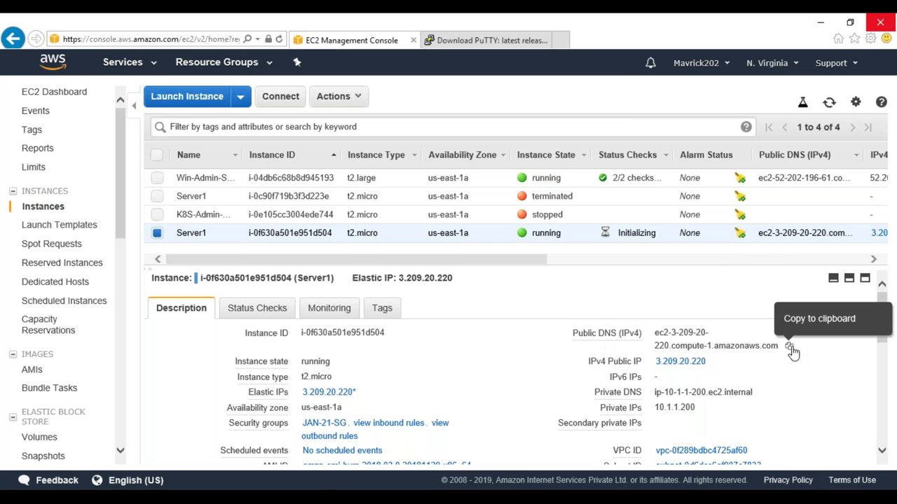
key(alt+Tab)
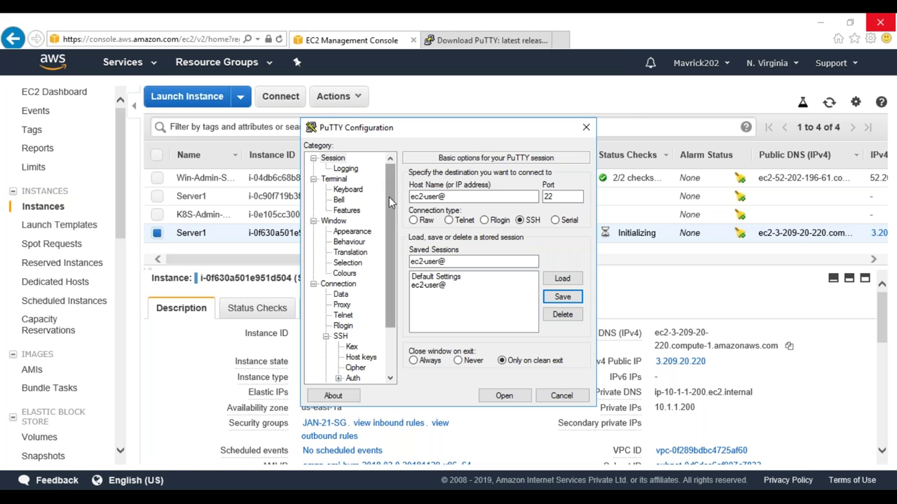
SSH into Server1 as ec2-user with the pasted DNS name and become root via sudo su -.
key(ctrl+v)
click(503, 396)
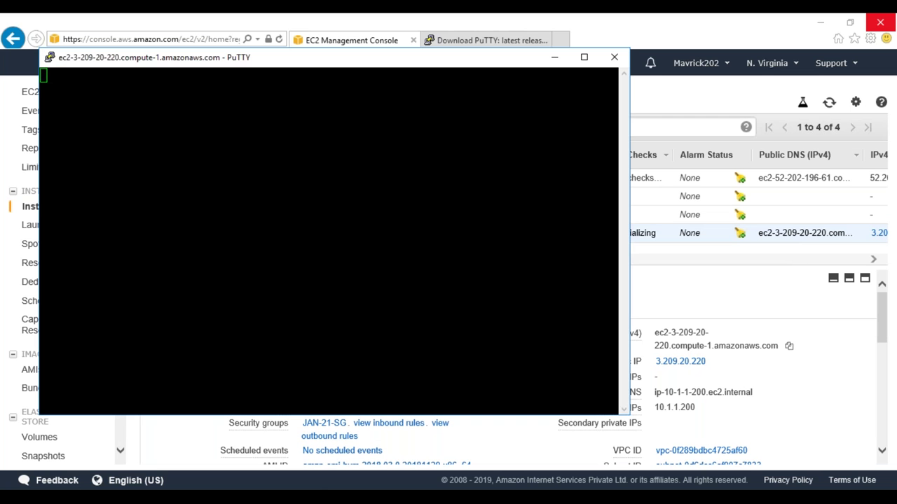
click(423, 353)
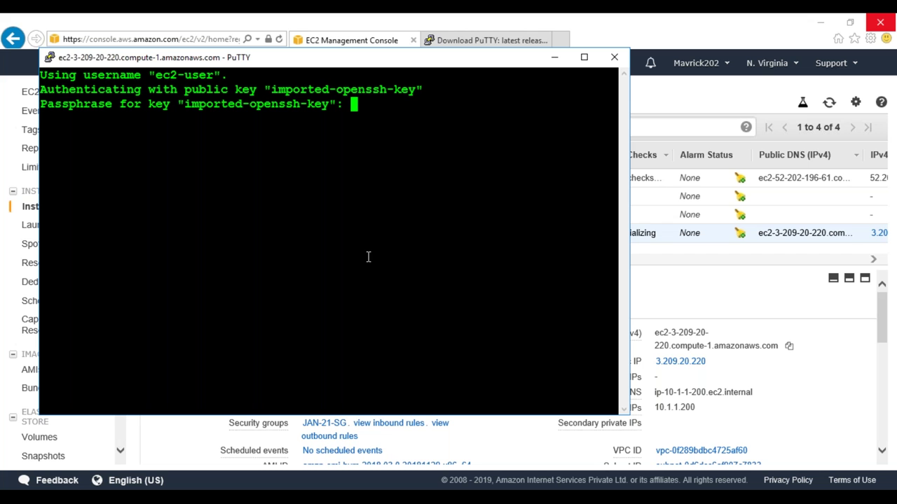
key(Return)
text(sudo su -)
key(Return)
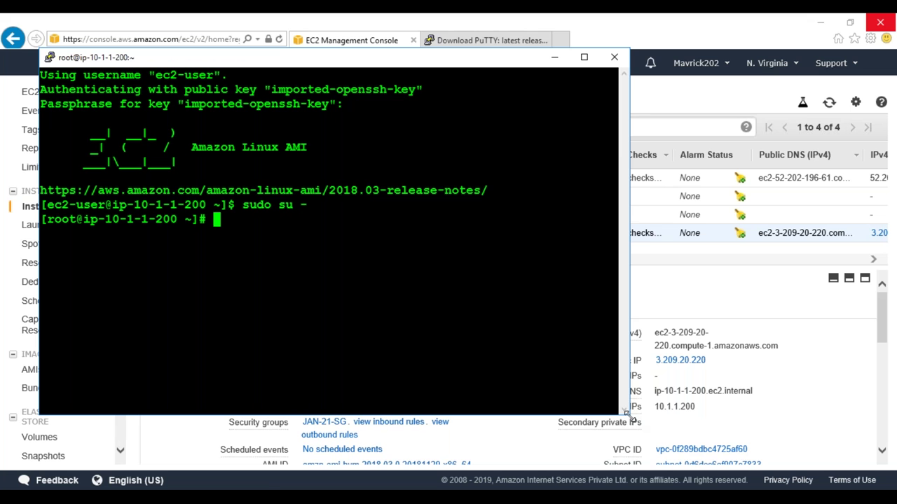
Widen the PuTTY terminal window and check the EC2 instances page before returning to the shell.
drag(628, 415, 845, 428)
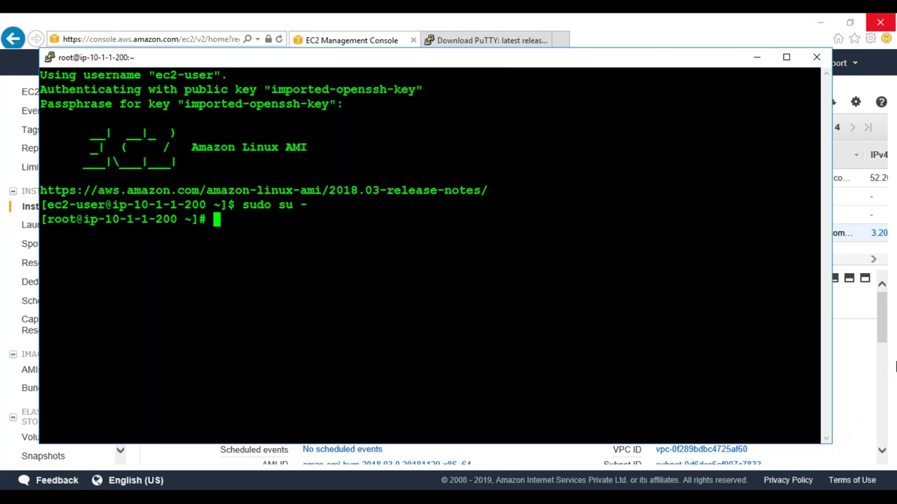
click(336, 41)
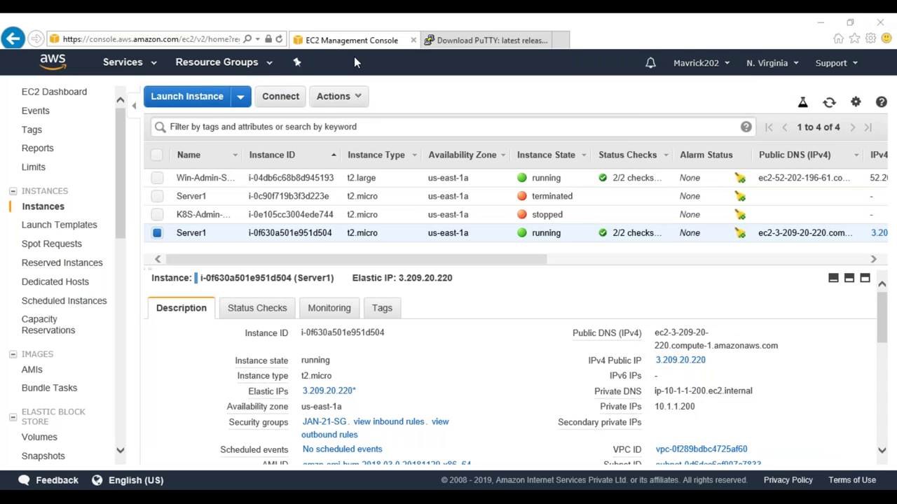
key(alt+Tab)
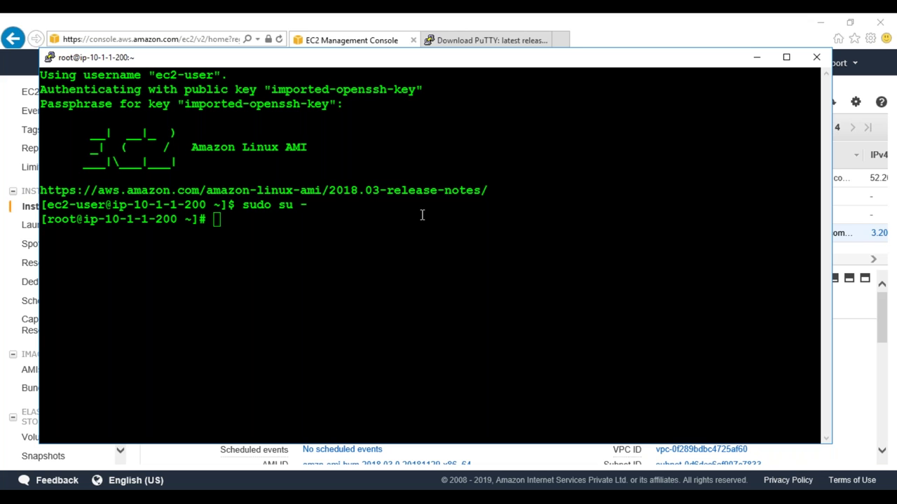
key(alt+Tab)
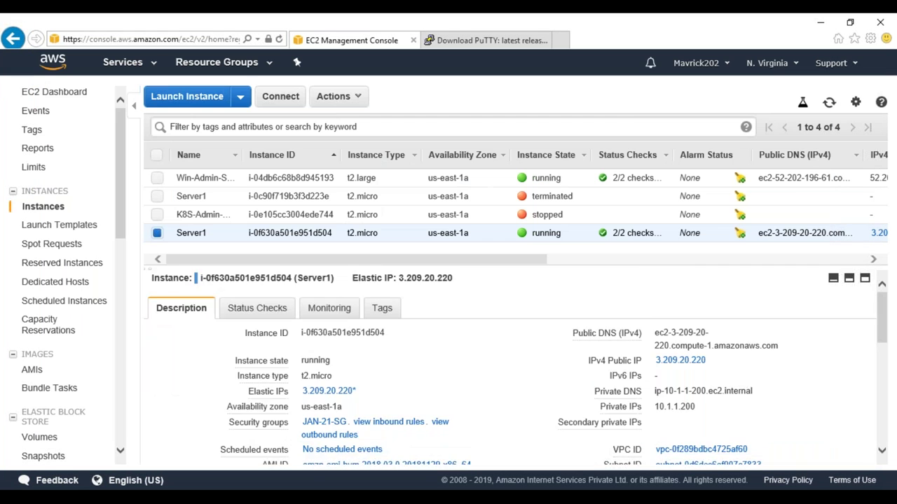
scroll(621, 415, down, 2)
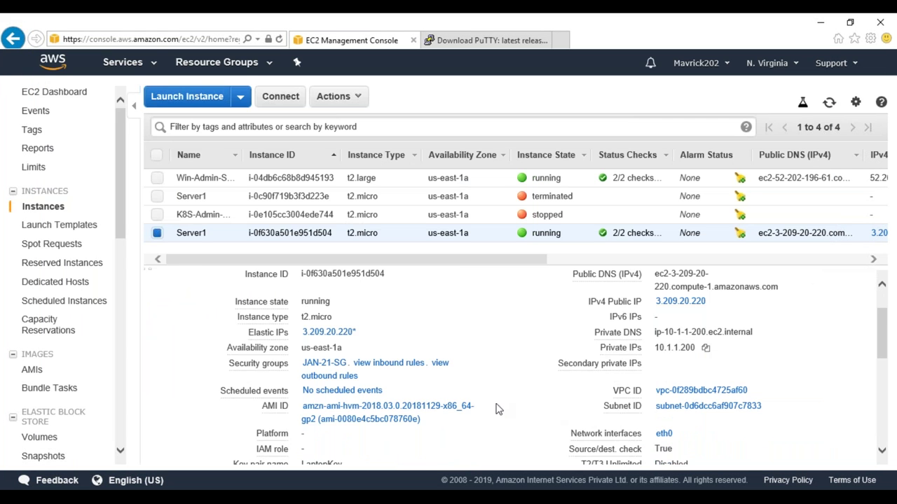
scroll(497, 407, up, 2)
key(alt+Tab)
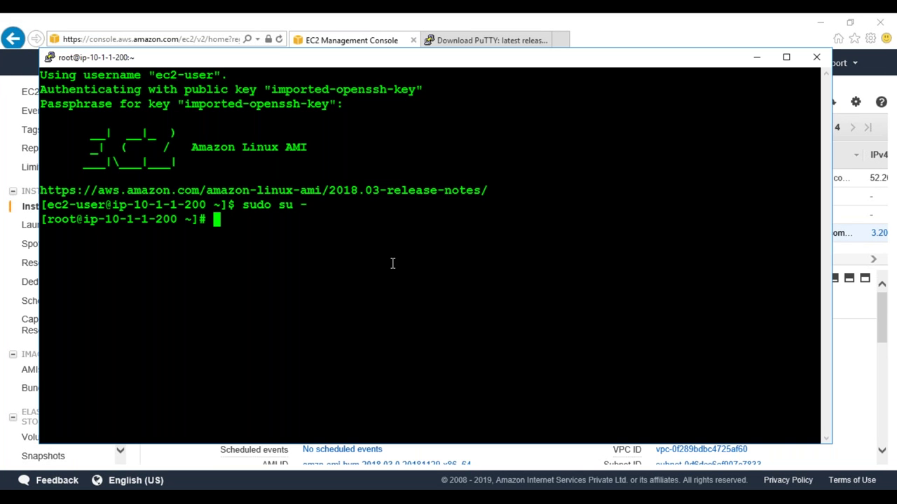
Run ec2-metadata and review instance type, local-ipv4 10.1.1.200, placement region and key LaptopKey.
text(ec2-metadt)
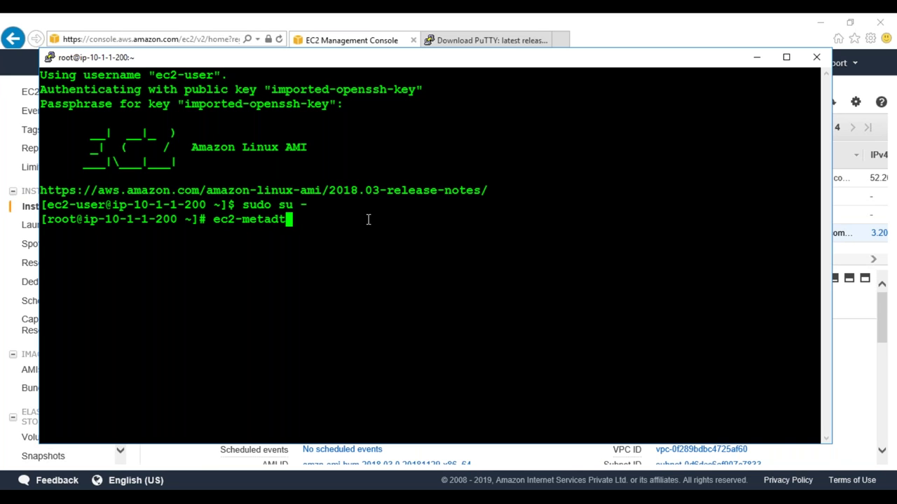
key(BackSpace)
text(data)
key(Return)
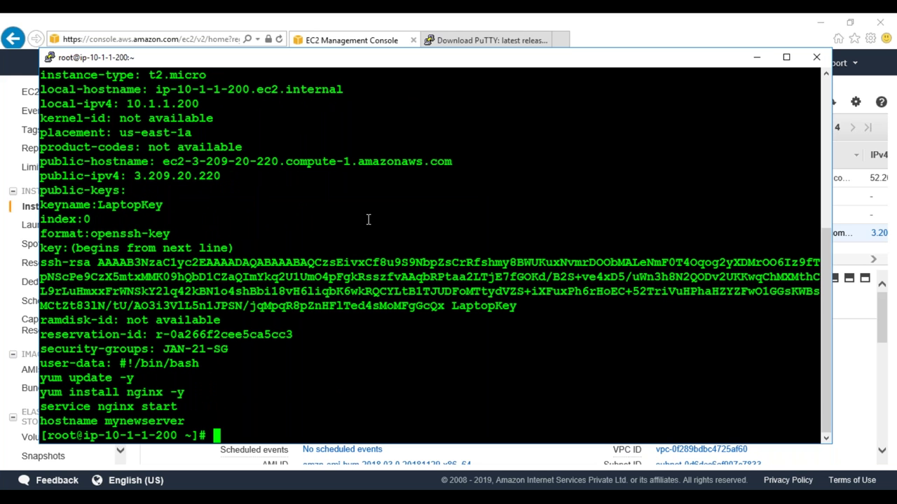
scroll(368, 220, up, 5)
drag(149, 262, 201, 263)
drag(150, 277, 323, 288)
click(323, 288)
drag(127, 291, 199, 291)
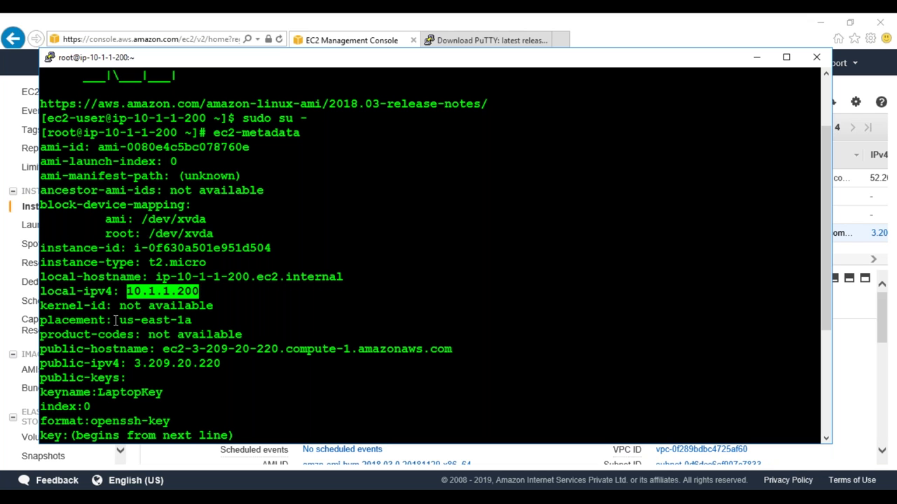
drag(117, 320, 455, 349)
click(168, 349)
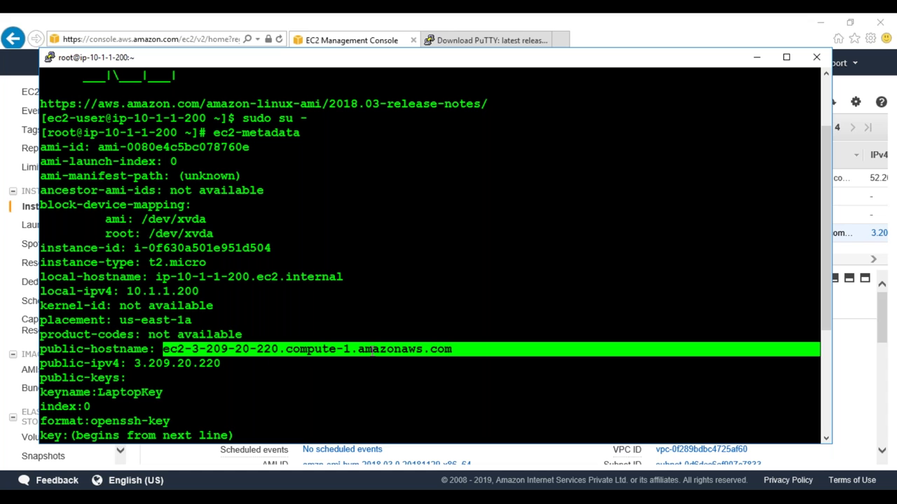
double_click(99, 393)
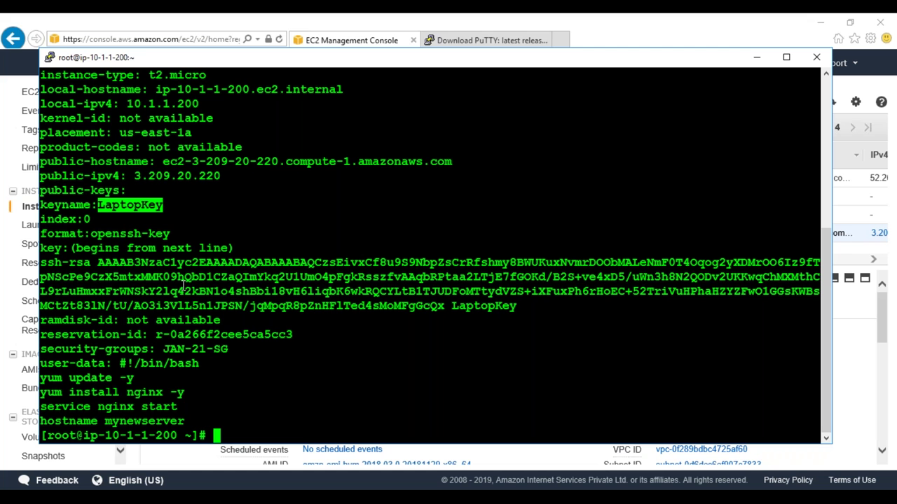
Rerun ec2-metadata to find public-ipv4, then run echo $IPV4, which prints an empty line.
text(ec2-metadata)
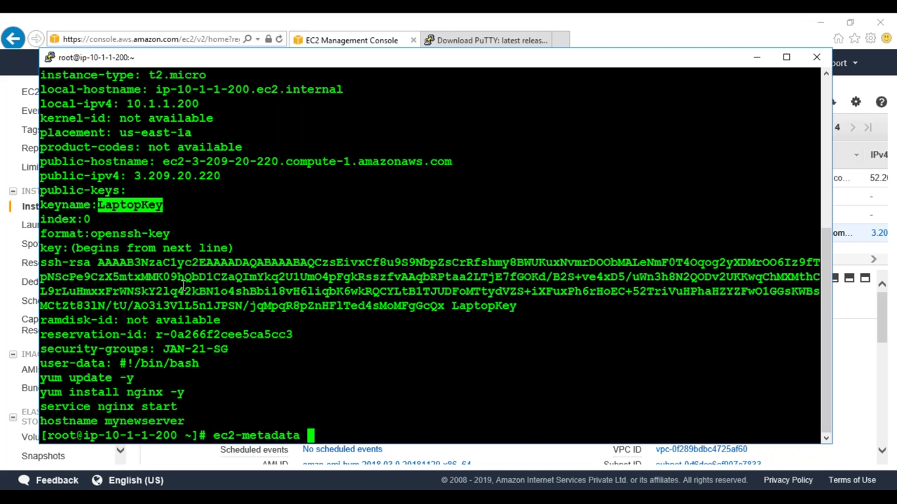
key(Return)
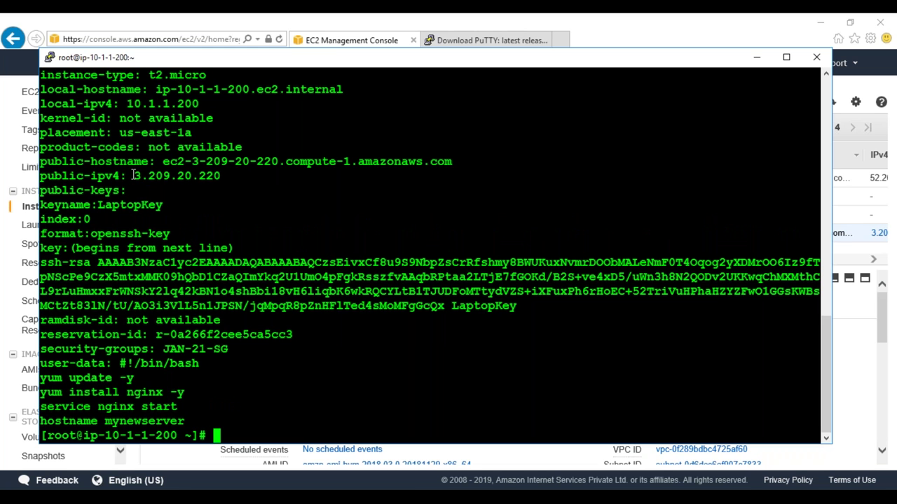
drag(41, 175, 126, 176)
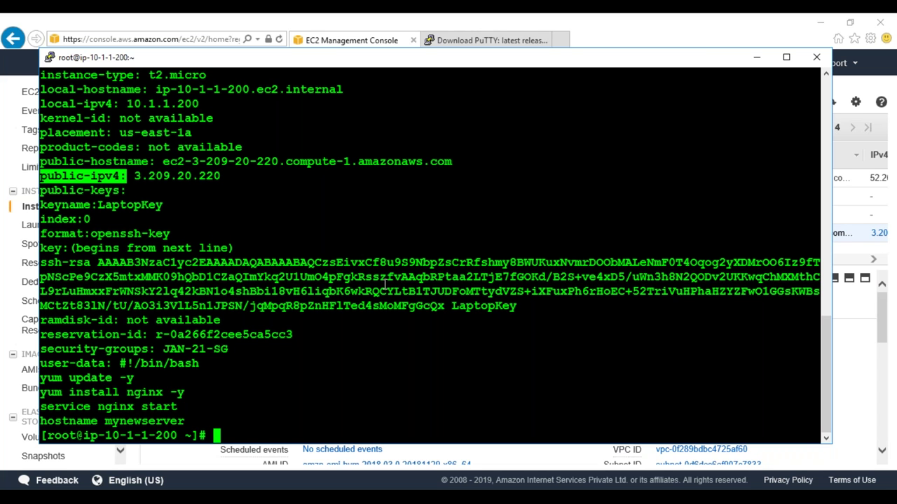
text(echo $IPV4)
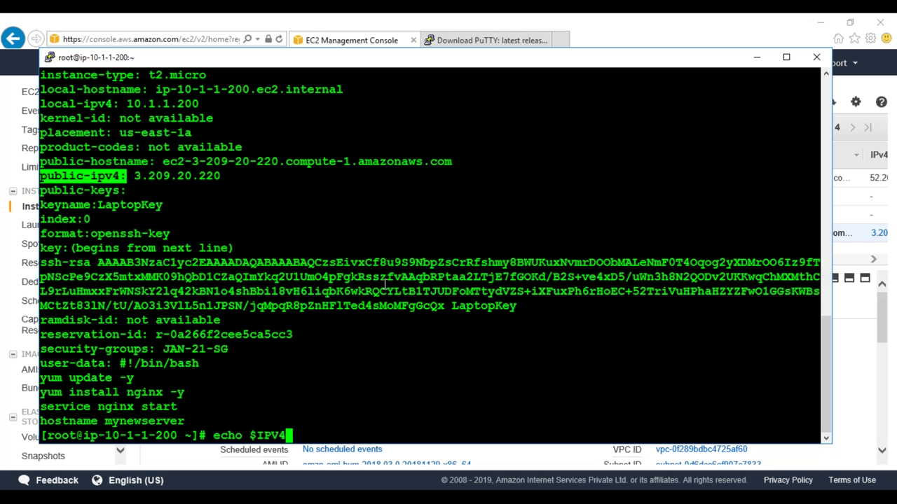
key(Return)
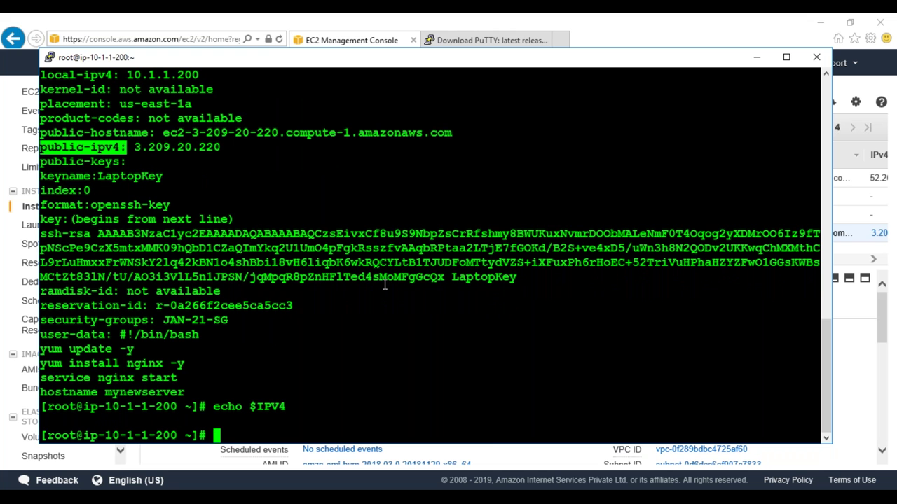
scroll(215, 216, up, 5)
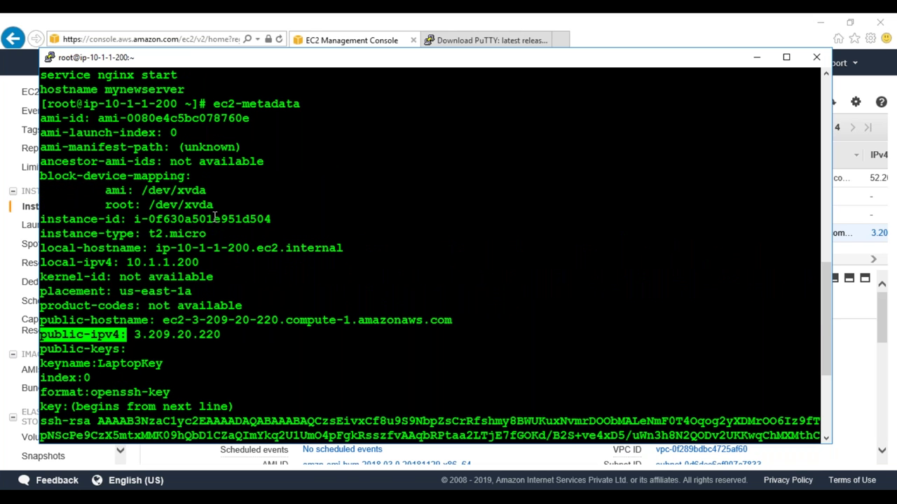
drag(44, 105, 98, 268)
click(229, 316)
text(clear)
key(Return)
text(cu)
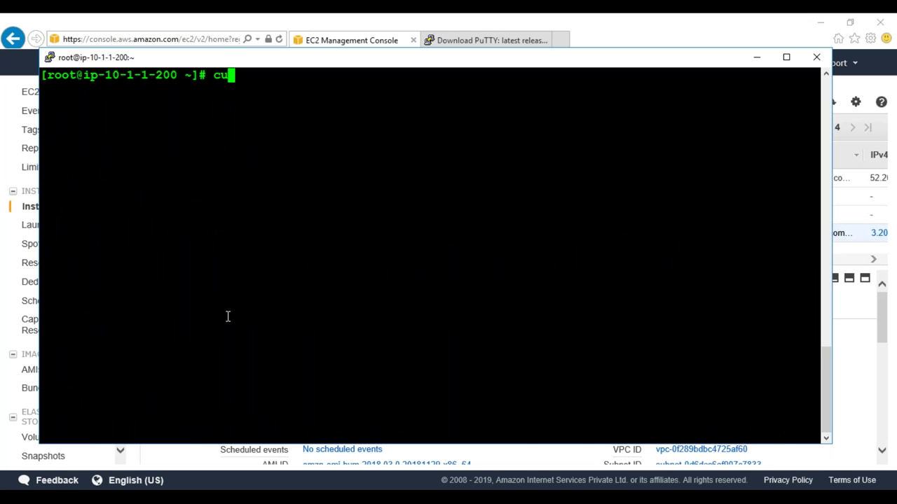
text(rl http://169.254.169.254)
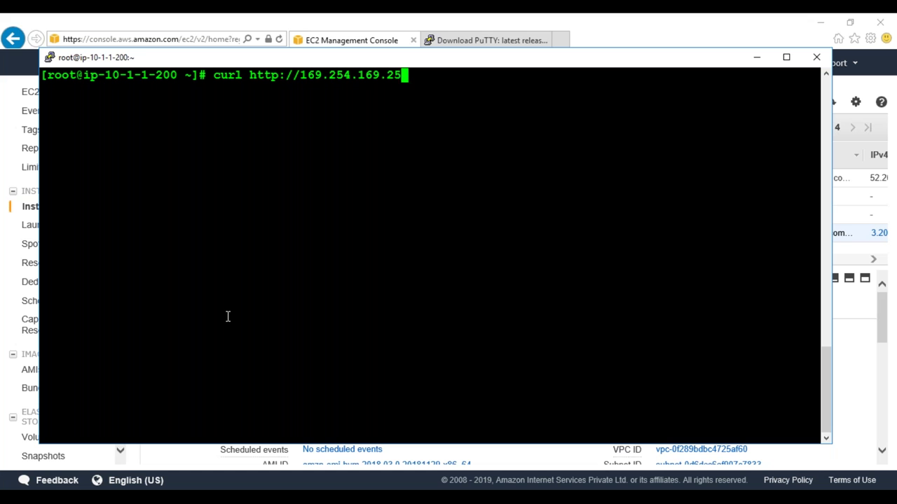
text(/latest/)
key(Return)
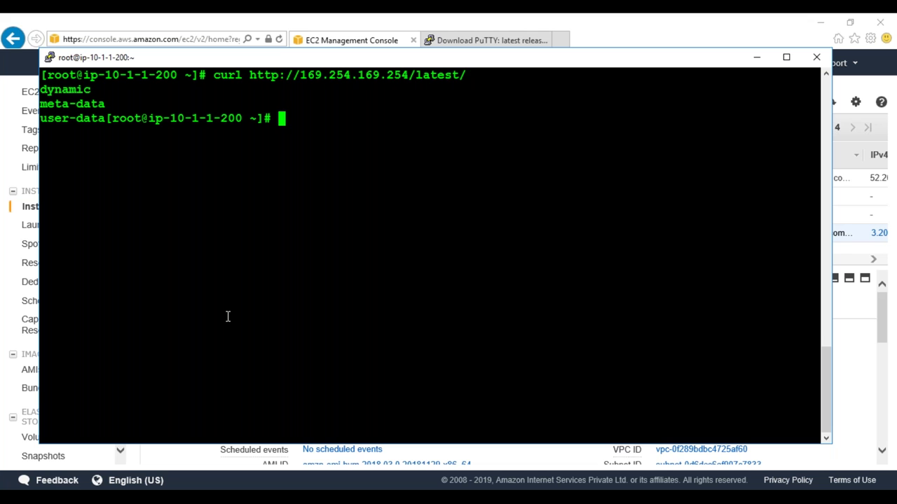
Extend the curl command with meta-data/ to list the metadata entries, including public-ipv4.
key(Up)
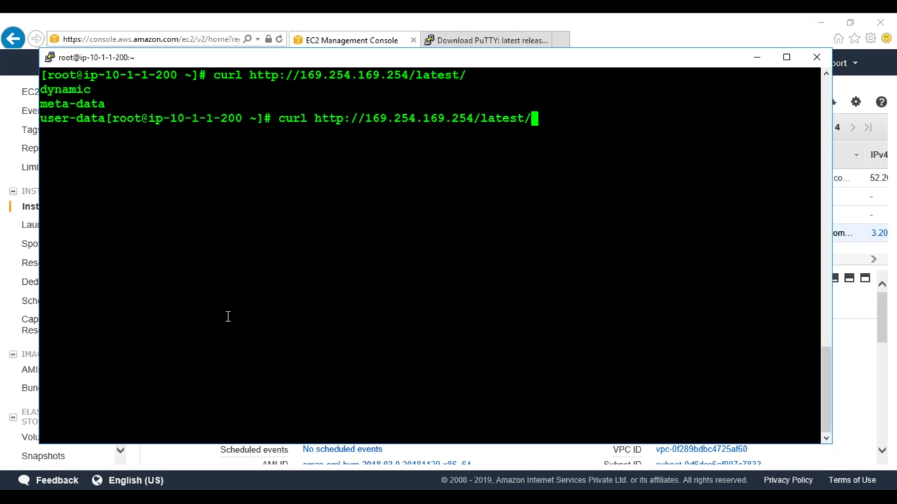
double_click(84, 103)
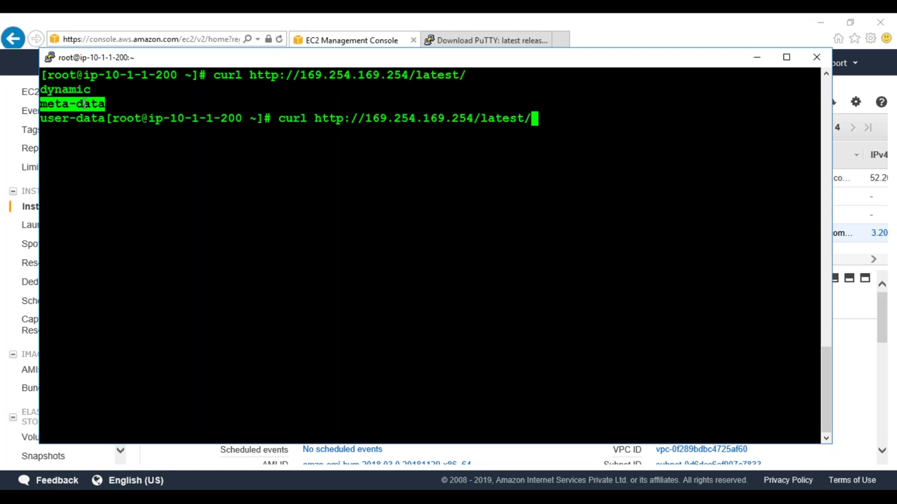
right_click(84, 104)
text(/)
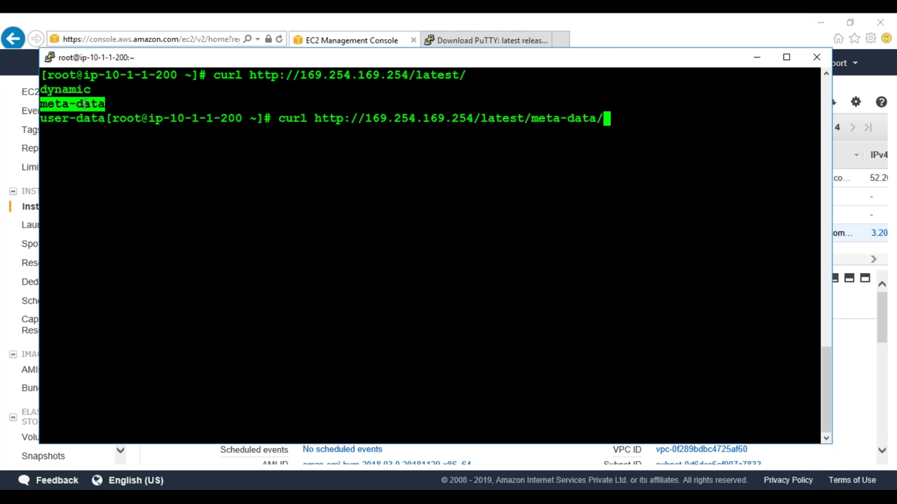
key(Return)
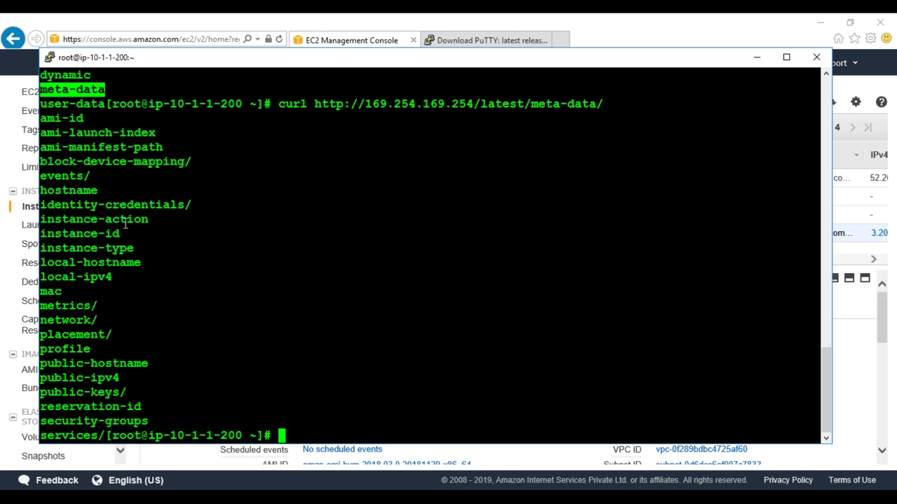
scroll(165, 252, up, 9)
scroll(165, 253, up, 5)
scroll(165, 253, down, 13)
Run ping ${MYSERVER}, then recall the earlier curl metadata command.
text(ping )
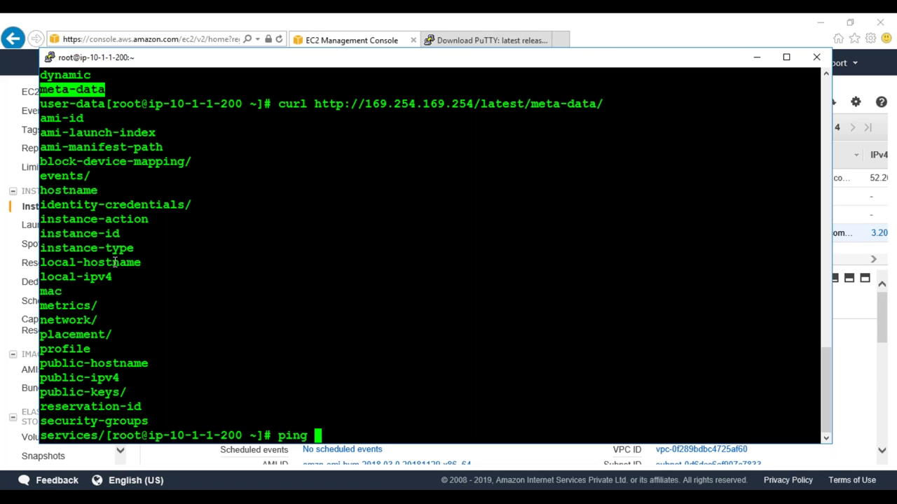
text(${MYSERVER})
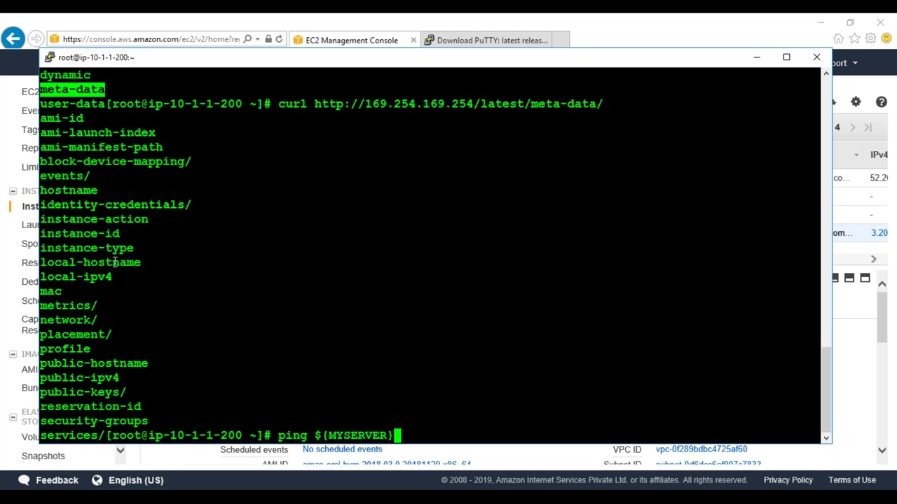
key(Return)
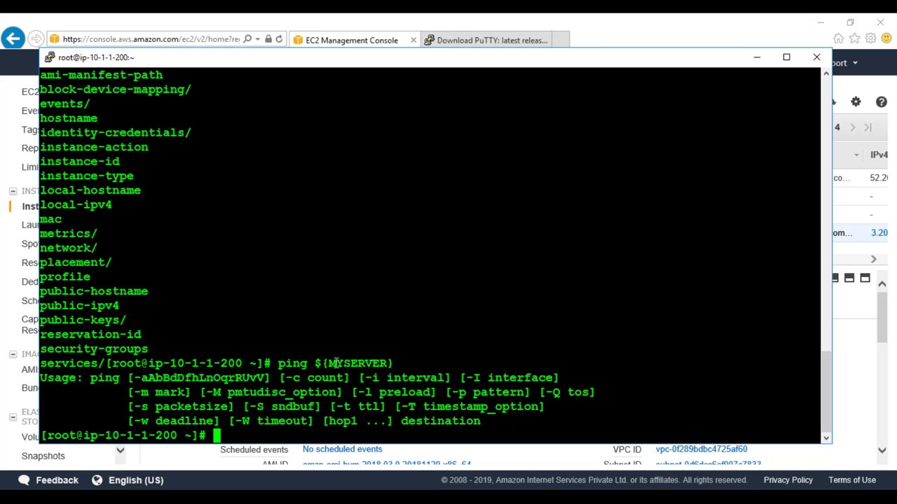
drag(315, 363, 394, 363)
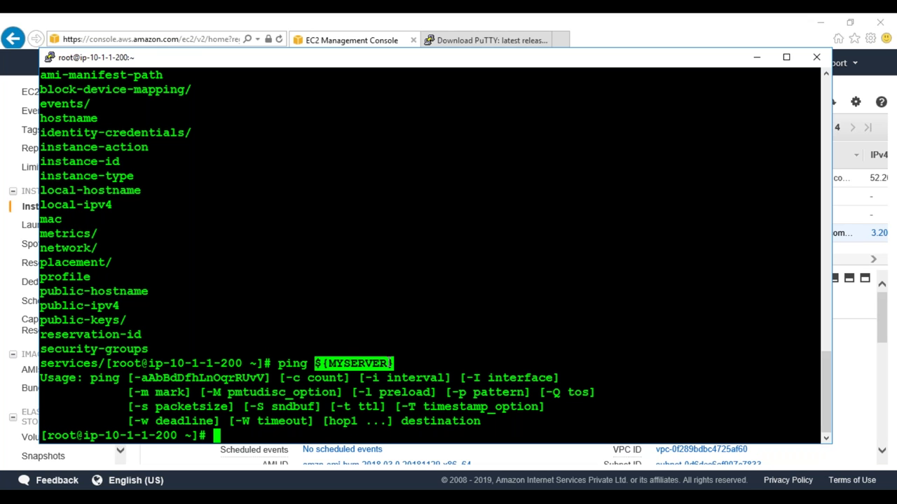
click(426, 312)
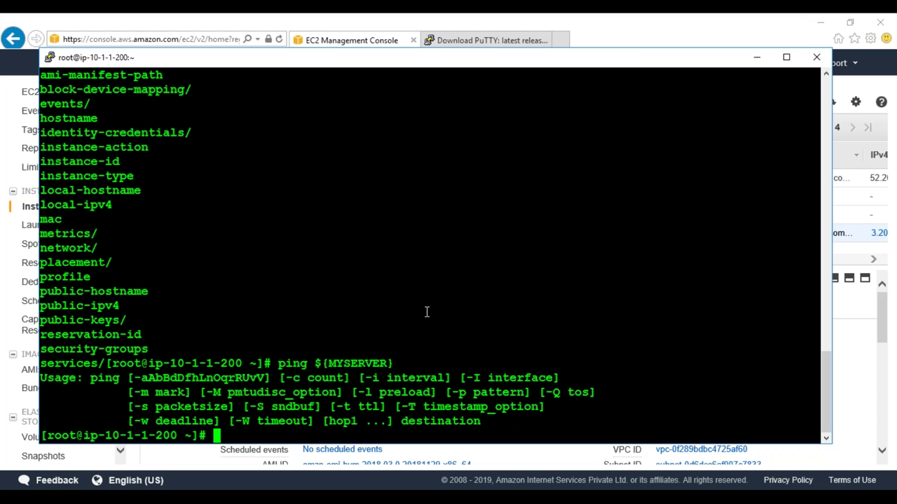
key(Up)
key(Up)
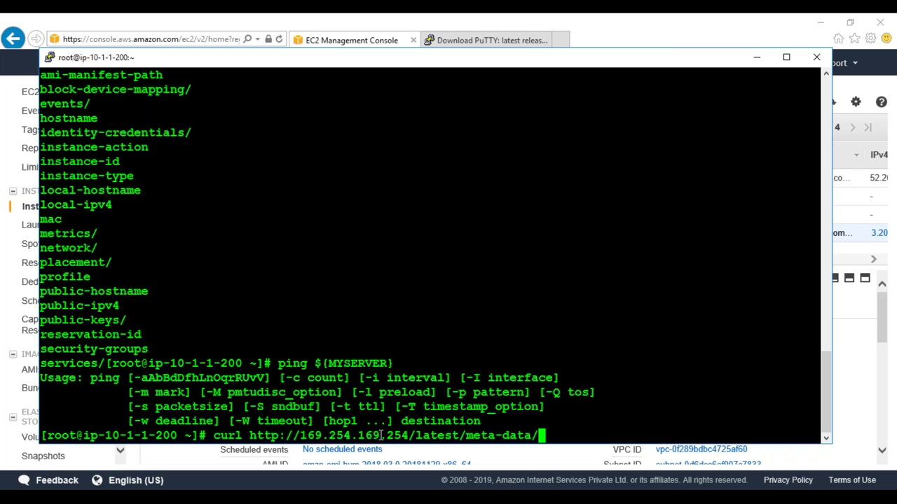
drag(294, 436, 403, 435)
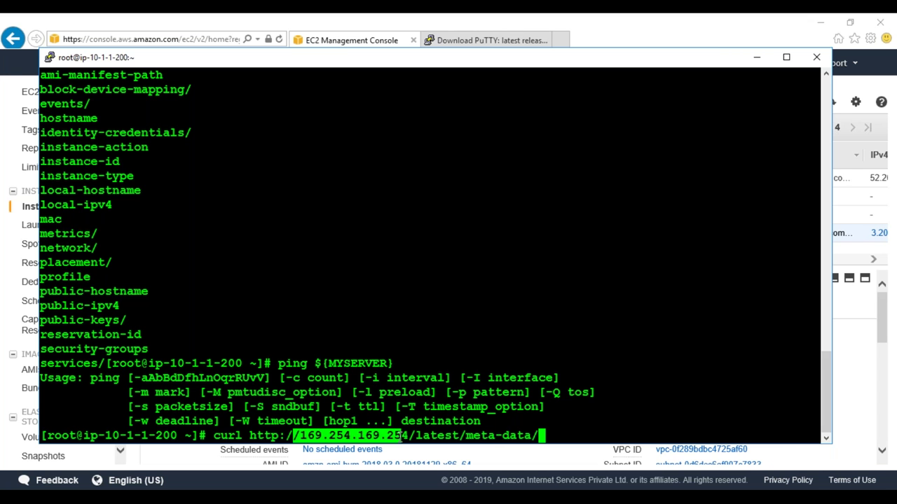
click(403, 436)
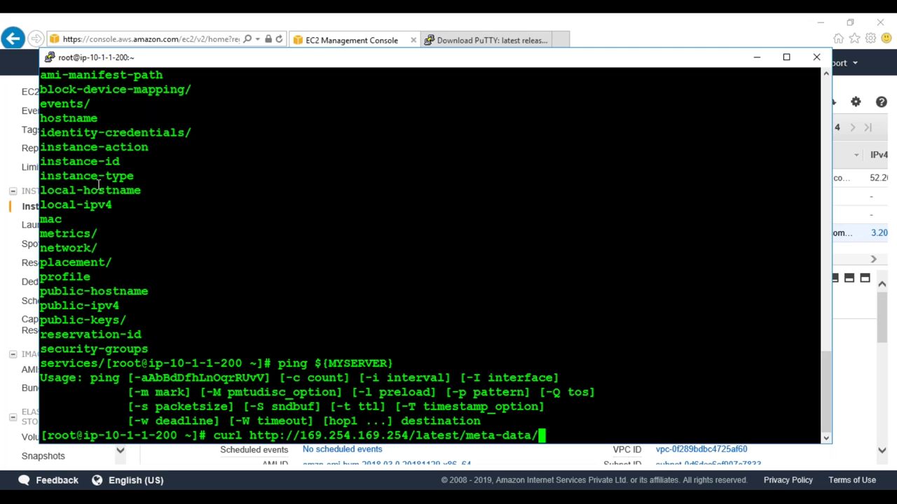
Query the public-ipv4 metadata path, returning 3.209.20.220, then clear the terminal.
double_click(101, 306)
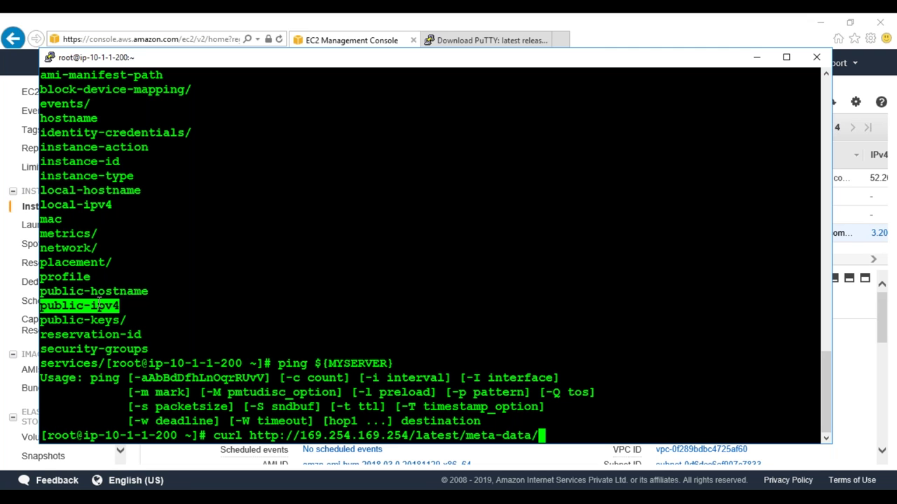
right_click(434, 300)
key(Return)
key(Return)
key(Return)
key(Return)
key(Return)
key(Up)
key(Return)
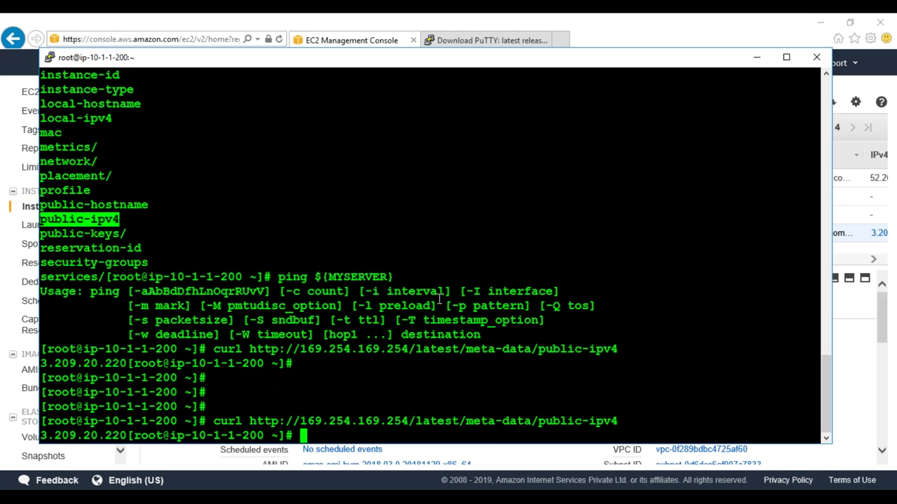
drag(124, 435, 40, 435)
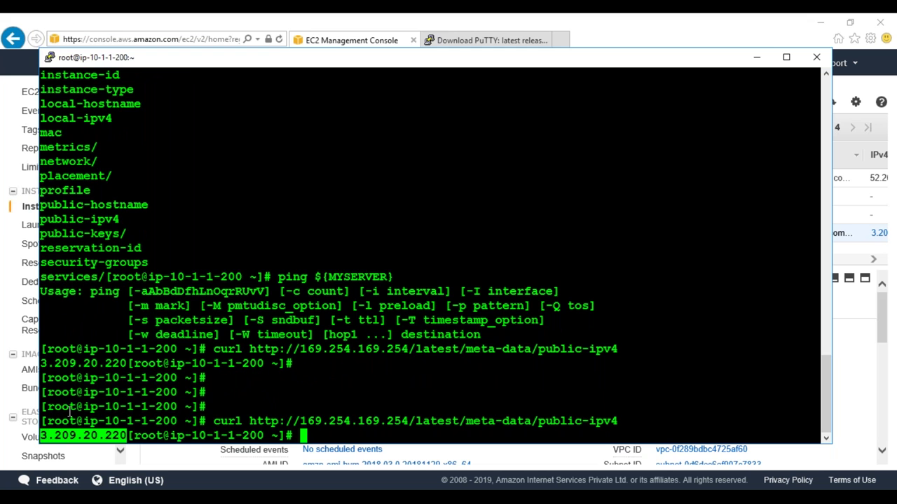
text(clear)
key(Return)
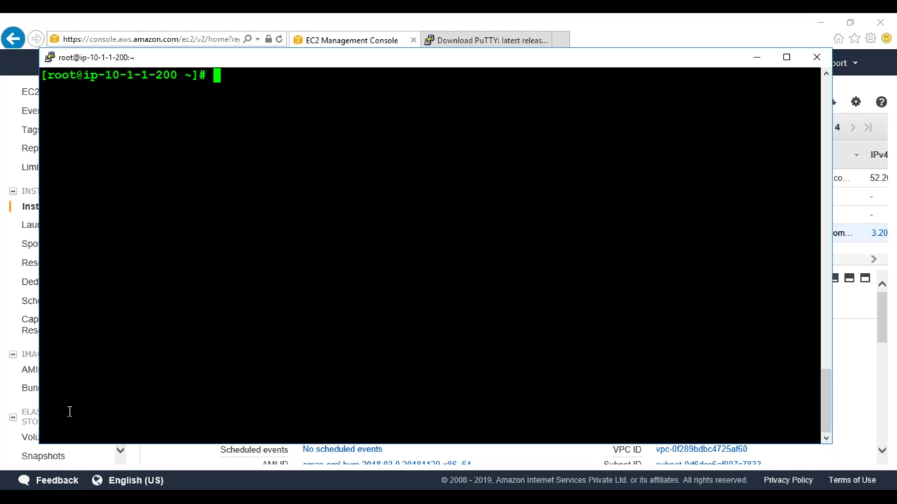
Assign MYPIP with curl -sL and the pasted public-ipv4 metadata URL, which fails with bad substitution.
text(MYPIP)
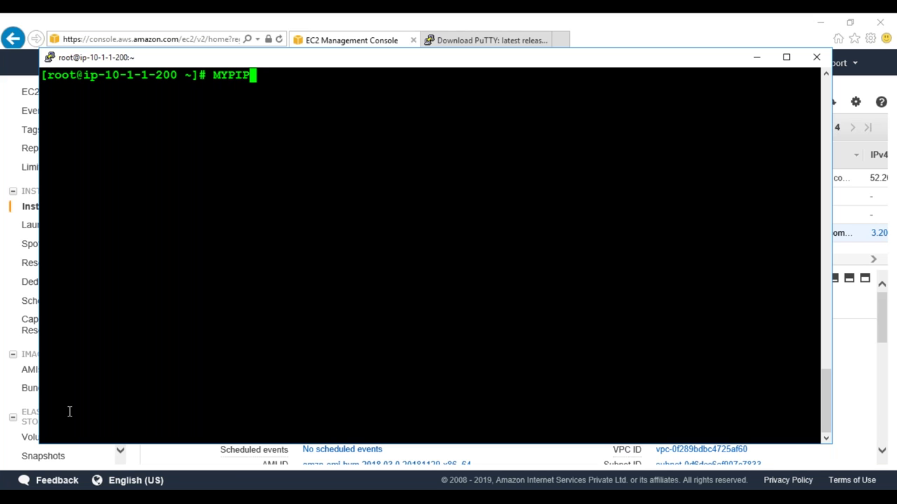
text(=$(curl)
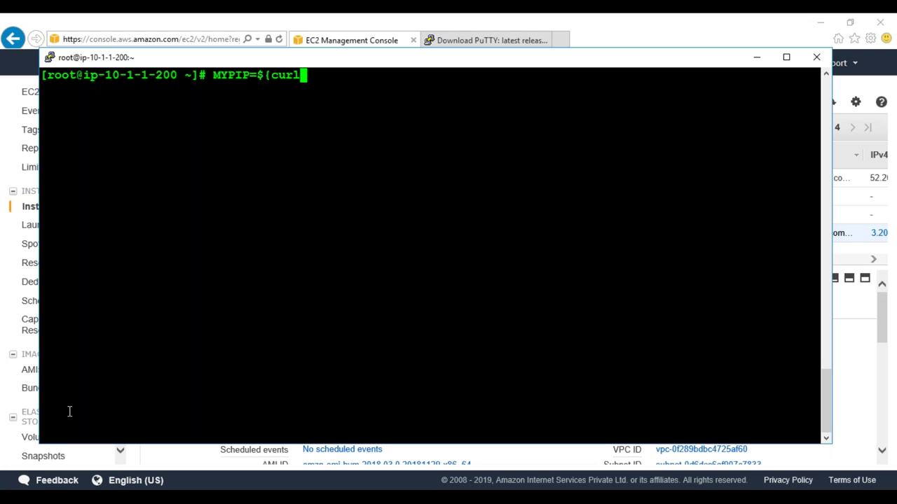
text( -sL http)
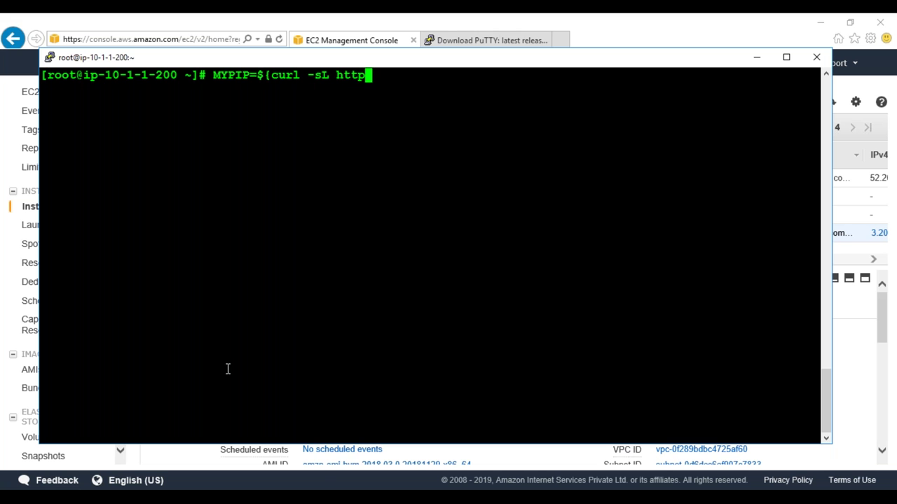
scroll(227, 370, up, 9)
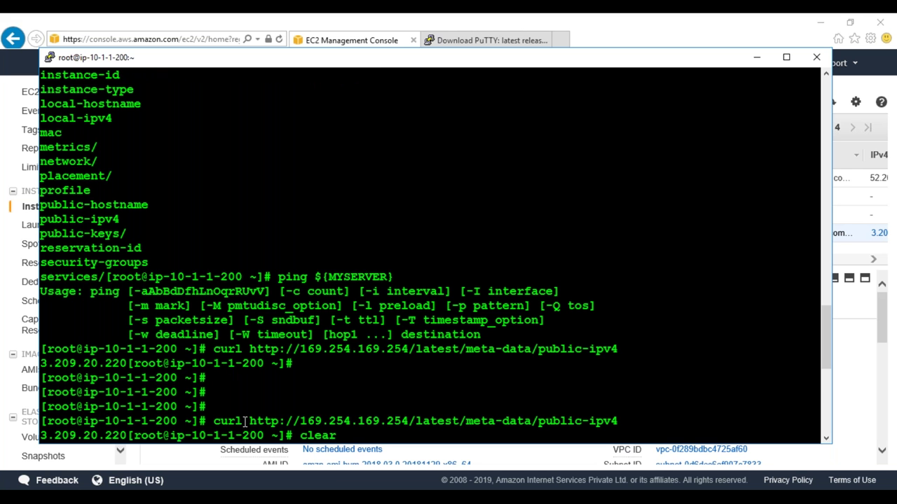
drag(249, 422, 612, 423)
key(super+c)
scroll(613, 422, down, 9)
key(BackSpace)
key(BackSpace)
key(BackSpace)
key(BackSpace)
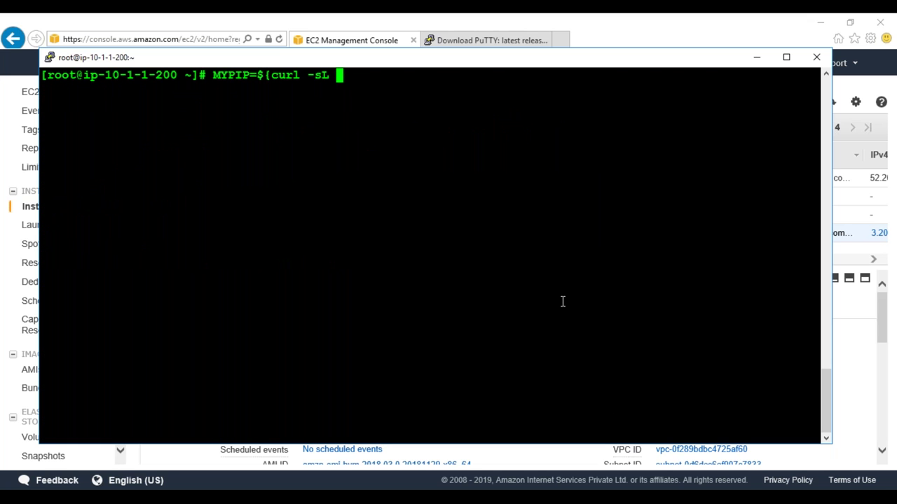
right_click(562, 301)
text())
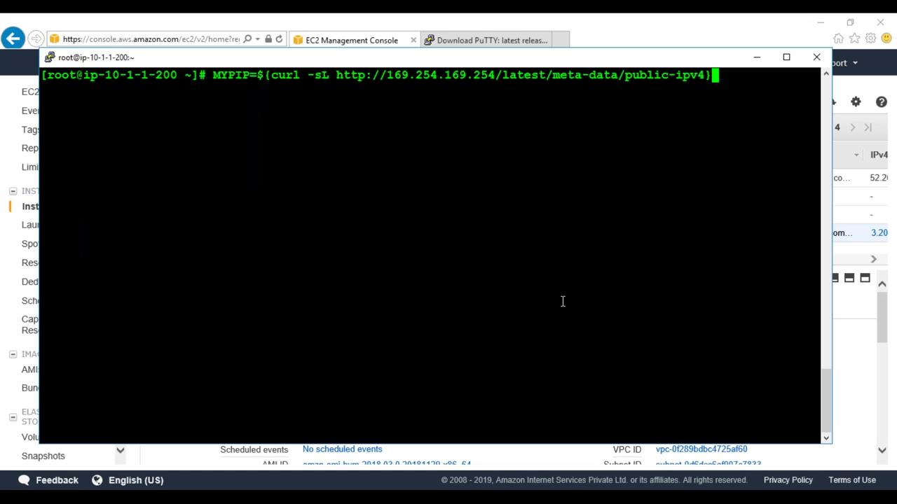
key(Return)
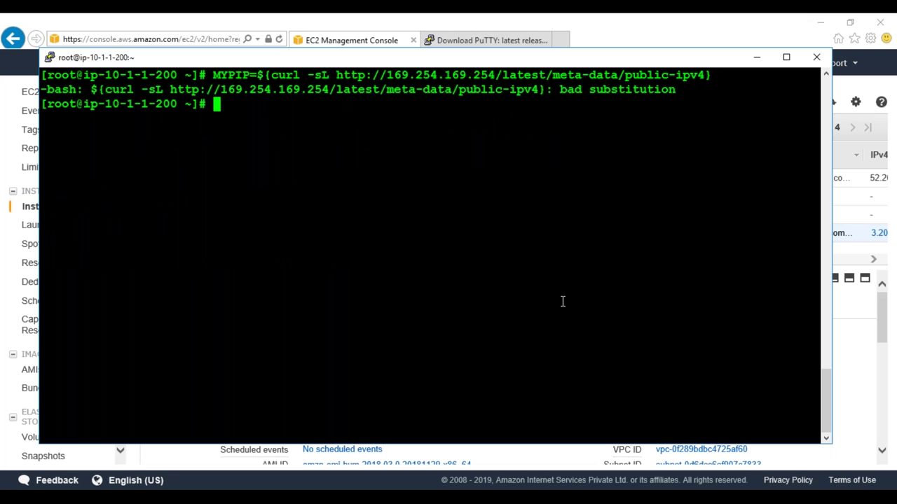
Retry the MYPIP assignment with the command wrapped in double quotes.
key(Up)
text(")
key(Left)
key(Left)
key(Left)
key(Left)
key(Left)
key(Left)
key(Left)
key(Left)
key(Left)
key(Left)
key(Left)
key(Left)
key(Left)
key(Left)
key(Left)
key(Left)
key(Left)
key(Left)
key(Left)
key(Left)
key(Left)
key(Left)
key(Left)
key(Left)
key(Left)
key(Left)
key(Left)
key(Left)
key(Left)
key(Left)
key(Left)
key(Left)
key(Left)
key(Left)
key(Left)
key(Left)
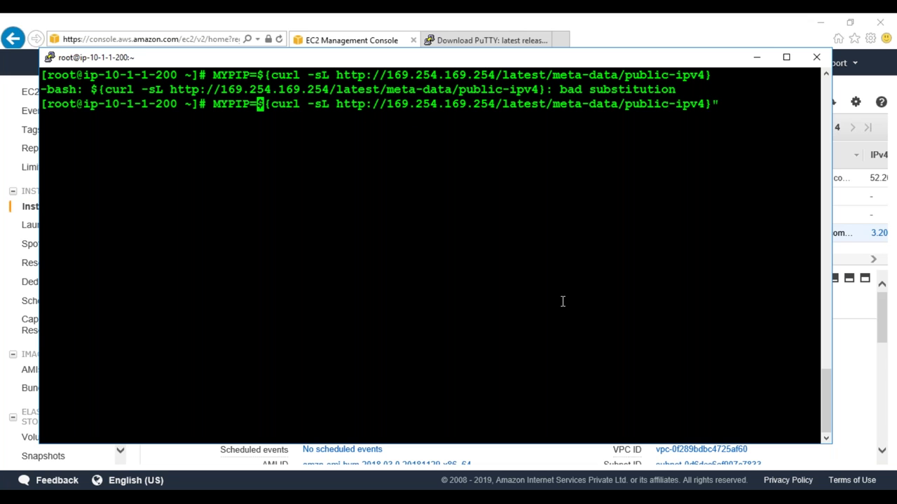
text(")
key(Return)
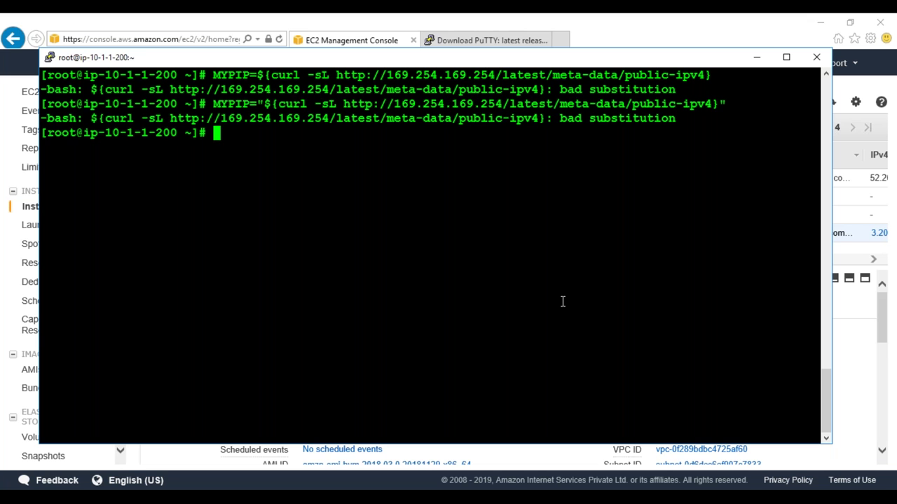
Strip the ${ and closing brace from the MYPIP command, rerun it, and echo ${MYPIP}.
key(Up)
key(Left)
key(BackSpace)
key(Left)
key(Left)
key(Left)
key(Left)
key(Left)
key(Left)
key(Left)
key(Left)
key(Left)
key(Left)
key(Left)
key(Left)
key(Left)
key(Left)
key(Left)
key(Left)
key(Left)
key(Left)
key(Left)
key(Left)
key(Left)
key(Left)
key(Left)
key(Left)
key(Left)
key(Left)
key(Left)
key(Left)
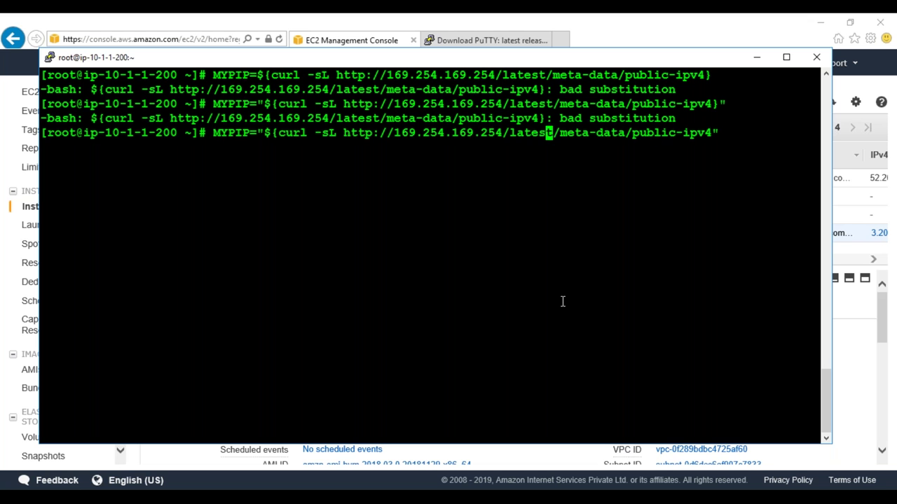
key(Left)
key(Right)
key(BackSpace)
key(BackSpace)
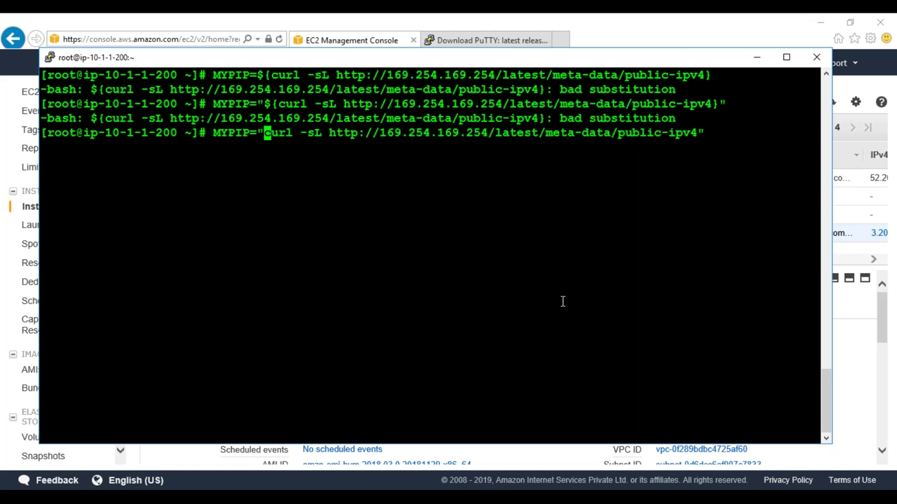
key(Return)
key(Return)
key(Return)
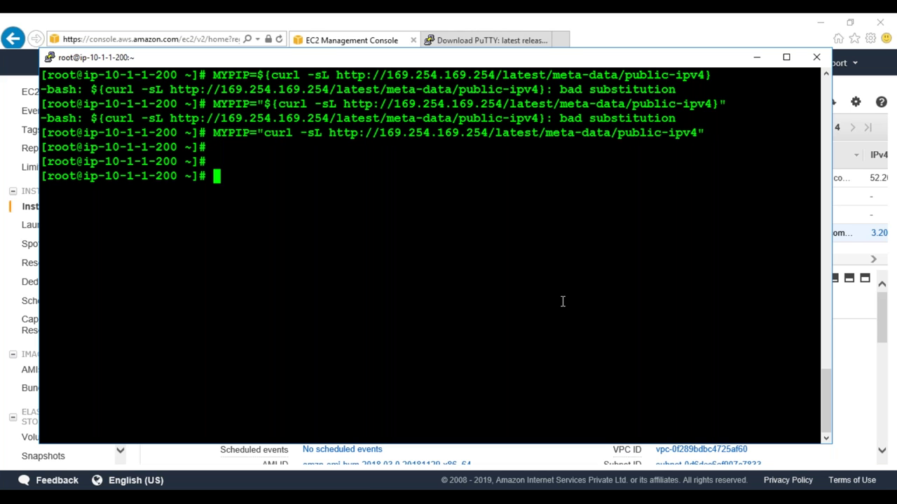
text(echo ${MYPIP})
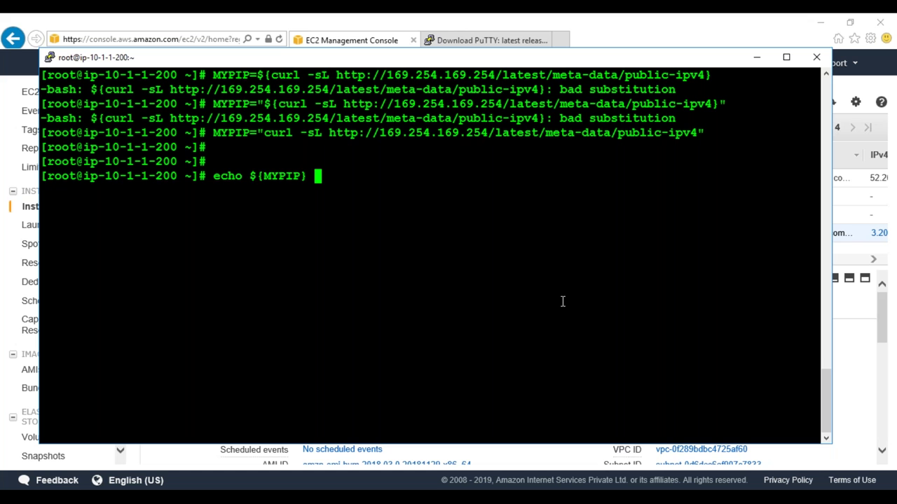
key(Return)
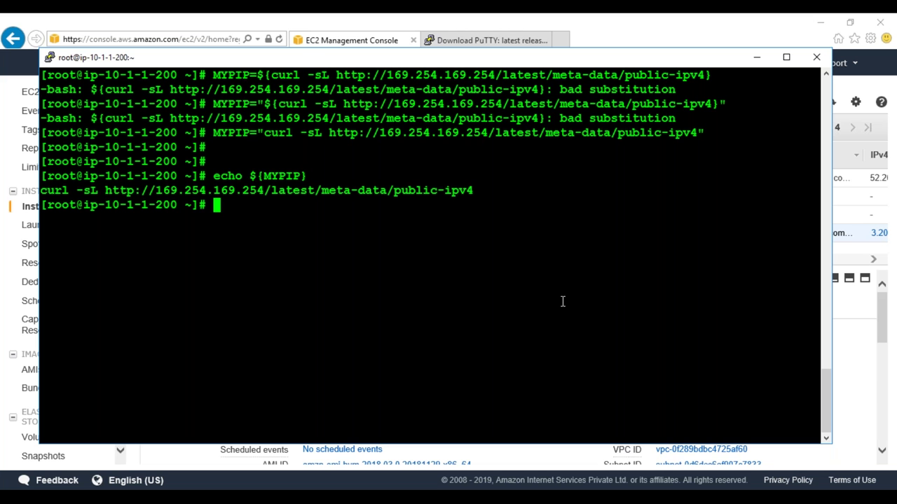
Switch to backtick substitution around the curl call and echo MYPIP, printing 3.209.20.220.
key(Up)
key(Up)
key(BackSpace)
text(`)
key(Left)
key(Left)
key(Left)
key(Left)
key(Left)
key(Left)
key(Left)
key(Left)
key(Left)
key(Left)
key(Left)
key(Left)
key(Left)
key(Left)
key(Left)
key(Left)
key(Left)
key(Left)
key(Left)
key(Left)
key(Left)
key(Left)
key(Left)
key(Left)
key(Left)
key(Left)
key(Left)
key(Left)
key(Left)
key(Left)
key(Left)
key(Left)
key(Left)
key(Left)
key(Left)
key(Left)
key(Left)
key(Left)
key(Left)
key(Left)
key(Left)
key(BackSpace)
text(`)
key(Return)
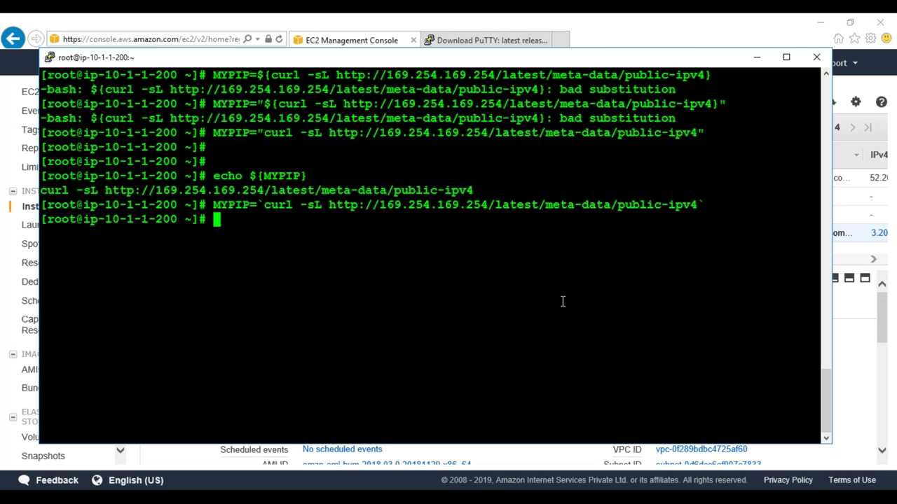
key(Return)
key(Up)
key(Up)
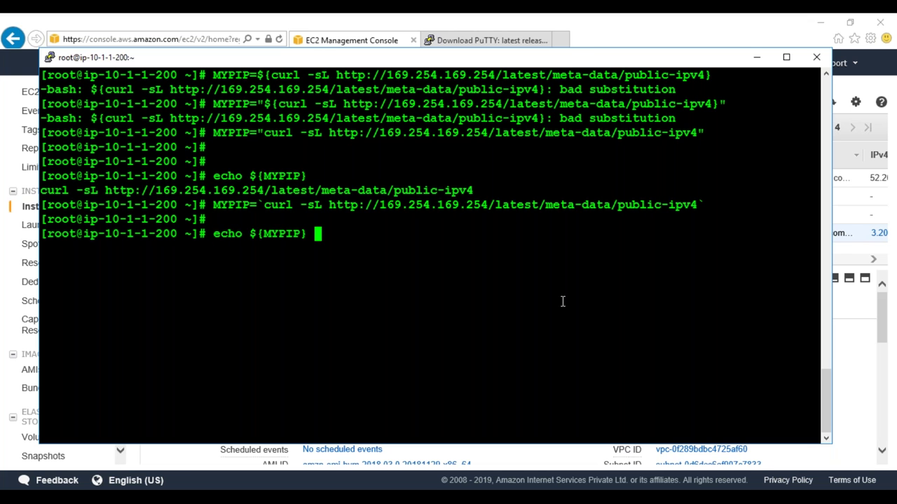
key(Return)
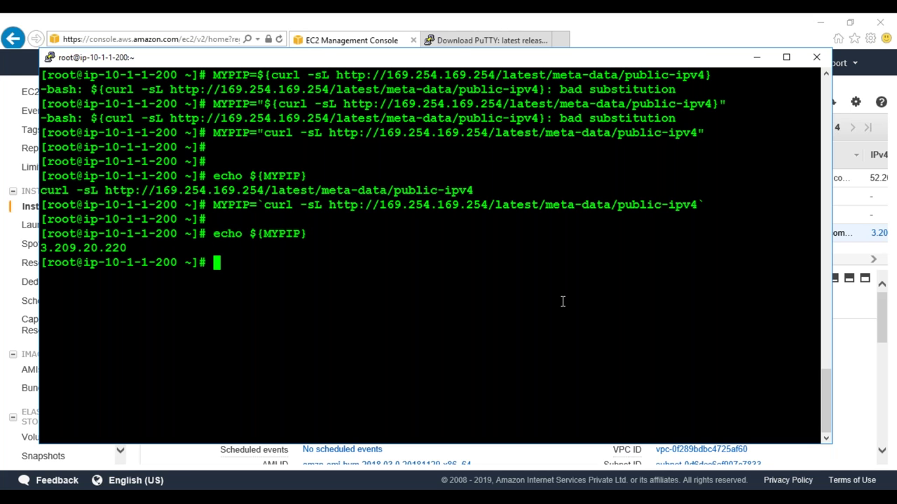
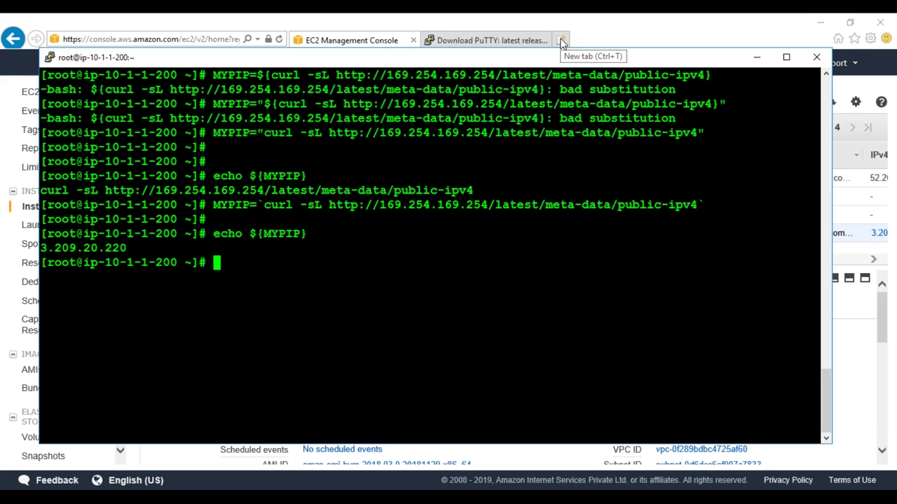
Load google.com in a new browser tab.
click(562, 42)
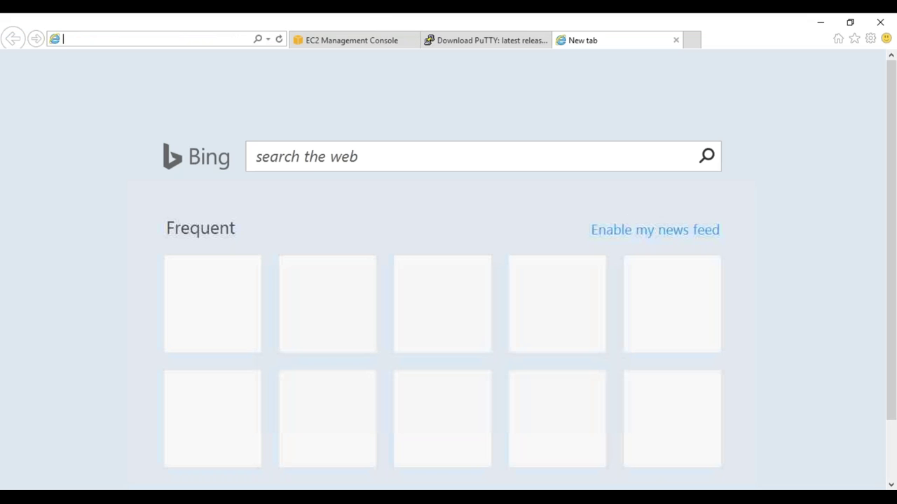
text(google.com/)
key(Return)
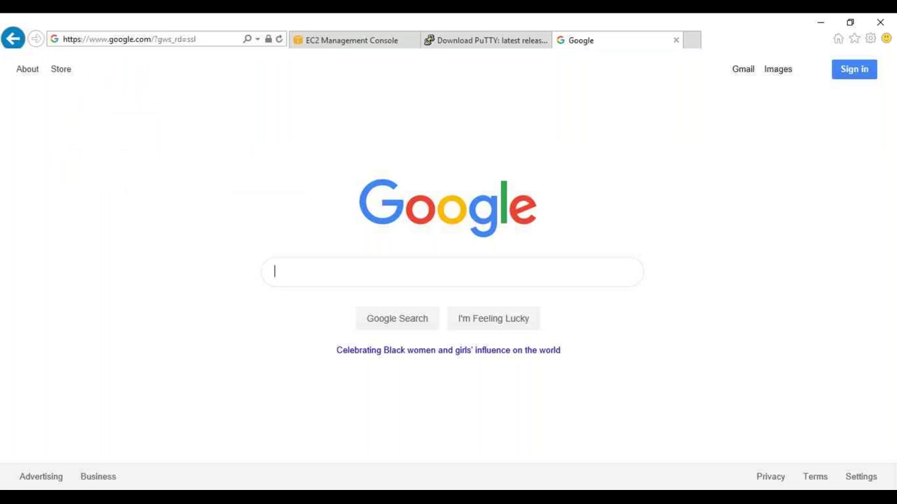
Search Google for 'shell script variables declaration'.
text(shell script var)
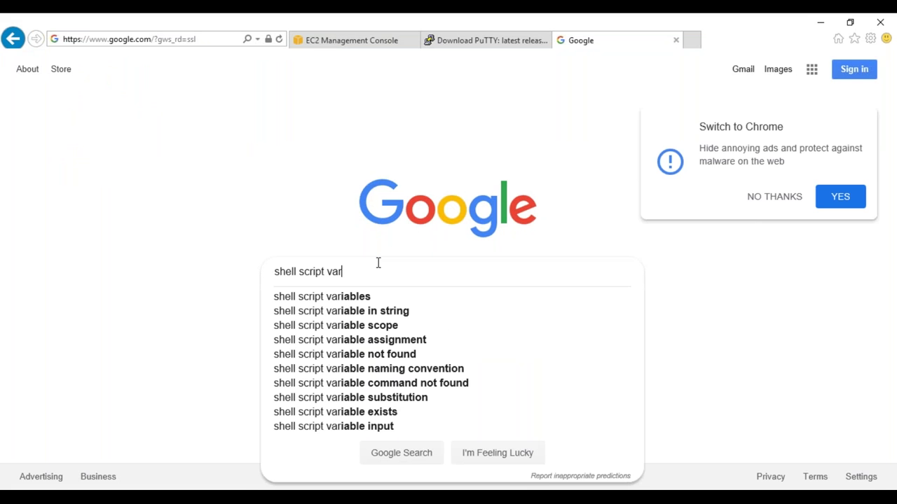
key(Down)
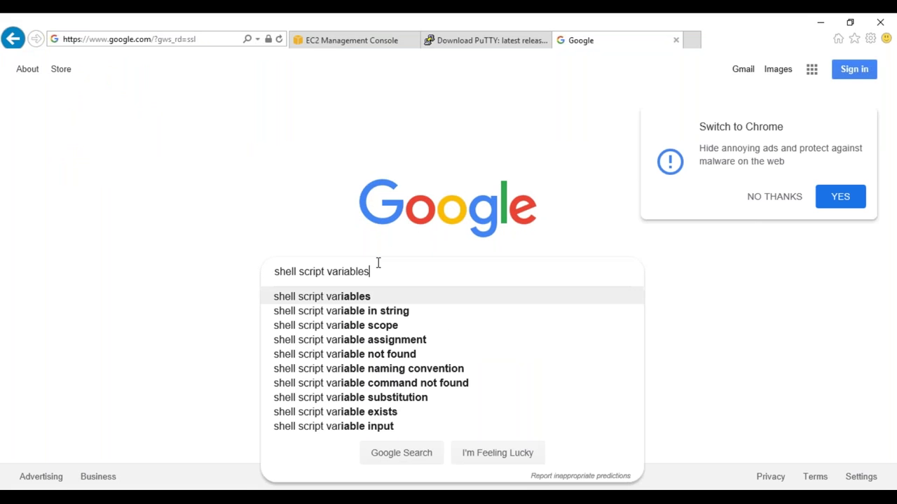
text(de)
key(Down)
key(Return)
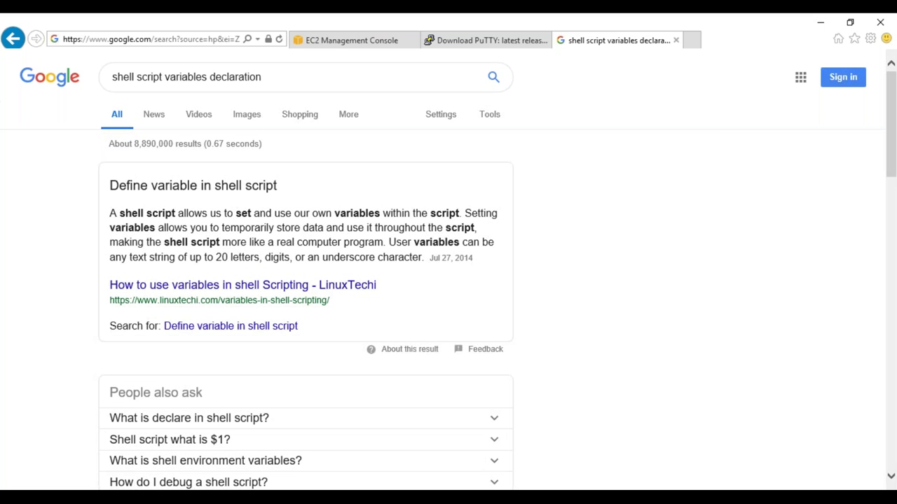
Open the LinuxTechi shell-variables article and read down to the 'days ago' echo example.
click(174, 291)
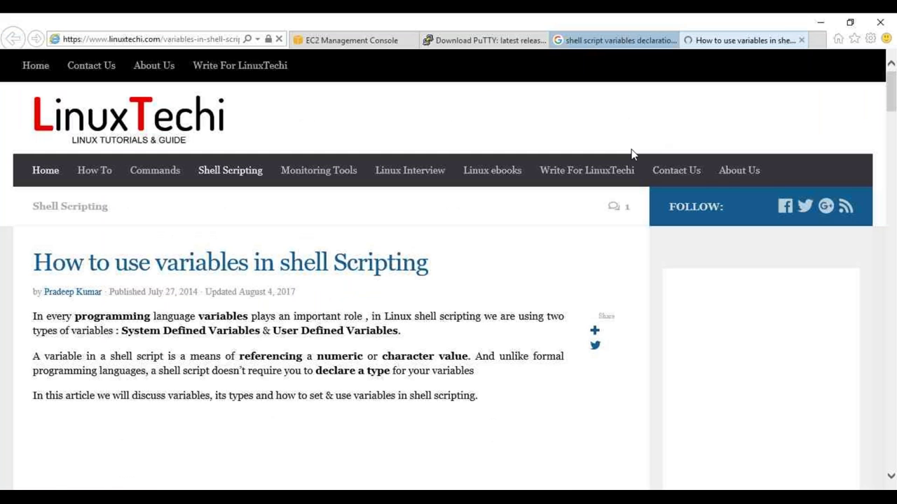
scroll(357, 274, down, 15)
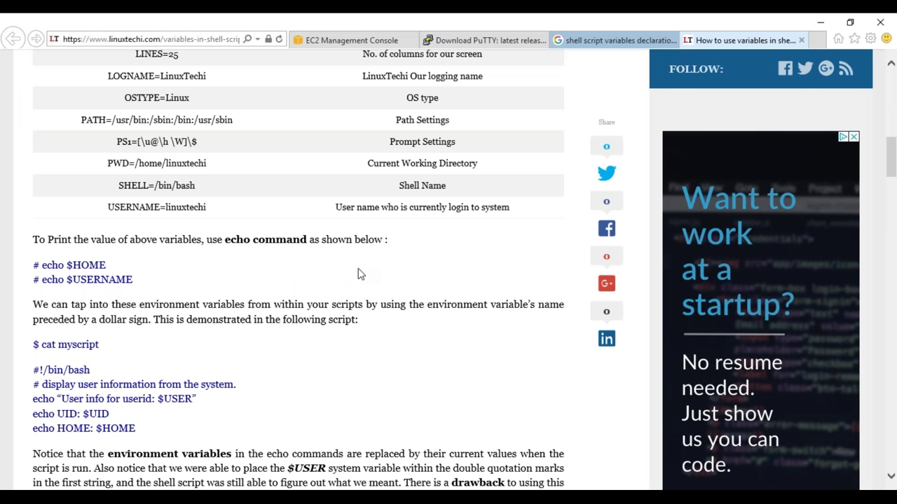
scroll(210, 216, up, 2)
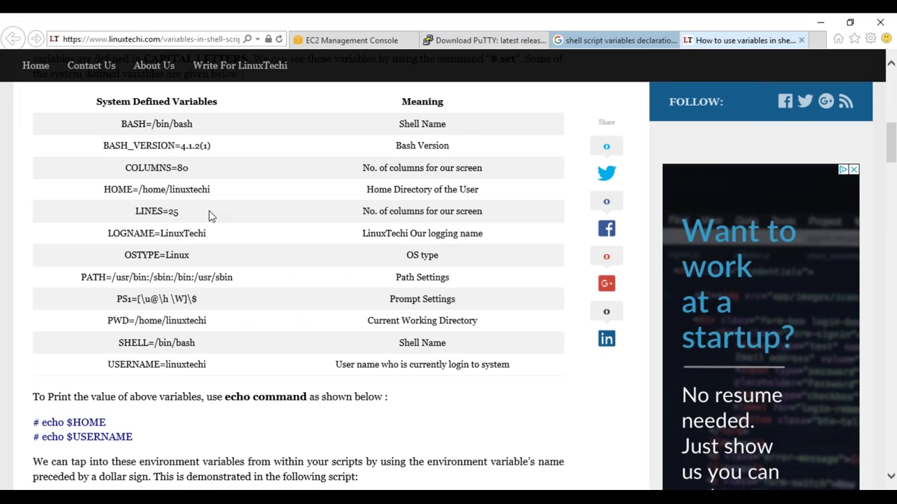
scroll(211, 216, down, 1)
scroll(194, 286, down, 3)
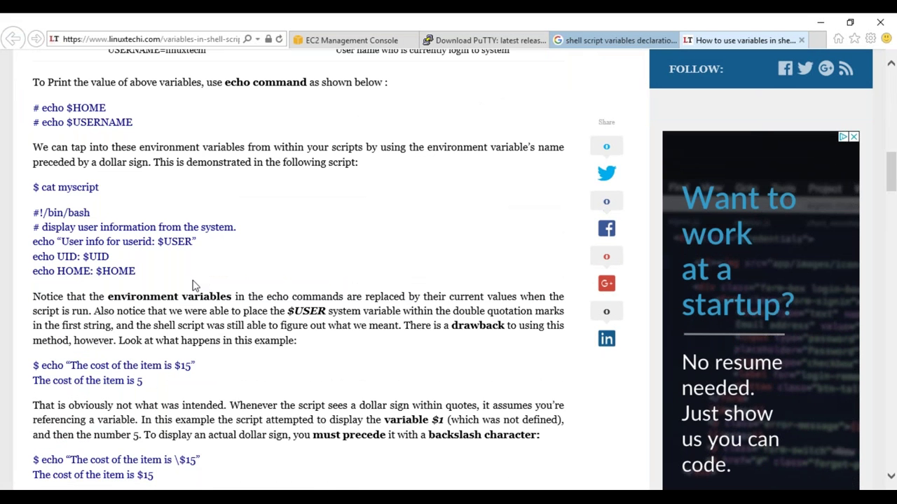
scroll(195, 287, down, 1)
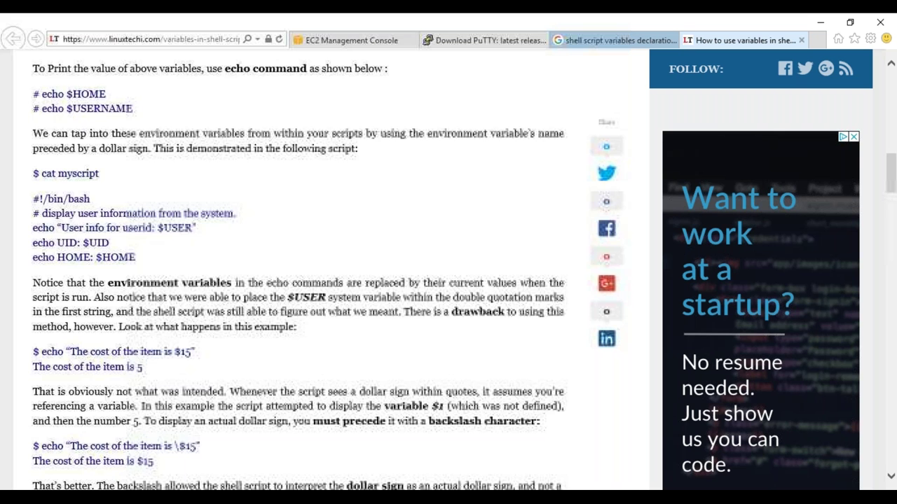
scroll(298, 280, down, 3)
scroll(297, 280, down, 5)
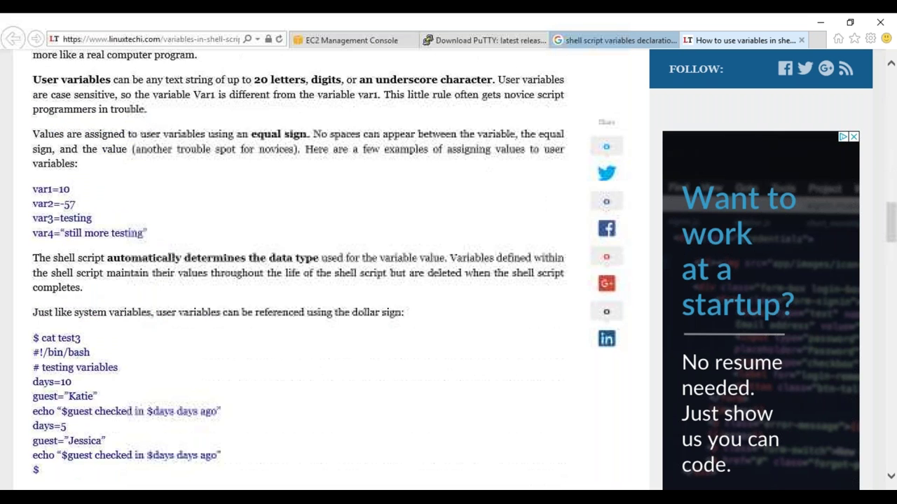
drag(33, 149, 105, 152)
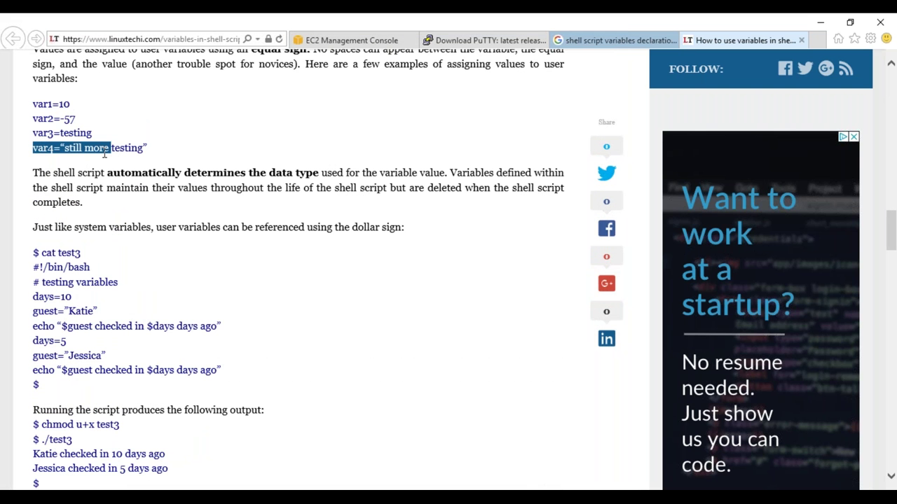
drag(222, 327, 176, 326)
Read on to the backtick and $(...) command-substitution note, then return to PuTTY.
scroll(180, 329, down, 1)
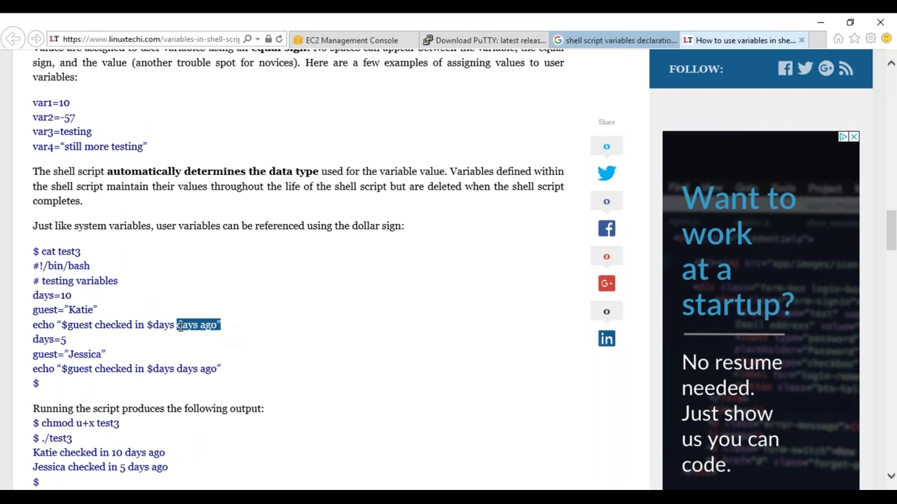
scroll(181, 328, down, 2)
scroll(67, 313, down, 5)
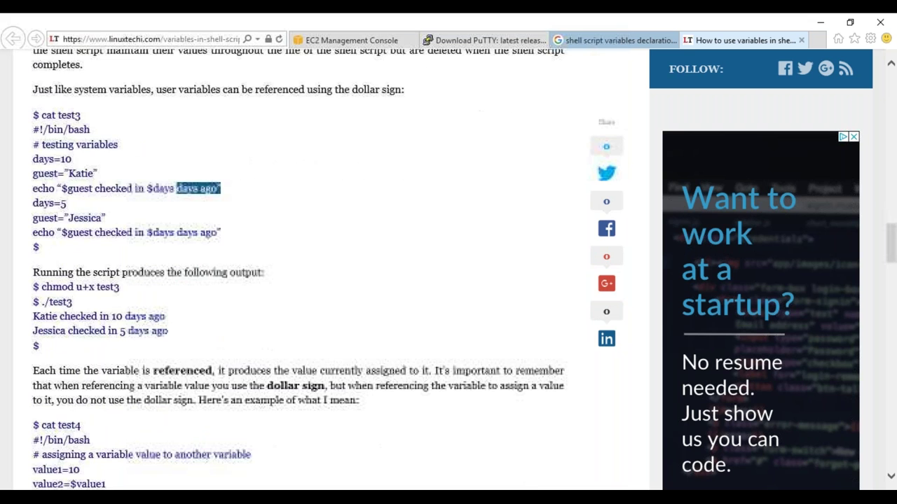
scroll(67, 313, down, 1)
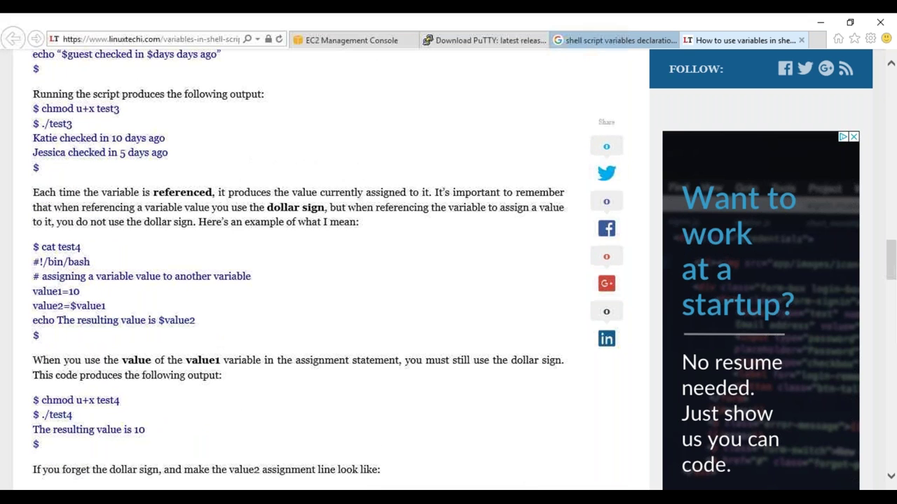
scroll(316, 280, down, 1)
scroll(315, 280, down, 1)
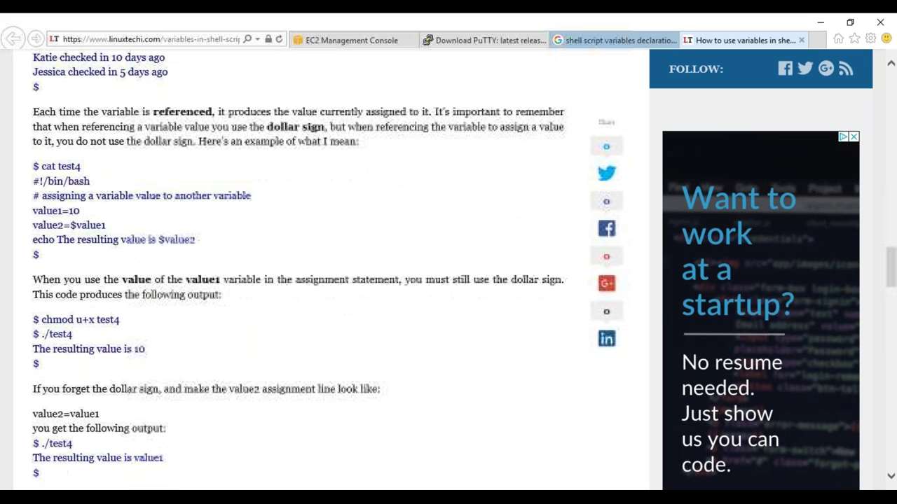
scroll(316, 280, down, 3)
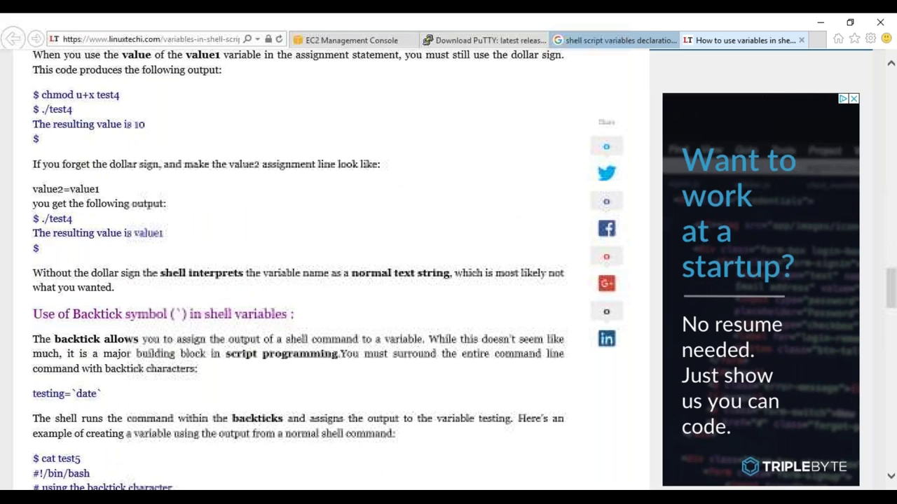
scroll(76, 297, down, 3)
scroll(76, 298, down, 1)
drag(236, 369, 271, 368)
key(alt+Tab)
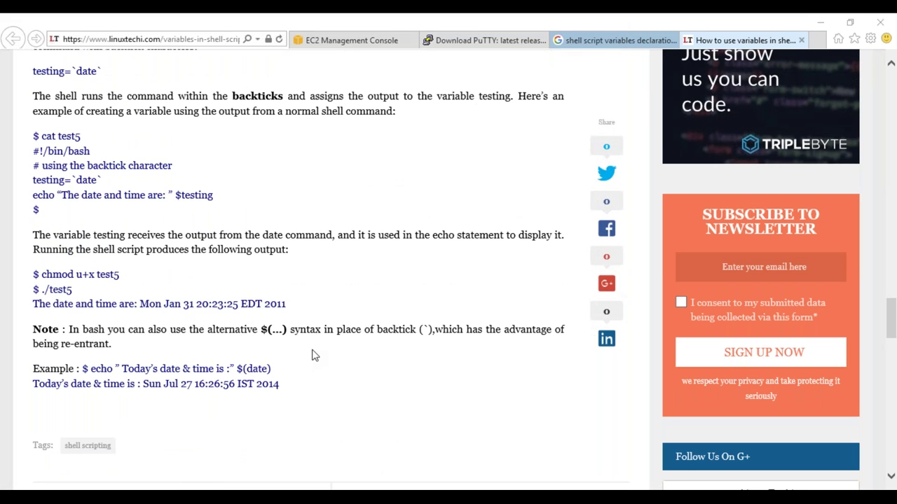
key(alt+Tab)
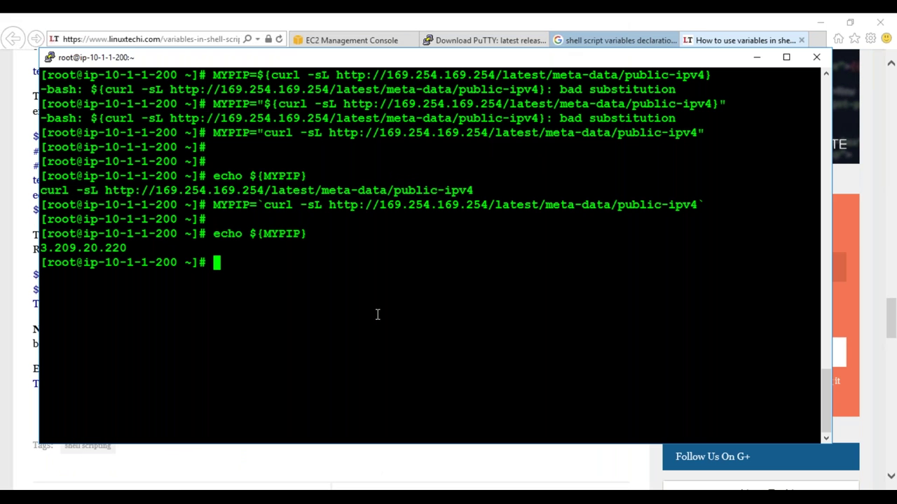
Echo ${MYPIP} again, then begin MYHOSTNAME=$( with the curl metadata command pasted in.
key(Up)
key(Return)
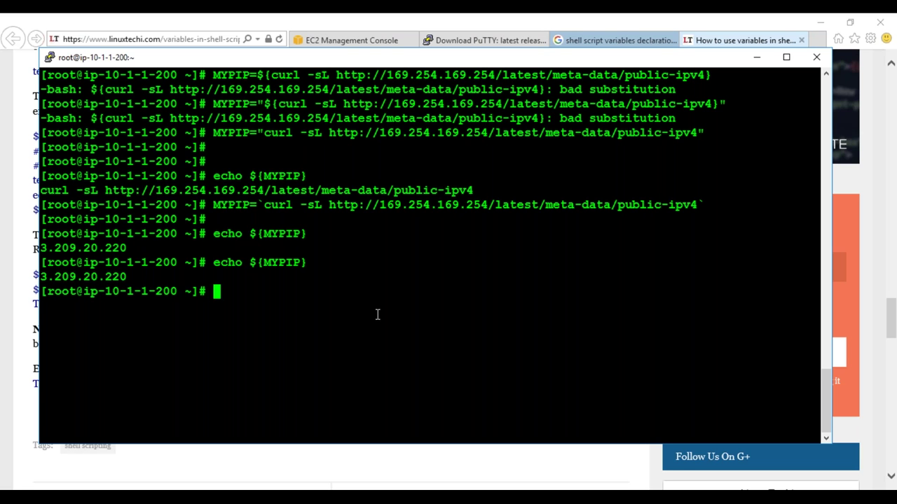
text(MYHOST)
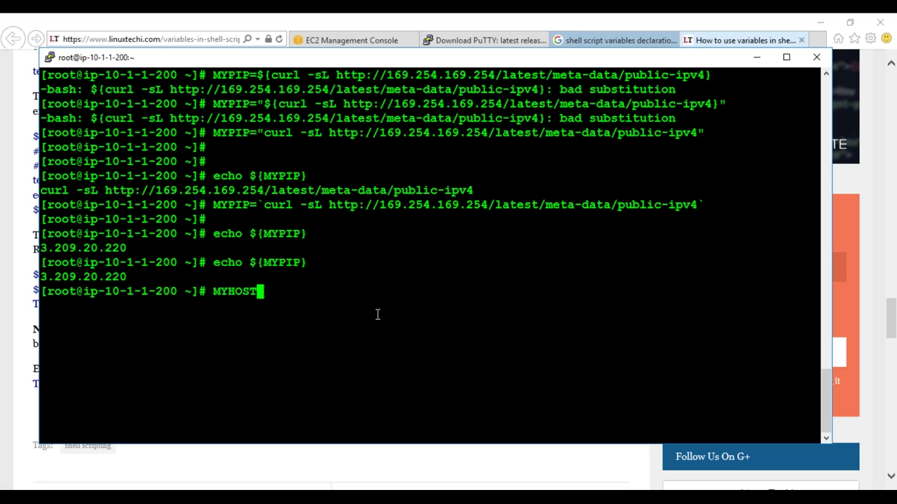
text(NAME=)
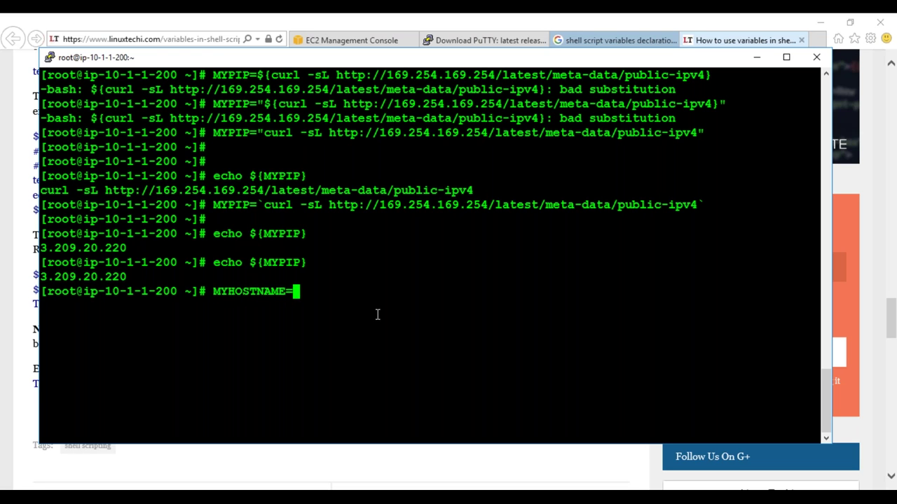
text($()
drag(266, 206, 616, 204)
right_click(615, 203)
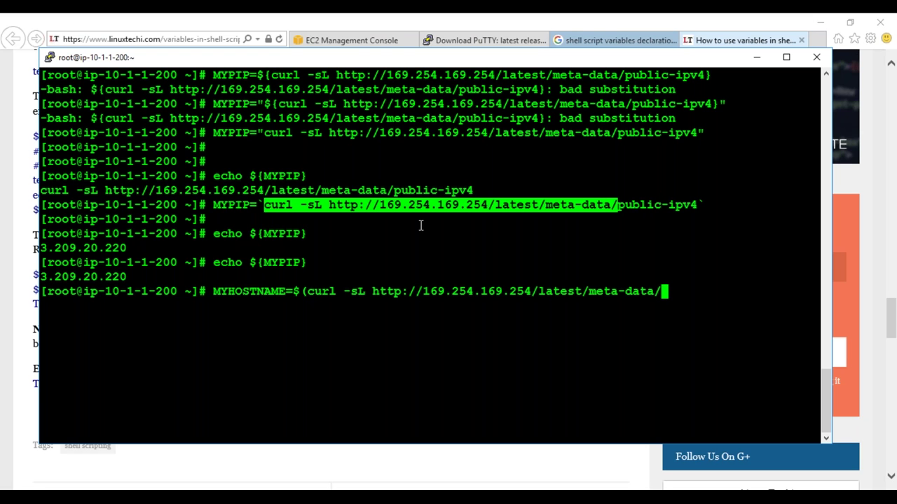
Finish the command with public-hostname and ')' to assign MYHOSTNAME, then type ping ${MYHOSTNAME}.
scroll(421, 225, up, 4)
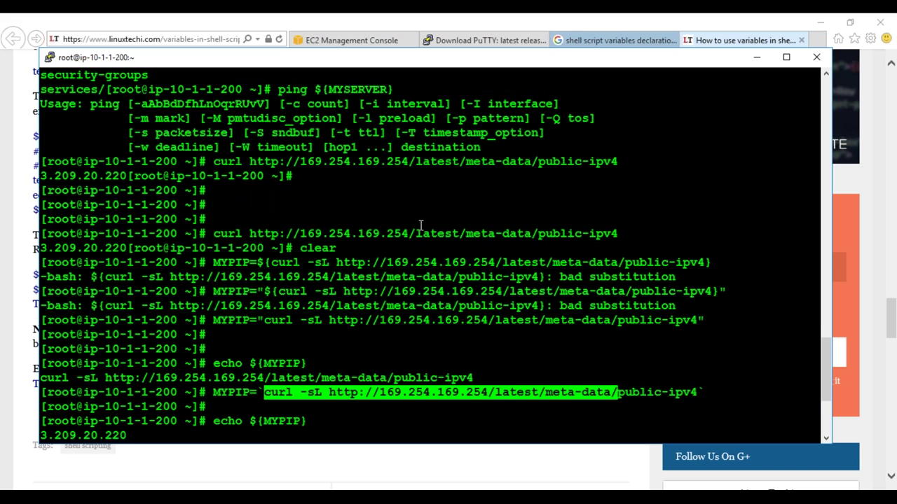
scroll(420, 225, up, 15)
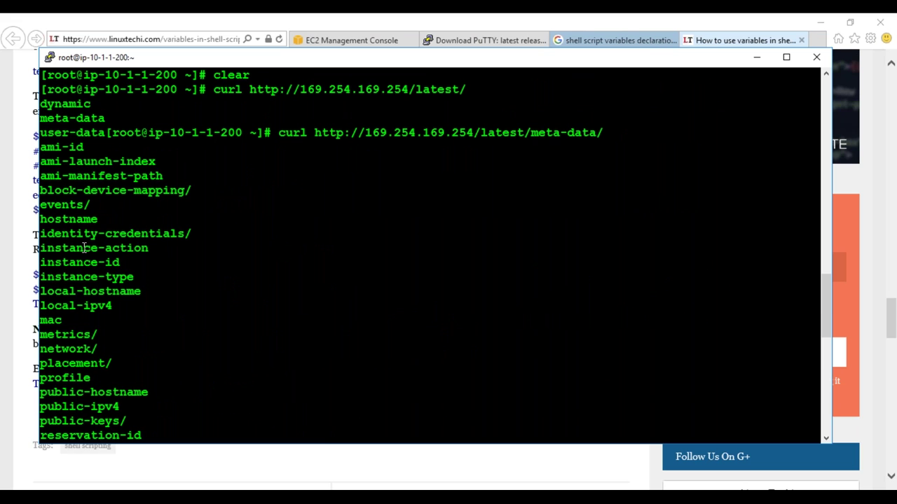
double_click(98, 394)
key(super+c)
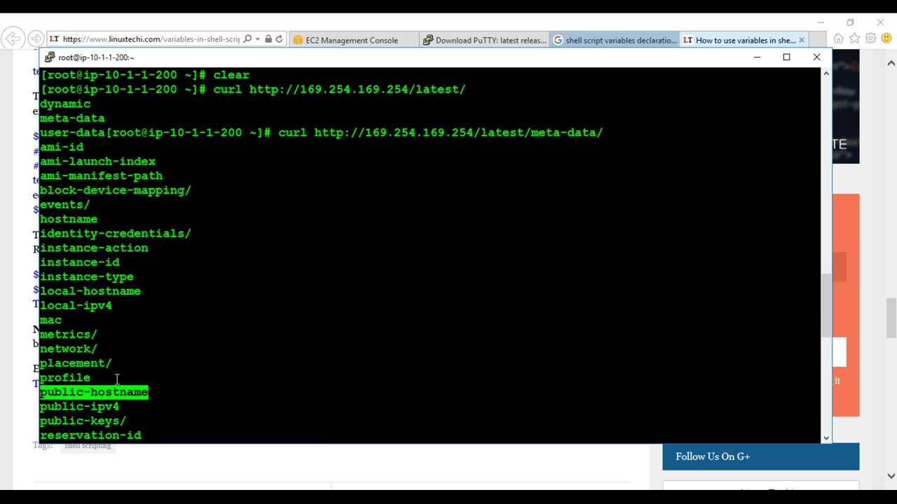
scroll(125, 373, down, 9)
scroll(125, 373, down, 4)
right_click(369, 303)
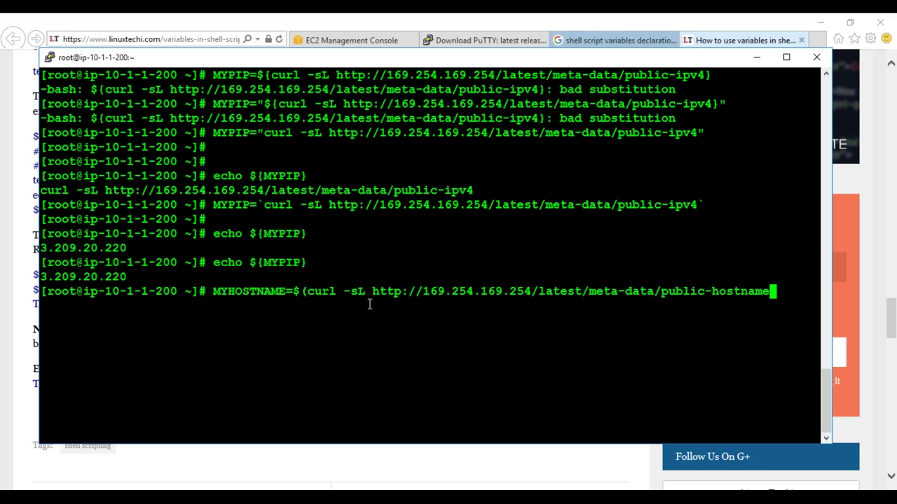
text())
key(Return)
key(Return)
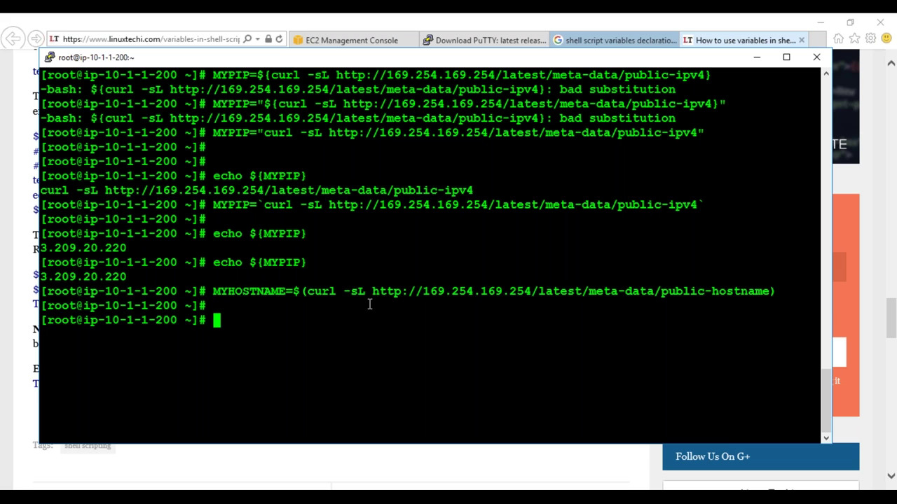
text(ping ${MY)
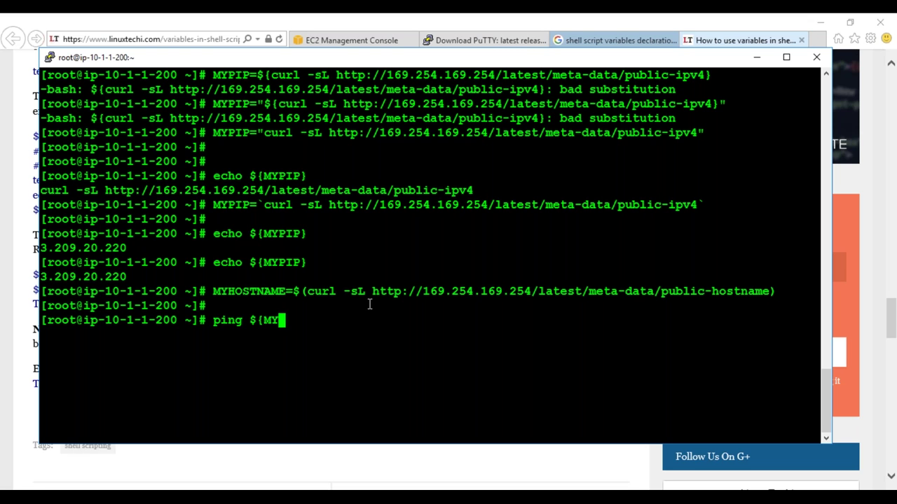
text(HOSTNAME})
Ping ${MYHOSTNAME}, stop it with Ctrl+C, and clear the terminal.
key(Return)
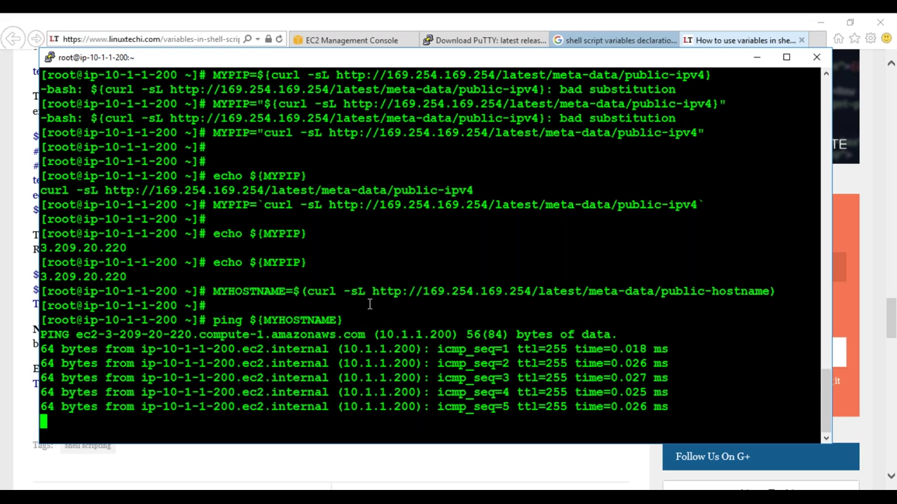
key(ctrl+c)
text(clear)
key(Return)
Echo ${MYHOSTNAME} and ${MYPIP} to show the hostname and 3.209.20.220.
text(echo )
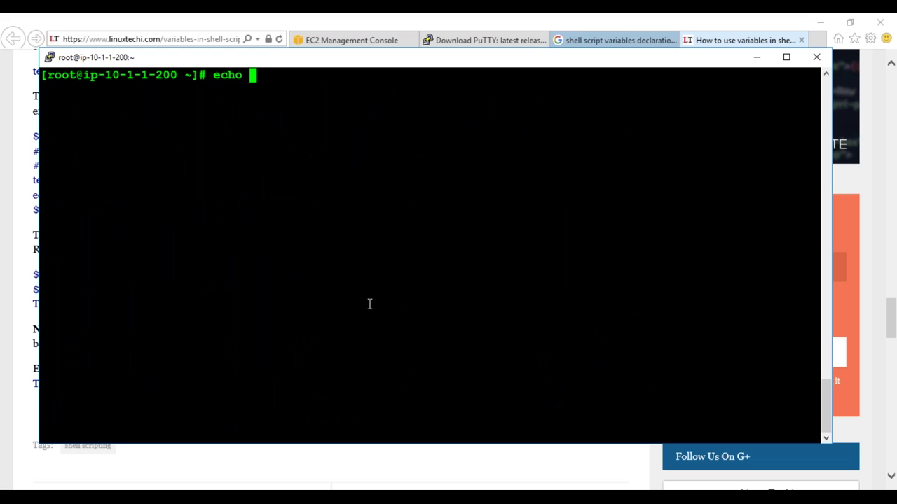
text(${MYHOSTNAME})
key(Return)
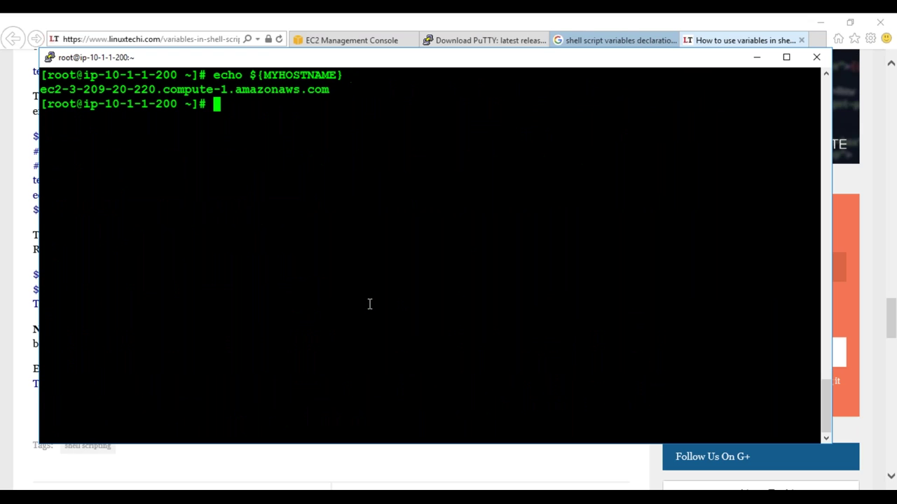
key(Up)
key(BackSpace)
key(BackSpace)
key(BackSpace)
key(BackSpace)
key(BackSpace)
key(BackSpace)
key(BackSpace)
key(BackSpace)
key(BackSpace)
text(P)
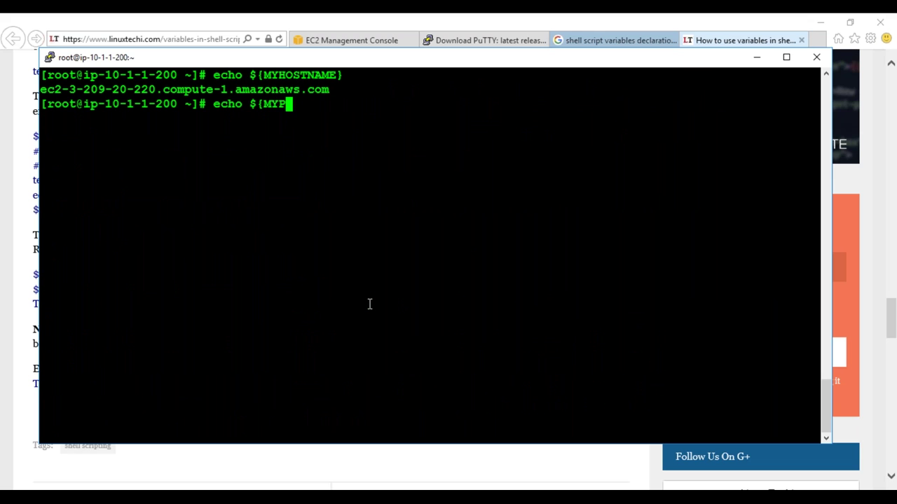
text(IP})
key(Return)
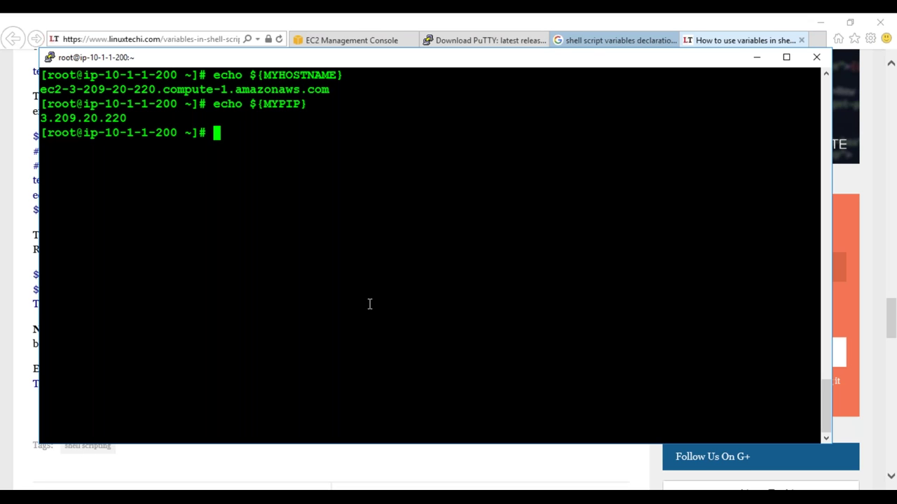
Check Server1's details in the EC2 console: Elastic IP 3.209.20.220 and security group JAN-21-SG.
click(370, 41)
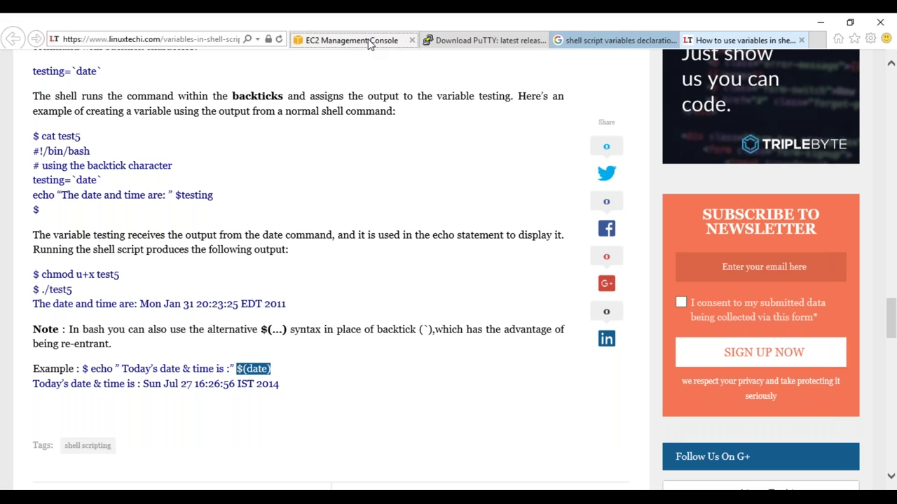
click(371, 43)
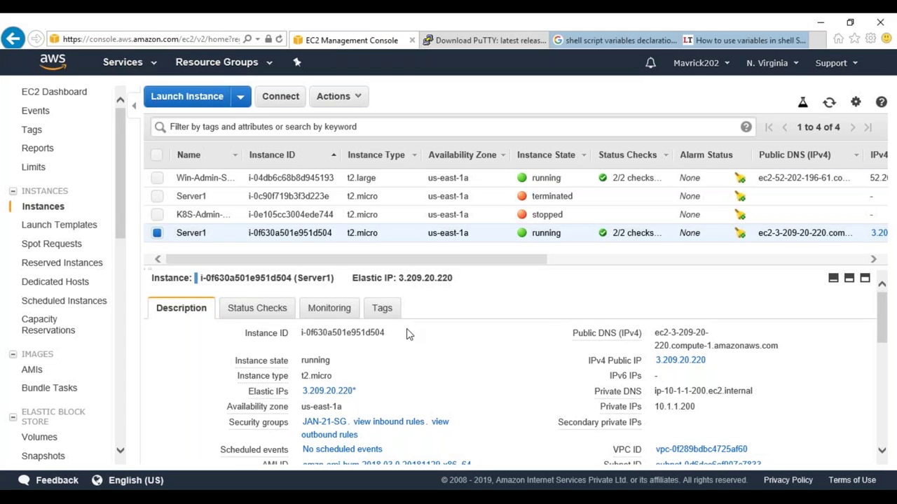
scroll(408, 335, down, 1)
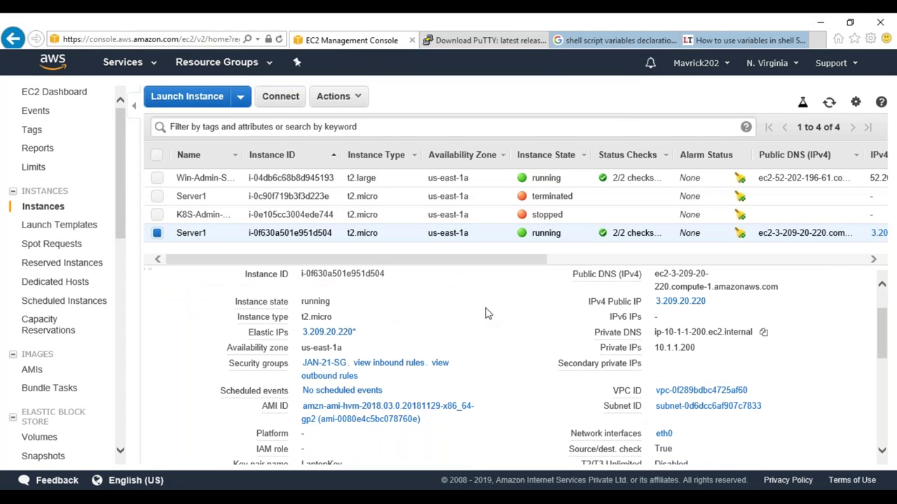
key(alt+Tab)
text(ch)
key(BackSpace)
text(url )
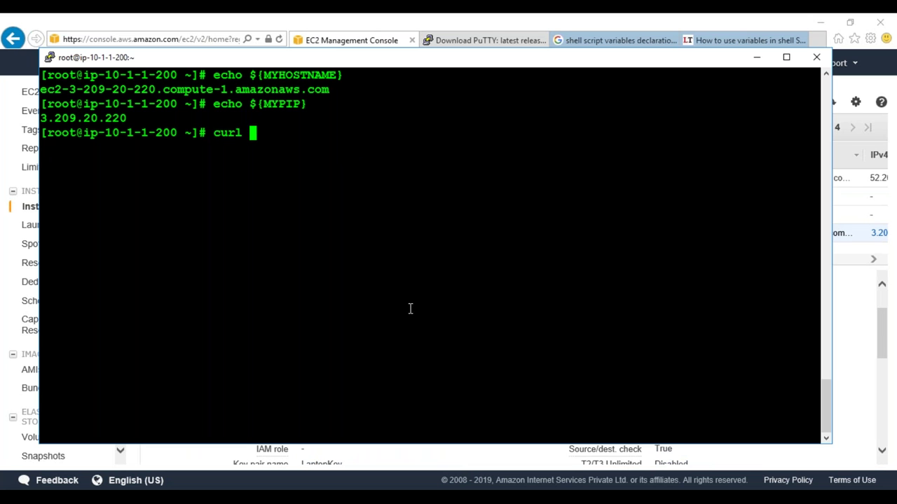
text(http://169.254)
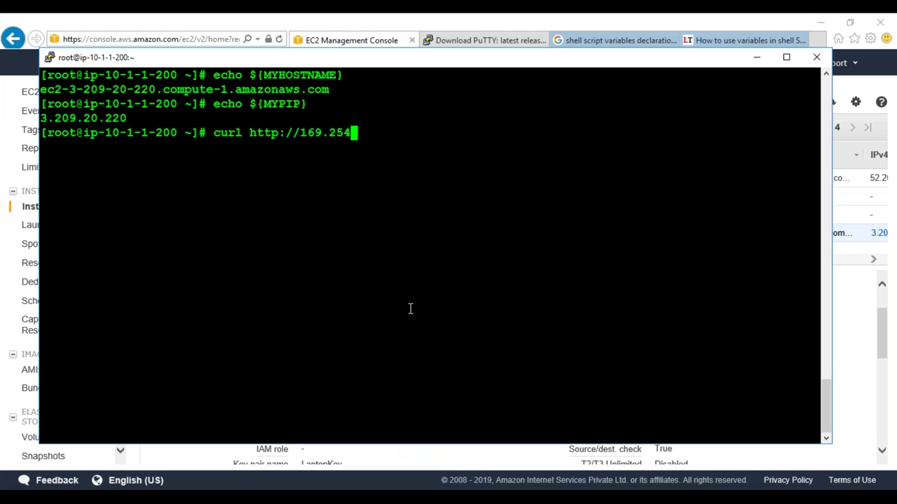
text(.169.2)
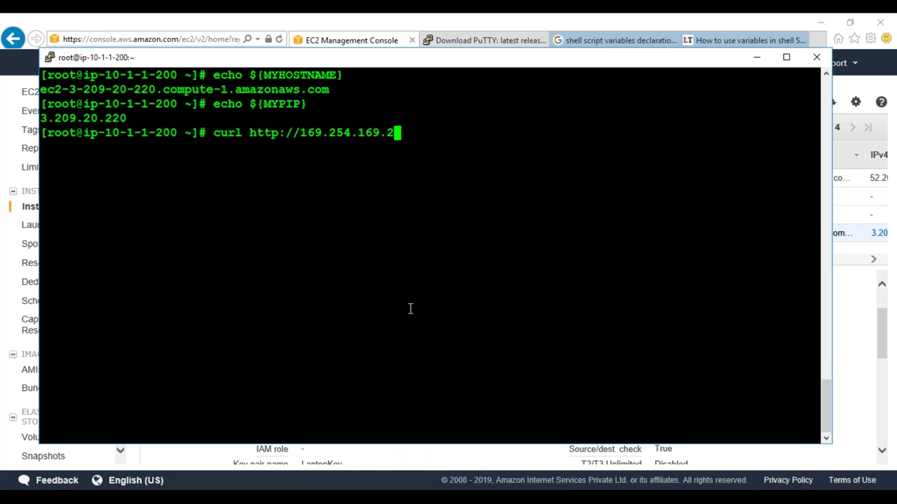
text(54/late)
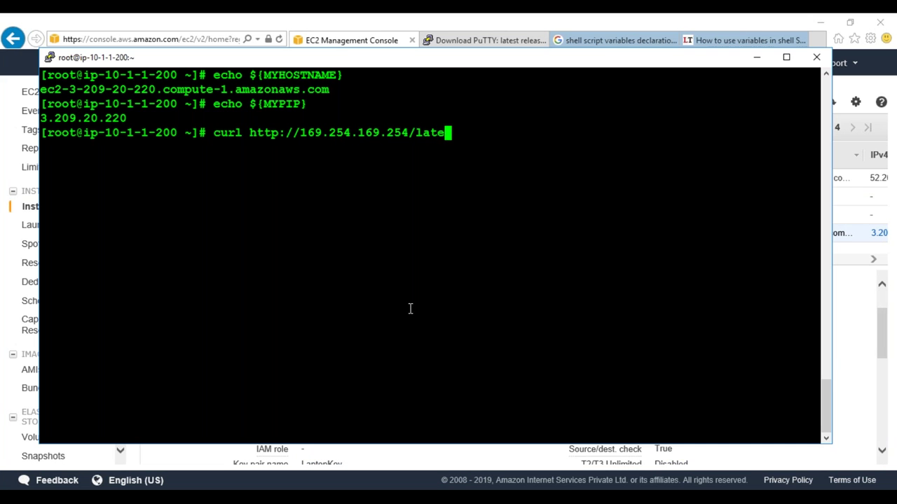
text(st/meta)
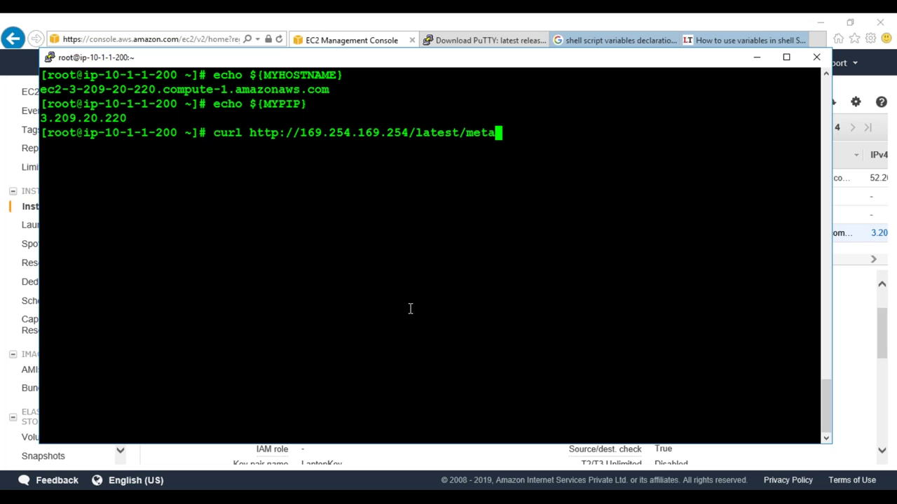
text(-data/)
key(Return)
Curl the meta-data security-groups/ path to get JAN-21-SG, then start a MYSG= assignment.
key(Up)
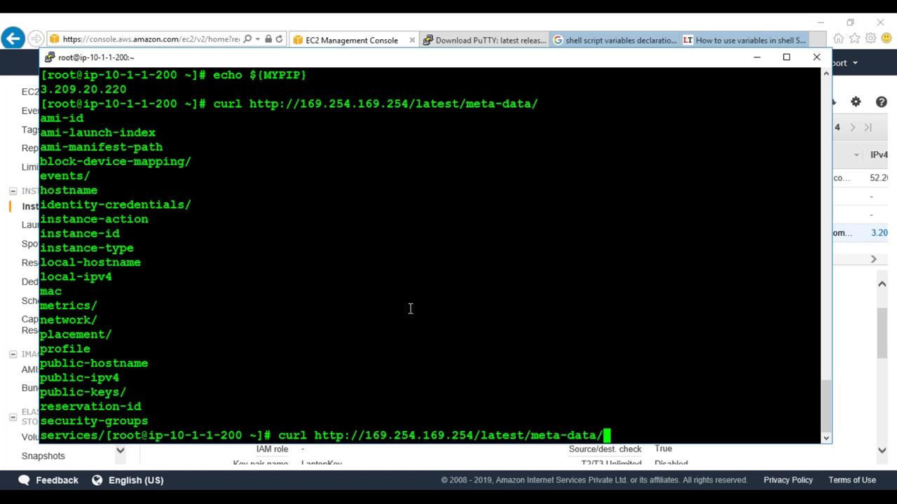
double_click(119, 420)
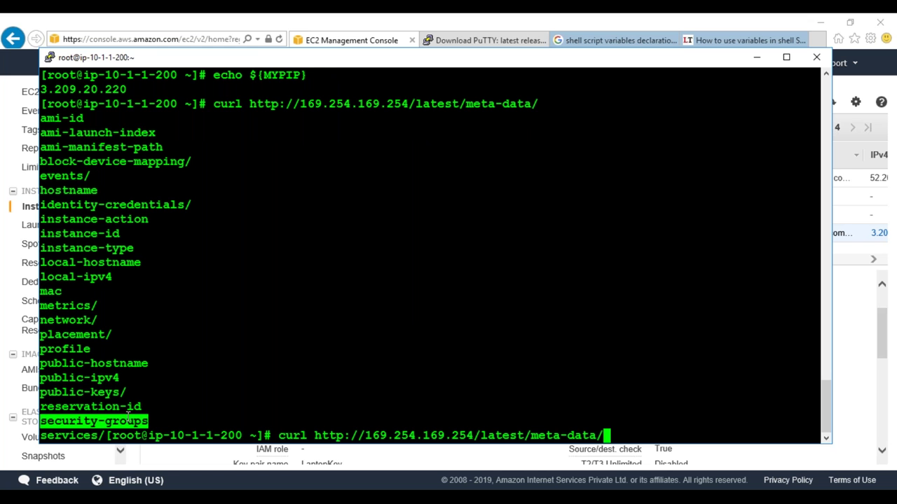
right_click(129, 415)
right_click(129, 413)
key(BackSpace)
key(BackSpace)
key(BackSpace)
key(BackSpace)
key(BackSpace)
key(BackSpace)
key(BackSpace)
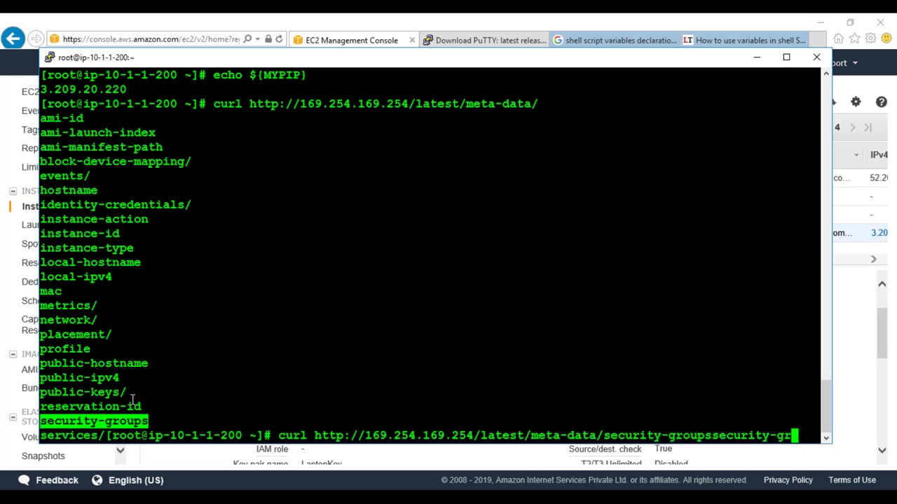
key(BackSpace)
key(BackSpace)
key(BackSpace)
key(BackSpace)
key(BackSpace)
key(BackSpace)
key(BackSpace)
key(BackSpace)
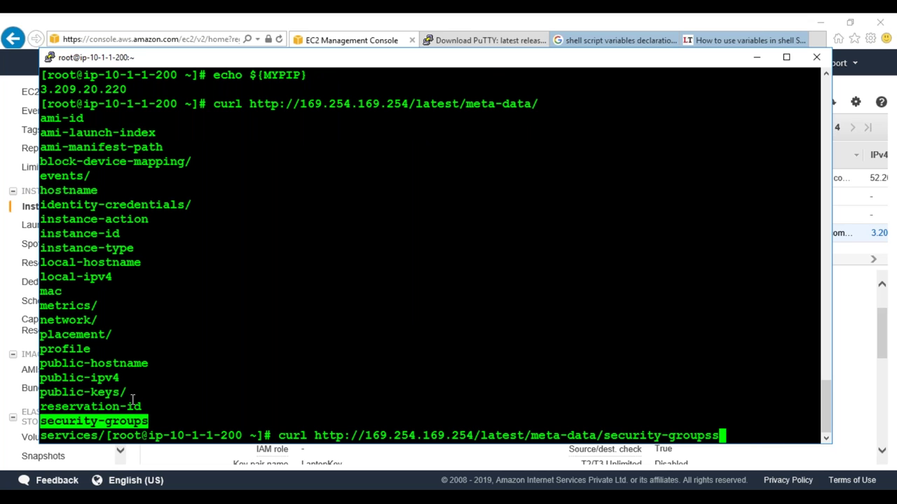
text(/)
key(Return)
key(Return)
key(Return)
key(Return)
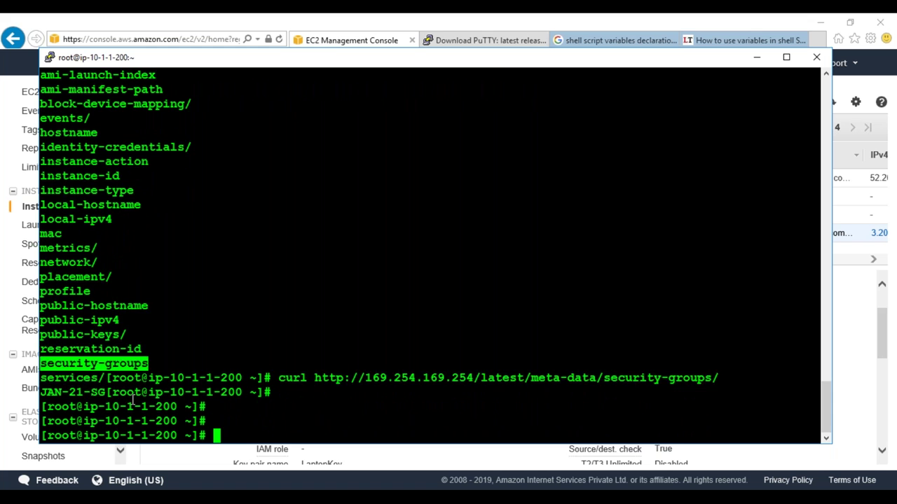
key(Return)
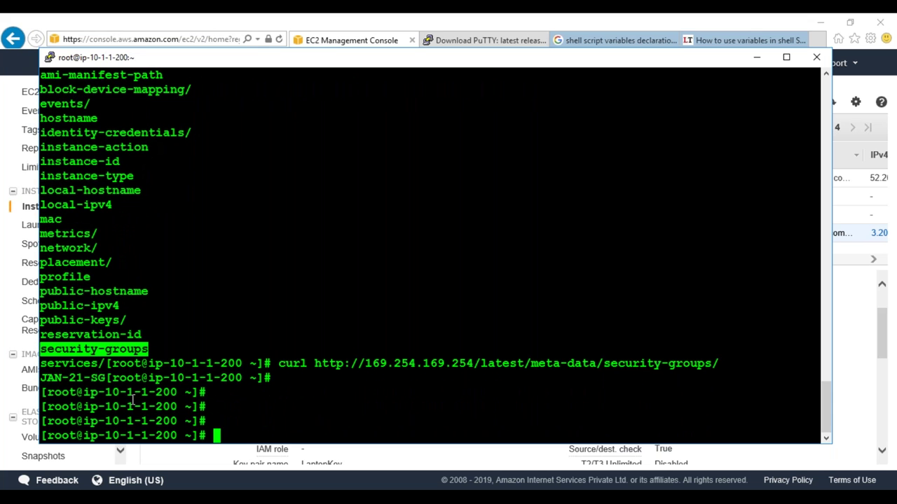
text(MYSG=)
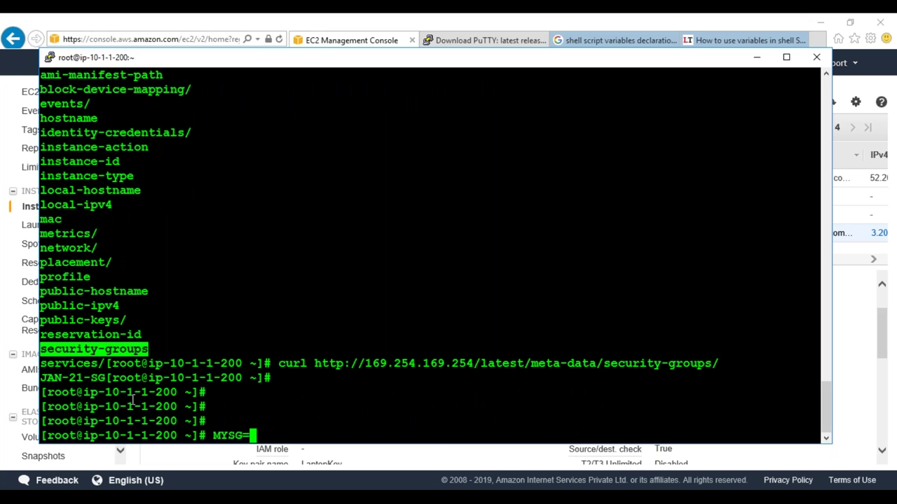
text(`)
Assign MYSG=$(curl …/meta-data/security-groups/) using the pasted curl command.
key(BackSpace)
text($()
drag(278, 363, 717, 363)
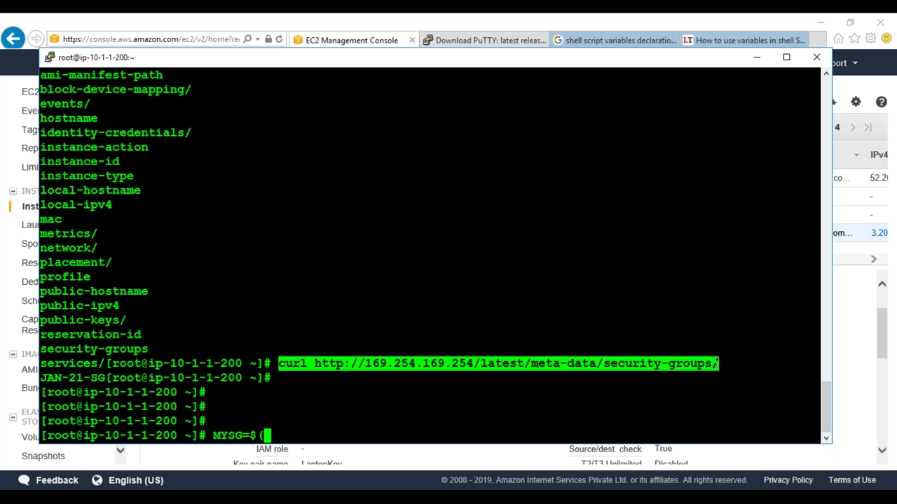
right_click(716, 364)
text())
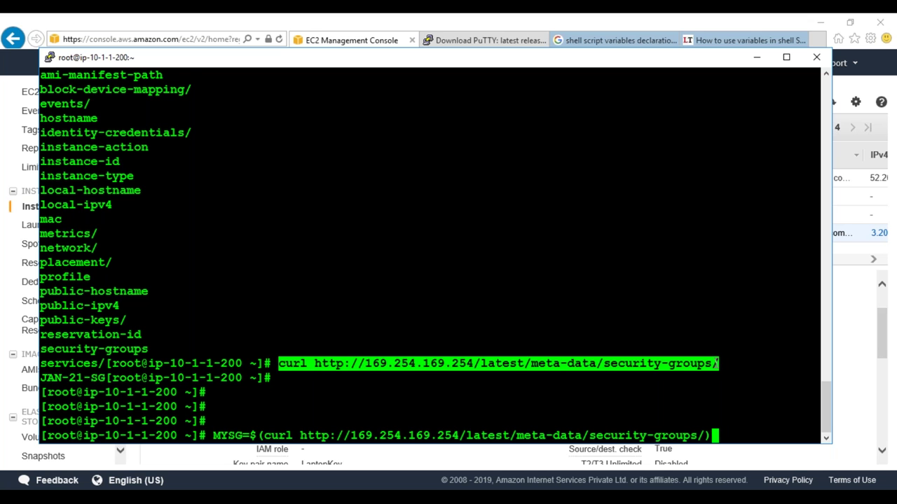
key(Return)
drag(63, 396, 813, 410)
click(487, 365)
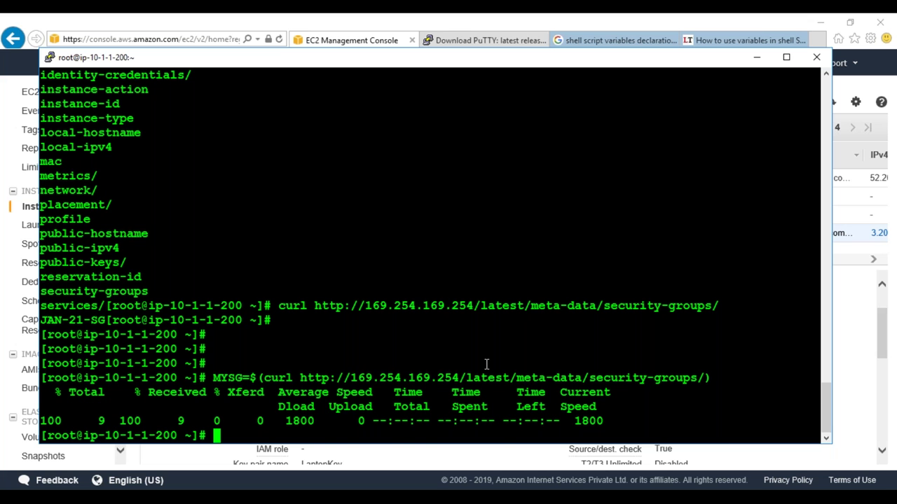
Rerun the MYSG assignment with curl -sL for silent output, then clear the screen.
key(Up)
key(Left)
key(Left)
key(Left)
key(Left)
key(Left)
key(Left)
key(Left)
key(Left)
key(Left)
key(Left)
key(Left)
key(Left)
key(Left)
key(Left)
key(Left)
key(Left)
key(Left)
key(Left)
key(Left)
key(Left)
key(Left)
key(Left)
key(Left)
key(Left)
key(Left)
key(Left)
key(Left)
key(Left)
key(Left)
key(Left)
key(Left)
key(Left)
key(Left)
key(Left)
key(Left)
key(Left)
key(Left)
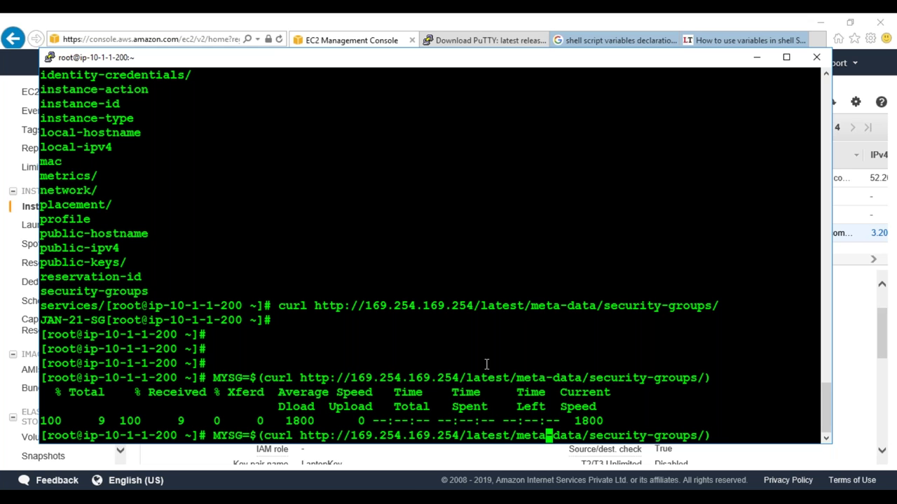
key(Left)
key(Left)
key(Left)
key(Left)
key(Left)
key(Left)
key(Left)
key(Left)
key(Left)
key(Left)
key(Left)
key(Left)
key(Left)
key(Left)
key(Left)
key(Left)
key(Left)
text(-sL)
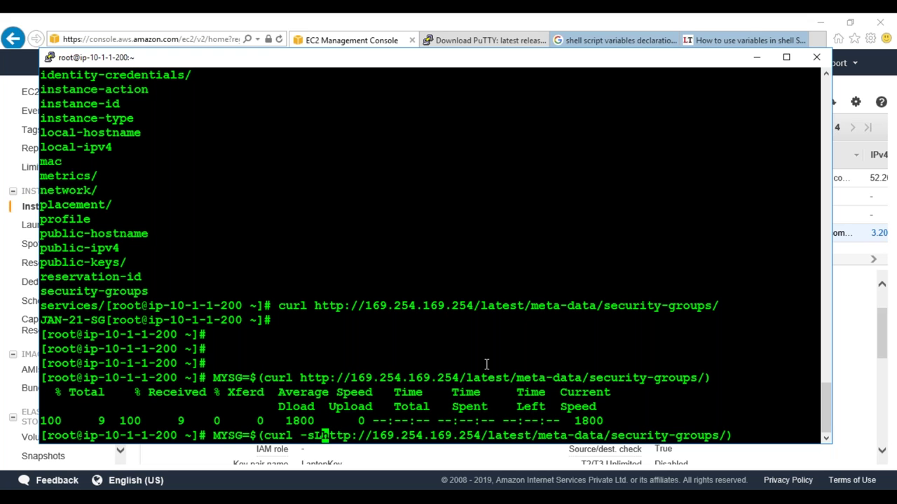
key(Return)
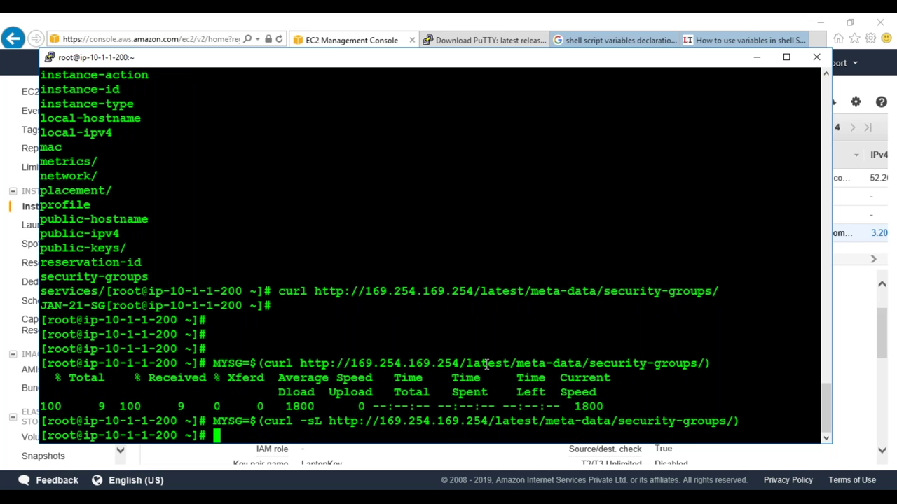
text(clear)
key(Return)
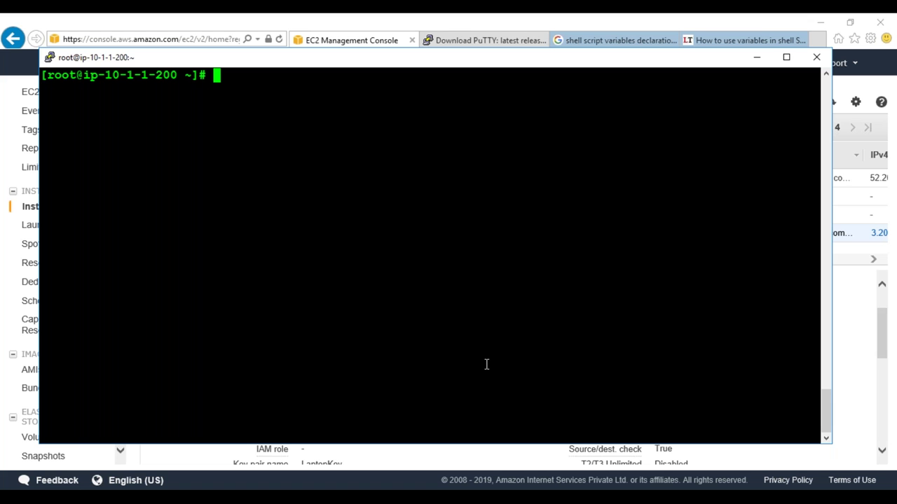
Echo ${MYPIP} and ${MYHOSTNAME} to print the IP and hostname.
text(echo $)
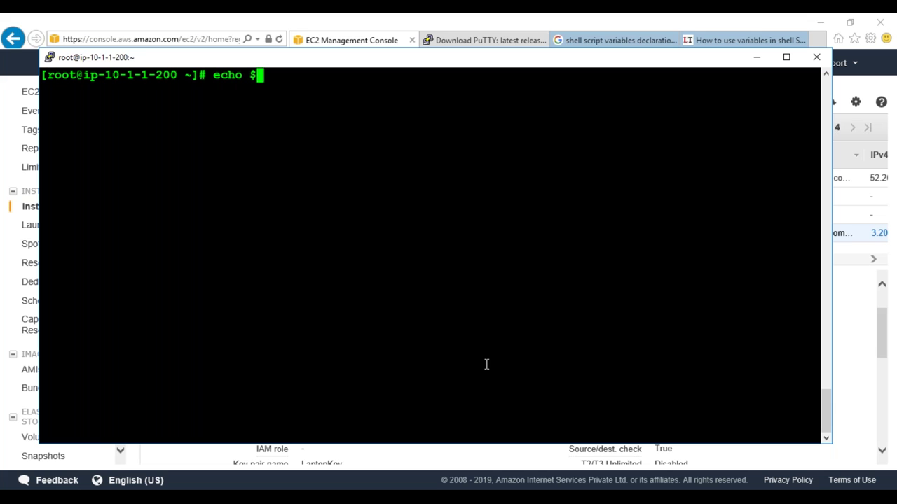
text({MYPIP})
key(Return)
key(Up)
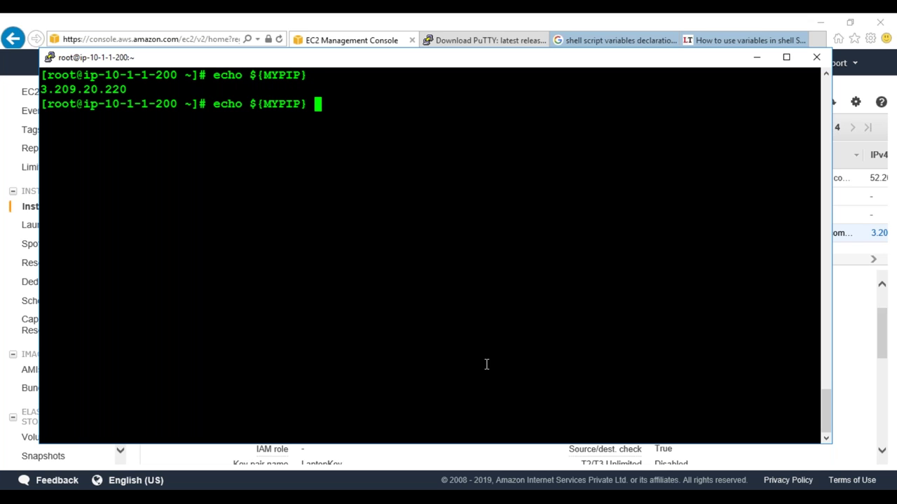
key(BackSpace)
key(BackSpace)
key(BackSpace)
key(BackSpace)
key(BackSpace)
text(HOSTNAME})
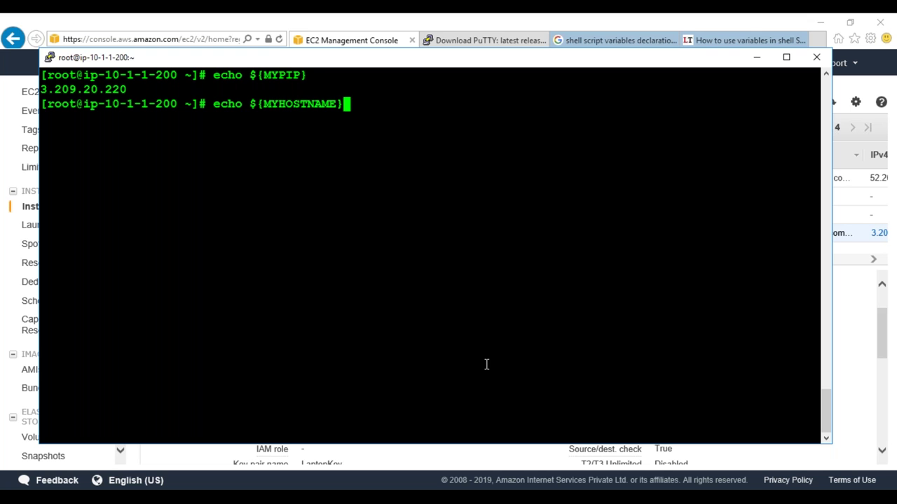
key(Return)
Echo ${MYSG} to print JAN-21-SG, then type nano testscript.sh.
key(Up)
key(BackSpace)
key(BackSpace)
key(BackSpace)
key(BackSpace)
key(BackSpace)
key(BackSpace)
key(BackSpace)
key(BackSpace)
key(BackSpace)
key(BackSpace)
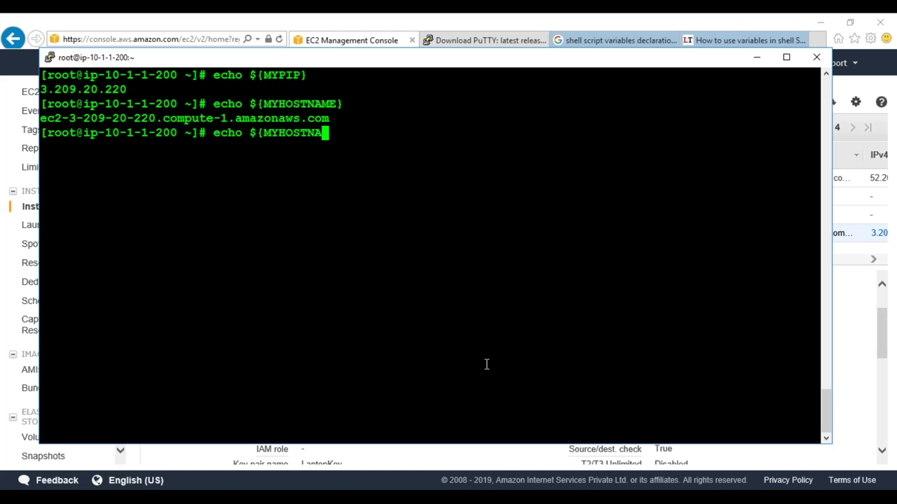
text(SG})
key(Return)
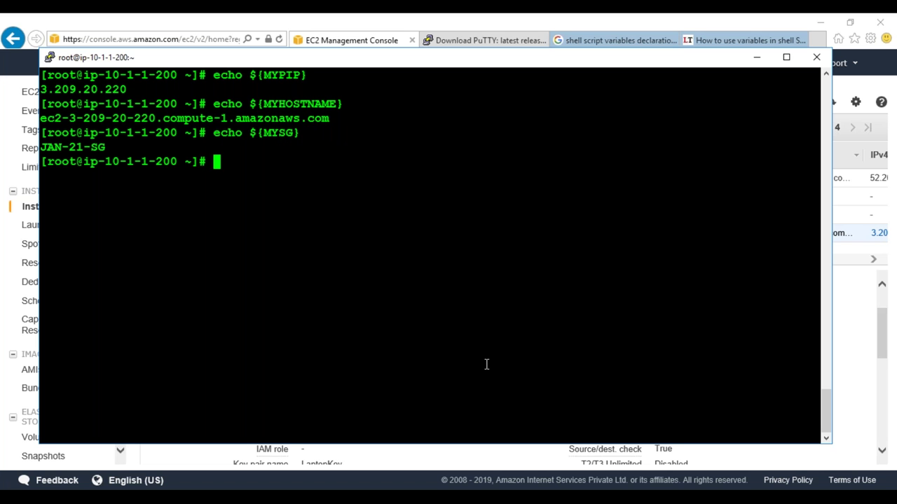
key(Return)
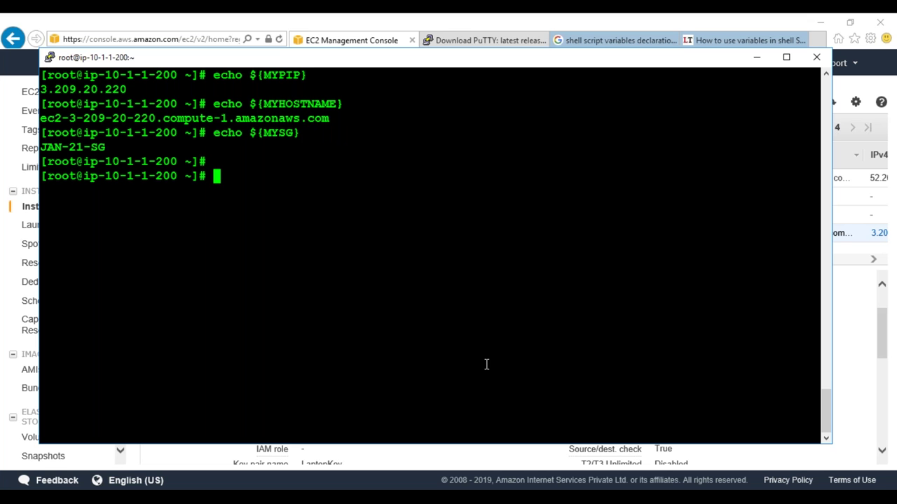
text(nano testscript)
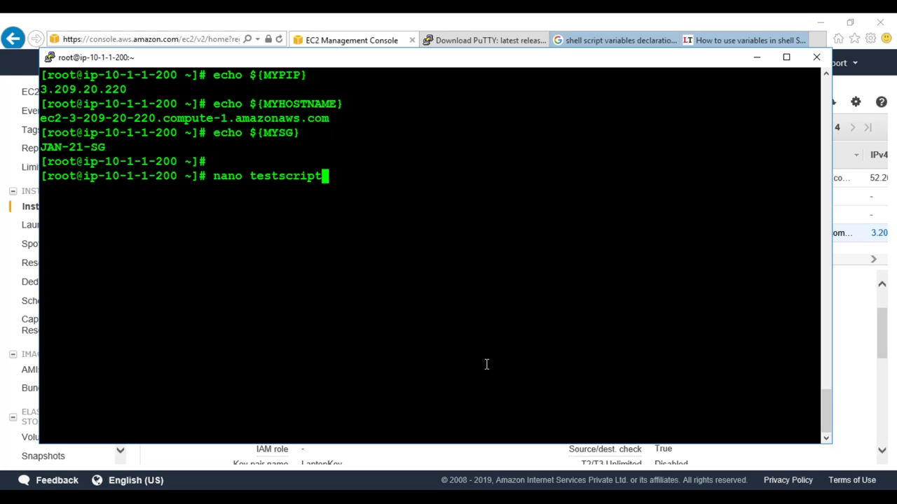
text(.sh)
Open testscript.sh in nano with #!/bin/bash and echo "My Server Public Name is" ${MYHOSTNAME}.
key(Return)
text(#)
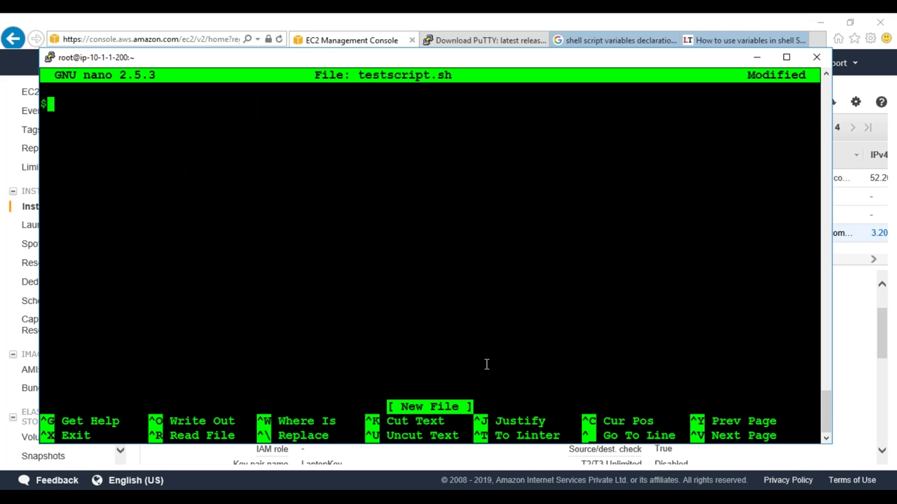
key(BackSpace)
text(#!/bin/bash)
key(Return)
text(echo ")
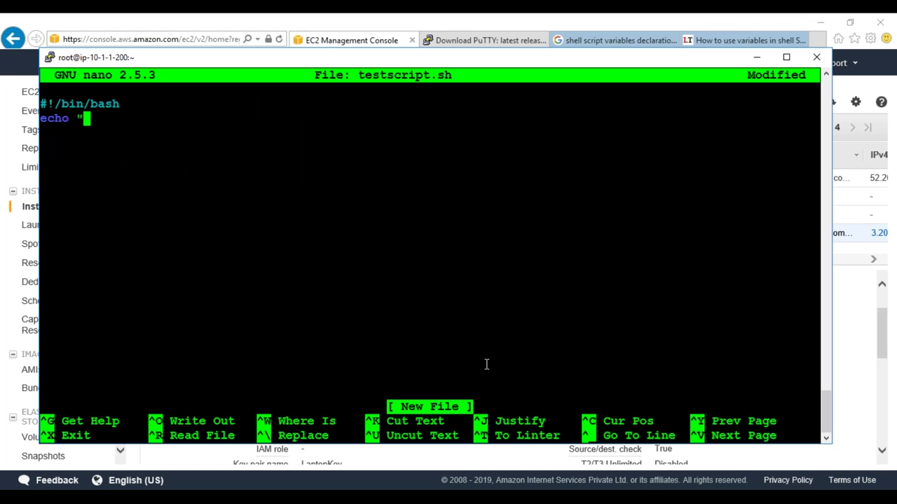
text(My Server Pub)
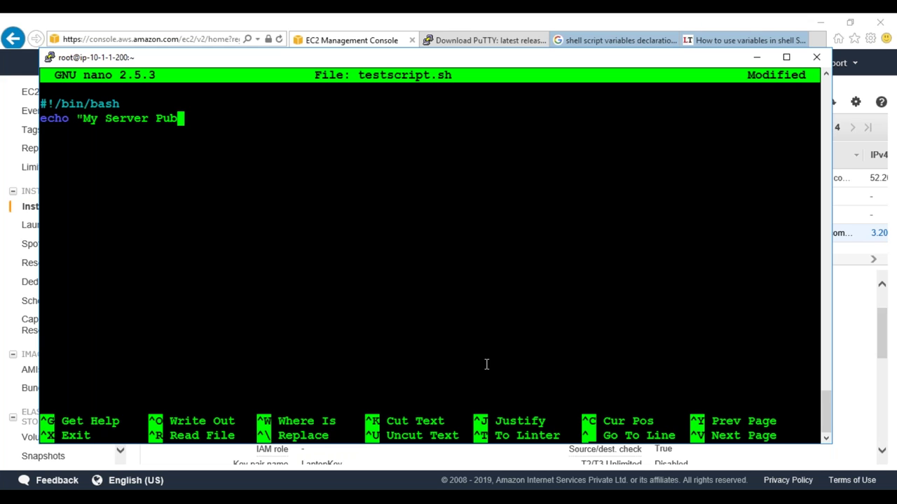
text(lic Name is)
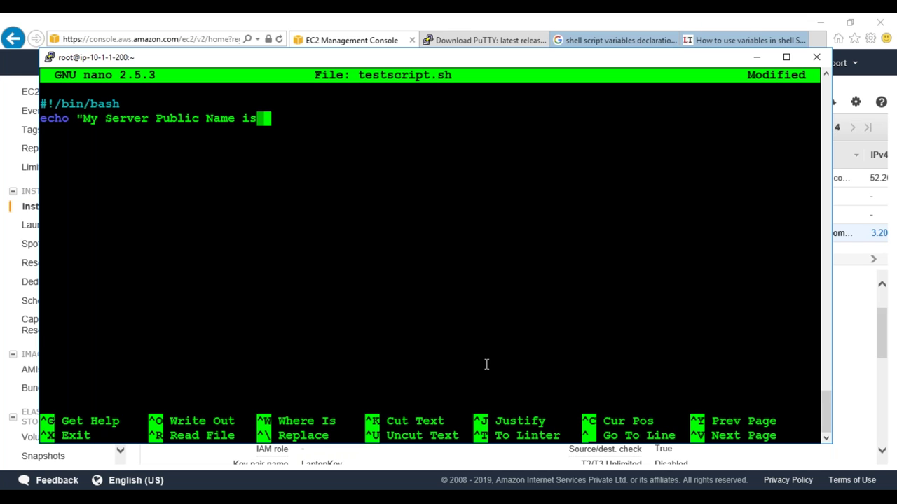
text(")
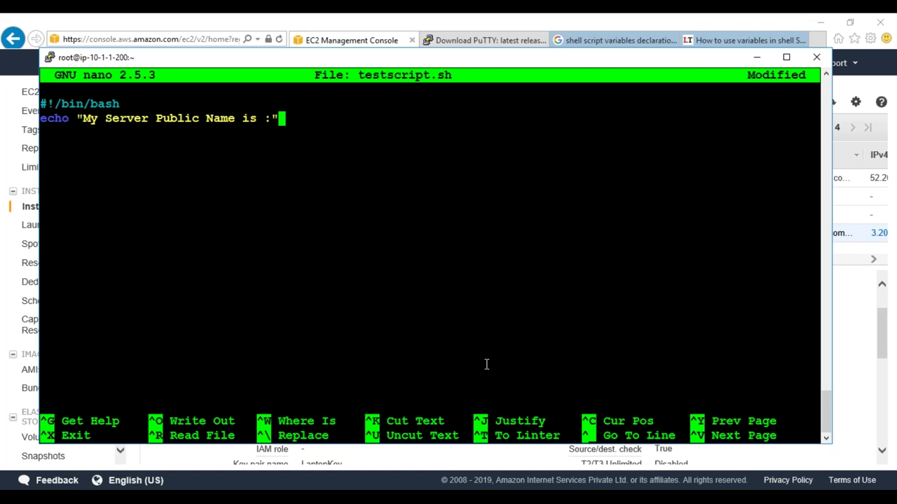
text(, ${MYH)
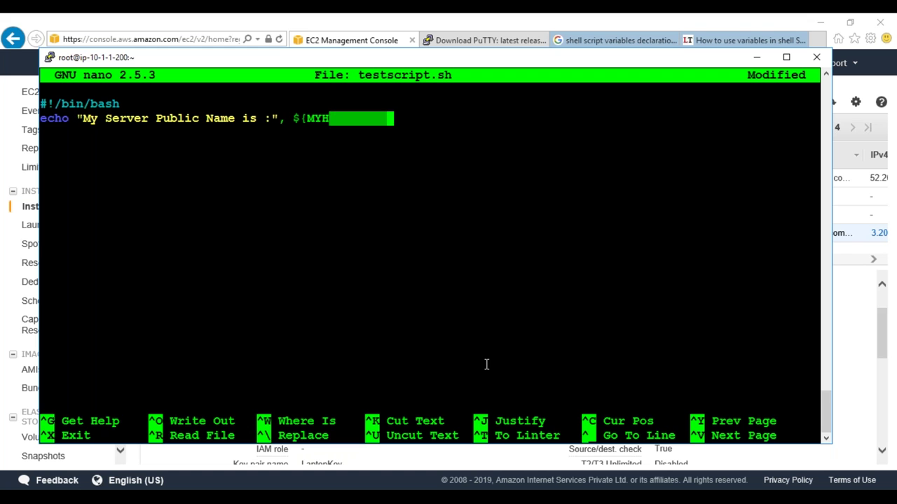
text(OSTNAME}OSTNAME})
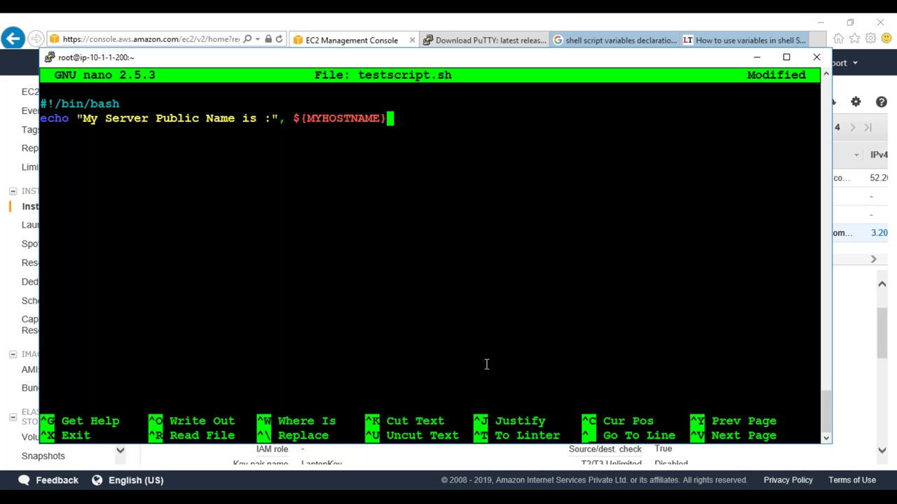
Duplicate the echo line twice below the first.
drag(40, 118, 386, 118)
key(super+c)
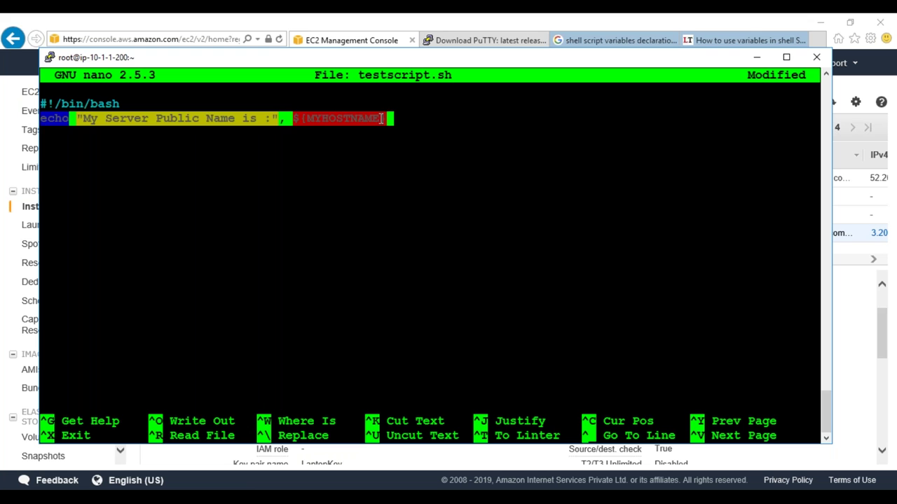
key(Return)
right_click(364, 140)
key(Return)
right_click(364, 140)
Change the copies' variables to ${MYPIP} and ${MYSG}, relabelling line 2 as Public IP.
key(Up)
key(Left)
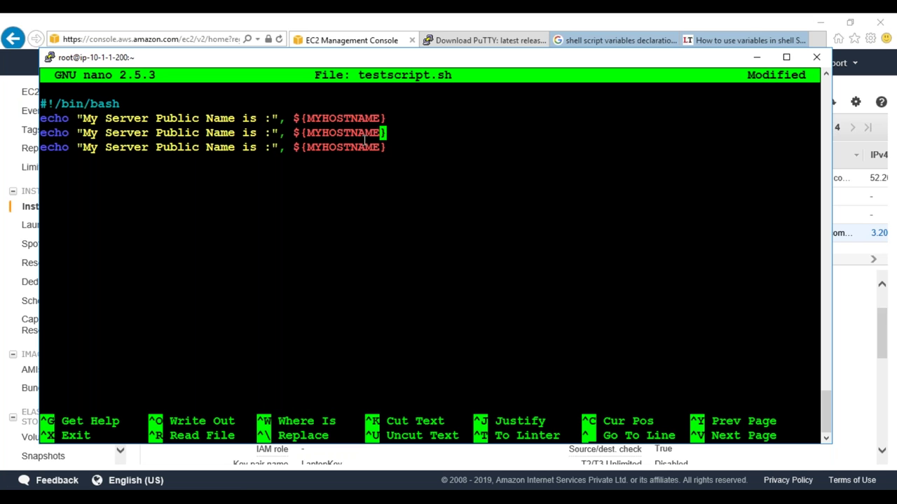
key(BackSpace)
key(BackSpace)
key(BackSpace)
key(BackSpace)
key(BackSpace)
key(BackSpace)
key(BackSpace)
key(BackSpace)
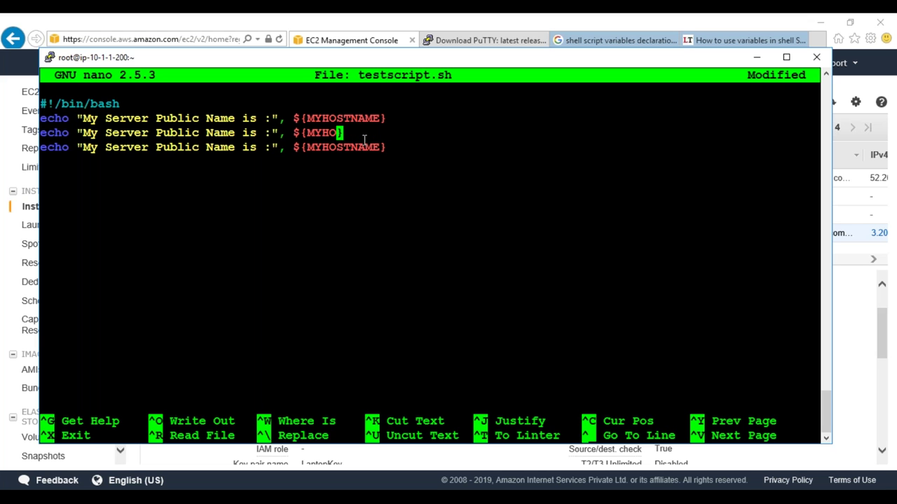
text(PIP)
key(Down)
key(Right)
key(Right)
key(Right)
key(Right)
key(Right)
key(Right)
key(Left)
key(BackSpace)
key(BackSpace)
key(BackSpace)
key(BackSpace)
key(BackSpace)
key(BackSpace)
key(BackSpace)
key(BackSpace)
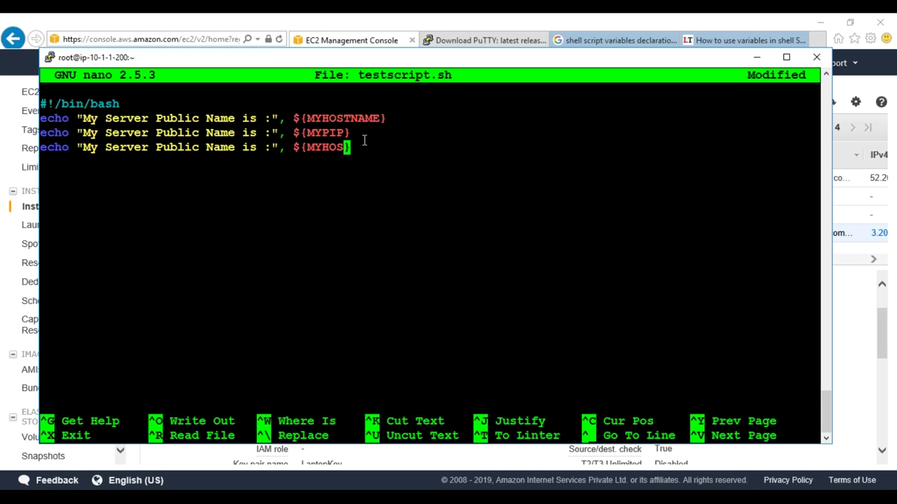
text(SG)
key(Left)
key(Left)
key(Left)
key(Left)
key(Left)
key(Left)
key(Left)
key(Left)
key(Left)
key(Left)
key(Left)
key(Left)
key(Left)
key(Left)
key(Up)
key(BackSpace)
key(BackSpace)
key(BackSpace)
key(BackSpace)
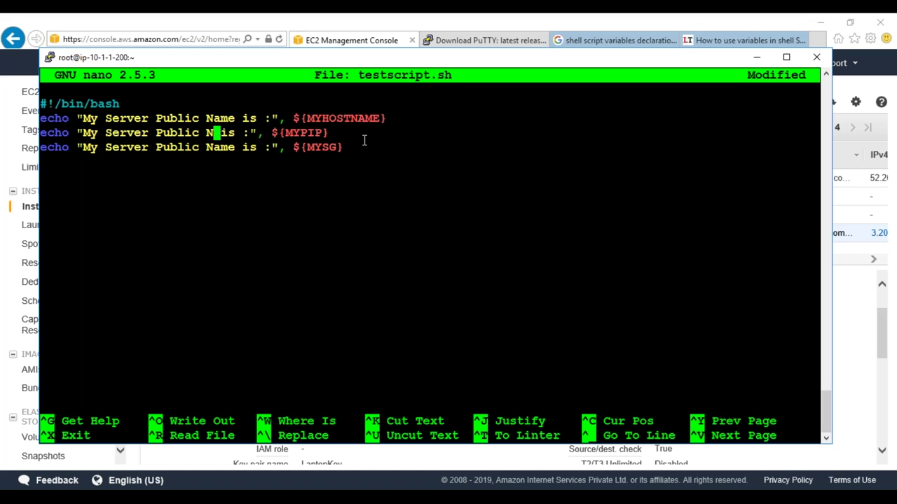
text(IP)
Relabel the third line as Security Group, then save testscript.sh and exit nano.
key(Down)
key(Right)
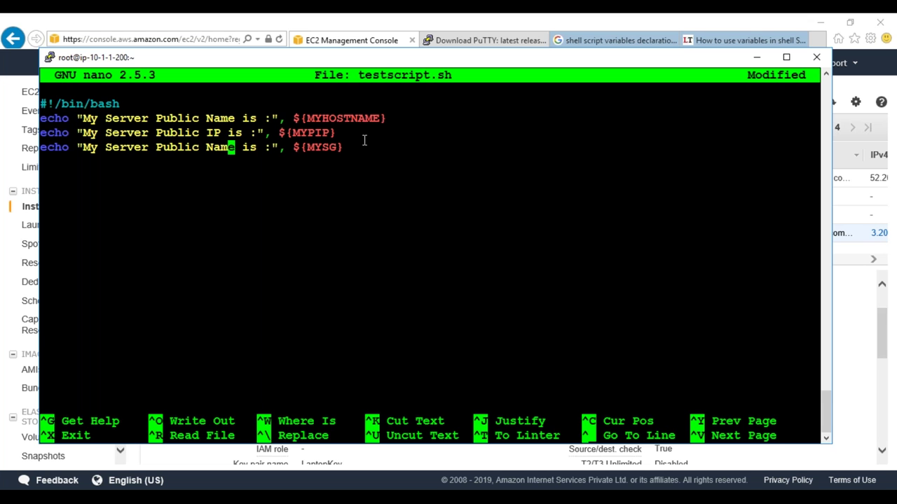
key(Right)
key(BackSpace)
key(BackSpace)
key(BackSpace)
key(BackSpace)
key(BackSpace)
key(BackSpace)
key(BackSpace)
key(BackSpace)
key(BackSpace)
key(BackSpace)
key(BackSpace)
key(BackSpace)
key(BackSpace)
key(BackSpace)
key(BackSpace)
key(BackSpace)
text(cui)
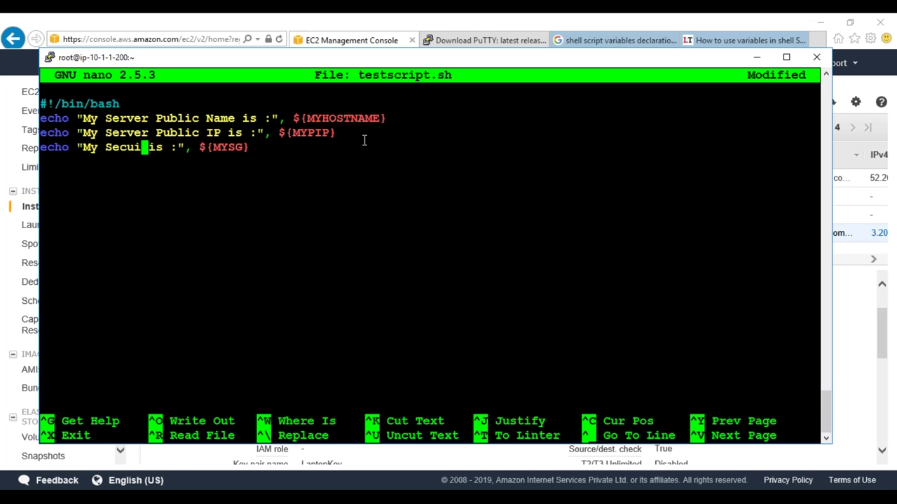
key(BackSpace)
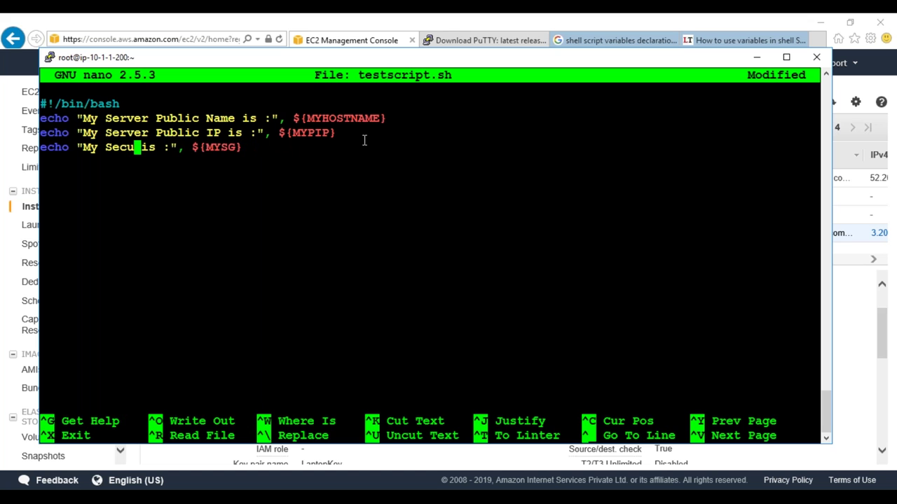
text(rity )
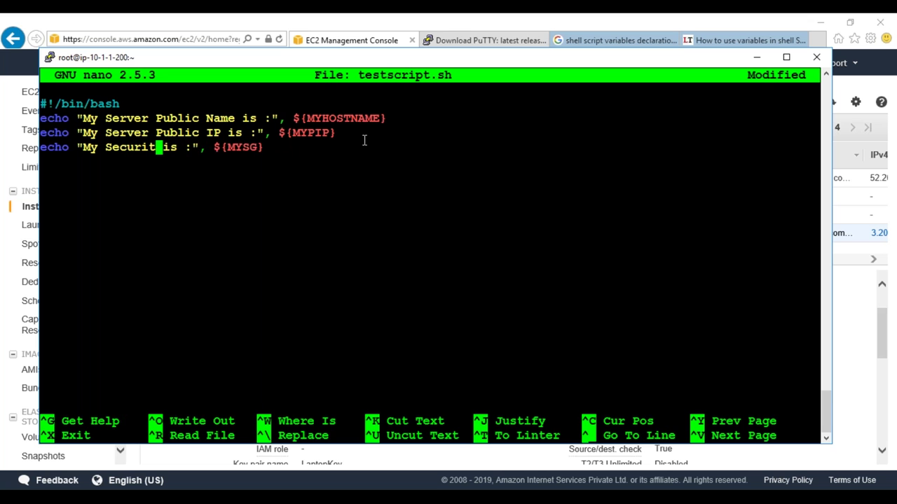
text(Group)
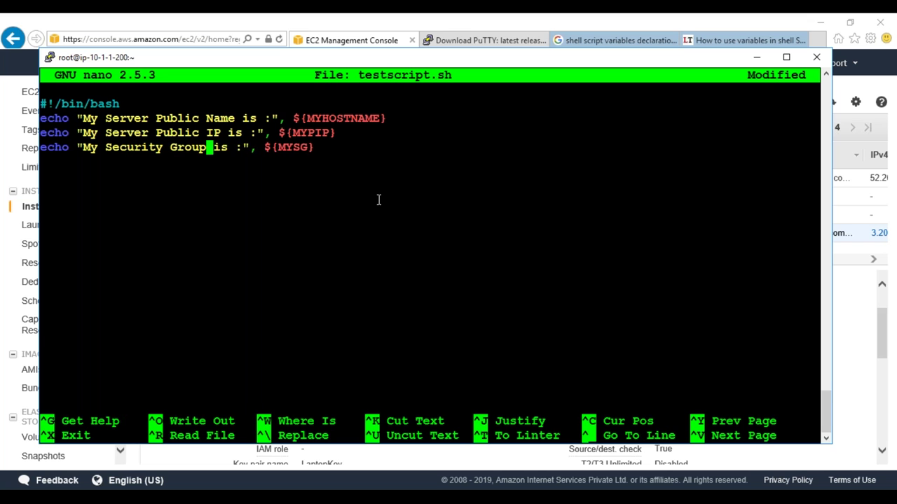
key(ctrl+o)
key(Return)
key(ctrl+x)
Make testscript.sh executable with chmod 744 and verify its -rwxr--r-- permissions in the listing.
text(ll)
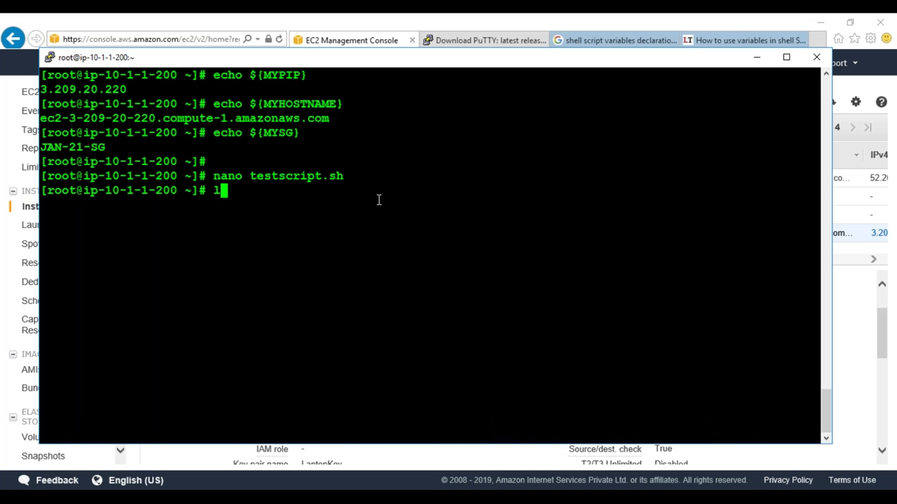
key(Return)
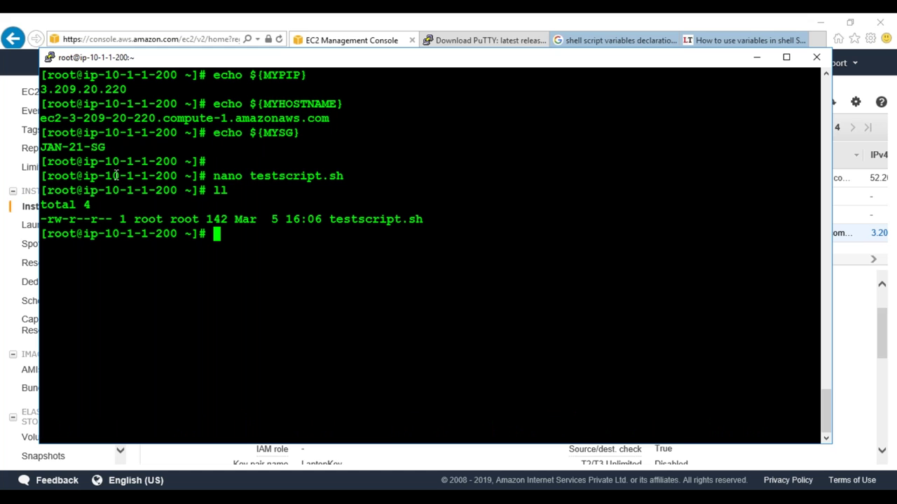
double_click(61, 219)
text(chmod )
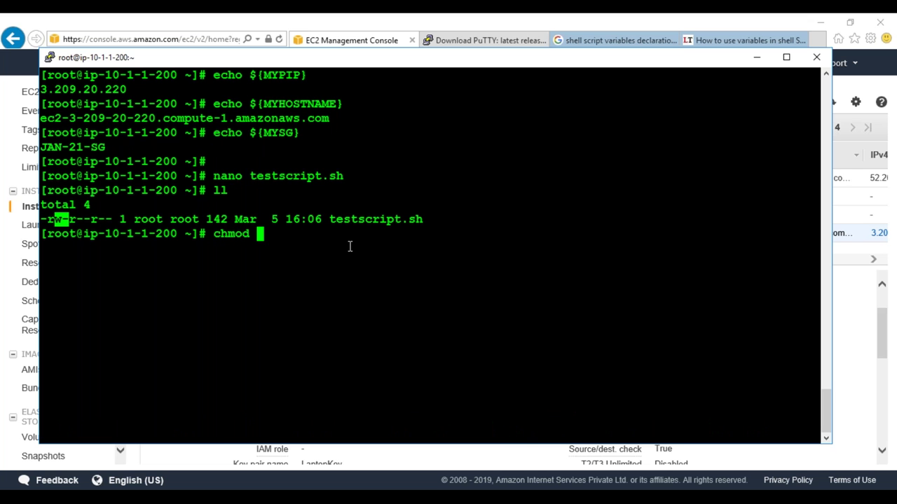
text(744 t)
key(Tab)
key(Return)
text(ll)
key(Return)
drag(74, 278, 46, 278)
click(230, 310)
Run ./testscript.sh, which prints the three labels with empty values.
text(./te)
key(Tab)
key(Return)
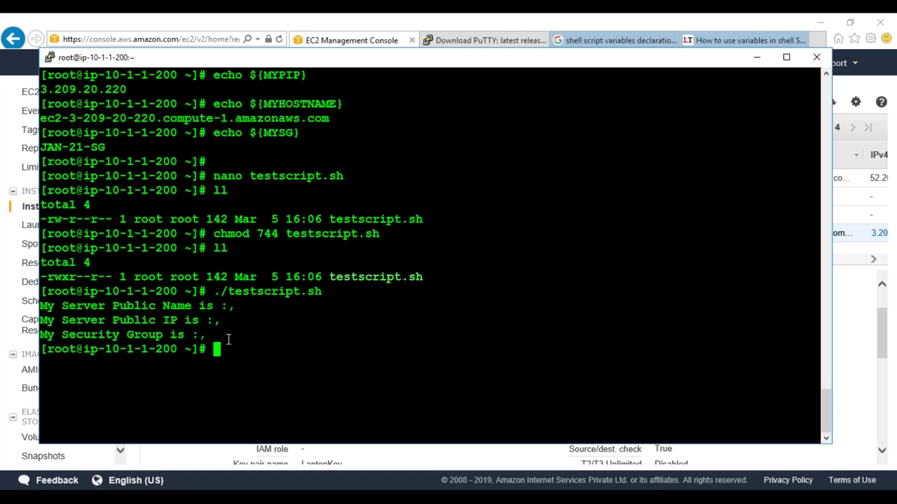
Reopen testscript.sh in nano, then bring up the LinuxTechi shell-variables article.
text(nano ty)
key(BackSpace)
key(Tab)
key(Return)
key(Down)
key(Right)
key(Right)
key(Right)
key(Right)
key(Right)
key(Right)
key(Right)
key(Right)
key(Right)
key(Right)
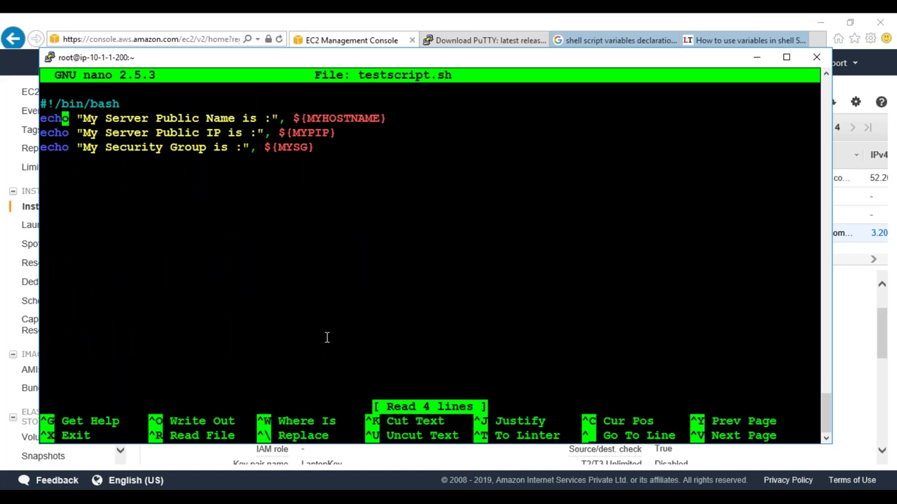
key(Right)
key(Right)
key(Right)
key(Right)
key(Right)
key(Right)
key(Right)
key(Right)
key(Right)
key(Right)
key(Right)
key(Right)
key(Right)
key(Right)
key(Right)
key(Right)
key(Right)
key(Right)
key(Right)
key(Right)
key(Right)
key(Right)
key(Right)
key(Right)
key(Right)
key(Right)
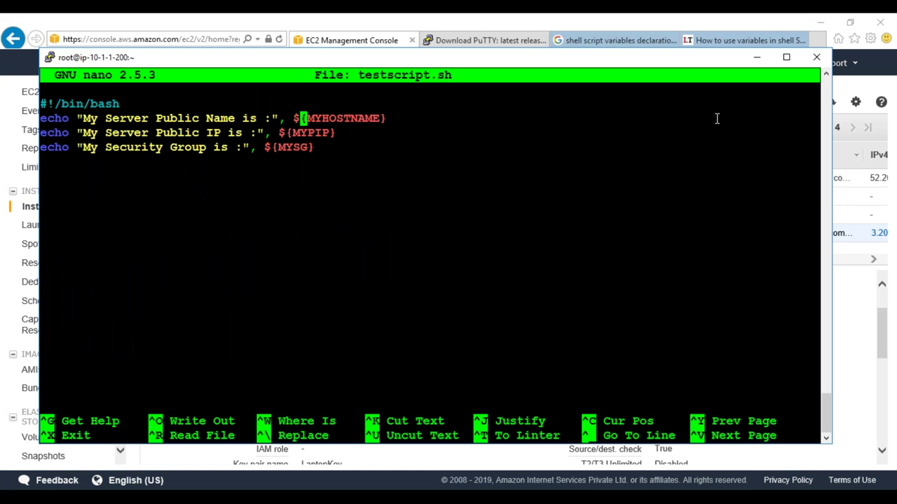
click(358, 44)
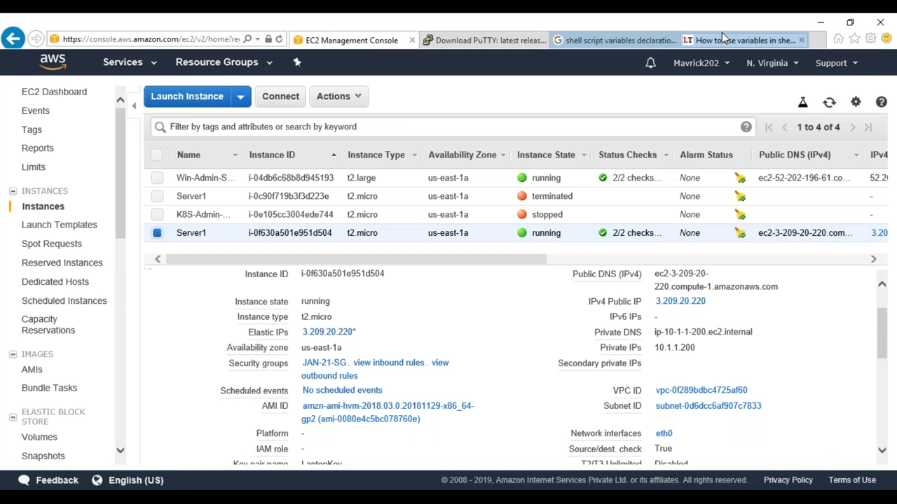
click(725, 36)
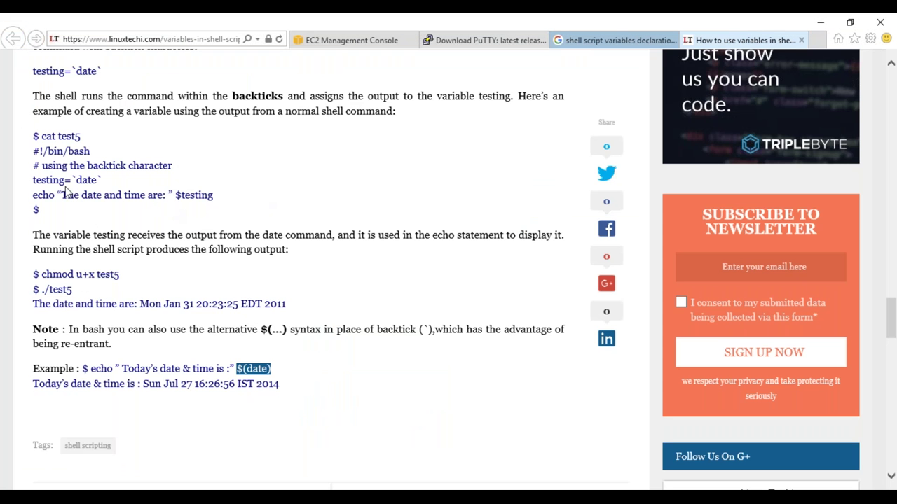
Following the article's example, remove the braces around MYHOSTNAME and MYPIP in the echo lines.
drag(58, 195, 186, 212)
click(343, 228)
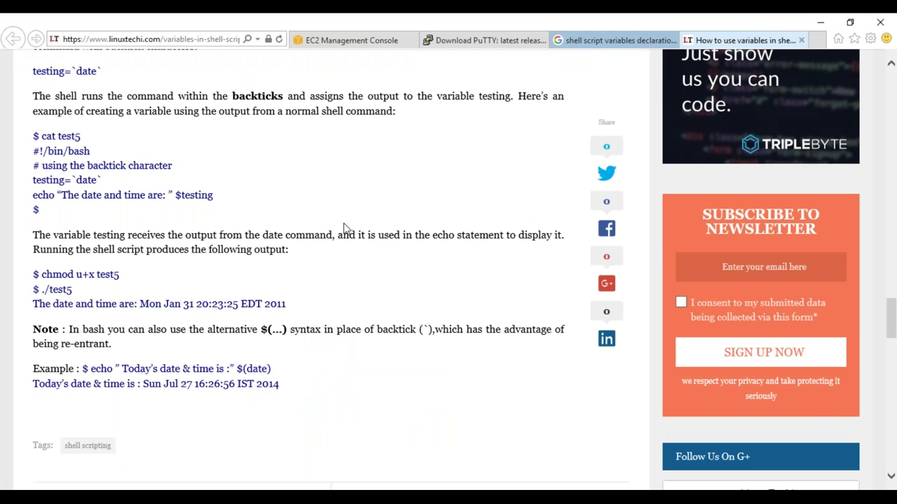
key(alt+Tab)
key(Right)
key(Right)
key(Right)
key(Right)
key(Right)
key(Right)
key(Right)
key(Right)
key(Right)
key(Right)
key(Delete)
key(Left)
key(Left)
key(Left)
key(Left)
key(Left)
key(Left)
key(Left)
key(Left)
key(Left)
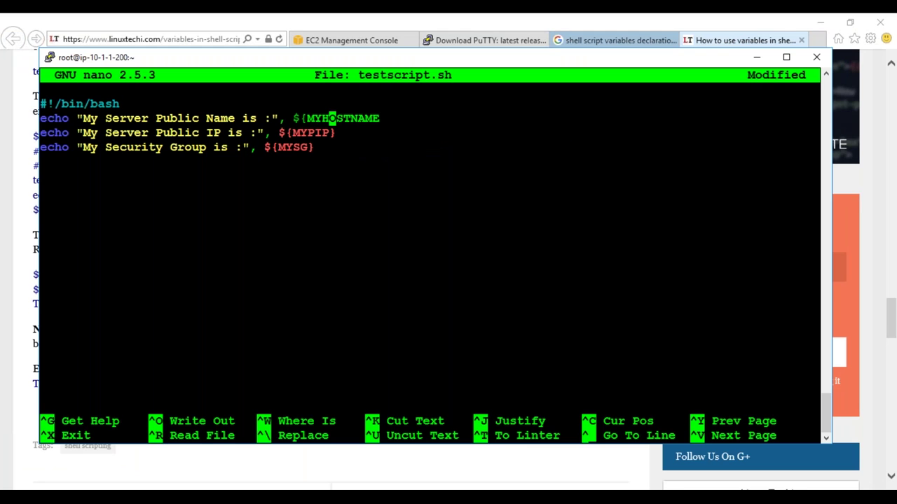
key(Left)
key(BackSpace)
key(Down)
key(Right)
key(Right)
key(Right)
key(Right)
key(Right)
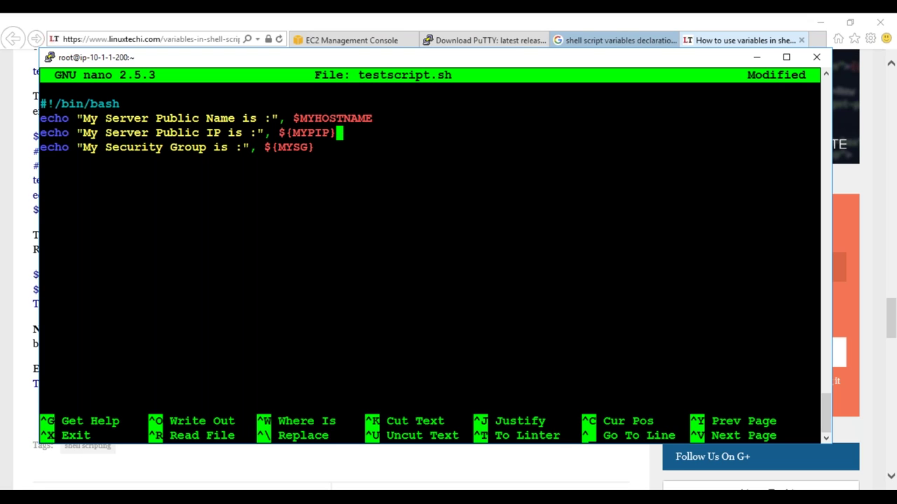
key(BackSpace)
key(Left)
key(Left)
key(Left)
key(Left)
key(Left)
Strip the brackets around $MYSG and the commas after the quotes on lines 2 and 3.
key(alt+Tab)
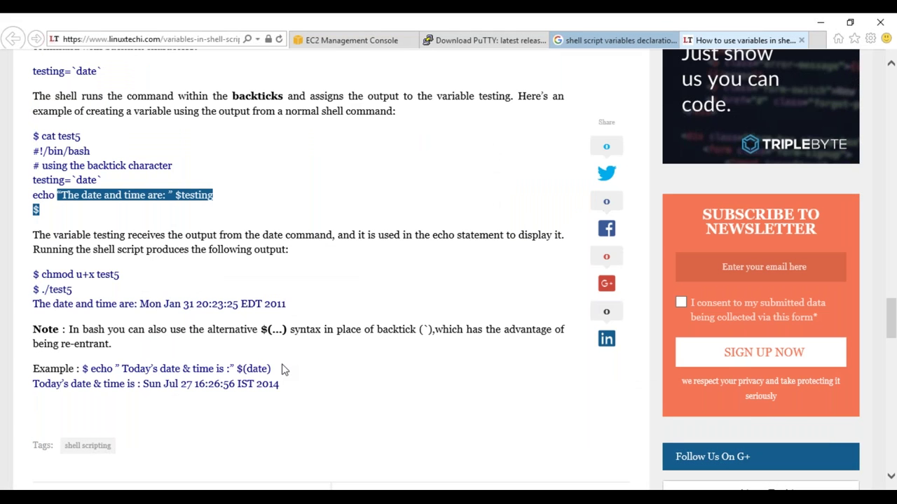
key(alt+Tab)
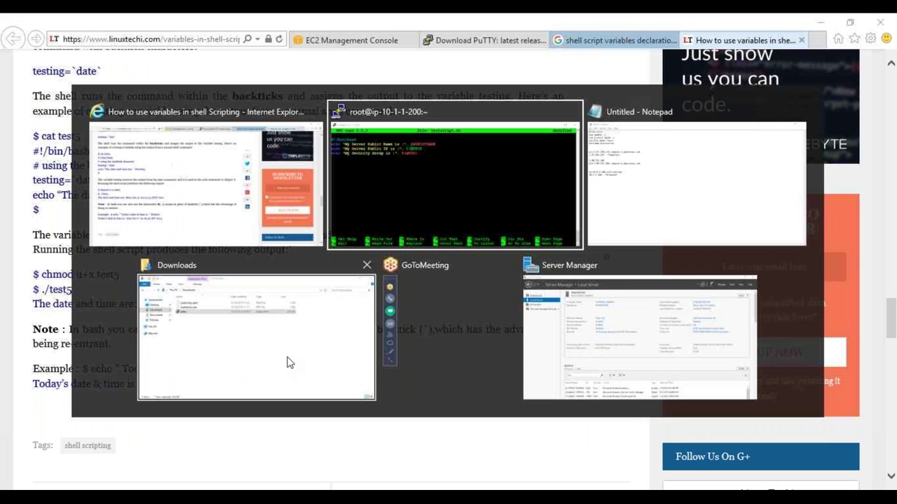
key(Down)
key(Delete)
key(Delete)
key(Left)
key(Left)
key(BackSpace)
key(Up)
key(Right)
key(Right)
key(Right)
key(BackSpace)
key(Up)
key(Right)
key(Right)
key(Right)
key(BackSpace)
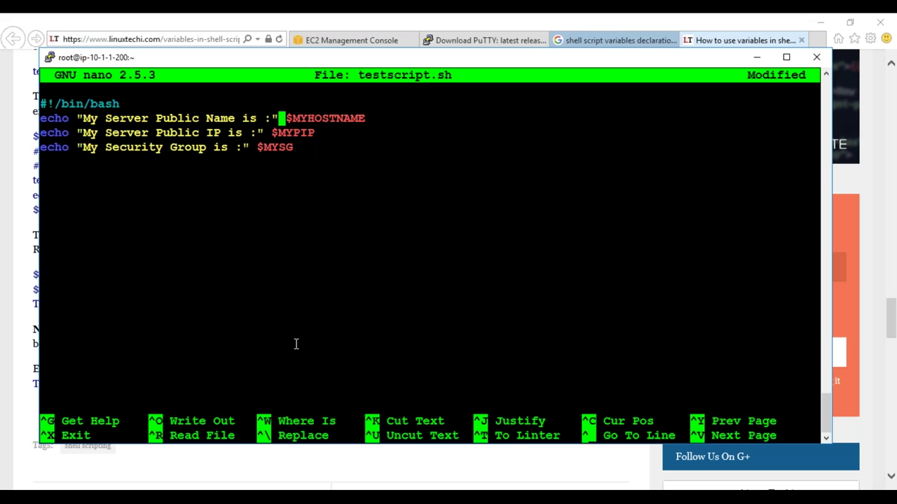
Save the script, exit nano, and rerun ./testscript.sh.
key(ctrl+o)
key(Return)
key(ctrl+x)
key(Up)
key(Up)
key(Return)
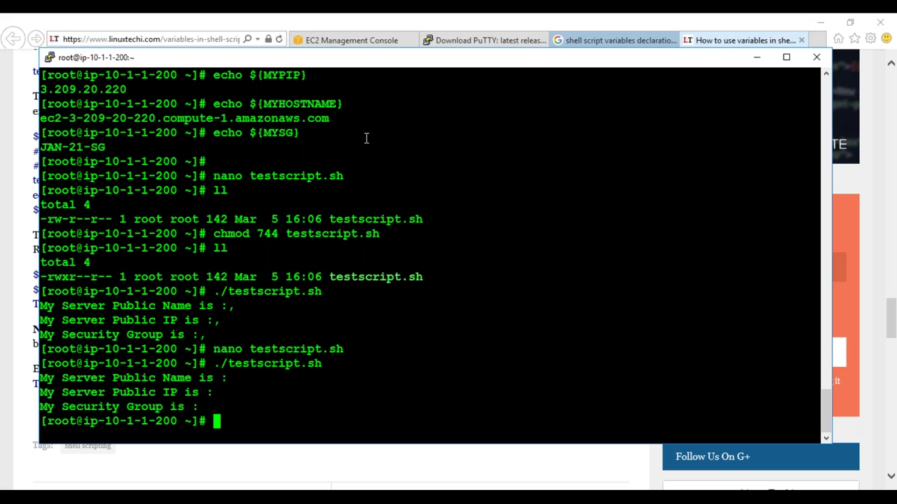
text(echo $)
double_click(301, 107)
right_click(311, 104)
key(Return)
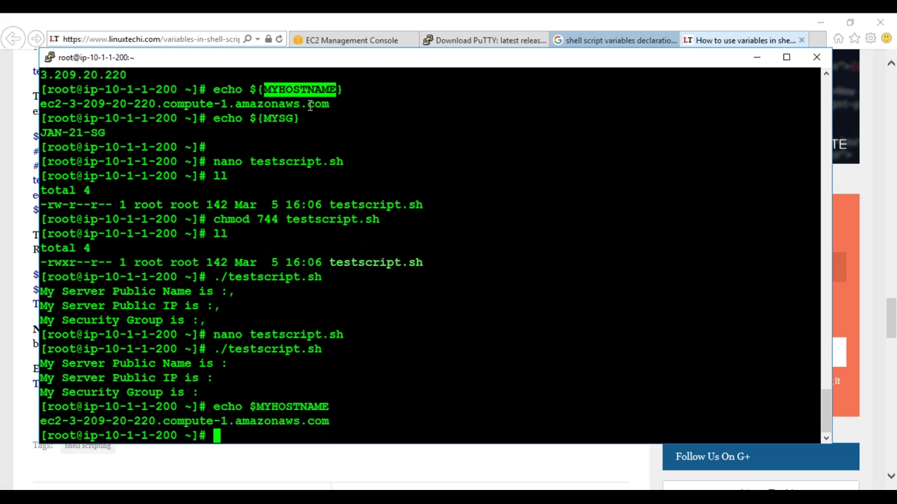
Rerun testscript.sh, then inspect it in nano and exit without changes.
key(Up)
key(Up)
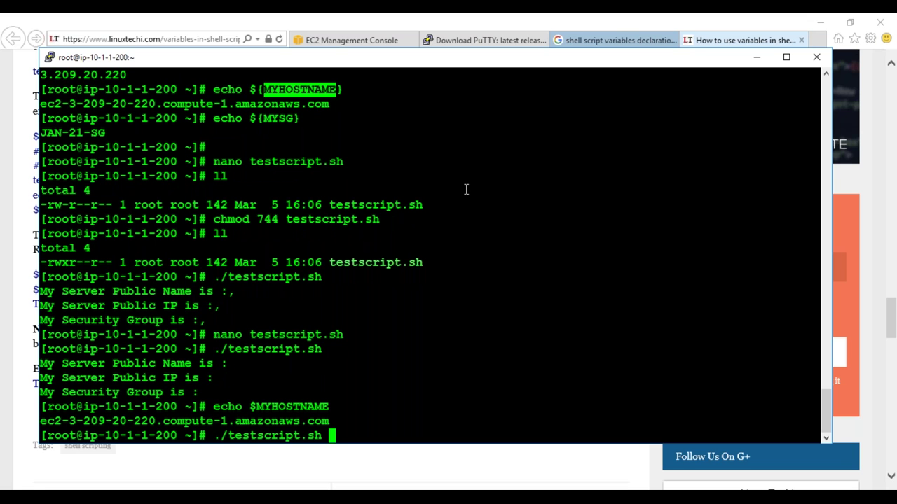
key(Return)
text(nano testscript.sh)
key(Return)
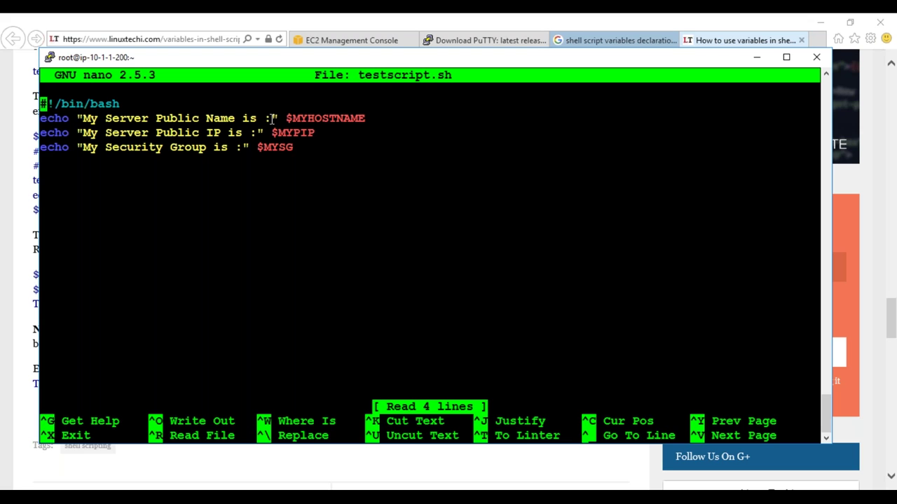
drag(287, 119, 362, 119)
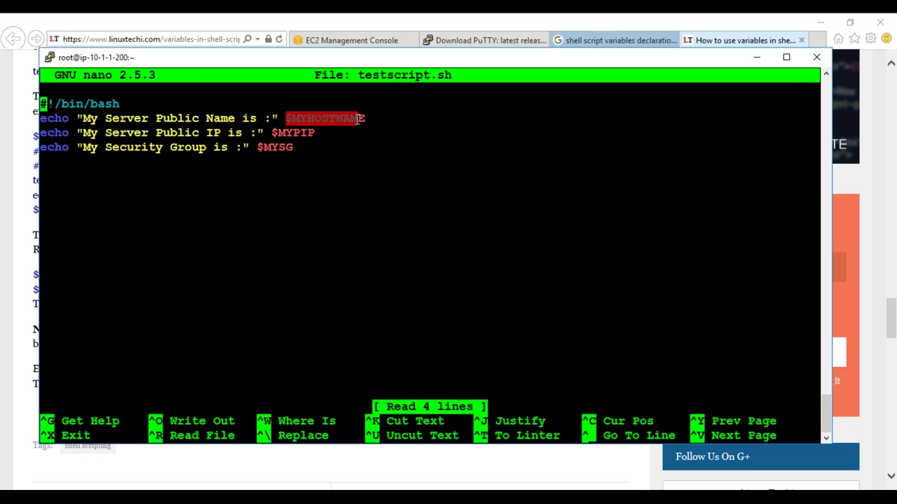
key(ctrl+x)
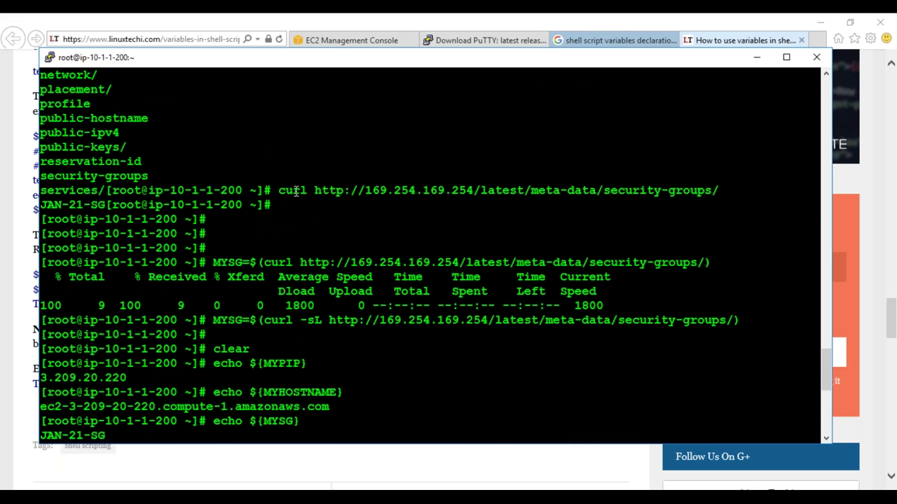
Select the security-groups metadata curl command in the terminal.
drag(279, 190, 718, 191)
drag(648, 194, 706, 202)
click(694, 205)
Copy the security-groups curl command and switch to the EC2 Management Console.
drag(279, 191, 718, 190)
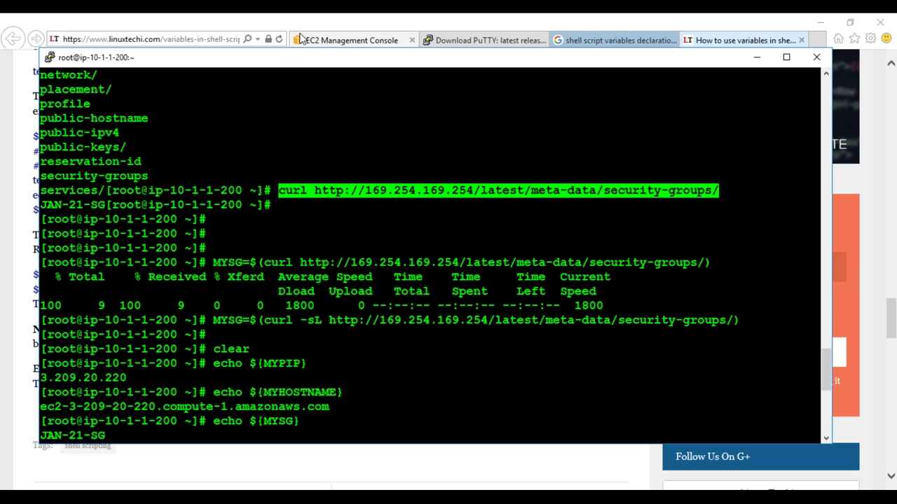
click(326, 40)
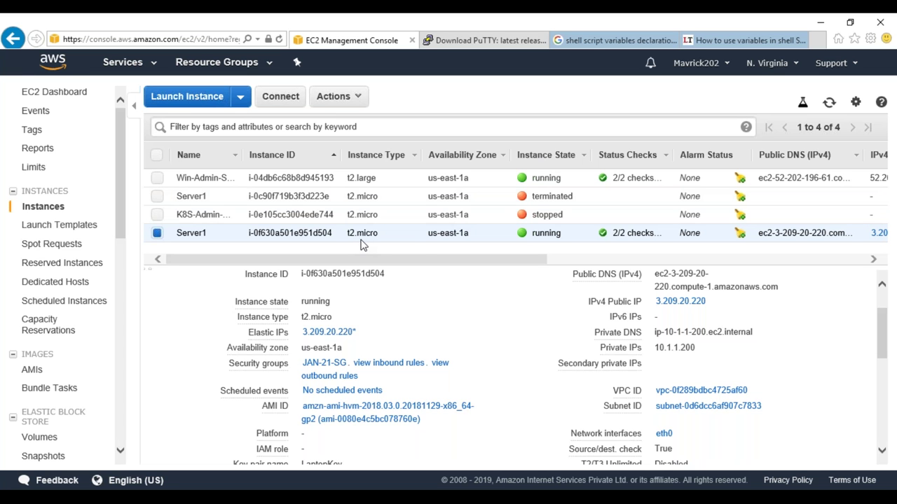
right_click(428, 239)
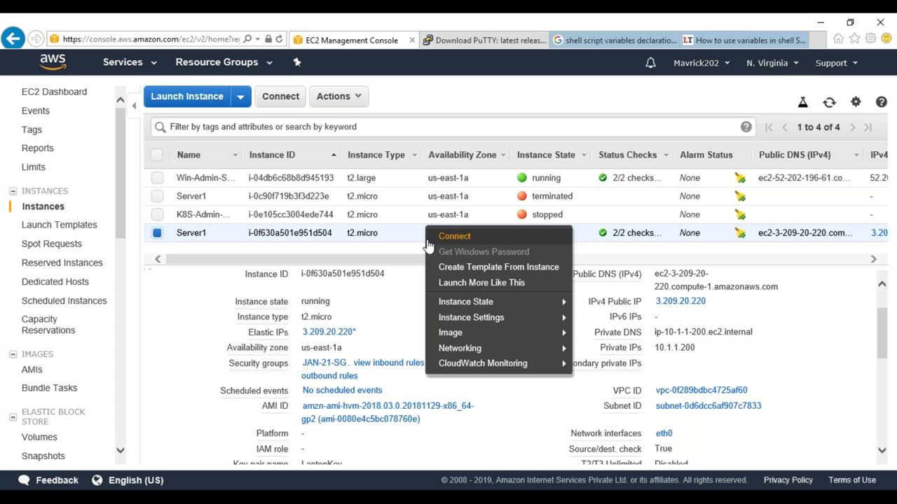
click(456, 303)
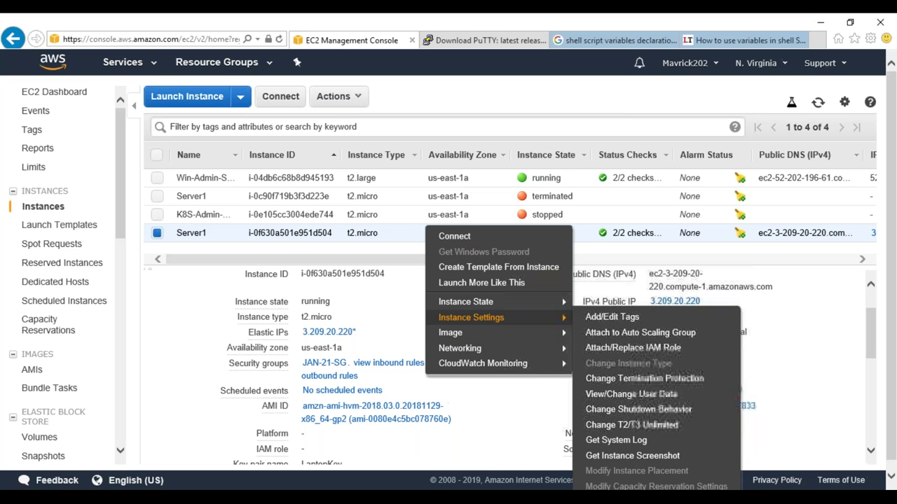
mouse_move(450, 333)
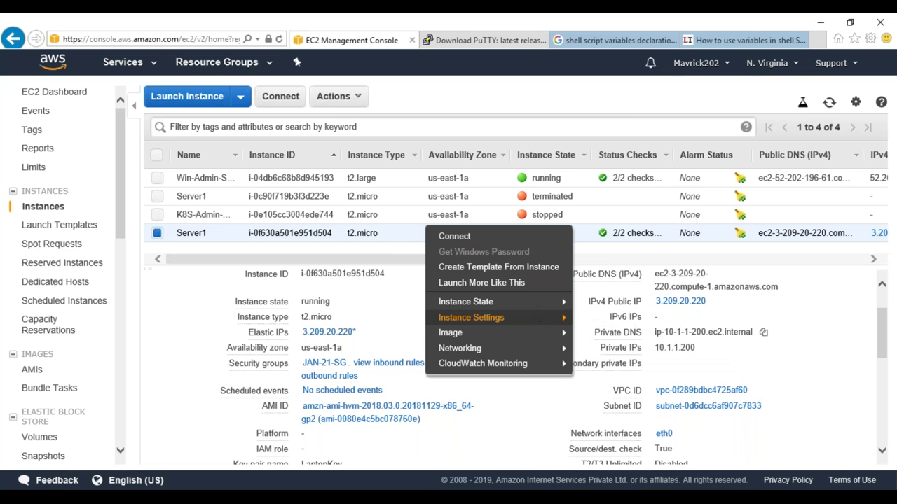
click(394, 245)
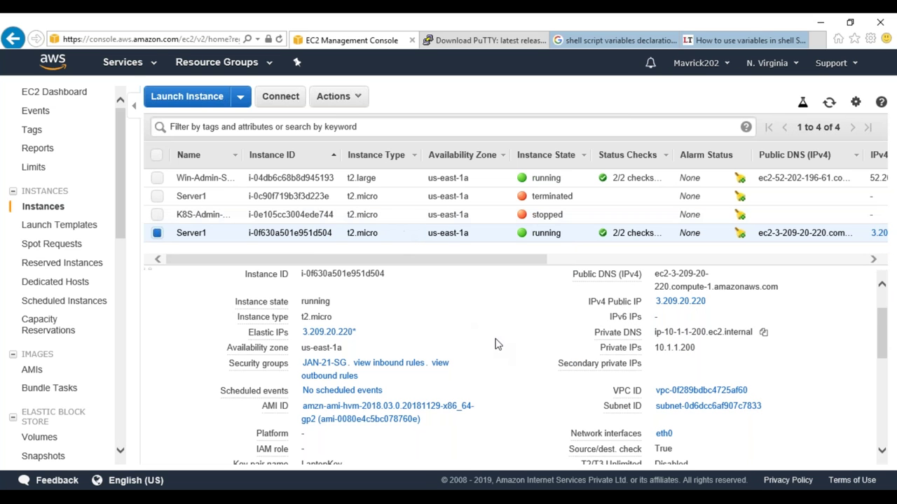
right_click(200, 230)
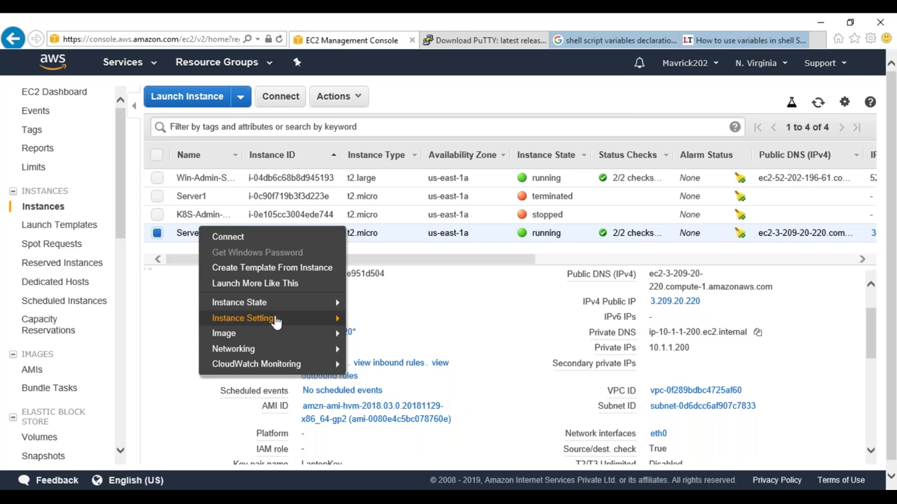
mouse_move(277, 321)
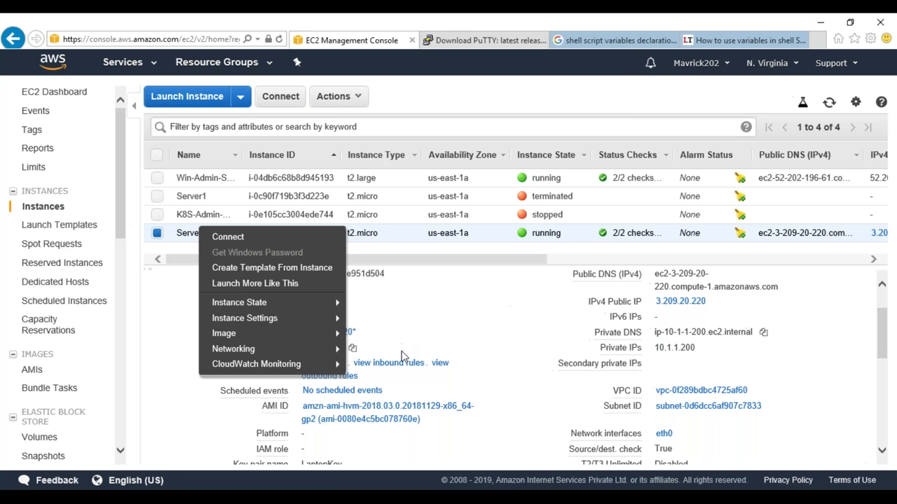
mouse_move(339, 330)
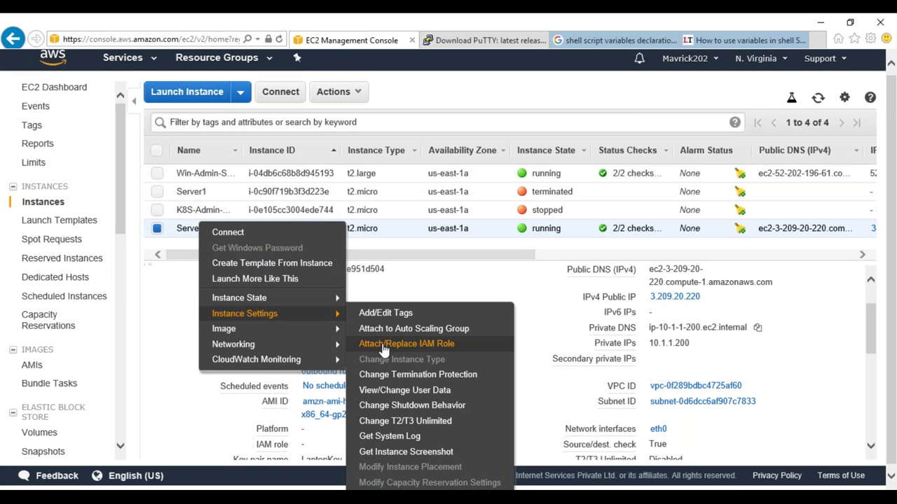
mouse_move(384, 361)
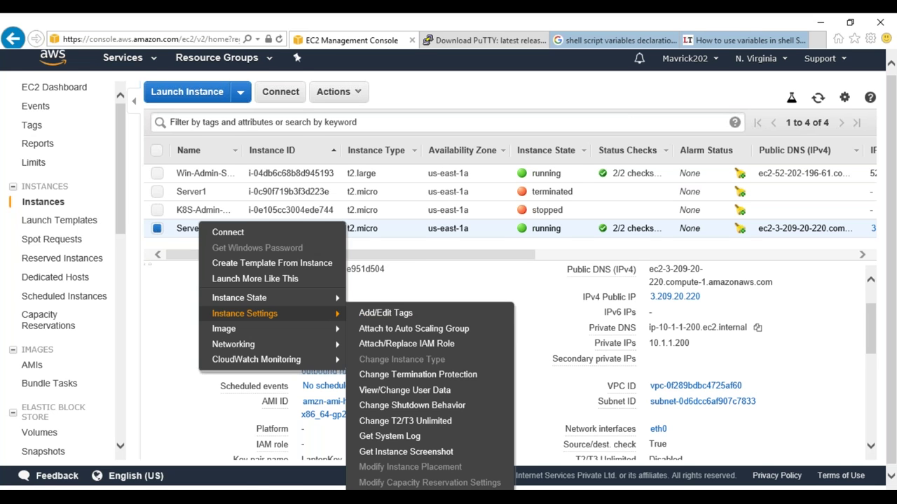
click(415, 262)
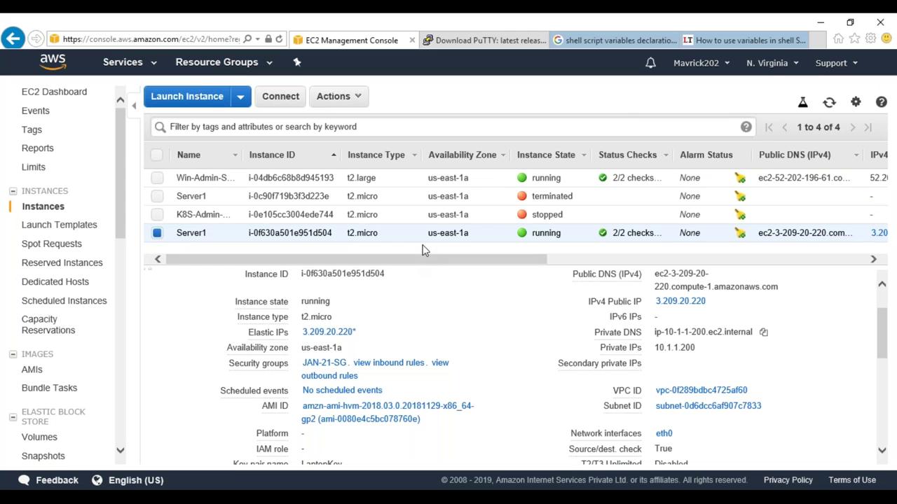
right_click(379, 238)
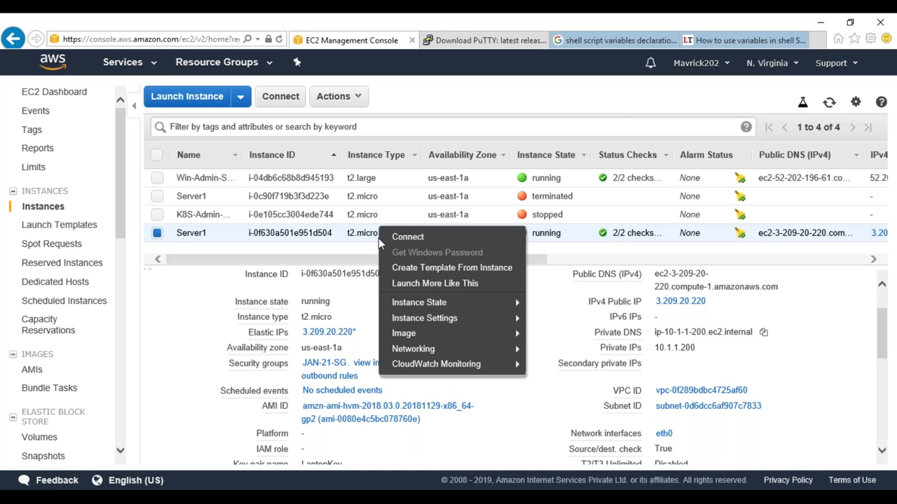
click(333, 263)
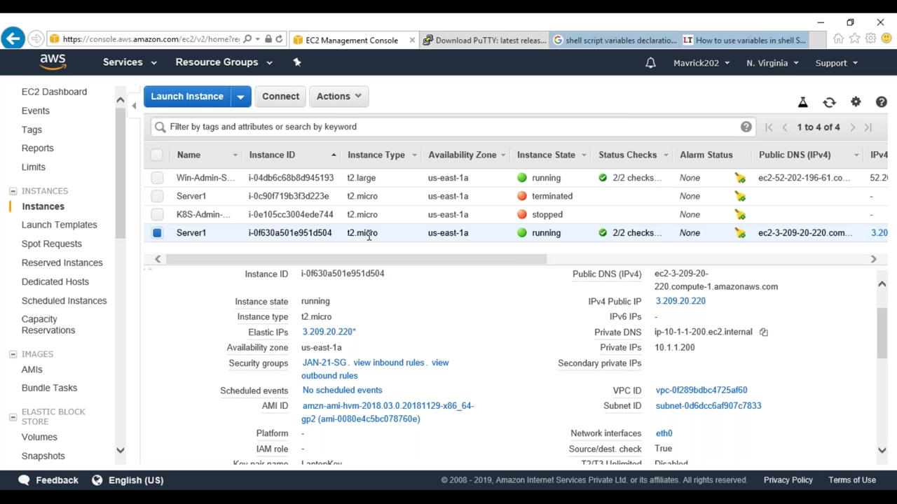
Stop the Server1 instance i-0f630a501e951d504 and confirm with Yes, Stop.
right_click(370, 233)
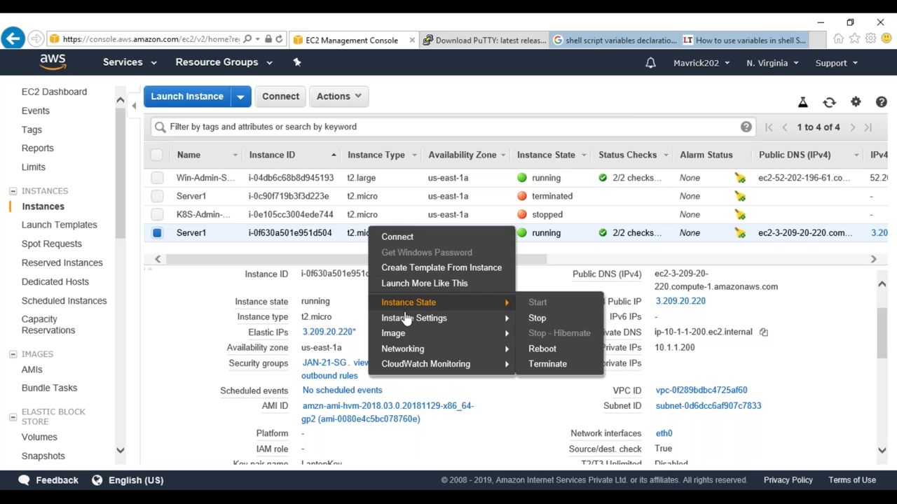
mouse_move(513, 302)
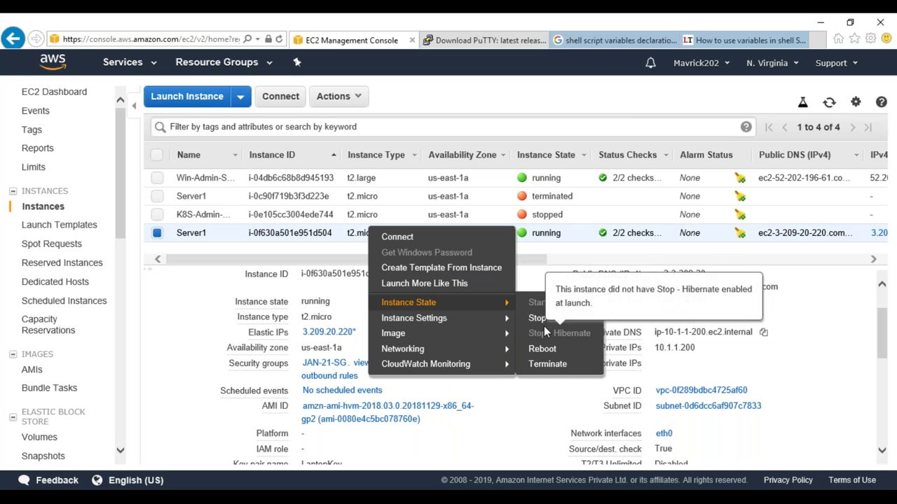
click(537, 319)
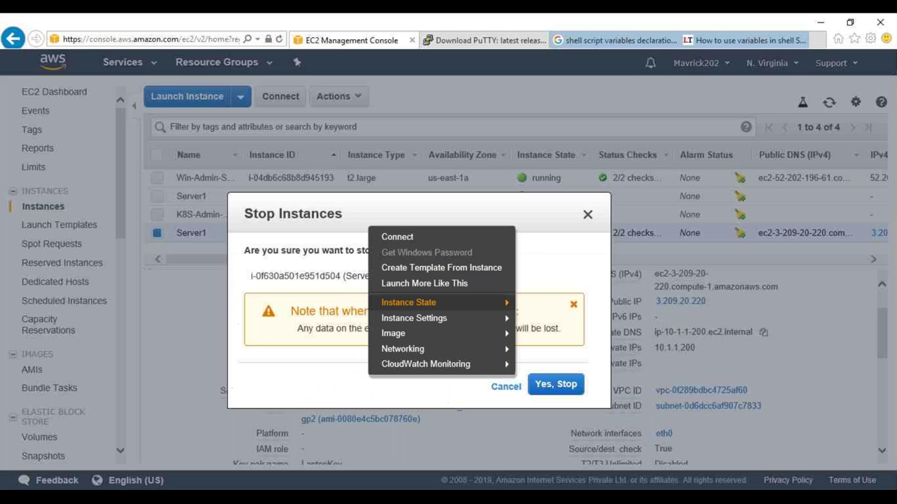
click(555, 384)
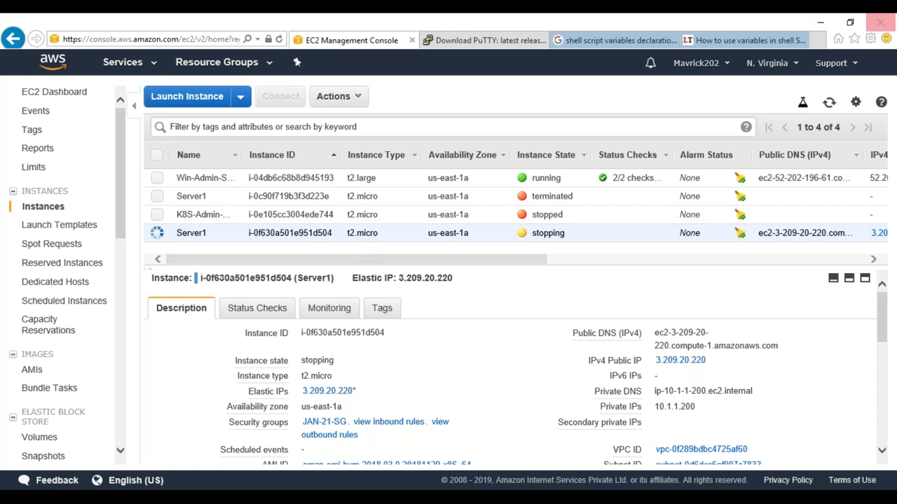
Check Server1's LaptopKey key pair in the Description, then refresh until Server1 shows stopped.
click(829, 103)
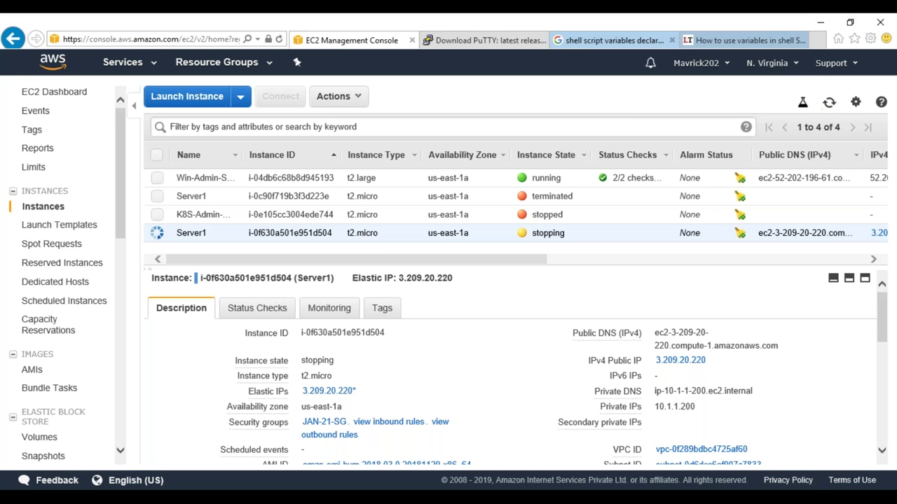
right_click(344, 236)
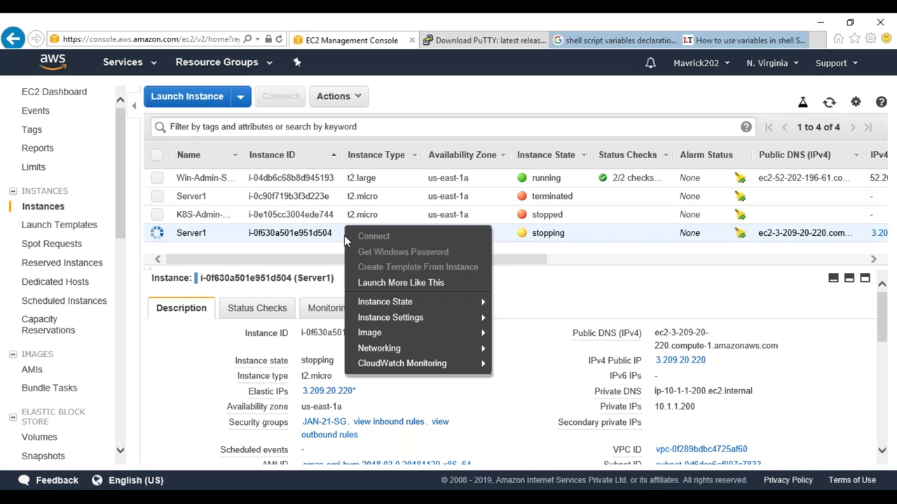
click(540, 265)
scroll(493, 357, down, 2)
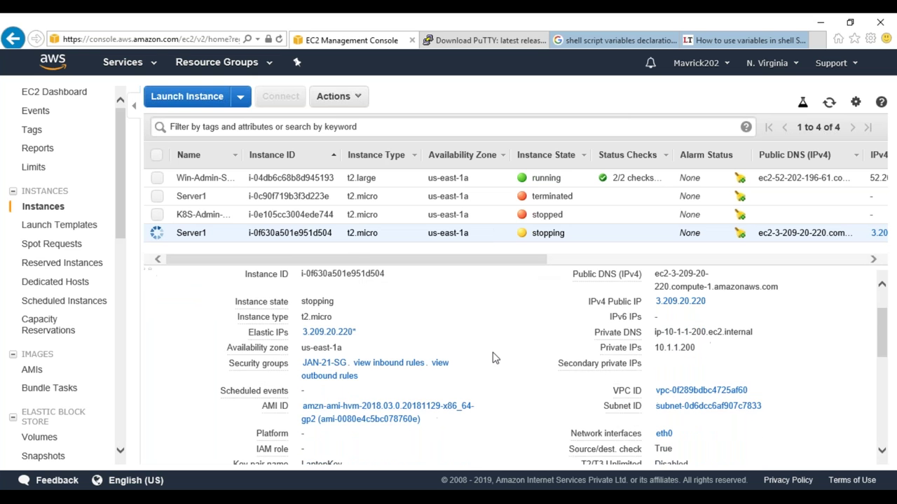
scroll(493, 357, down, 1)
drag(343, 435, 234, 435)
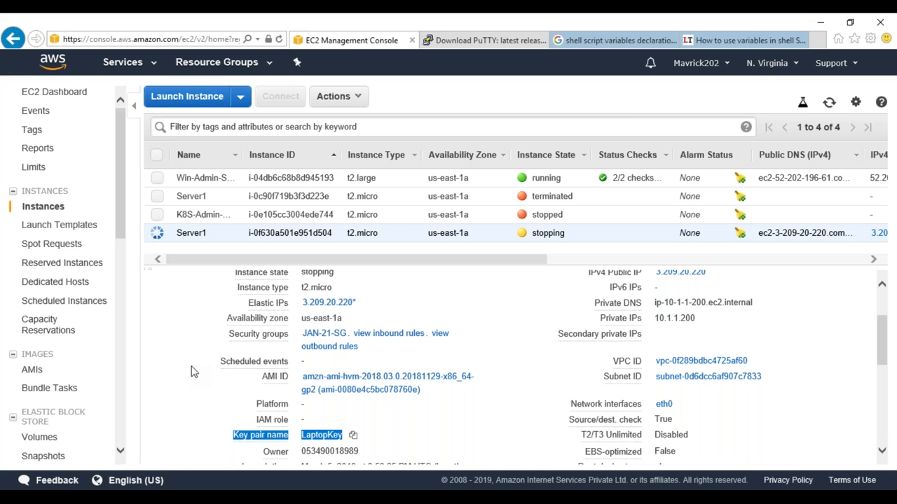
scroll(194, 372, up, 2)
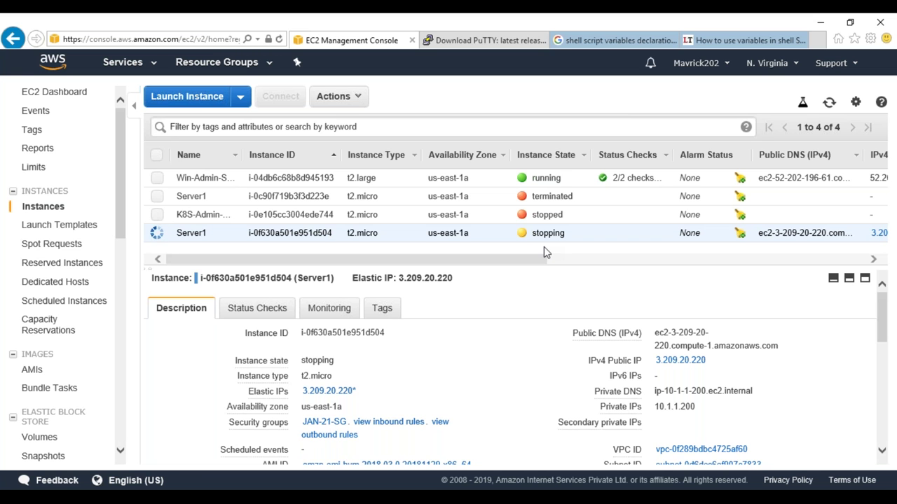
click(830, 104)
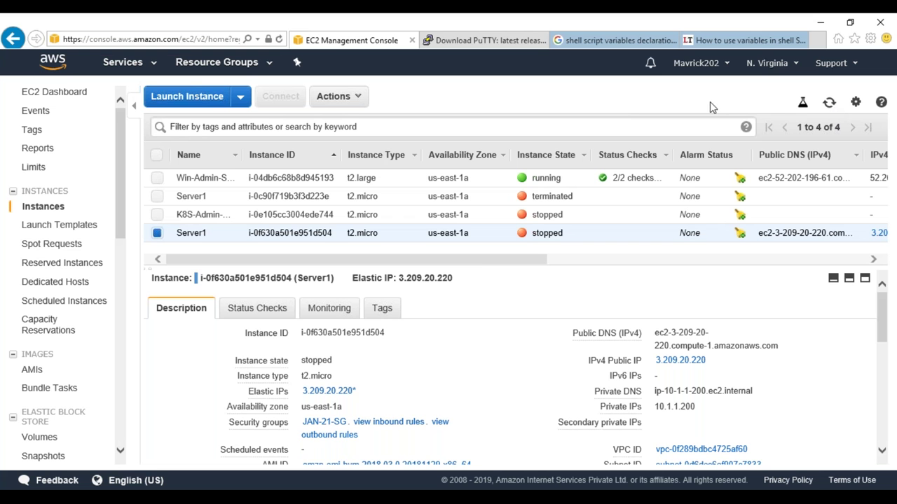
Change Server1's instance type from t2.micro to t2.small.
right_click(380, 232)
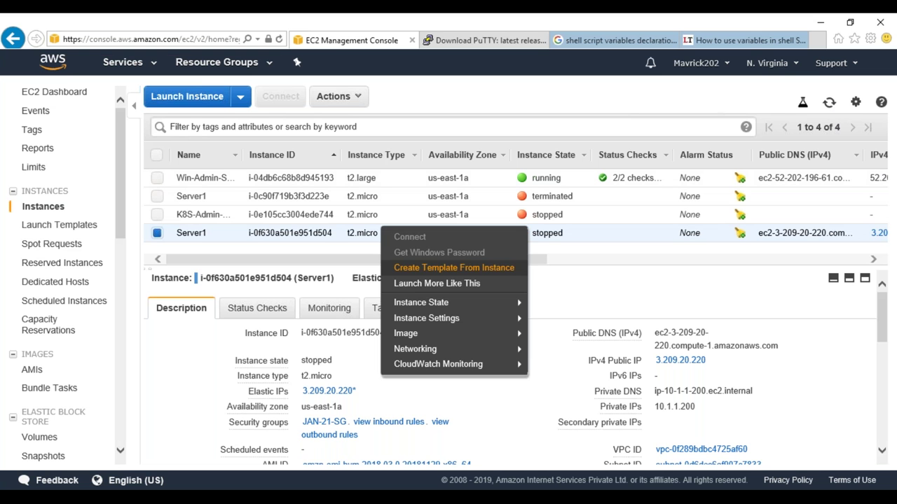
mouse_move(426, 318)
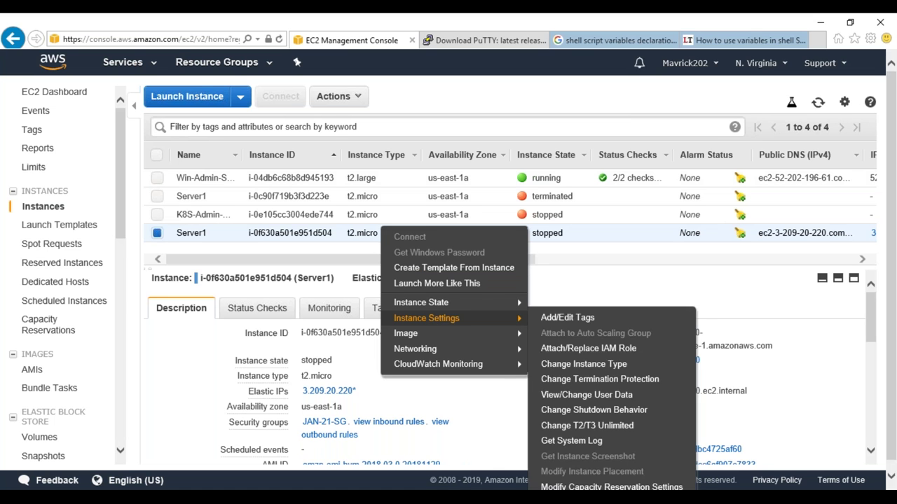
scroll(536, 328, down, 1)
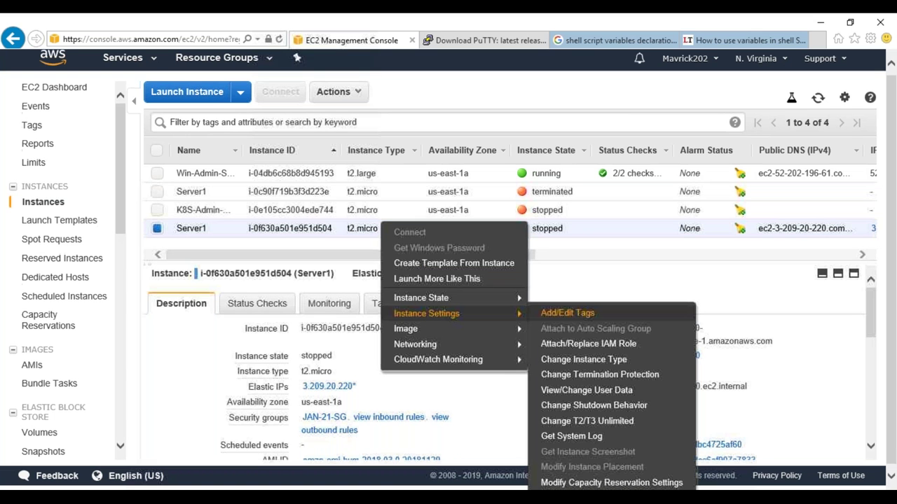
click(584, 360)
click(419, 264)
click(414, 198)
click(452, 316)
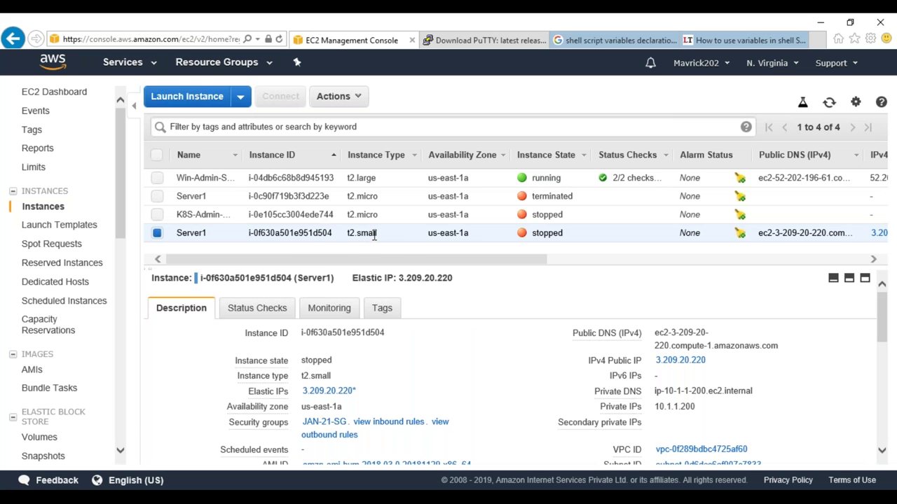
Start Server1 again, confirm with Yes, Start, and refresh its state.
right_click(374, 235)
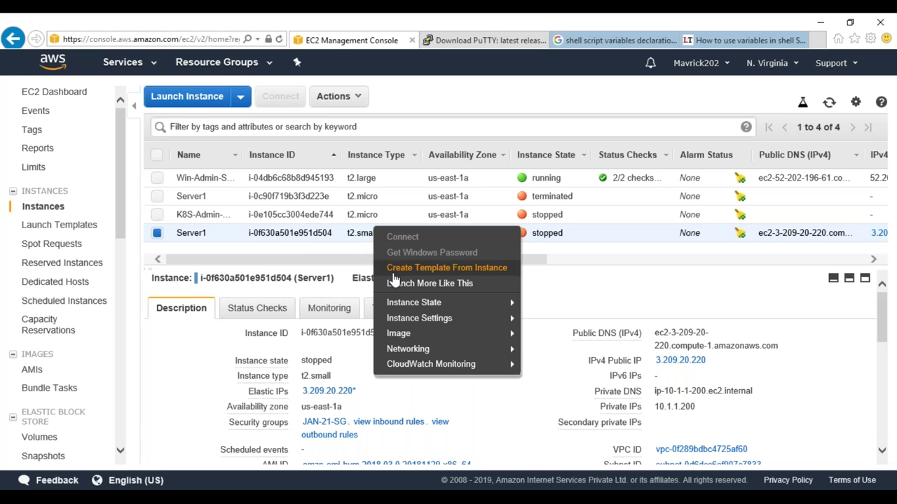
mouse_move(404, 302)
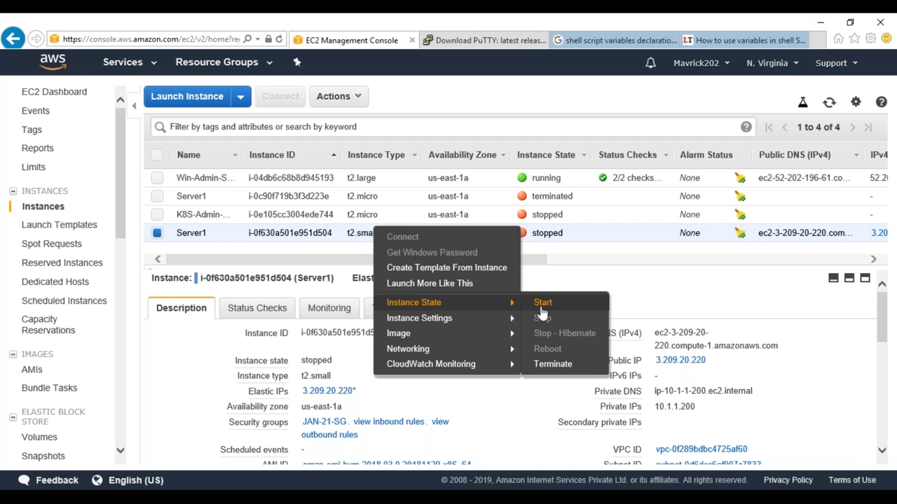
click(542, 306)
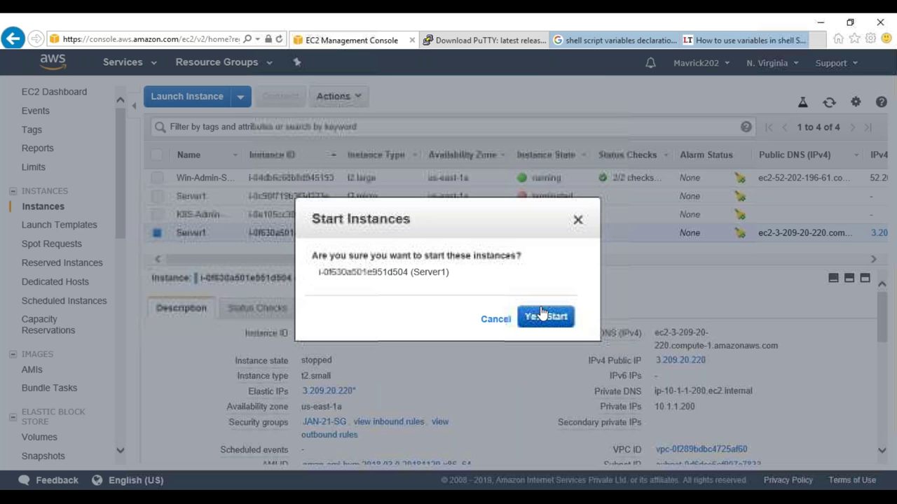
click(543, 315)
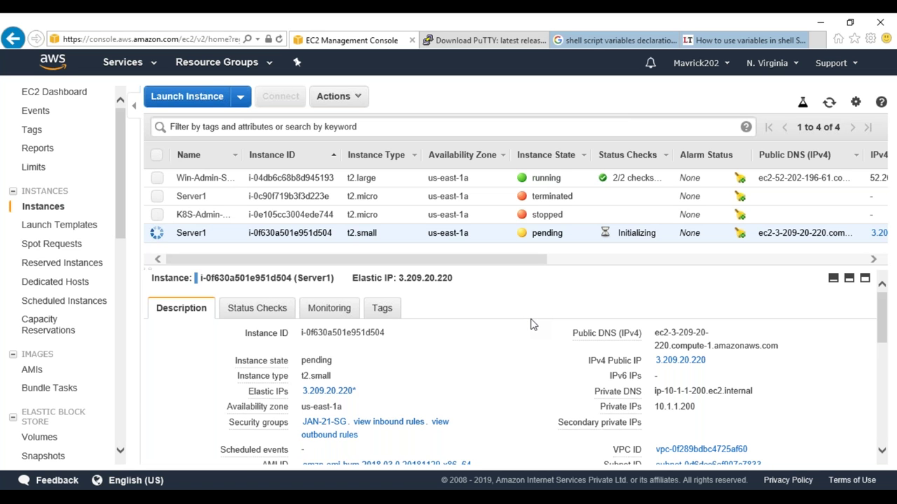
click(829, 104)
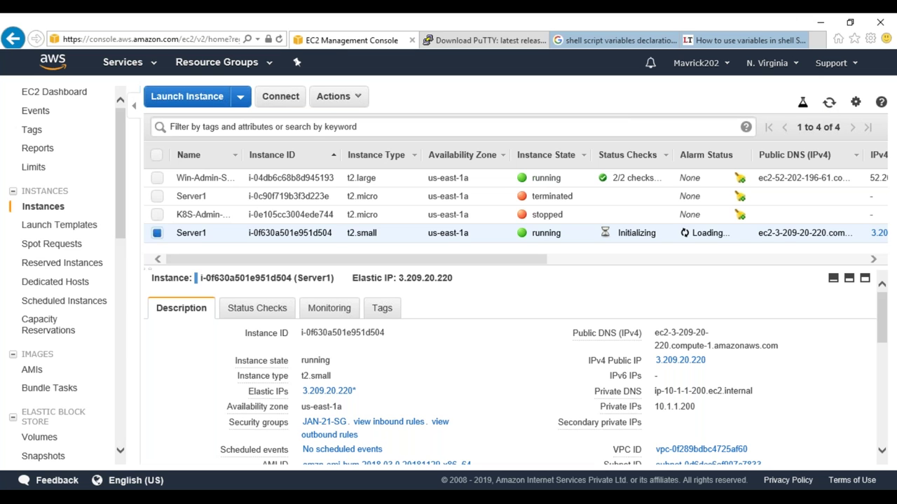
Search Google for 'aws create private key from public key', refining the query.
click(620, 42)
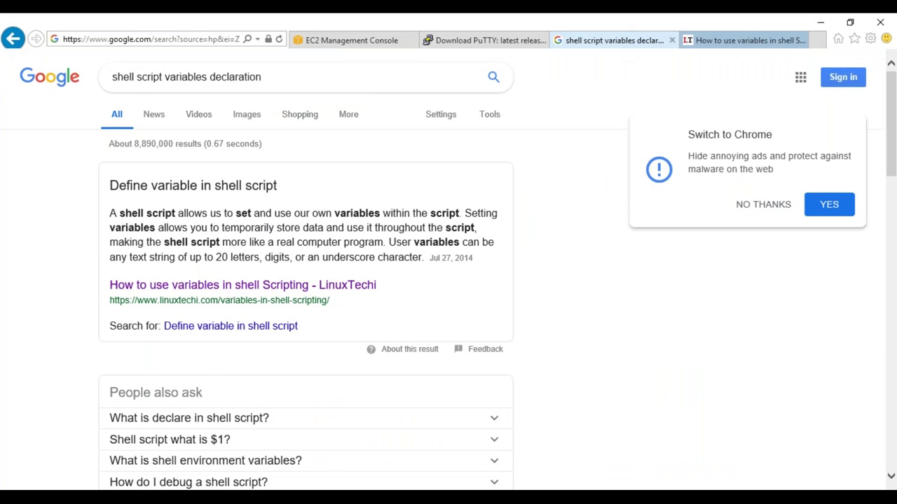
text(create private )
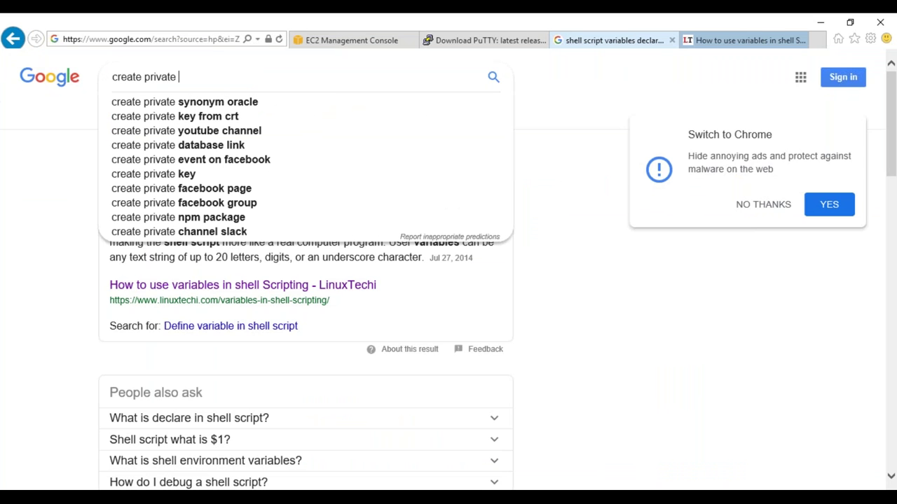
text(key from crt)
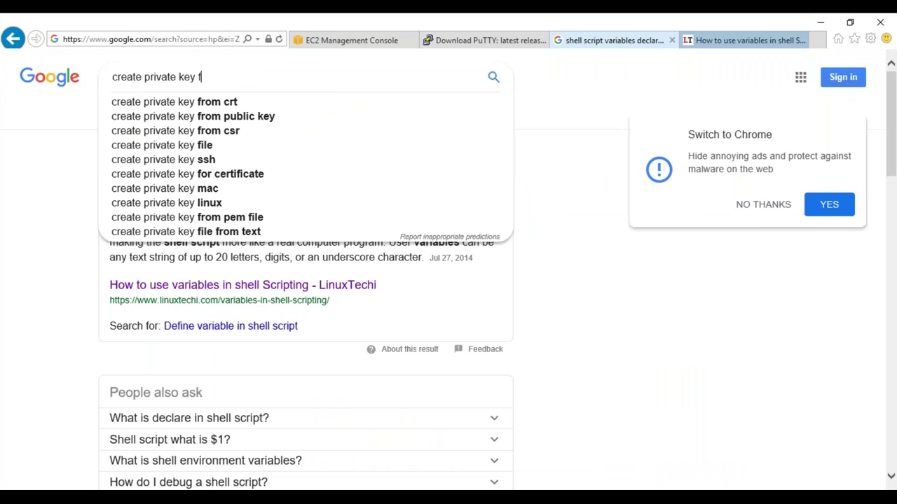
key(Down)
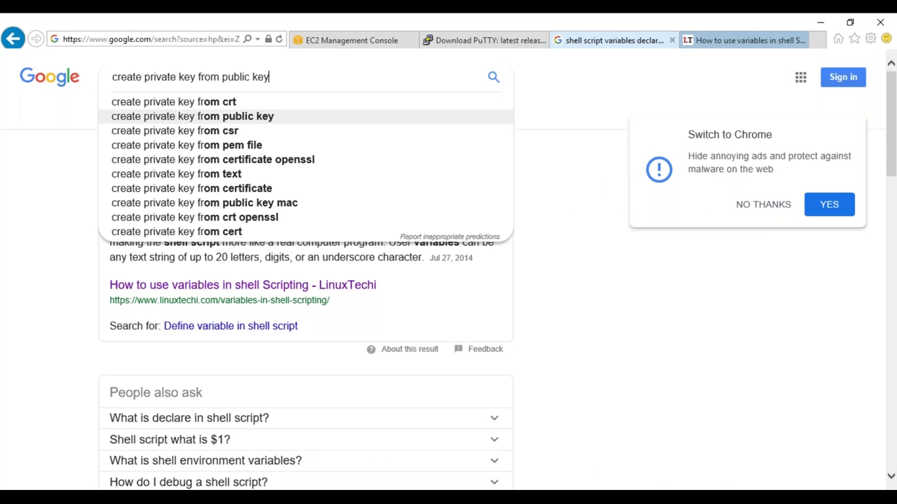
key(Return)
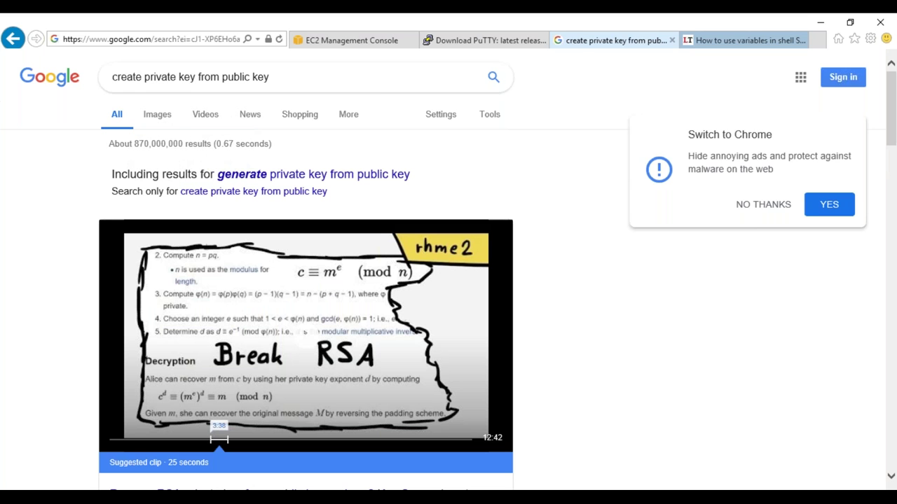
click(352, 83)
text(aws)
click(287, 102)
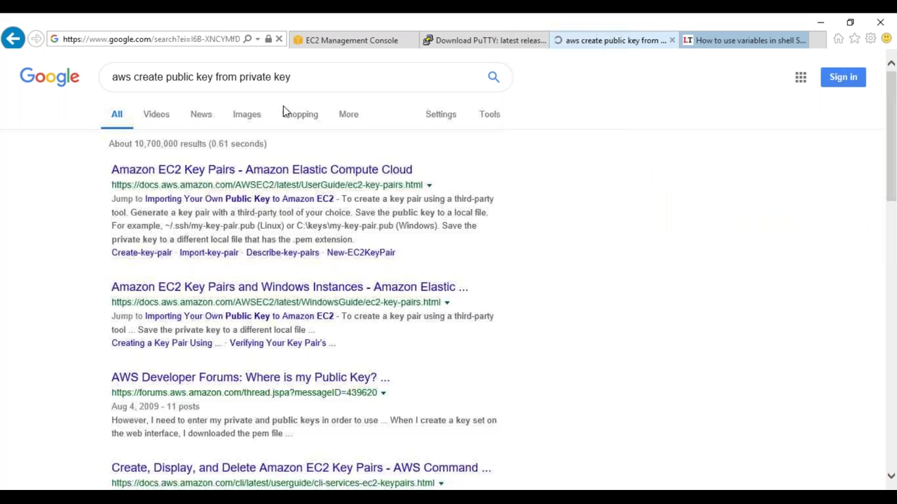
drag(290, 77, 167, 77)
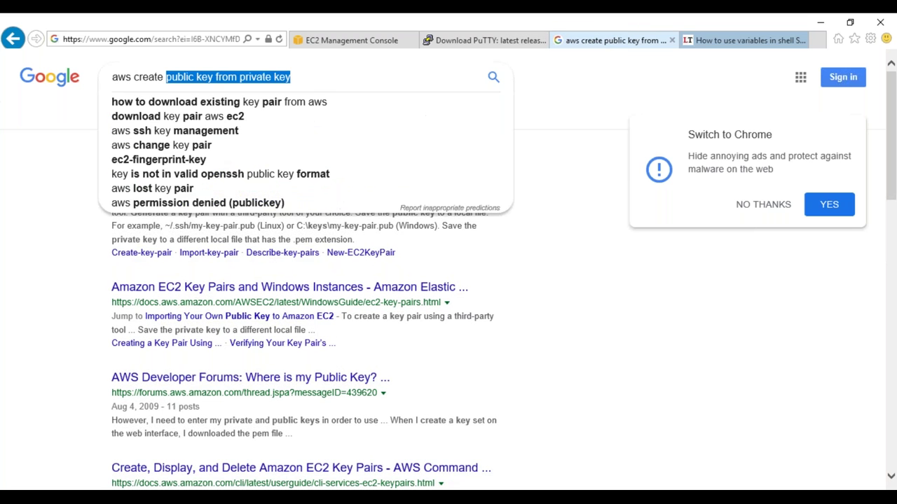
text(private key from pu)
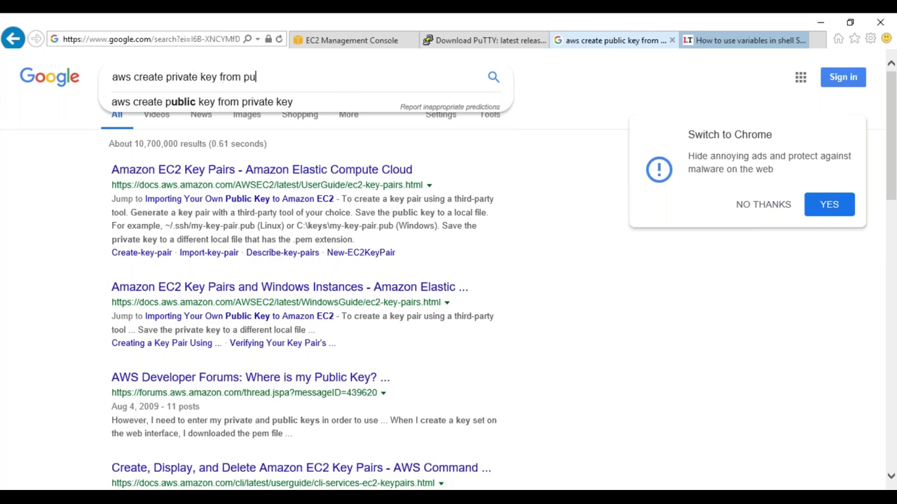
text(blic key)
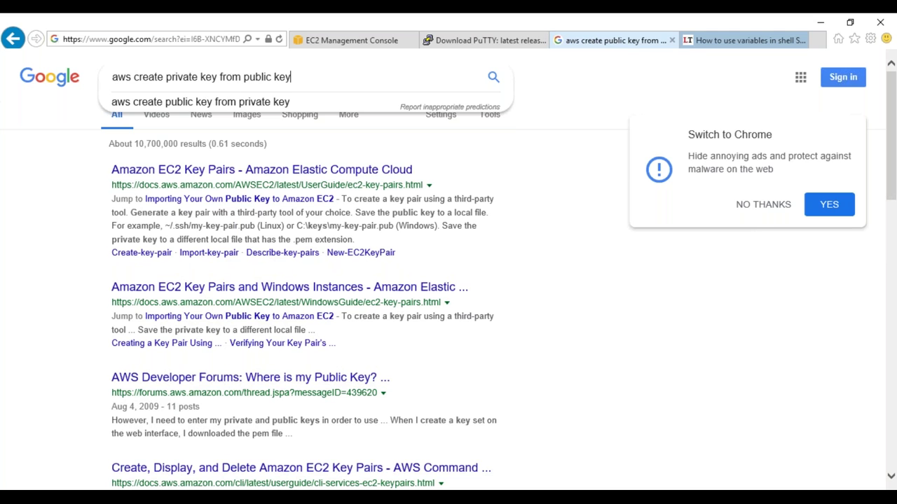
key(Return)
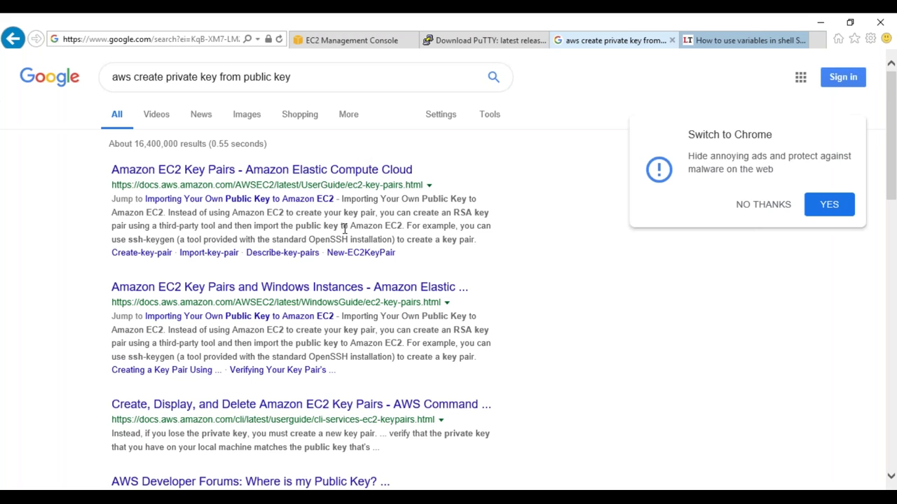
Read through the search results, then return to the EC2 Management Console.
scroll(344, 229, down, 1)
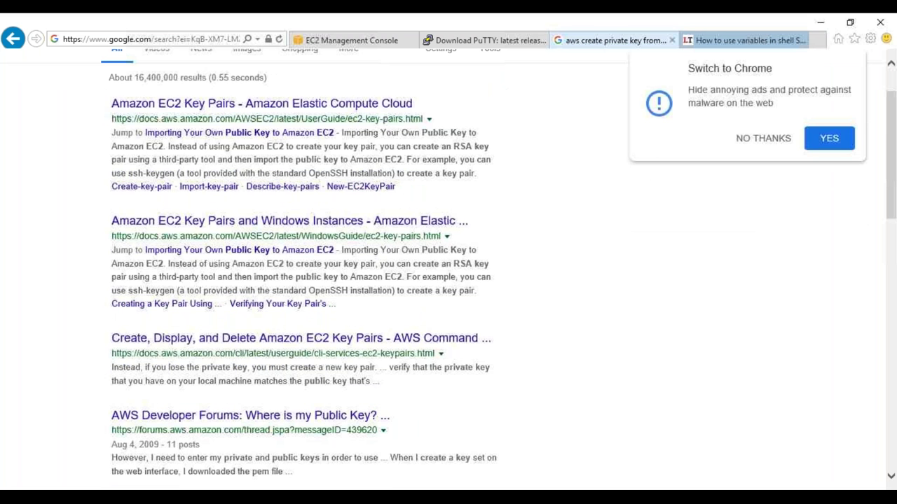
scroll(344, 229, down, 1)
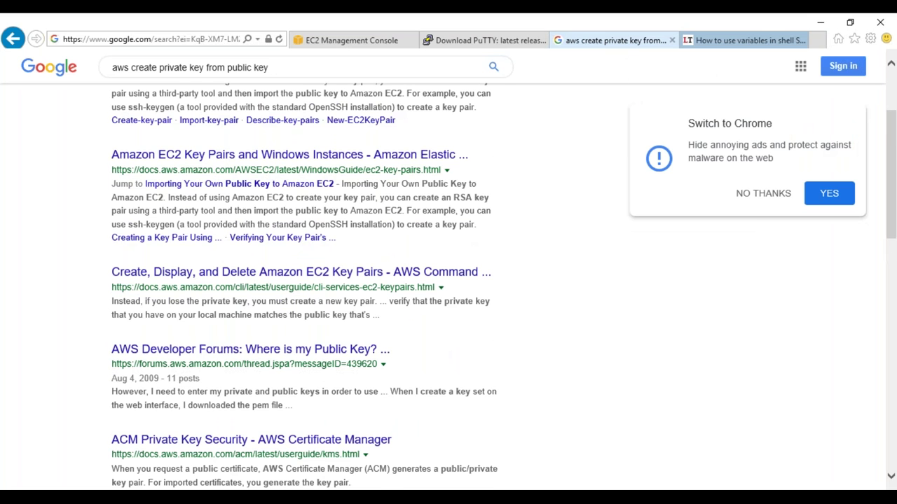
scroll(305, 280, down, 2)
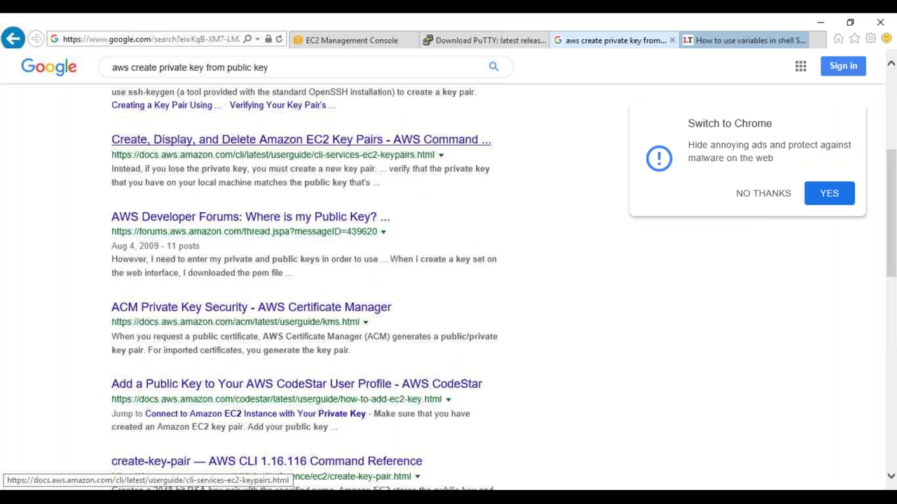
scroll(301, 280, down, 1)
scroll(305, 280, down, 1)
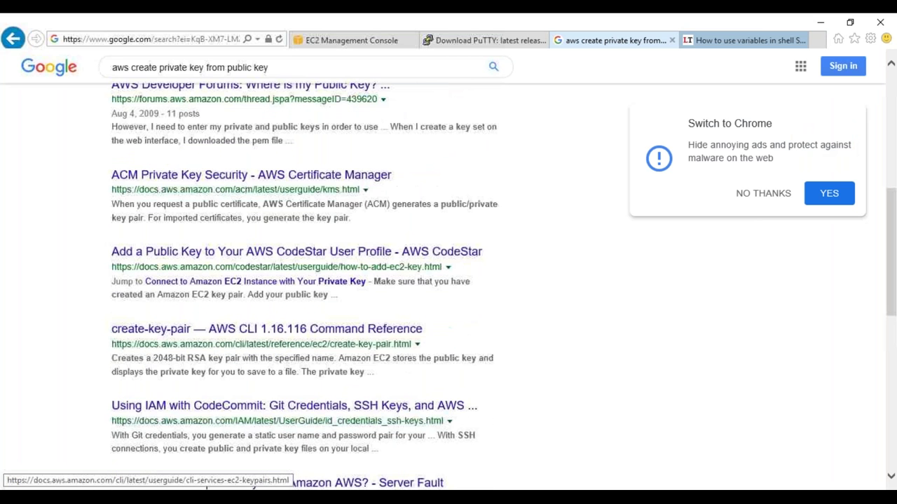
scroll(305, 280, down, 1)
scroll(305, 281, down, 1)
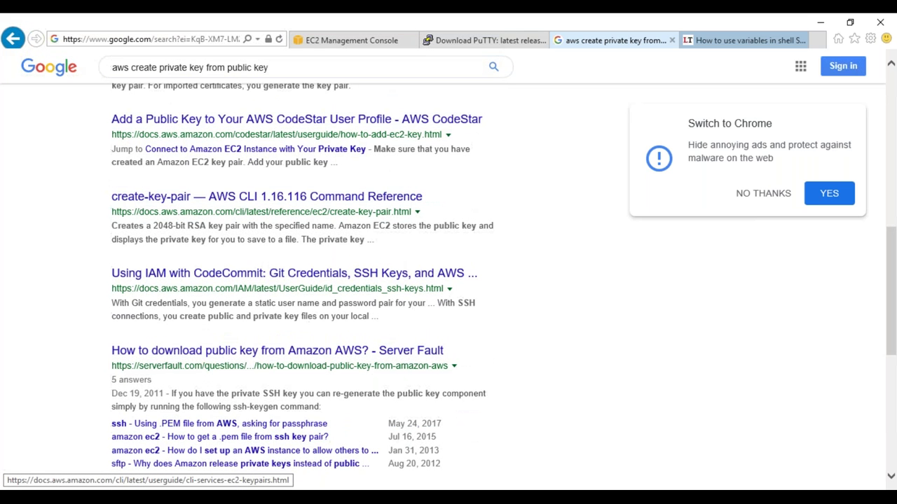
scroll(249, 310, down, 1)
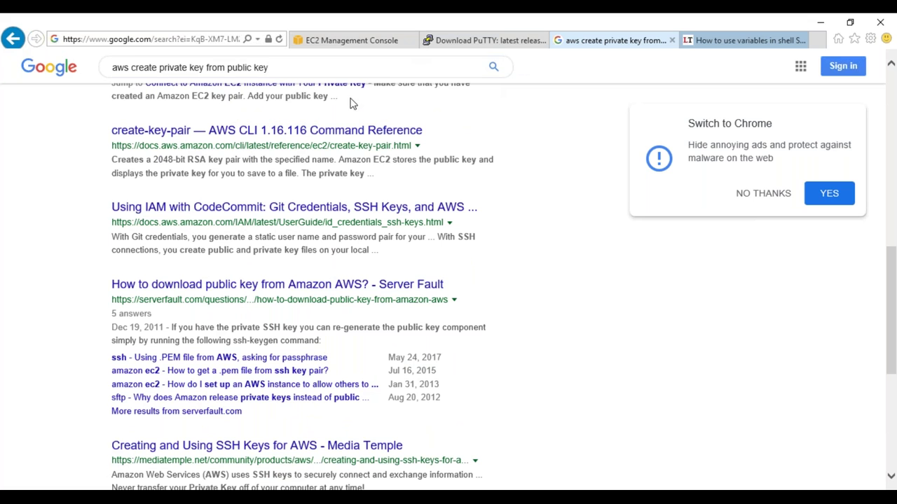
click(356, 44)
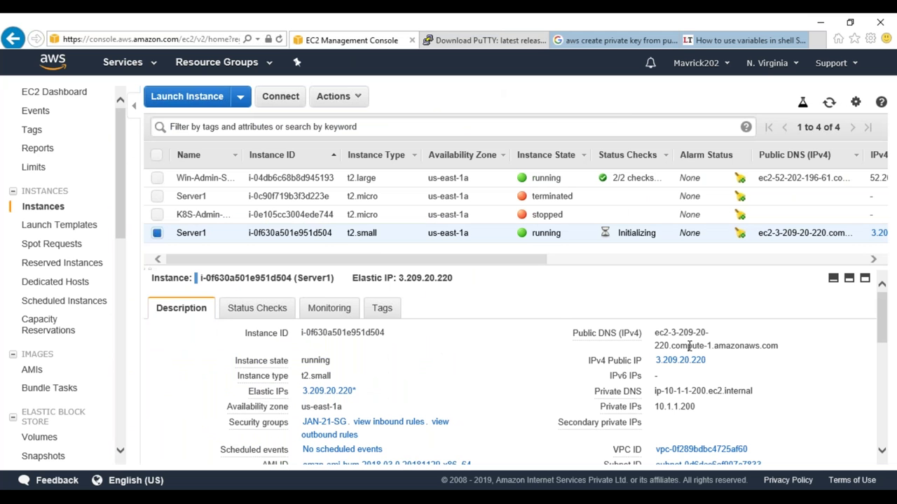
Dismiss the PuTTY fatal error and log back in as ec2-user with the key passphrase.
click(788, 349)
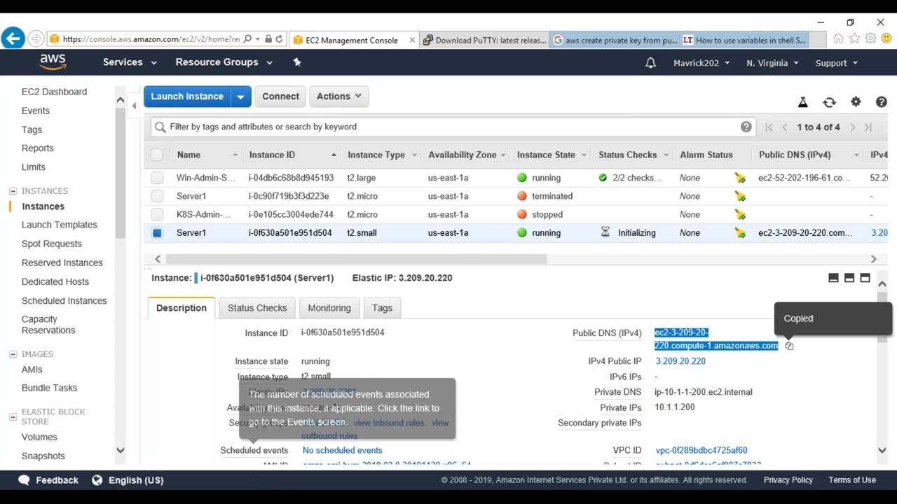
mouse_move(272, 498)
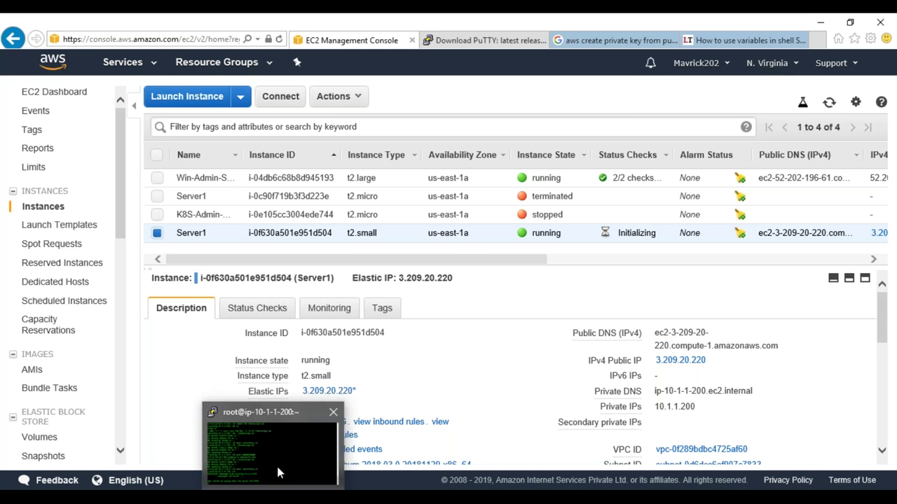
mouse_move(278, 470)
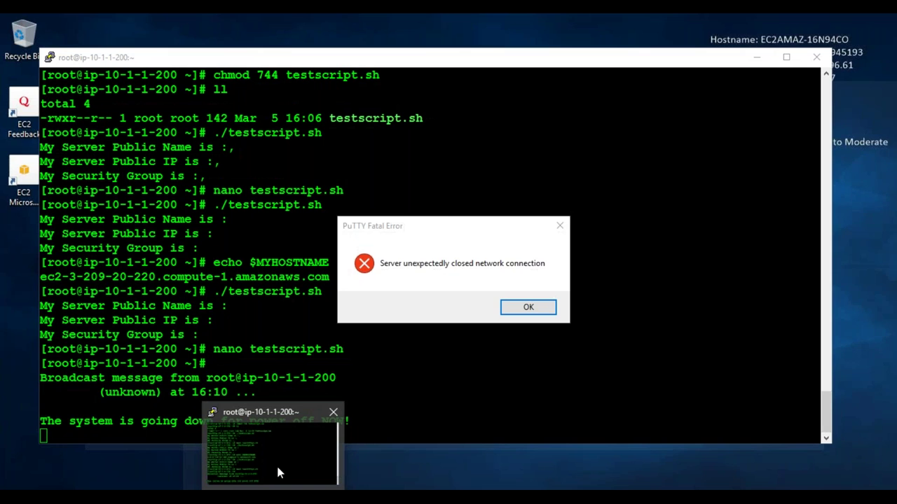
click(276, 463)
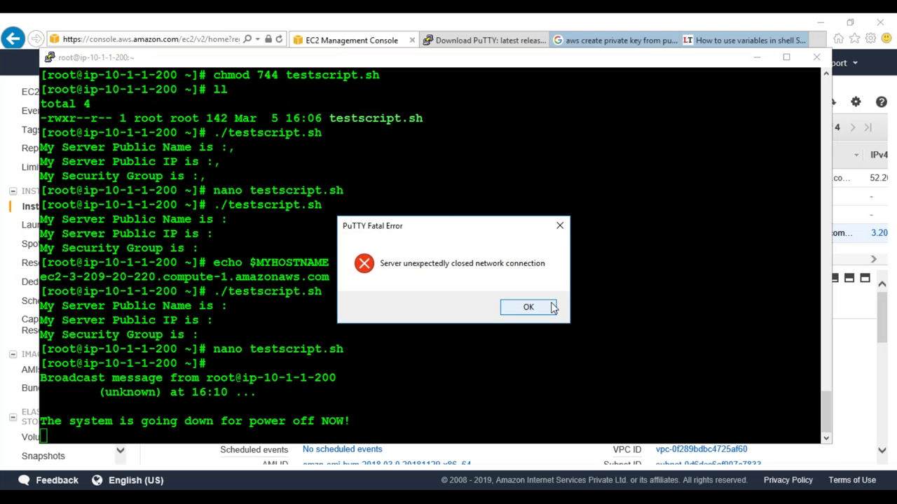
click(528, 307)
key(Return)
Become root with sudo su - and clear the terminal.
text(sudo su)
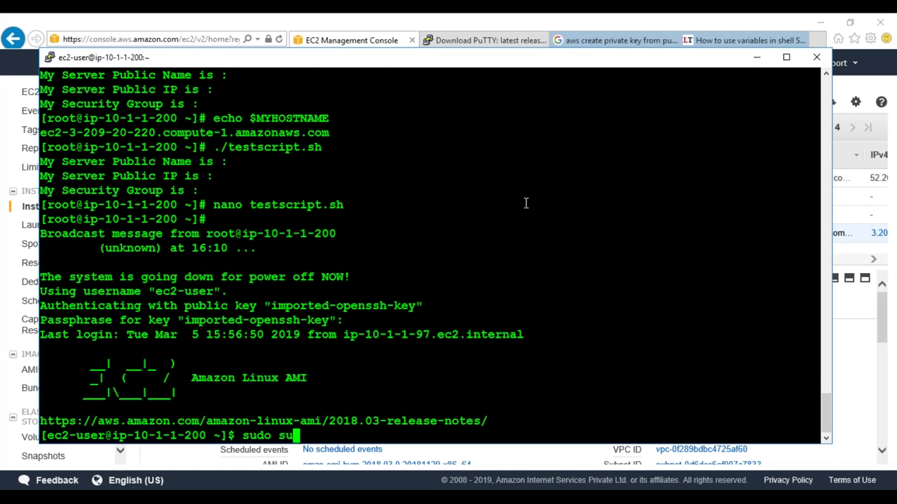
text( -)
key(Return)
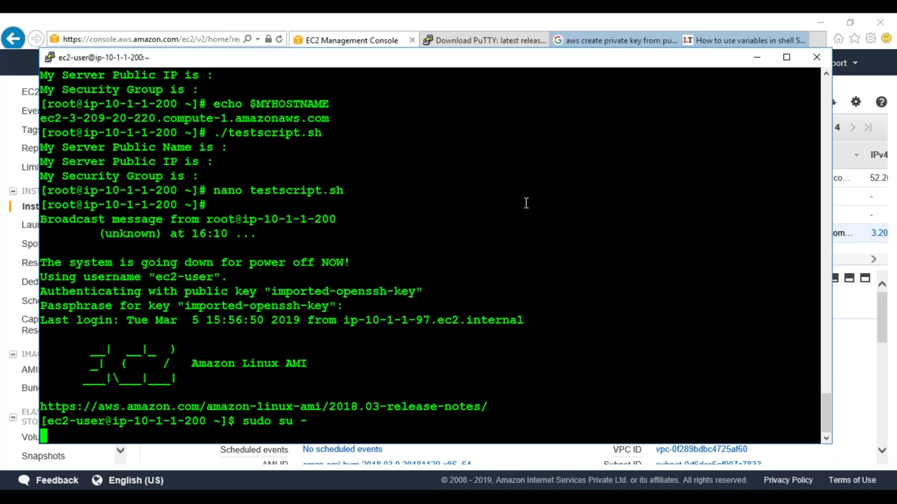
text(clear)
key(Return)
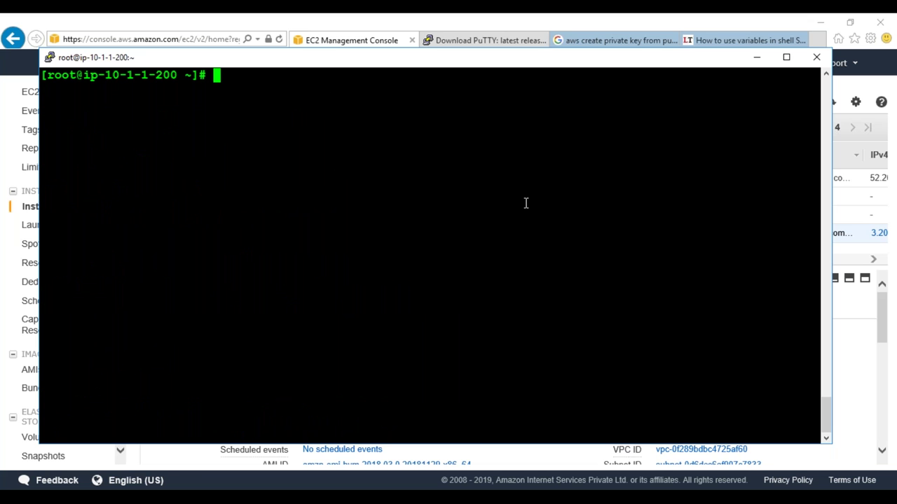
In /etc/ssh/sshd_config, uncomment PasswordAuthentication and change its value from no to yes.
text(nano /etc/s)
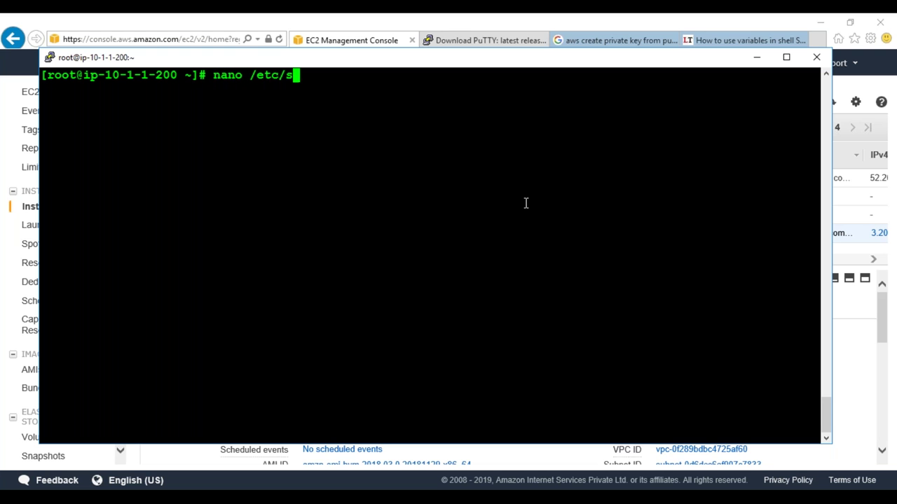
text(sh/sshd)
key(Tab)
key(Return)
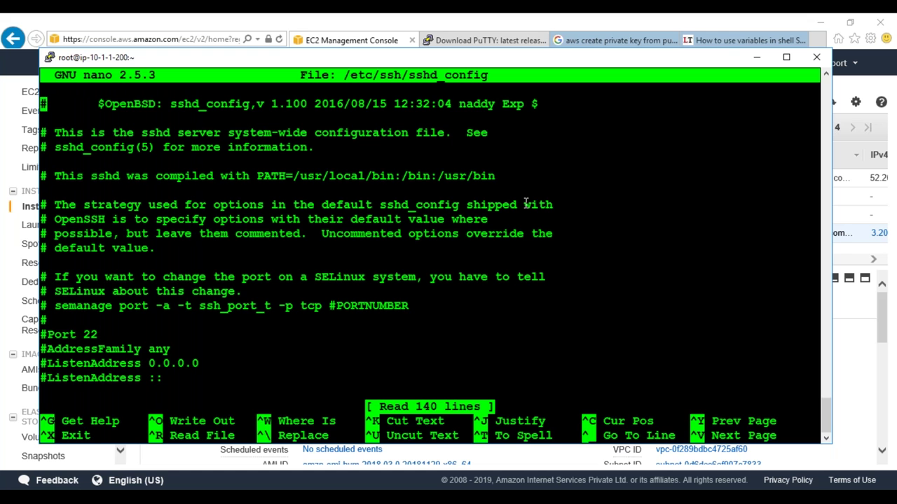
key(ctrl+w)
text(PasswordAuthen)
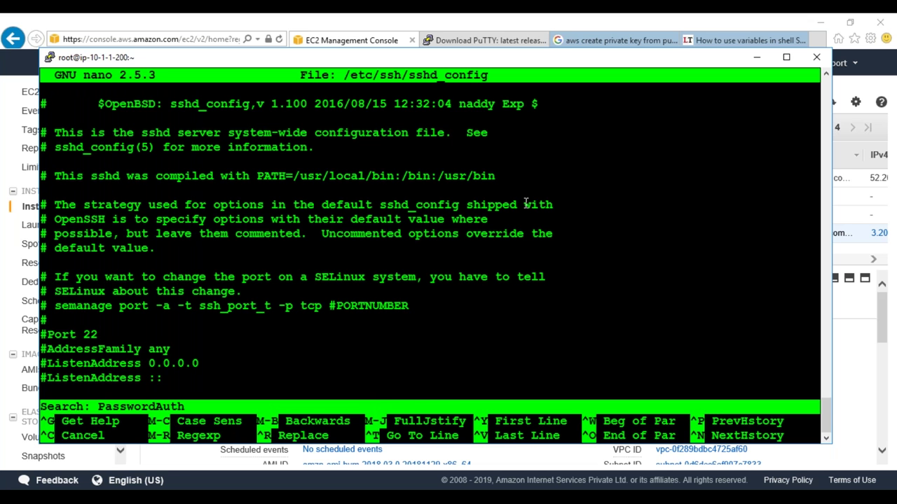
key(Return)
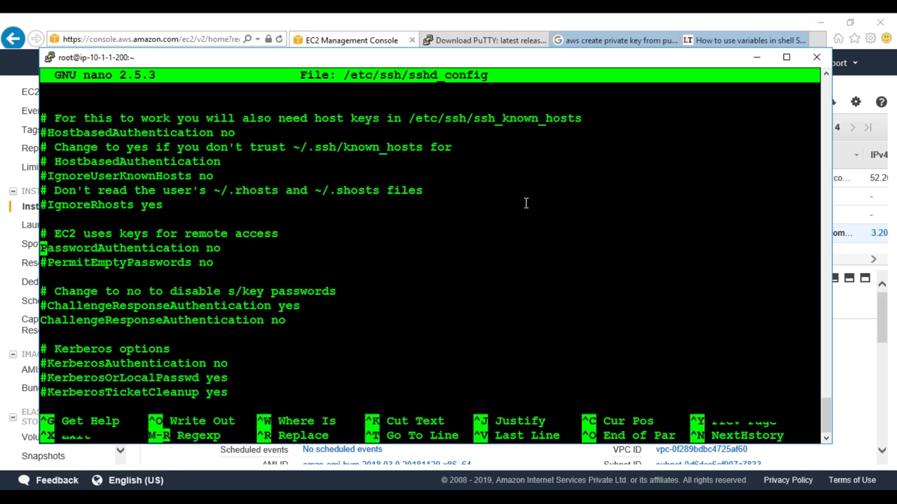
key(BackSpace)
key(Right)
key(Right)
key(Right)
key(Right)
key(Right)
key(Right)
key(Right)
key(Right)
key(Right)
key(Right)
key(Right)
key(Right)
key(Right)
key(Right)
key(Right)
key(Right)
key(Right)
key(Right)
key(Right)
key(Right)
key(Right)
key(Right)
key(Right)
key(Right)
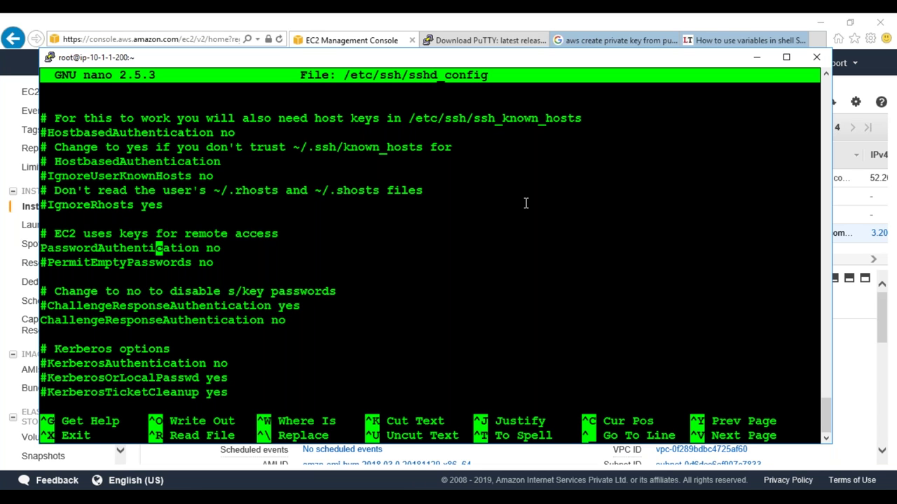
key(Right)
key(BackSpace)
key(BackSpace)
text(yes)
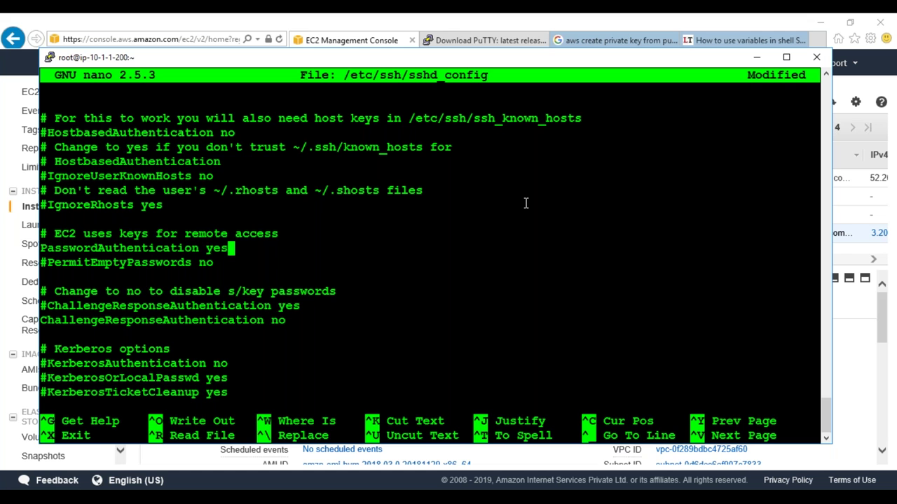
Save sshd_config, exit nano and restart the sshd service.
key(ctrl+o)
key(Return)
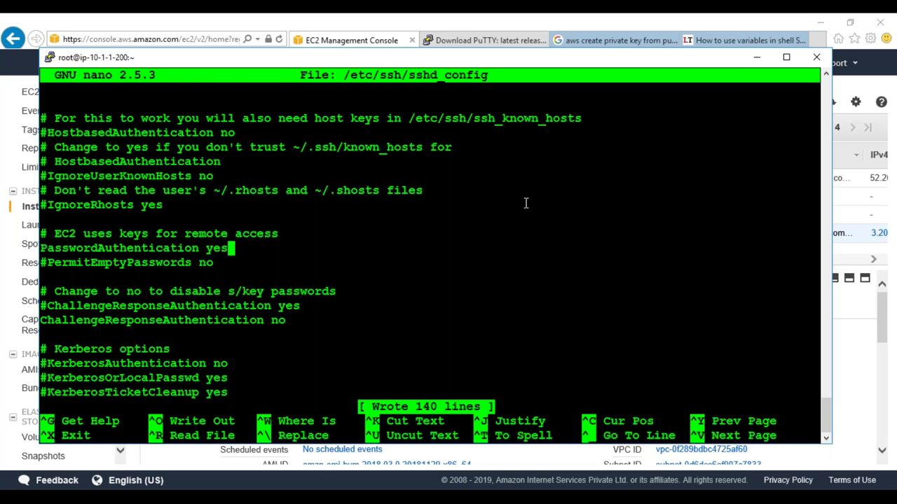
key(ctrl+x)
text(service sshd restart)
key(Return)
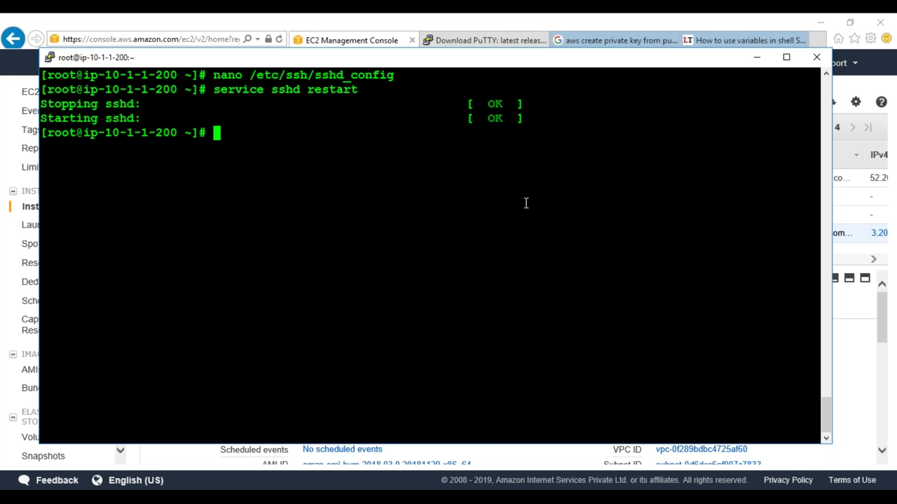
Create three new user accounts with useradd.
text(useradd)
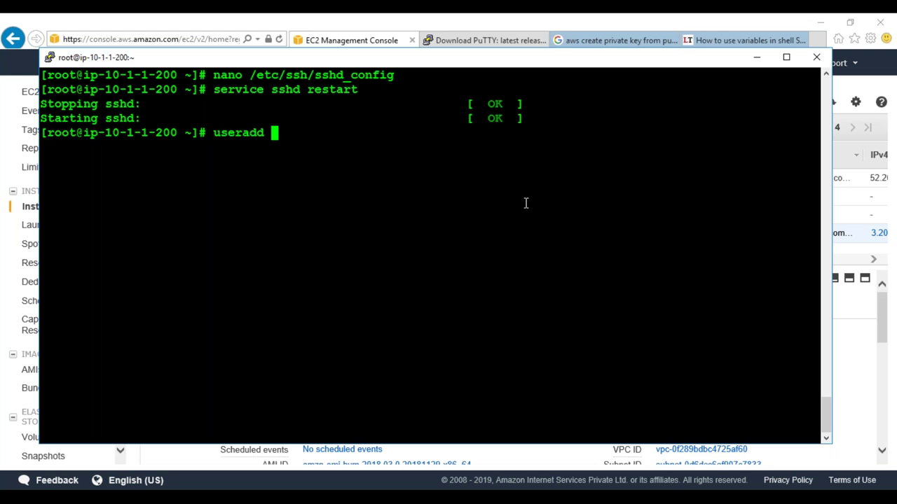
text( -)
key(BackSpace)
text(sree)
key(Return)
key(Up)
key(BackSpace)
key(BackSpace)
key(BackSpace)
key(BackSpace)
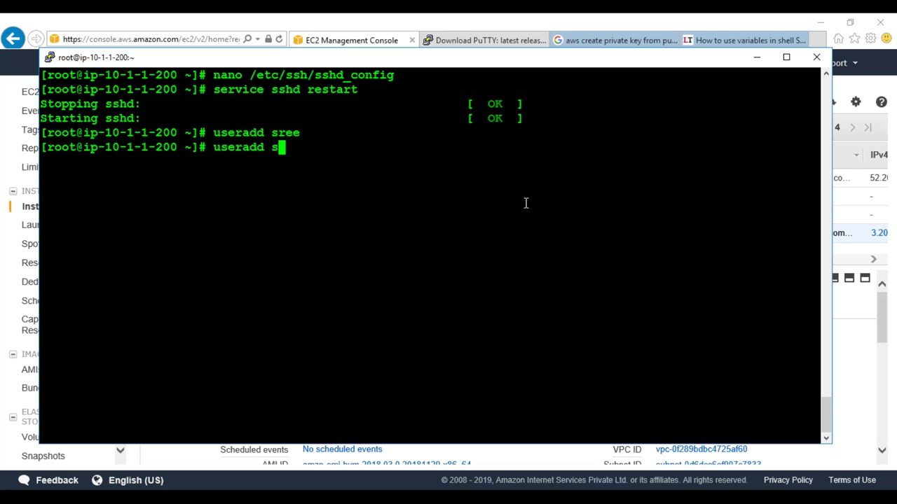
text(dinesh)
key(Return)
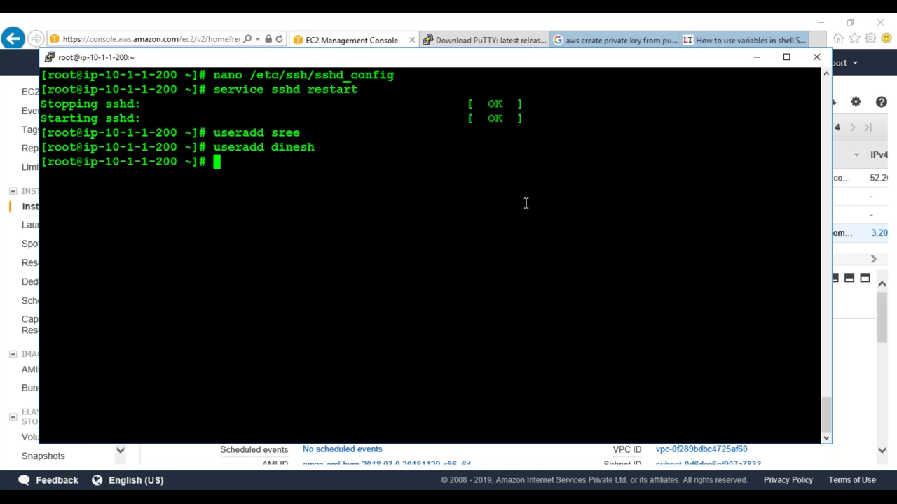
key(Up)
key(BackSpace)
key(BackSpace)
key(BackSpace)
key(BackSpace)
key(BackSpace)
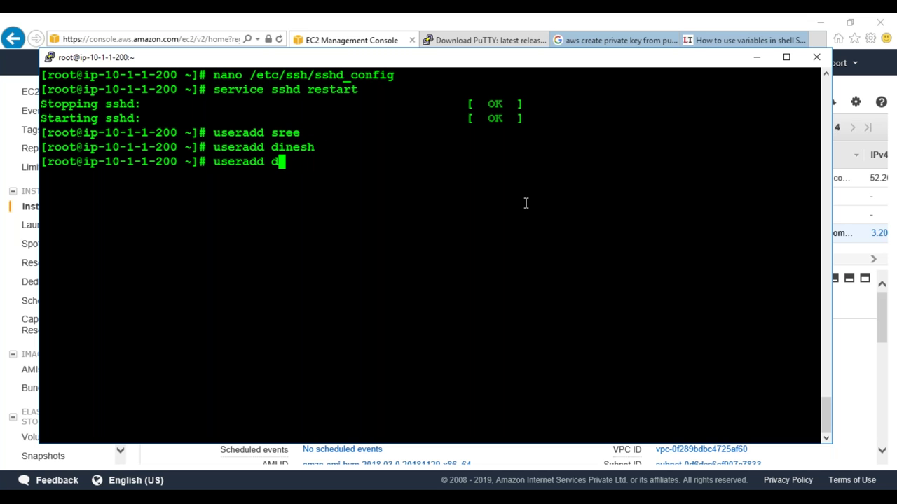
key(BackSpace)
text(divya)
key(Return)
Set the first new user's password with passwd, entering it twice.
key(Return)
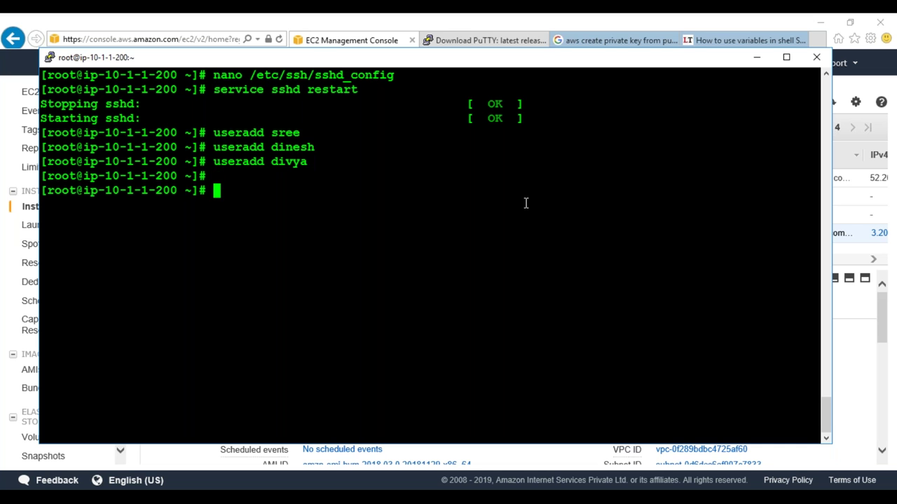
text(passwd sree)
key(Return)
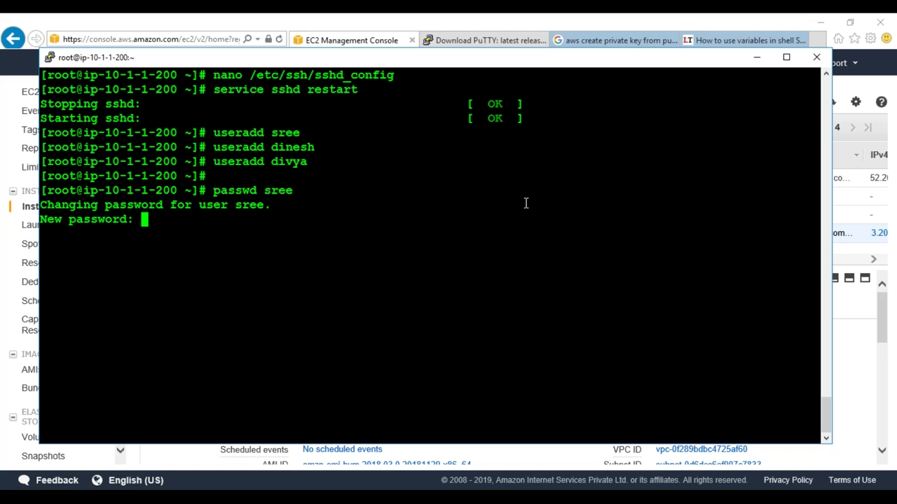
key(Return)
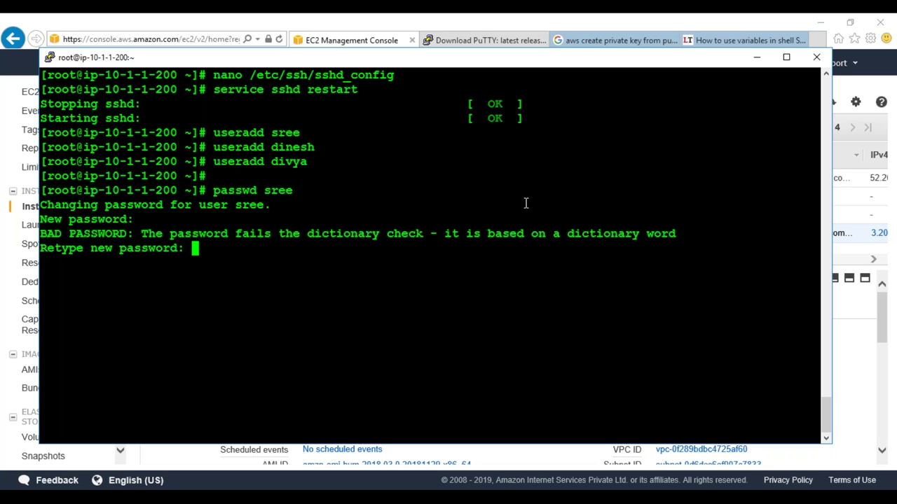
key(Return)
Set the second new user's password with passwd, then clear the terminal.
key(Up)
key(BackSpace)
key(BackSpace)
key(BackSpace)
key(BackSpace)
text(ien)
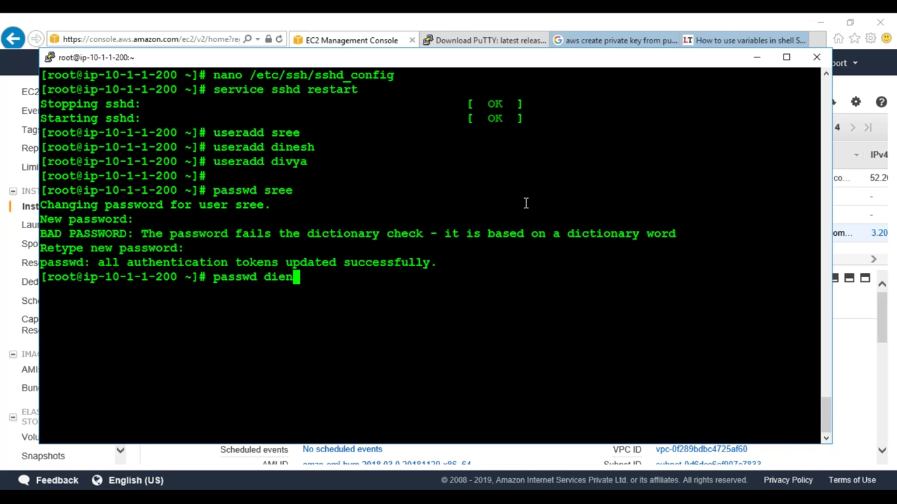
key(BackSpace)
key(BackSpace)
text(nesh)
key(Return)
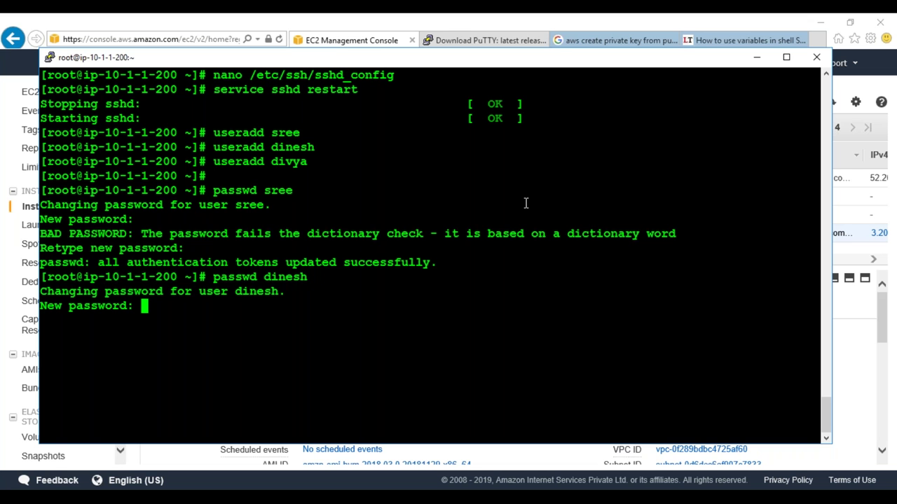
key(Return)
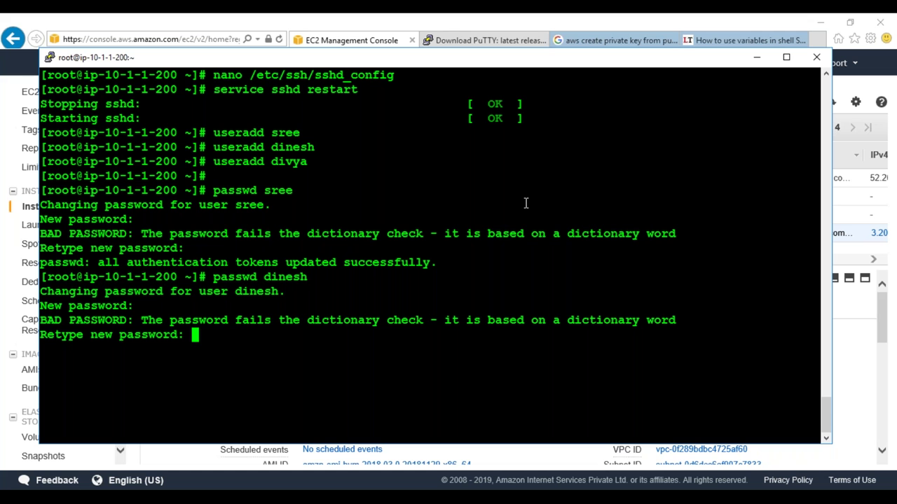
key(Return)
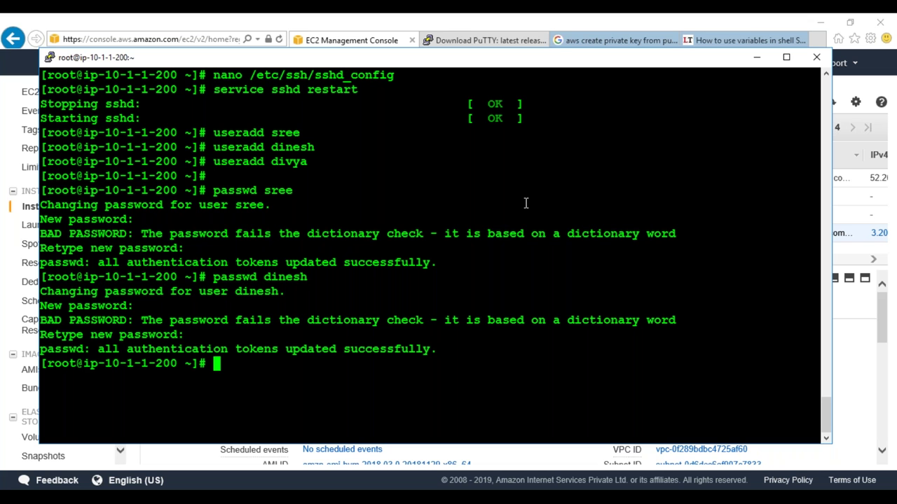
text(clear)
key(Return)
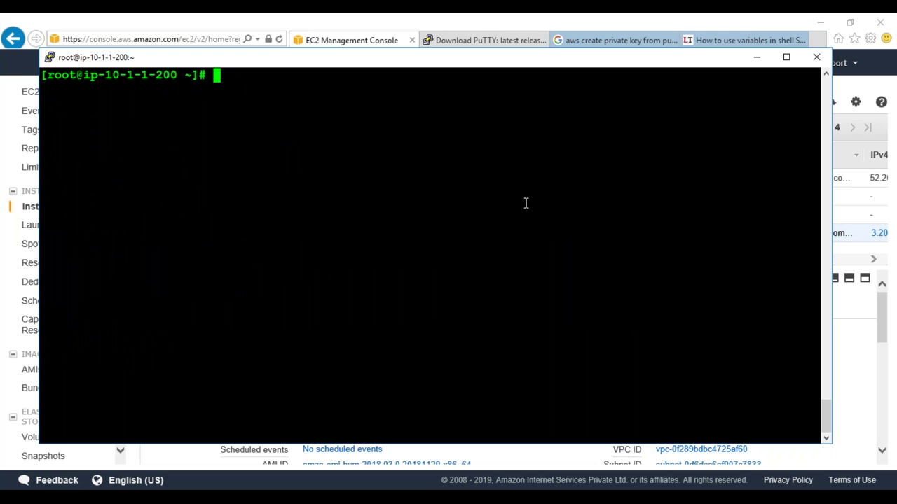
Add the first new user to the wheel group after usermod -aG sudo fails.
text(usermod -)
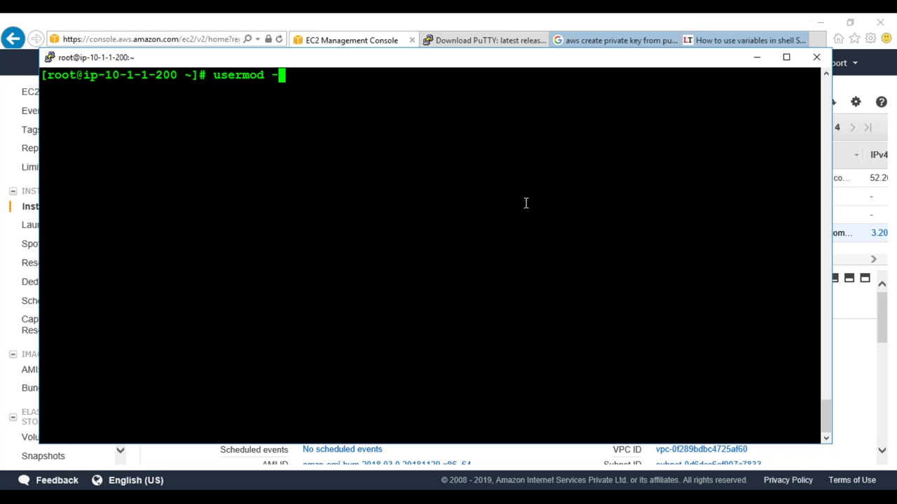
text(aG su)
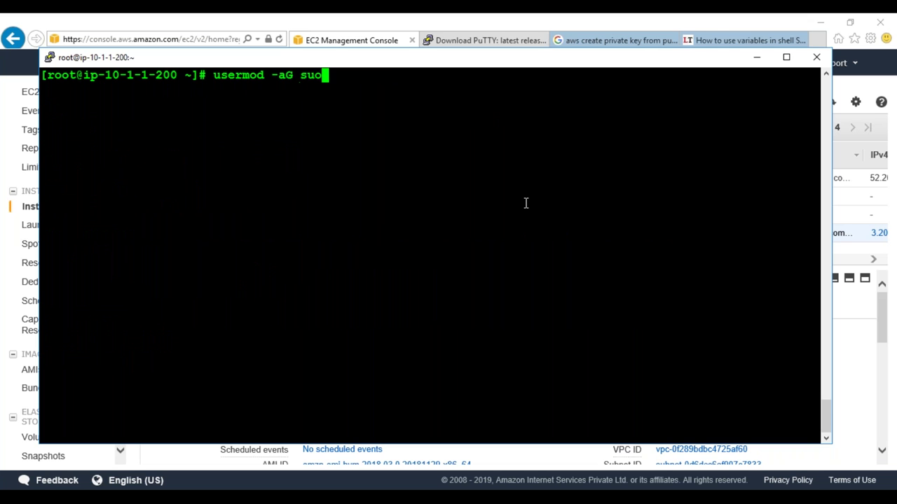
text(do sree)
key(Return)
key(Up)
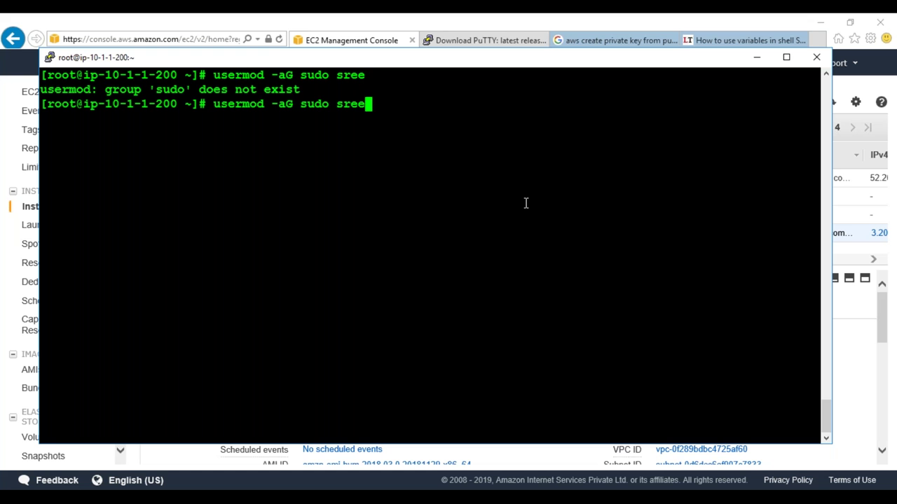
key(Left)
key(Left)
key(Left)
key(Left)
key(Left)
key(BackSpace)
key(BackSpace)
key(BackSpace)
Add the second new user to the wheel group with usermod -aG wheel.
key(BackSpace)
text(wheel)
key(Return)
key(Up)
key(BackSpace)
key(BackSpace)
key(BackSpace)
key(BackSpace)
text(dinesh)
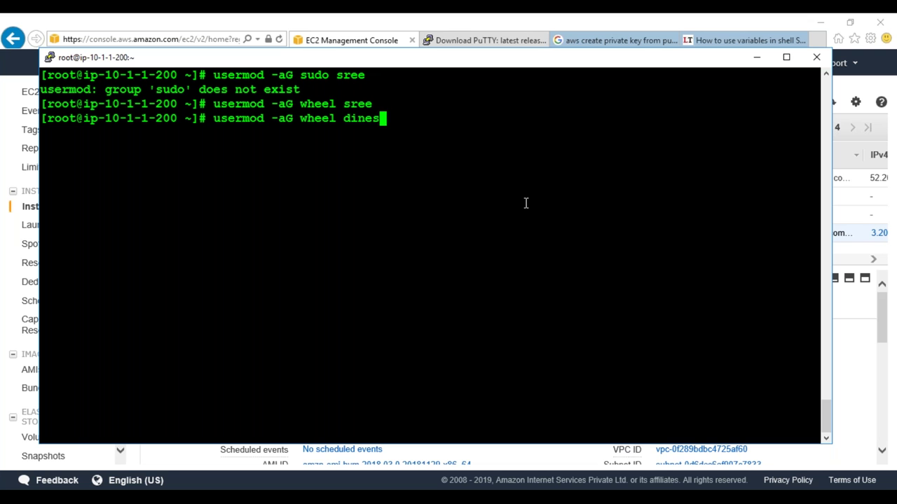
key(Return)
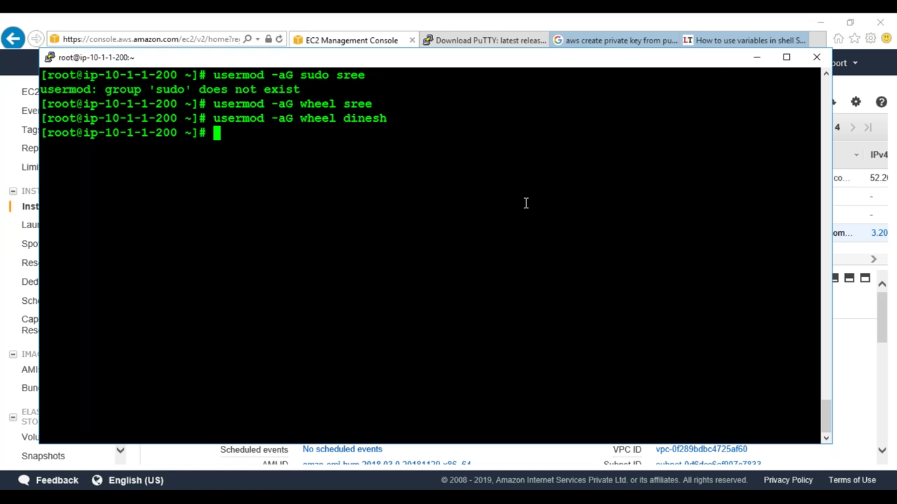
Start a new PuTTY session and load the saved ec2-user@ session settings.
right_click(565, 65)
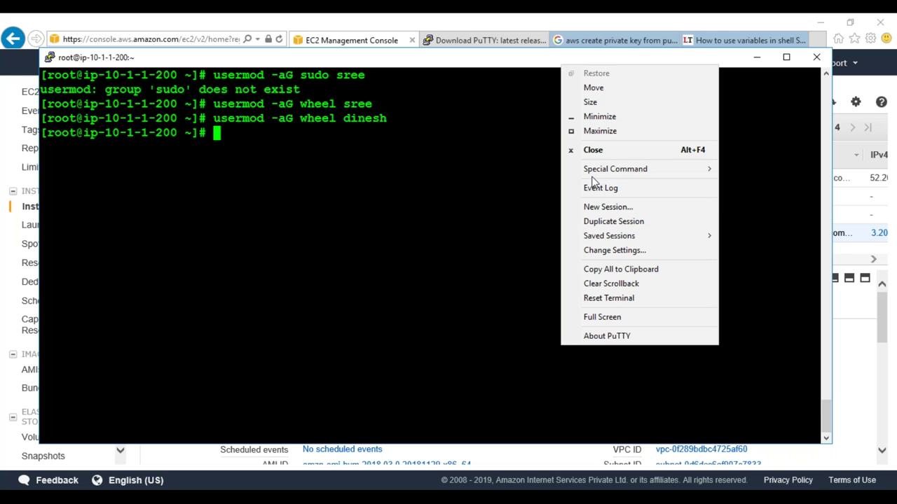
click(607, 207)
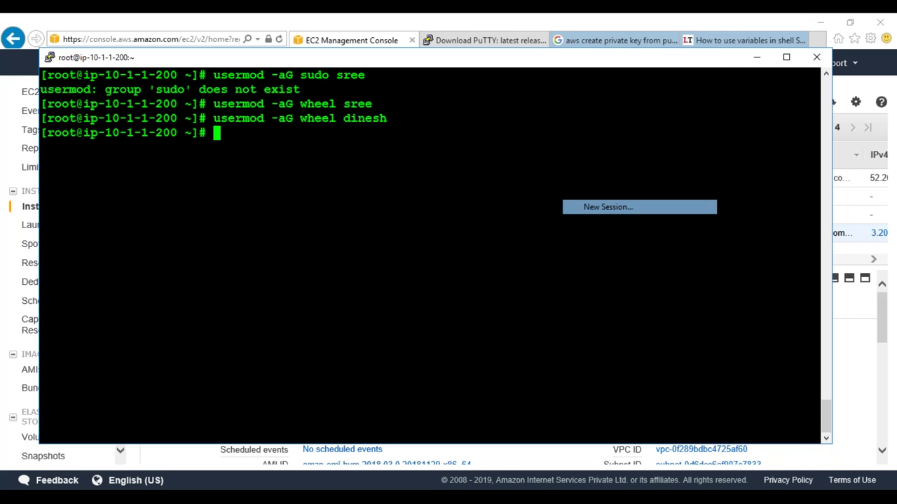
click(428, 286)
click(562, 278)
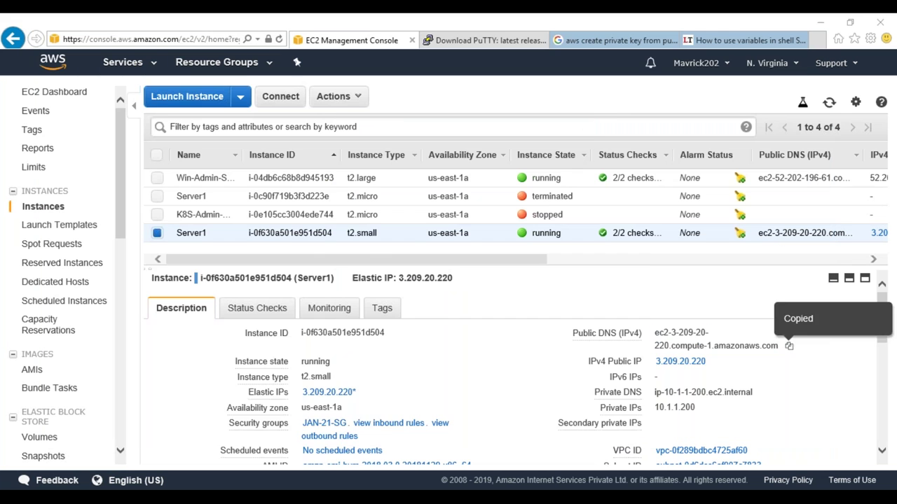
Set Host Name to the first new user @ the pasted EC2 public DNS and connect.
mouse_move(354, 418)
click(353, 419)
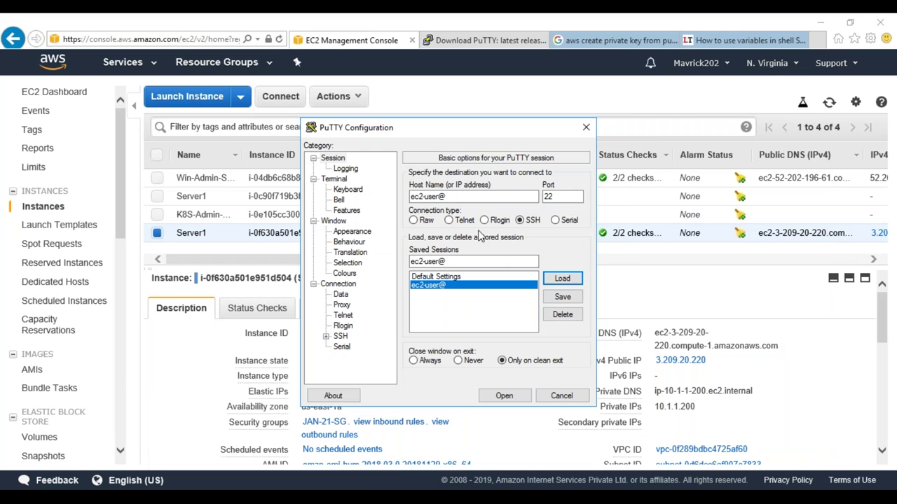
double_click(429, 196)
text(sree@)
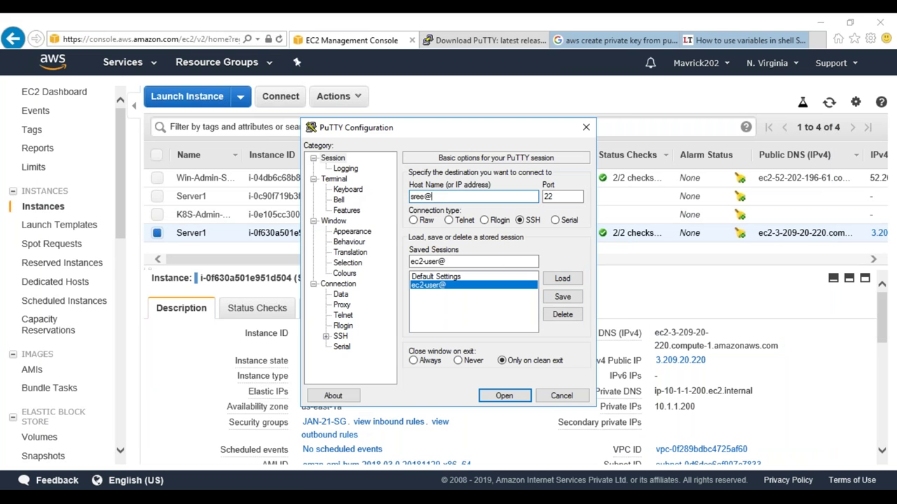
key(ctrl+v)
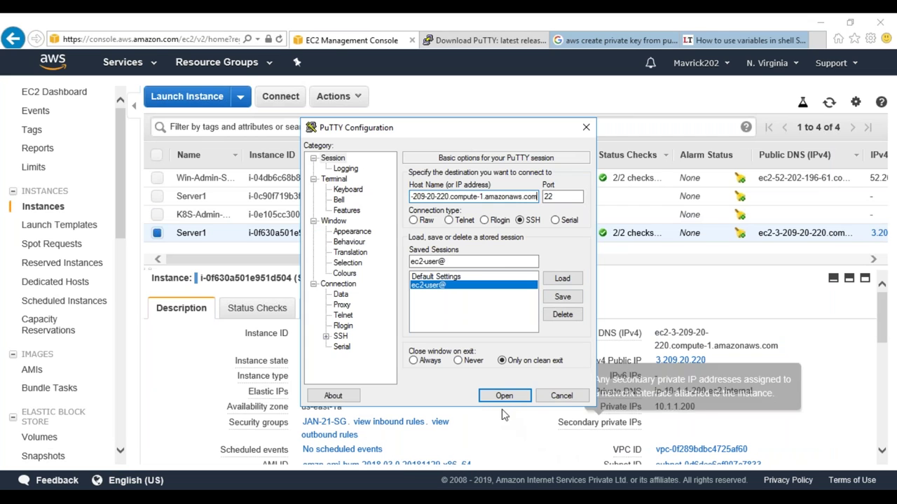
click(504, 397)
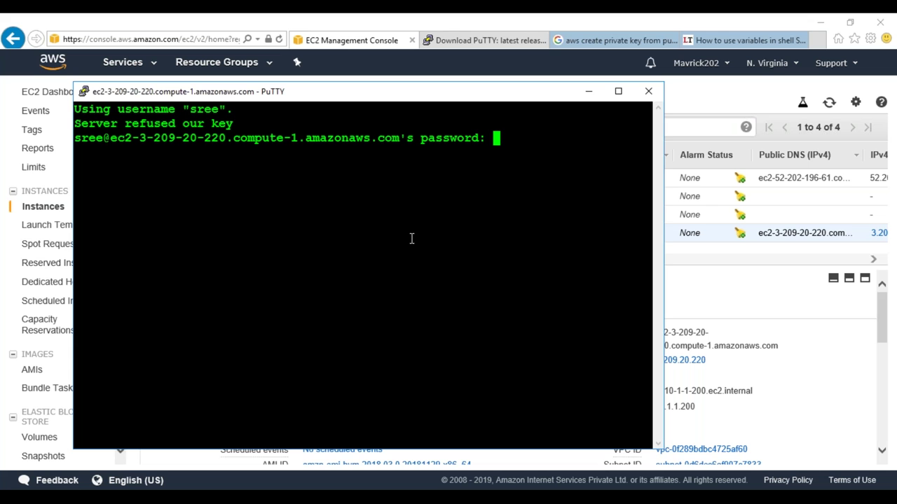
Log in with the new user's password and attempt sudo su -.
key(Return)
text(sudo su -)
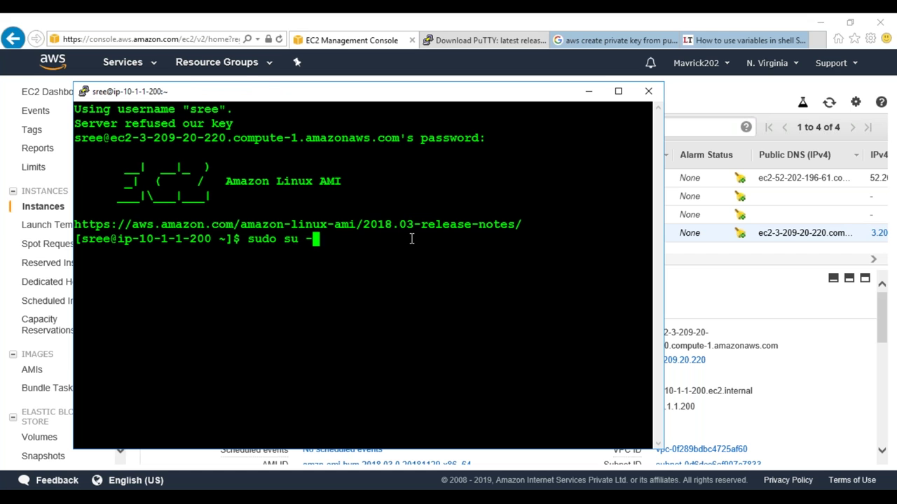
key(Return)
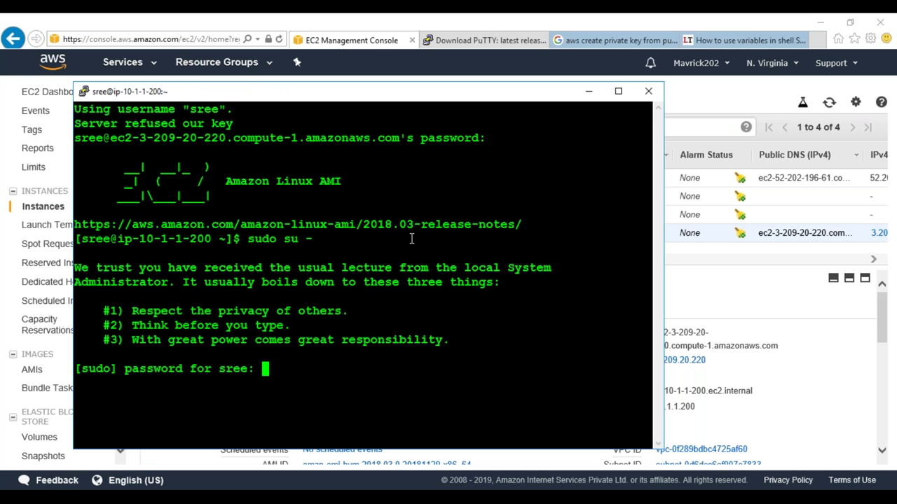
key(Return)
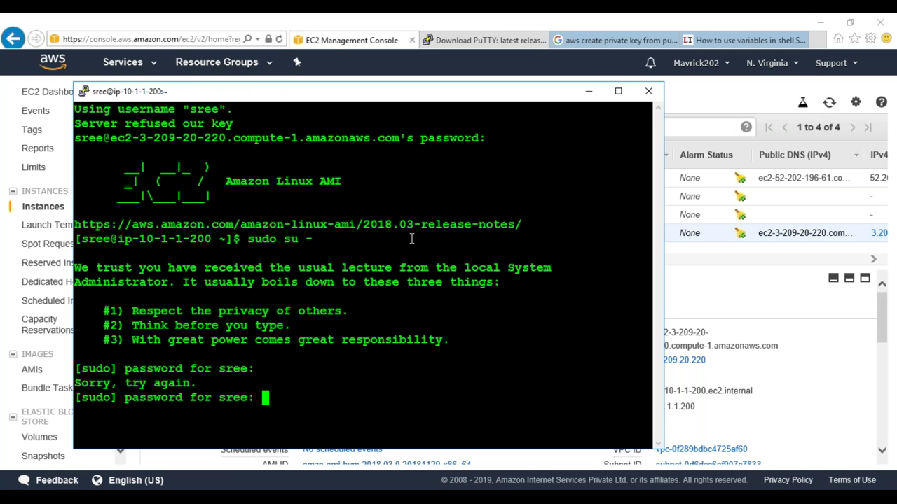
key(Return)
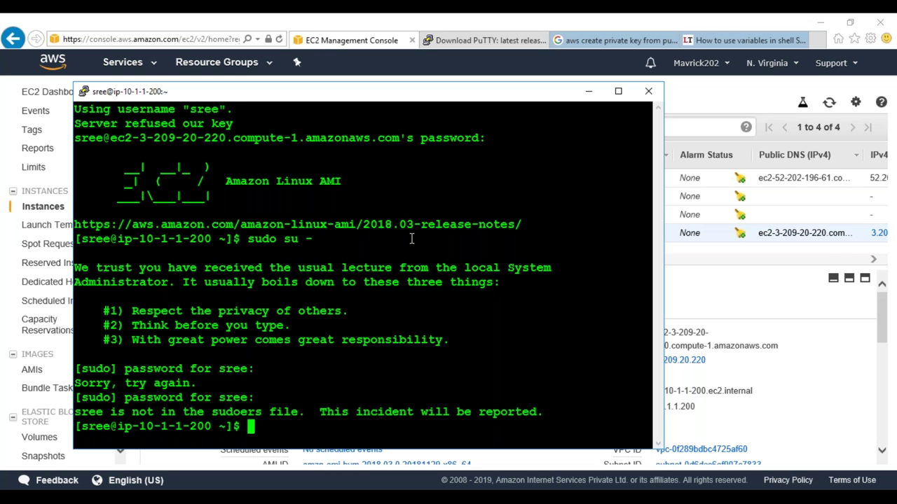
Clear the screen and retry sudo su -, which is refused as not in sudoers.
text(clear)
key(Return)
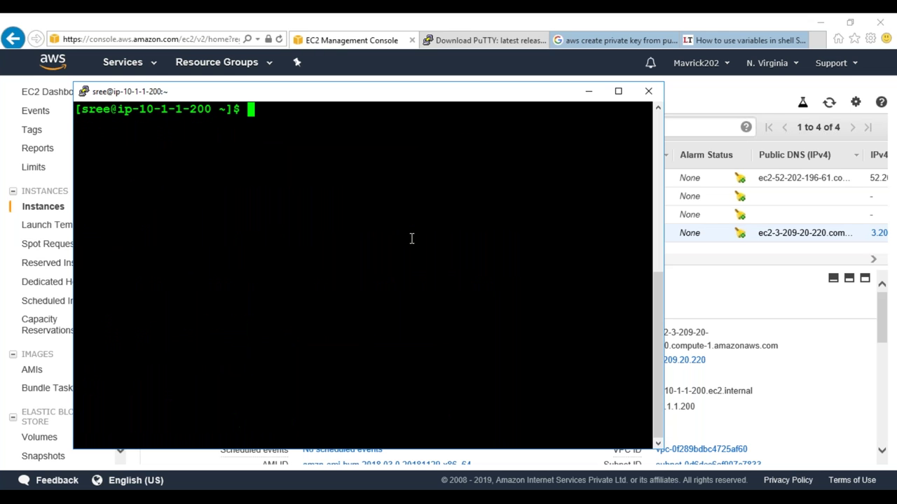
text(clear)
key(Up)
key(Up)
key(Return)
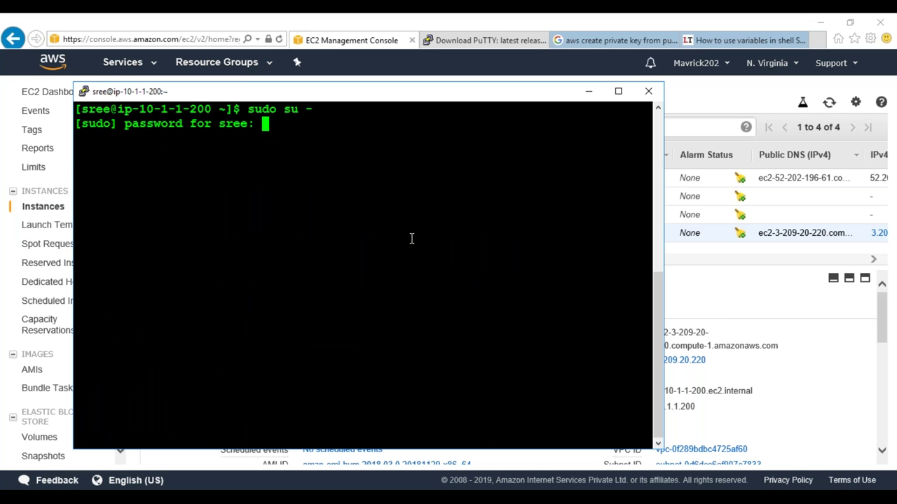
key(Return)
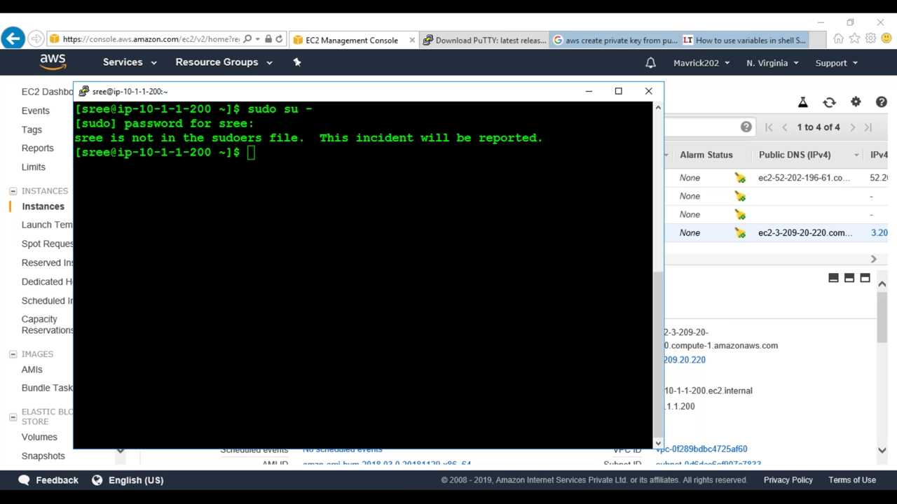
mouse_move(221, 417)
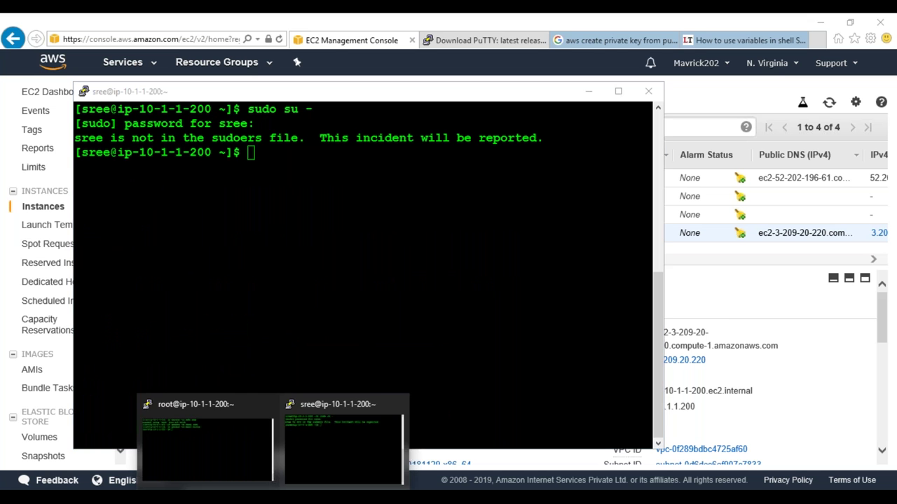
click(222, 421)
Open the sudoers file with visudo and move down to the commented %wheel rule.
text(visudo)
key(Return)
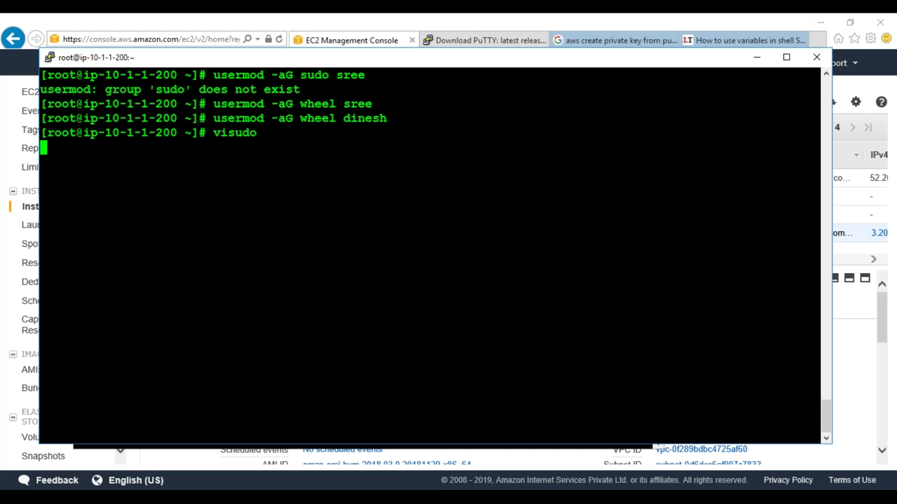
key(Down)
key(Down)
key(Down)
key(Down)
key(Down)
key(Down)
key(Down)
key(Down)
key(Down)
key(Down)
key(Down)
key(Down)
key(Down)
key(Down)
key(Down)
key(Down)
key(Down)
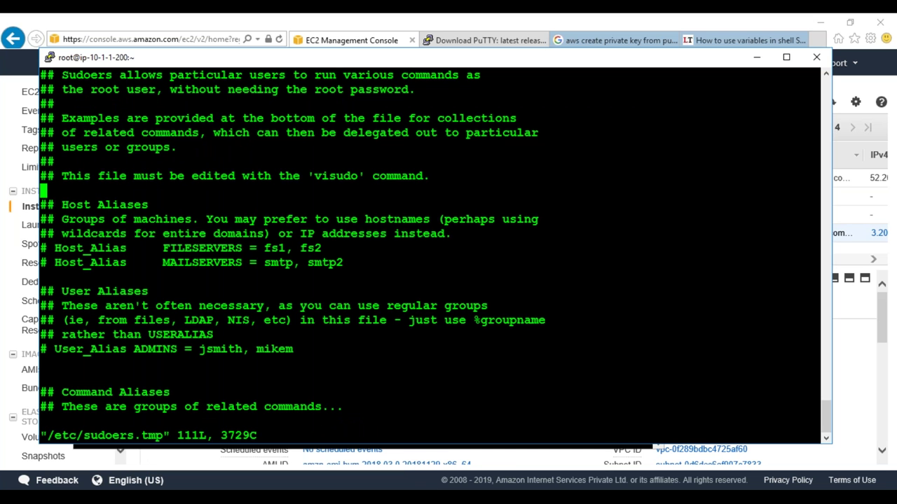
key(Down)
key(Down)
key(Down)
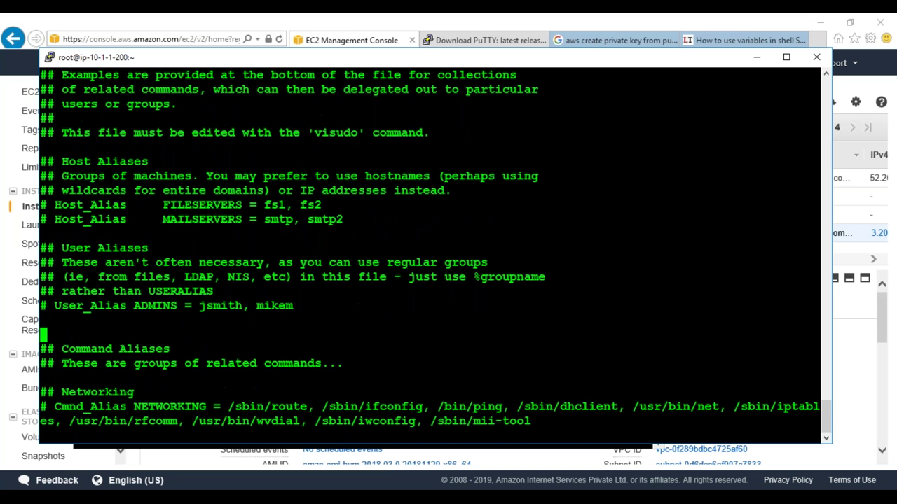
key(Down)
key(Down)
key(Down)
key(Down)
key(Down)
key(Down)
key(Down)
key(Down)
key(Down)
key(Down)
key(Down)
key(Down)
key(Down)
key(Down)
key(Down)
key(Down)
key(Down)
key(Down)
key(Down)
key(Down)
key(Down)
key(Down)
key(Down)
key(Down)
key(Down)
key(Down)
key(Down)
key(Down)
key(Down)
key(Down)
key(Down)
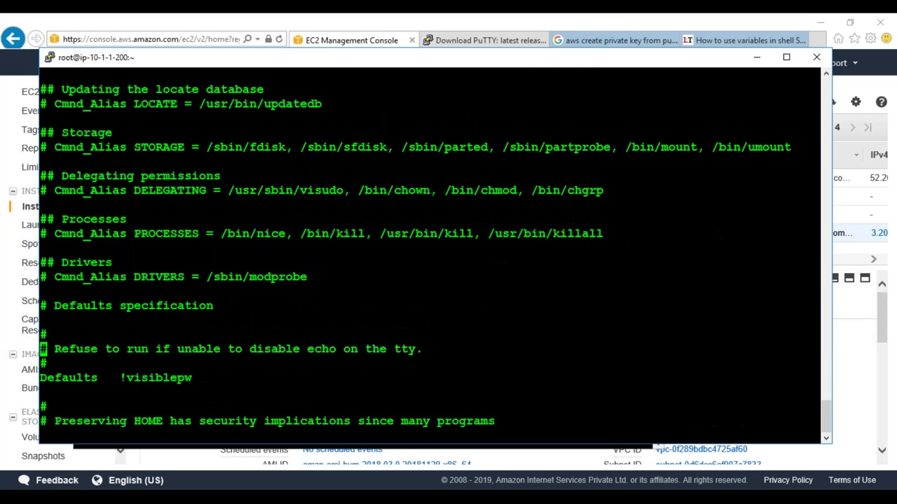
key(Down)
key(Down)
key(Down)
key(Down)
key(Down)
key(Down)
key(Down)
key(Down)
key(Down)
key(Down)
key(Down)
key(Down)
key(Down)
key(Down)
key(Down)
key(Down)
key(Down)
key(Down)
key(Down)
key(Down)
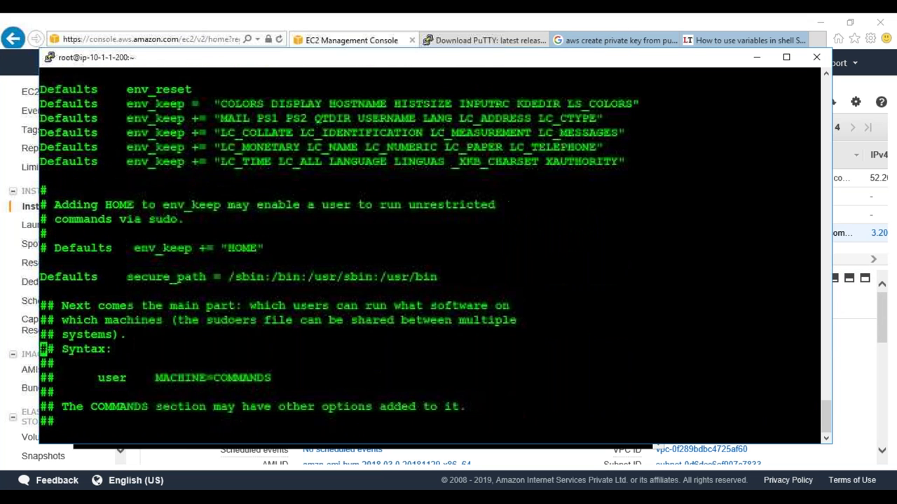
key(Down)
key(Down)
key(Down)
key(Down)
key(Down)
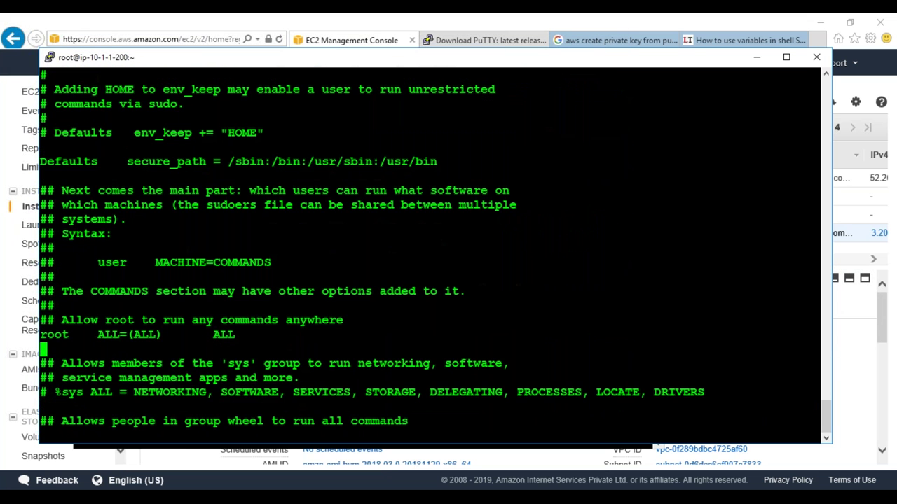
key(Down)
key(Down)
key(Down)
key(Down)
key(Down)
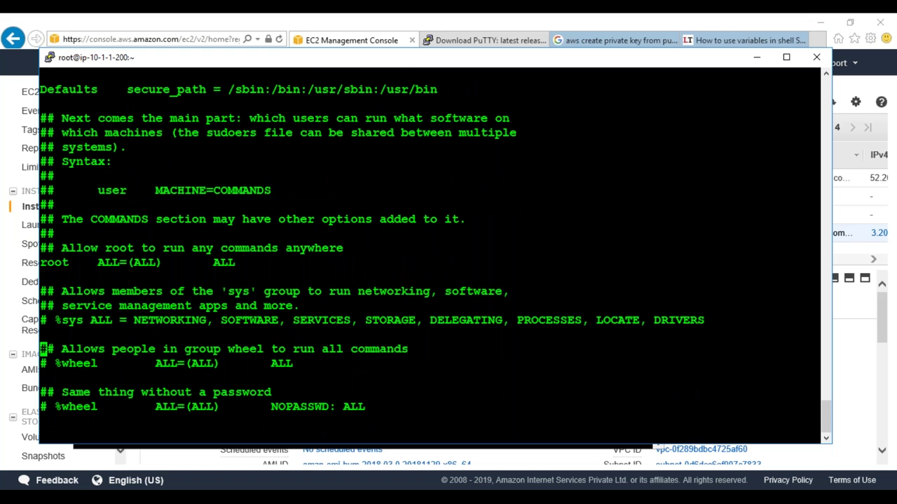
key(Down)
Remove the leading '# ' from the %wheel ALL=(ALL) ALL rule.
key(Right)
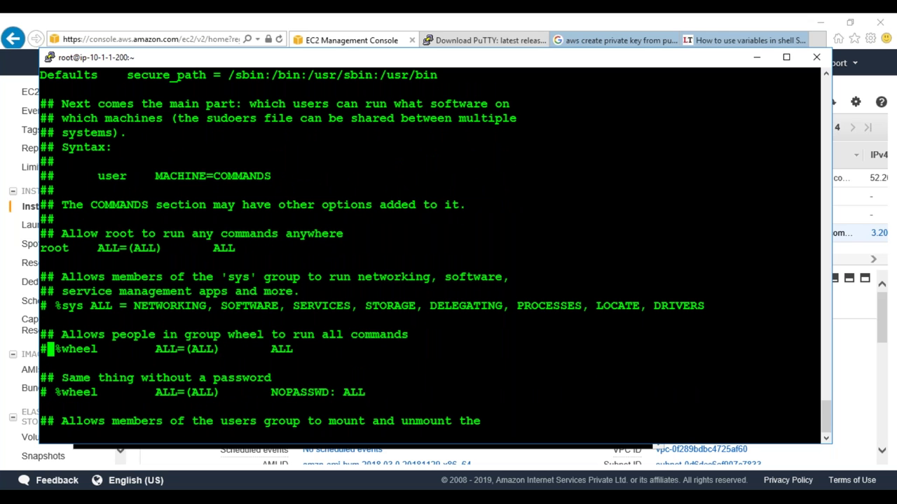
key(a)
key(BackSpace)
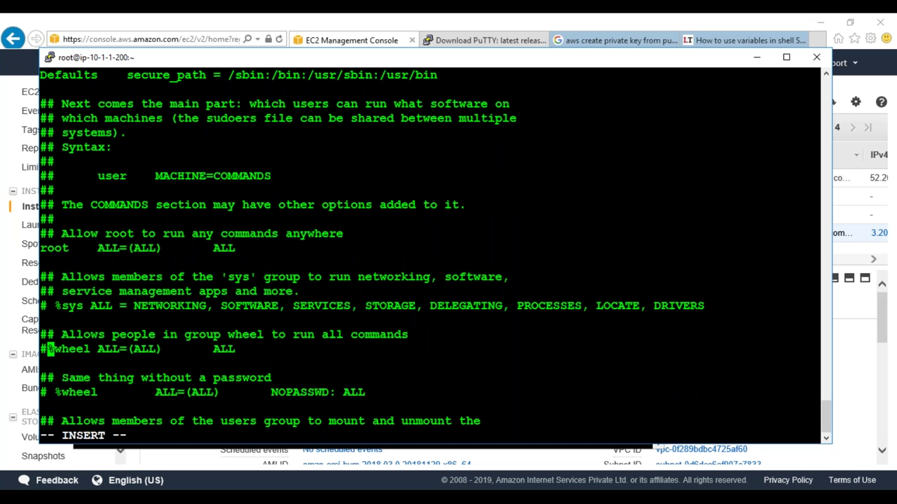
key(BackSpace)
key(Up)
key(Up)
key(Up)
key(Up)
key(Up)
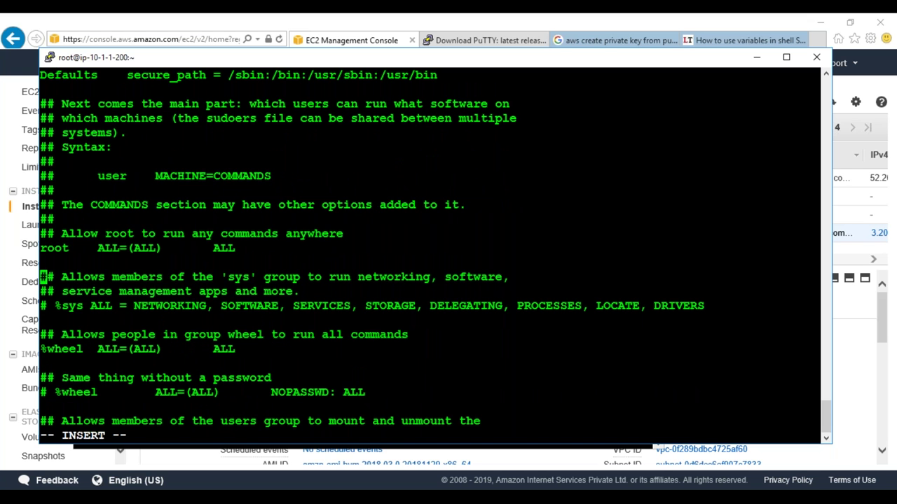
key(Up)
Add lines for both new users, each granted ALL=(ALL) ALL copied from the root rule.
text(sree)
key(Return)
text(dinesh)
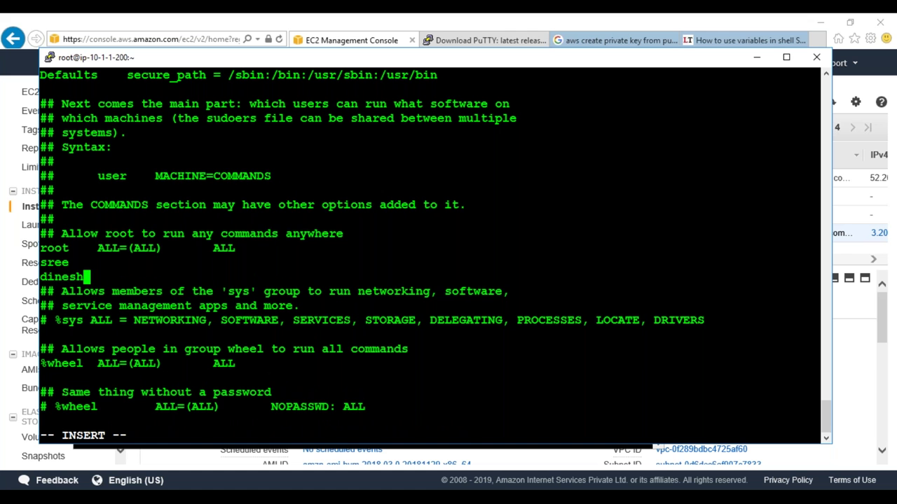
key(Up)
drag(98, 243, 233, 248)
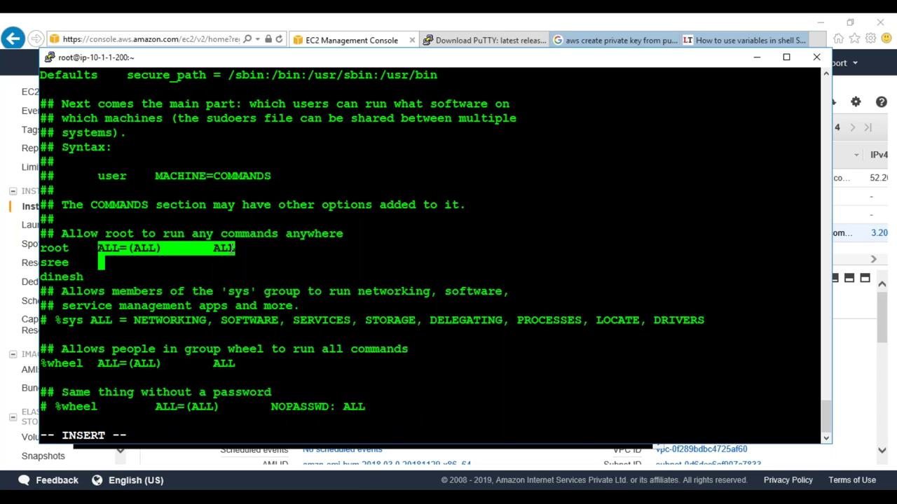
right_click(233, 248)
key(Down)
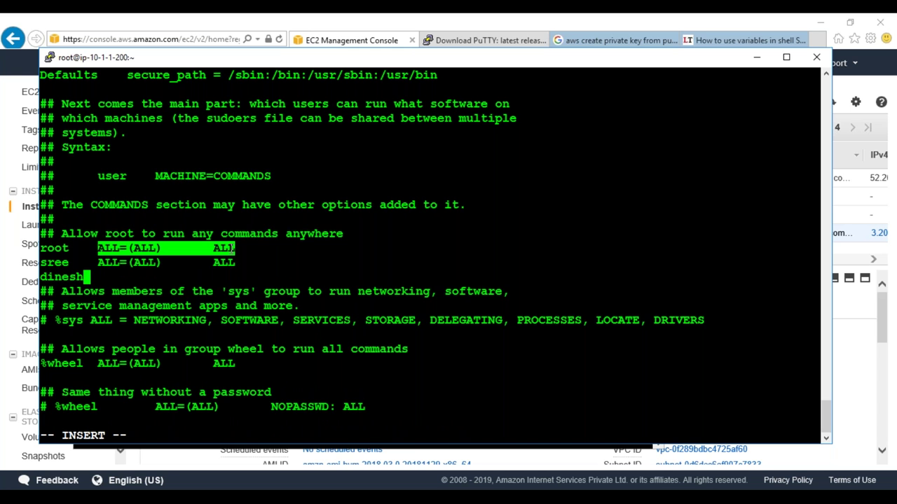
right_click(233, 248)
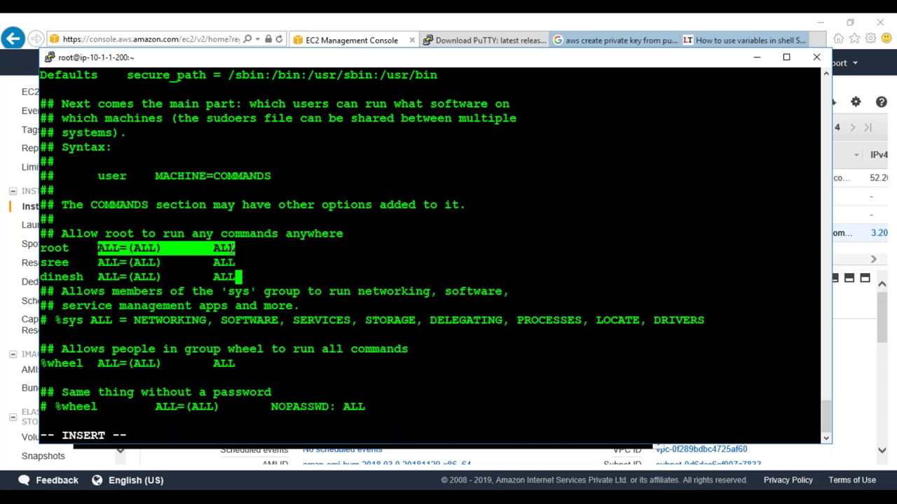
Save the sudoers file and quit vi with :wq.
key(Escape)
text(:wq)
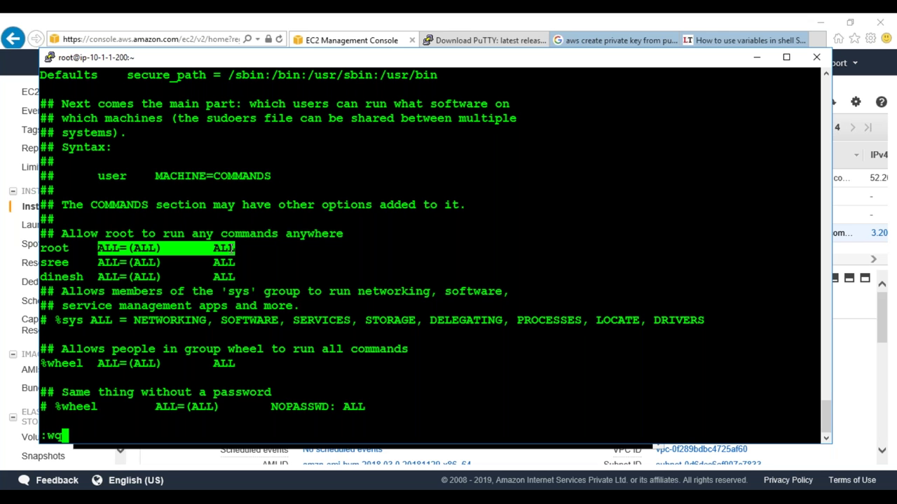
key(Return)
key(Return)
key(Return)
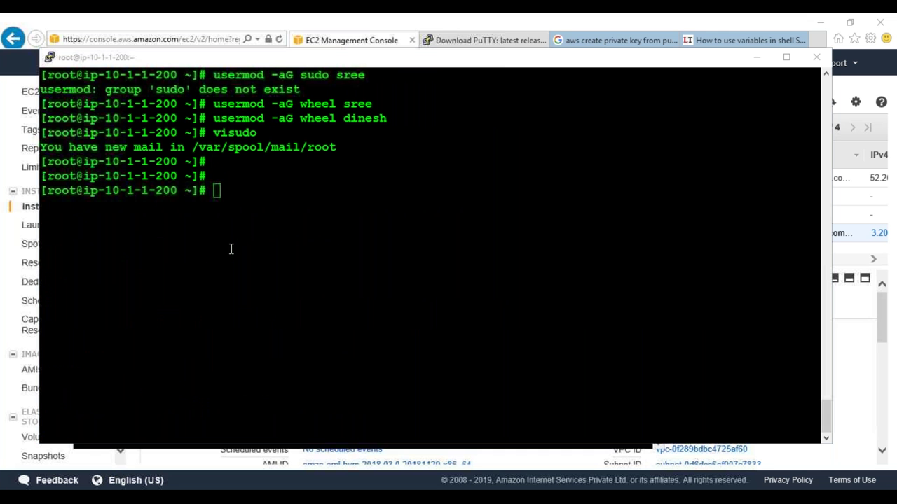
Become root in the new user's session with sudo su - and the user's password.
key(alt+Tab)
text(sudo su -)
key(Return)
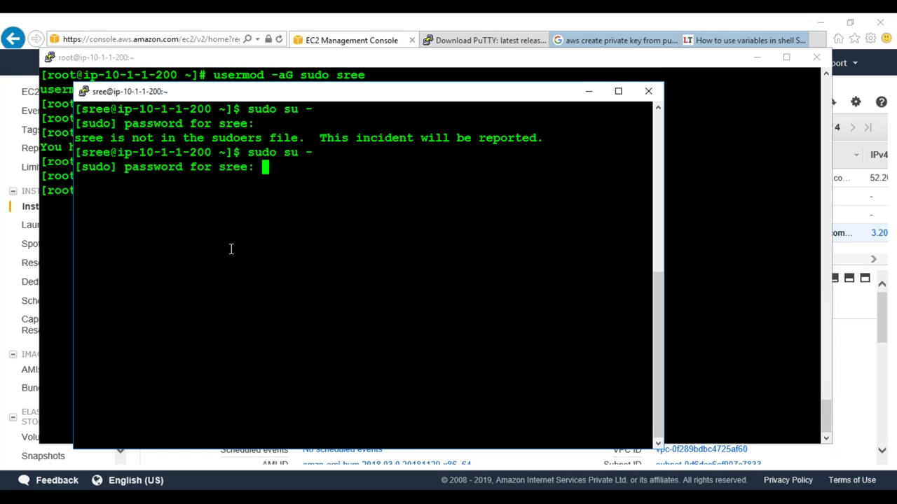
key(Return)
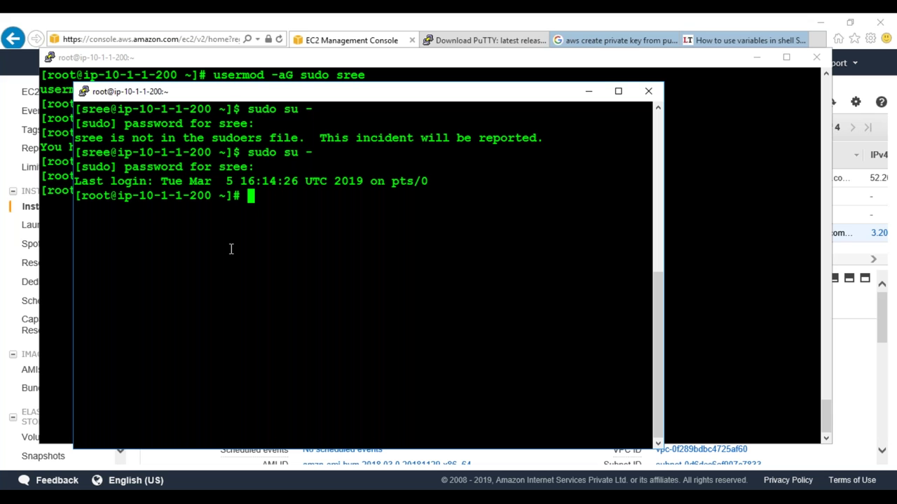
Run ec2-metadata to display the instance details, including the public key.
text(cat ~/ro)
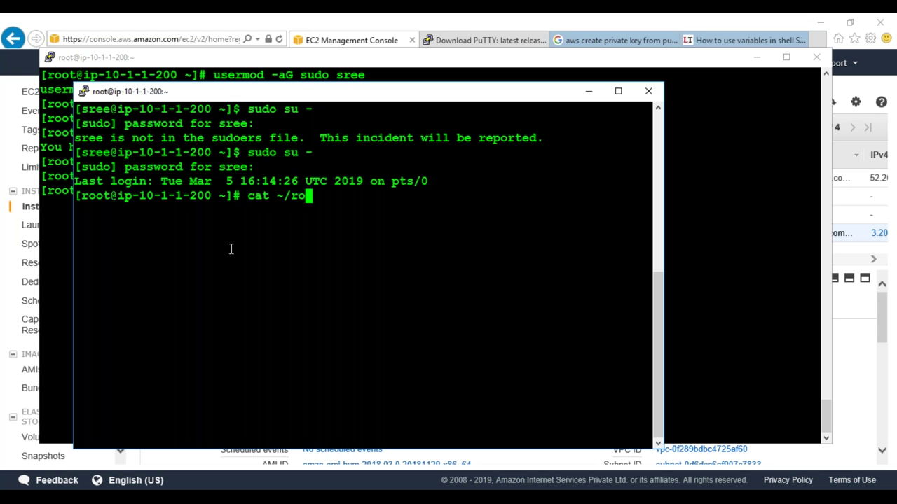
key(BackSpace)
key(BackSpace)
key(BackSpace)
key(BackSpace)
text(/root/.ssh/)
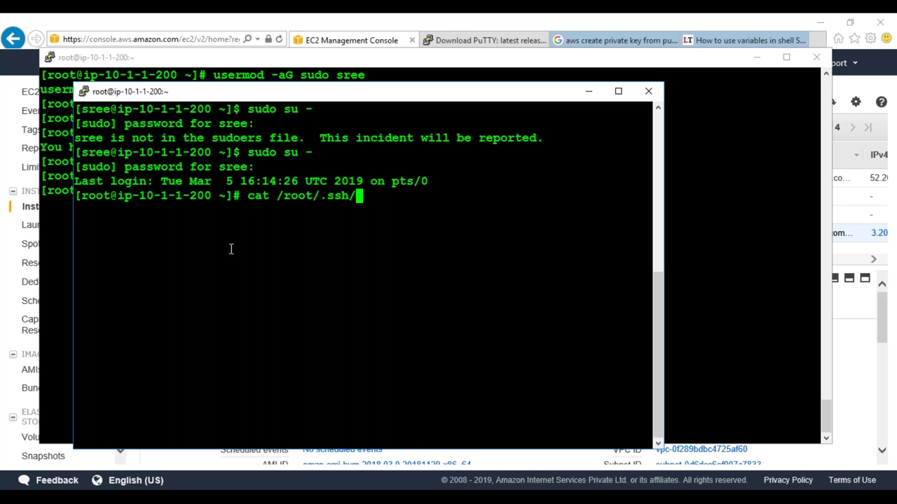
key(Tab)
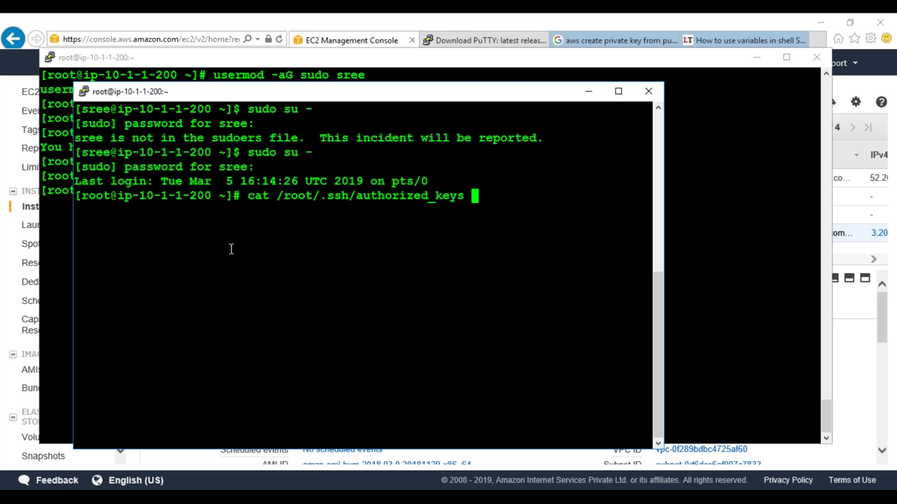
key(BackSpace)
key(BackSpace)
key(BackSpace)
key(BackSpace)
key(BackSpace)
key(BackSpace)
key(BackSpace)
key(BackSpace)
key(BackSpace)
key(BackSpace)
key(BackSpace)
key(BackSpace)
key(BackSpace)
key(BackSpace)
key(BackSpace)
key(BackSpace)
key(BackSpace)
key(BackSpace)
key(BackSpace)
key(BackSpace)
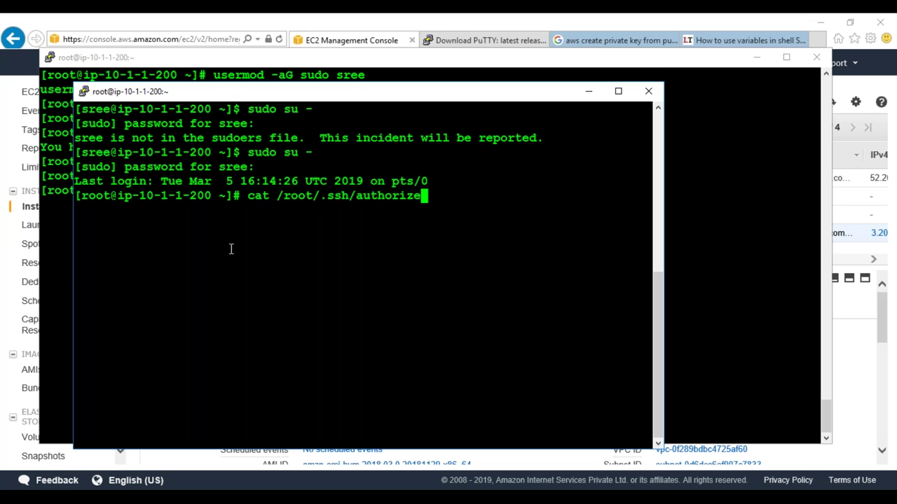
key(BackSpace)
key(BackSpace)
key(BackSpace)
key(BackSpace)
key(BackSpace)
key(BackSpace)
key(BackSpace)
key(BackSpace)
key(BackSpace)
text(ec2-me)
key(Tab)
key(Return)
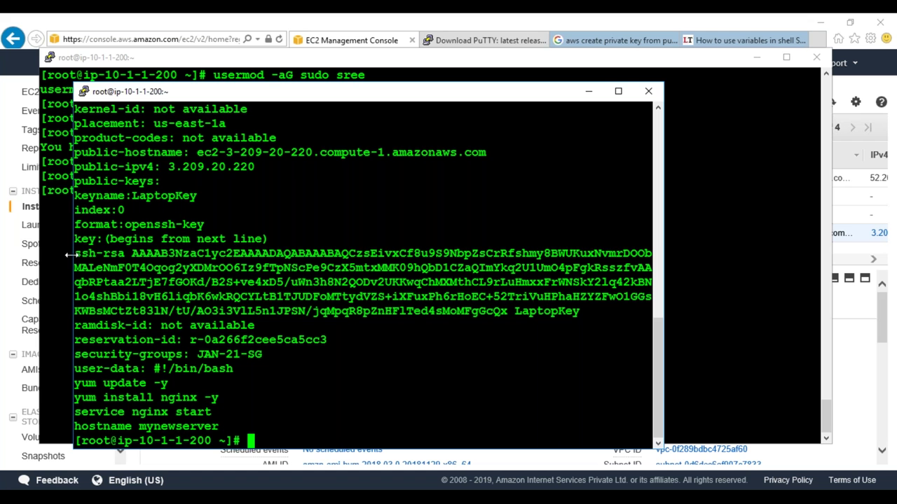
Copy the LaptopKey ssh-rsa public key into Notepad and return to the Google results tab.
drag(75, 254, 426, 320)
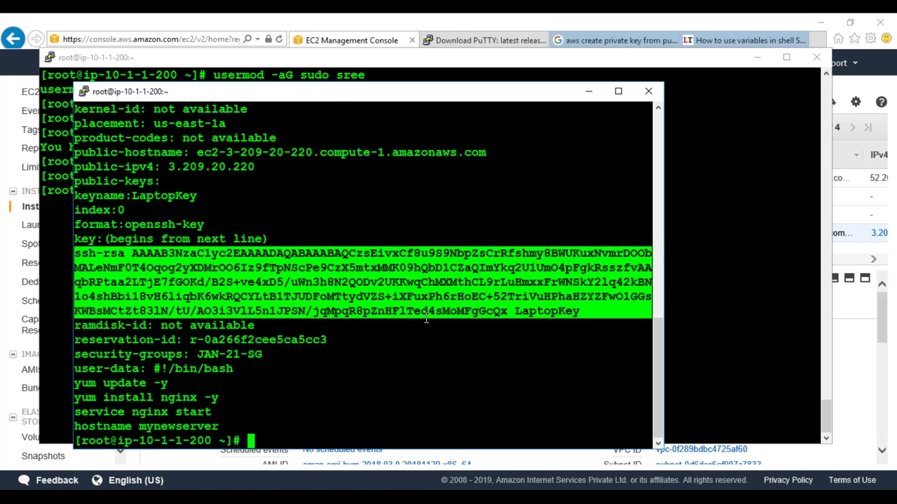
key(alt+Tab)
key(Return)
key(Return)
key(Return)
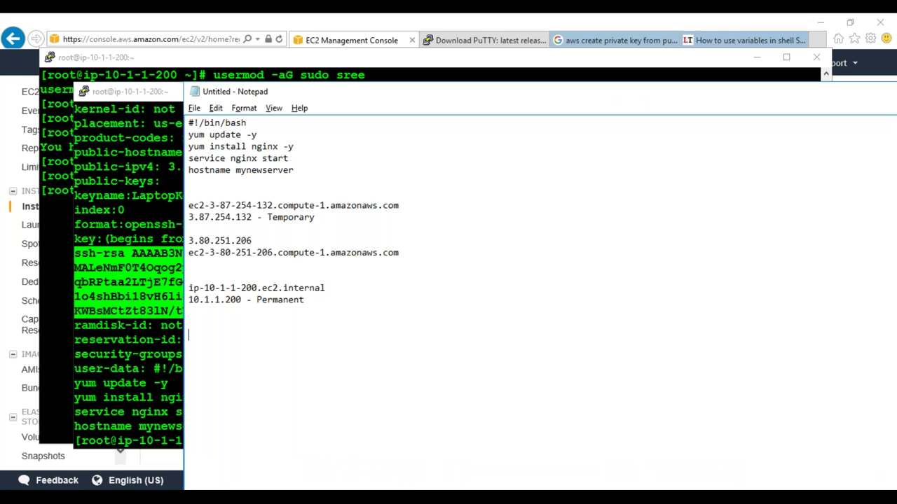
key(ctrl+v)
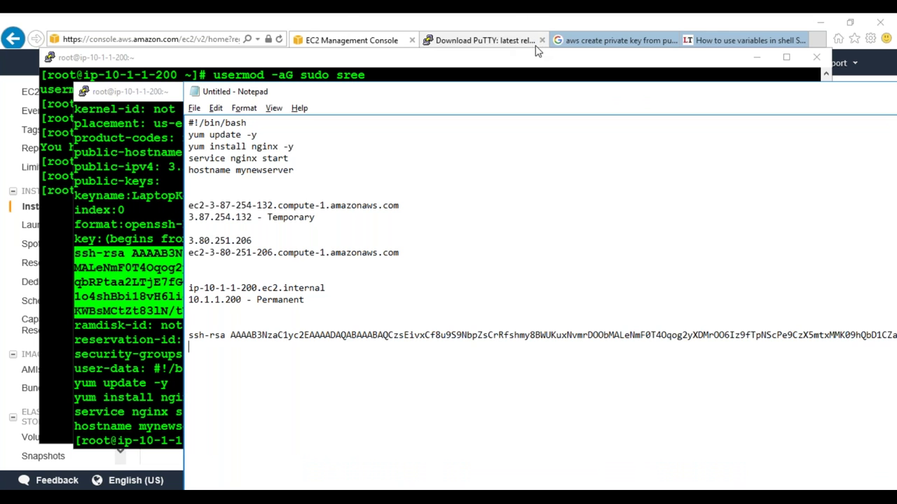
click(599, 42)
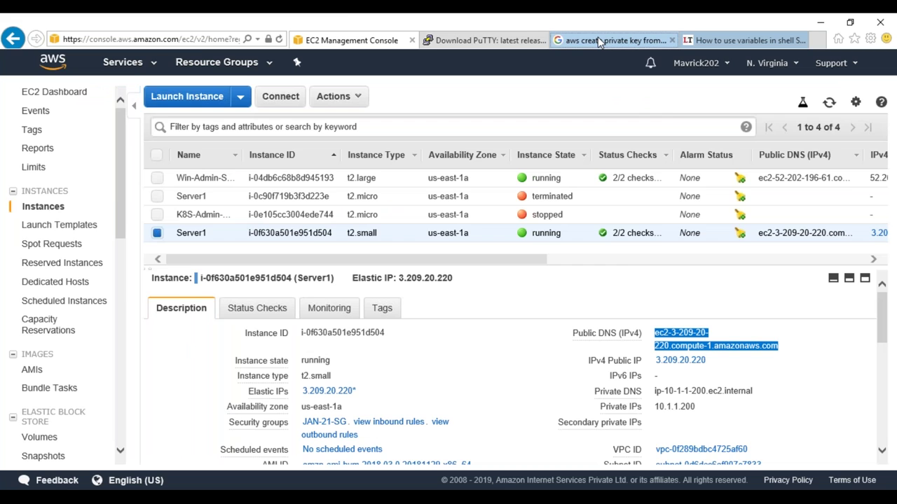
click(598, 36)
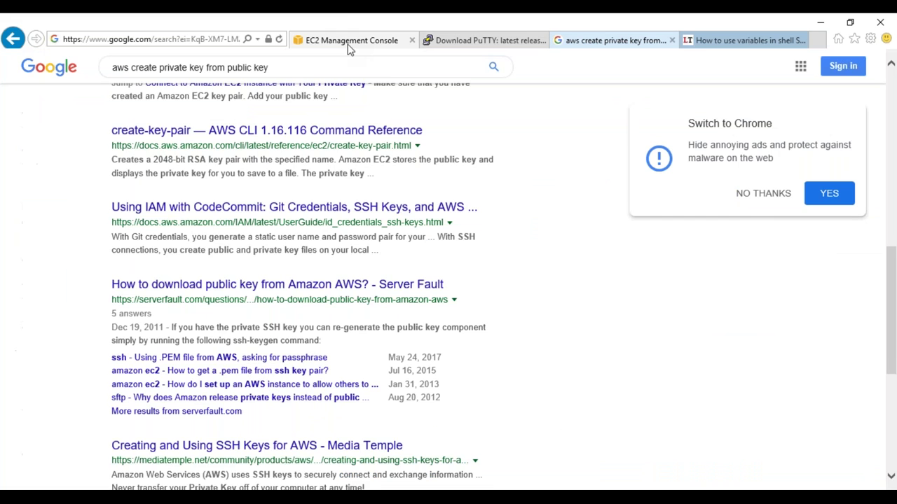
Change the Google search to 'aws create pem file from public key' and run it.
scroll(295, 280, up, 5)
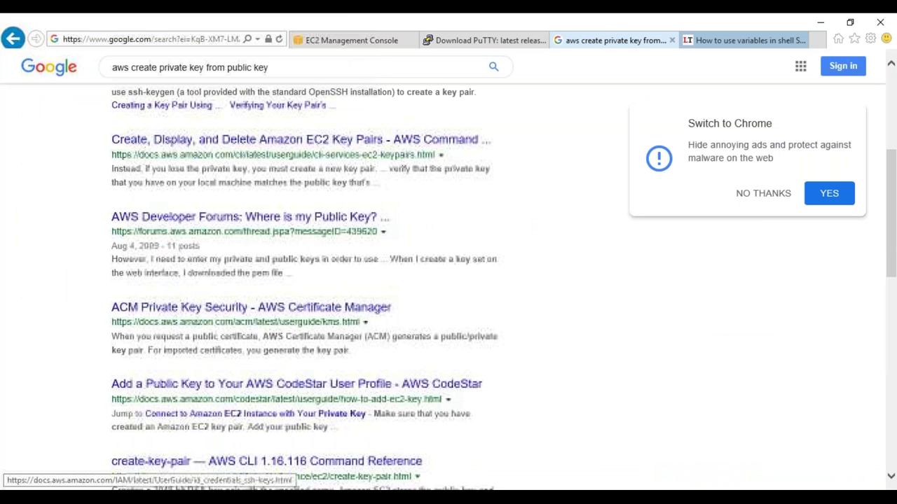
scroll(367, 215, up, 4)
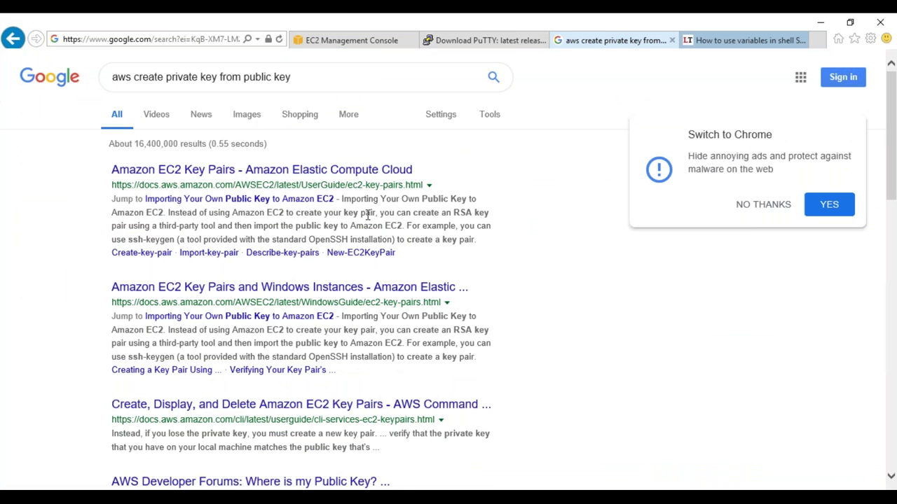
scroll(367, 215, down, 8)
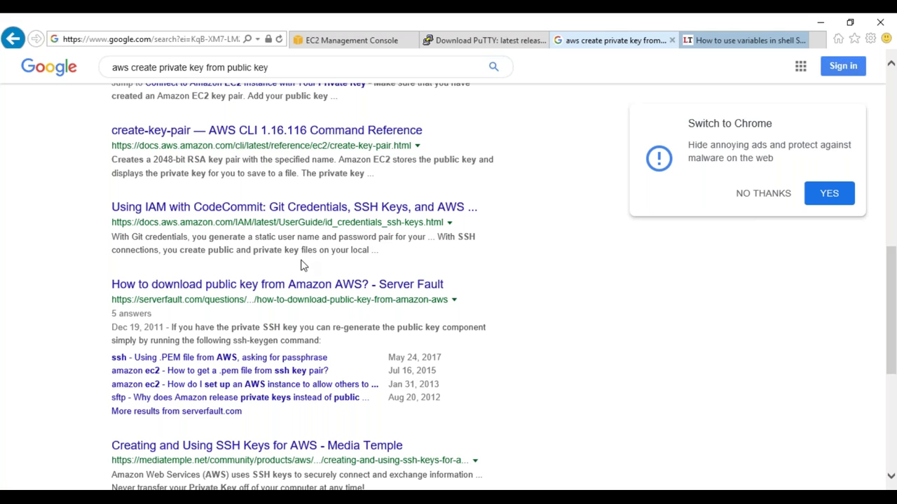
scroll(302, 265, down, 1)
scroll(302, 265, up, 10)
drag(166, 77, 269, 77)
text(pem)
text(file )
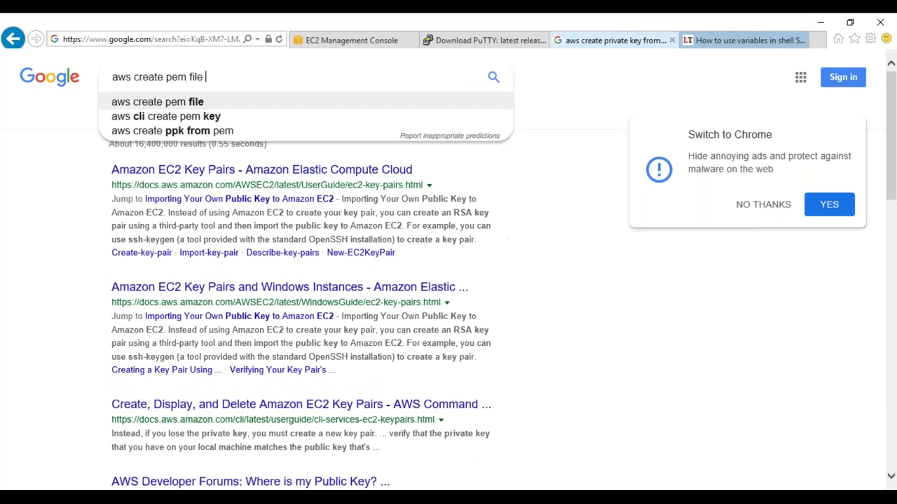
text(from )
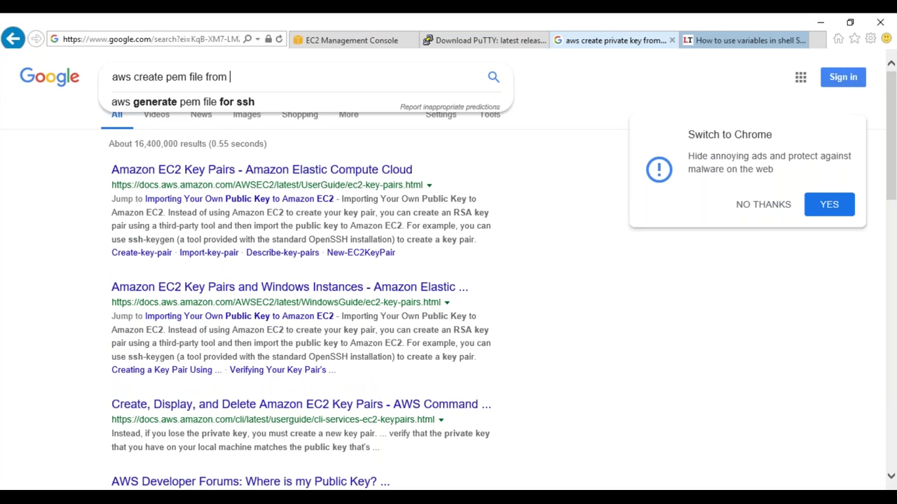
text(public key)
key(Return)
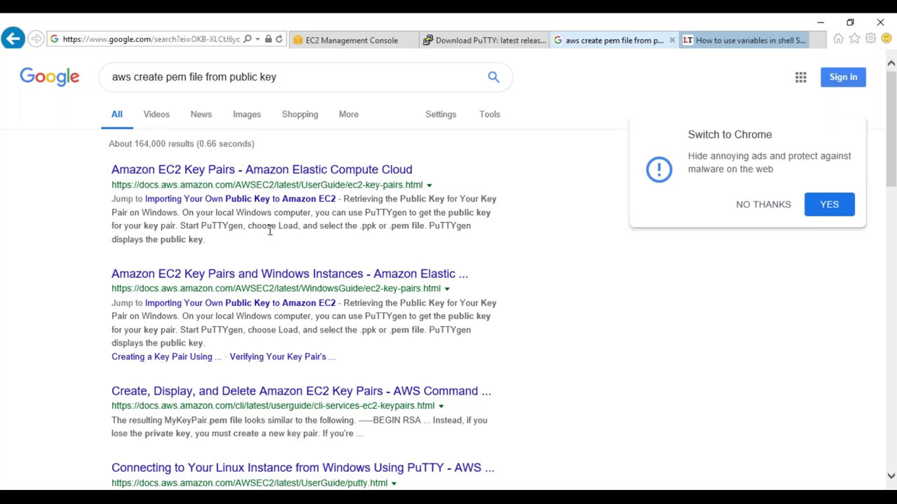
Open the Server Fault pem-file answer from the results in a background tab.
scroll(269, 231, down, 1)
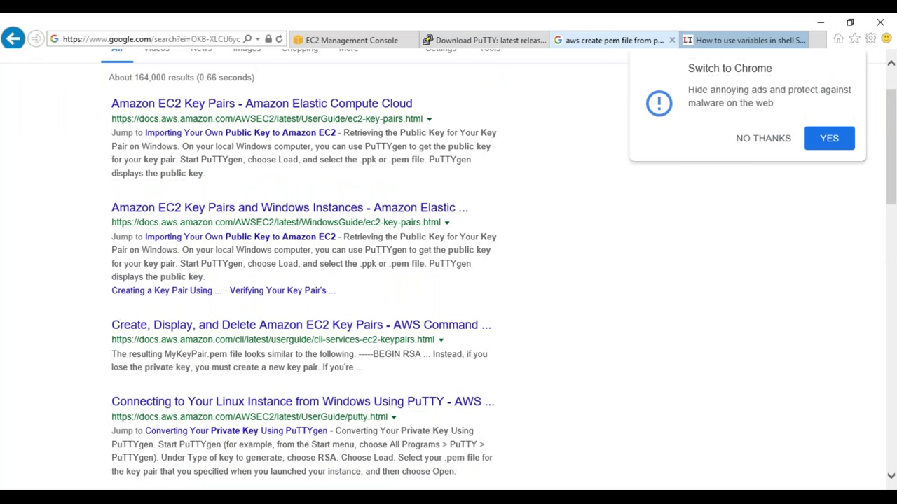
scroll(301, 280, down, 2)
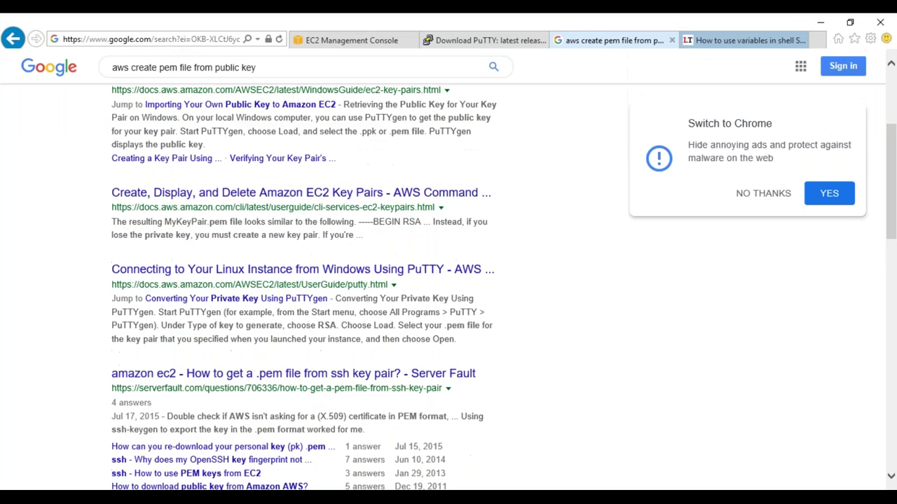
scroll(295, 319, down, 1)
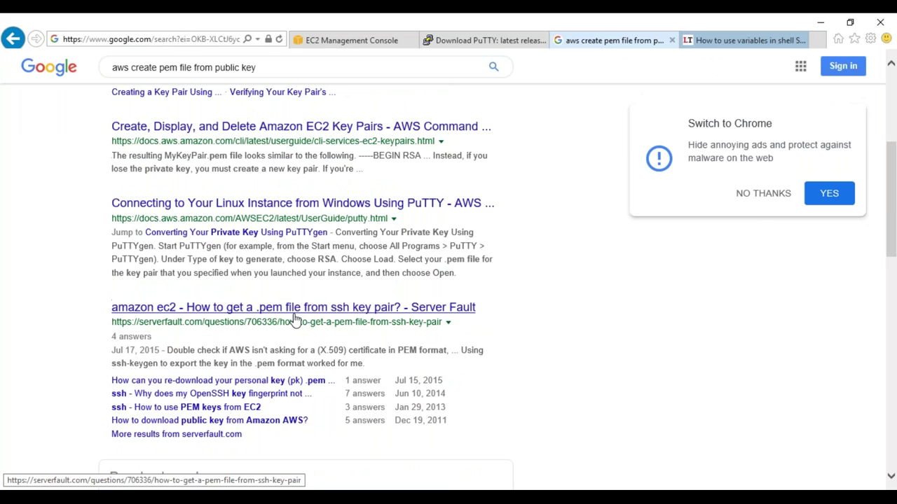
middle_click(294, 319)
scroll(295, 319, down, 4)
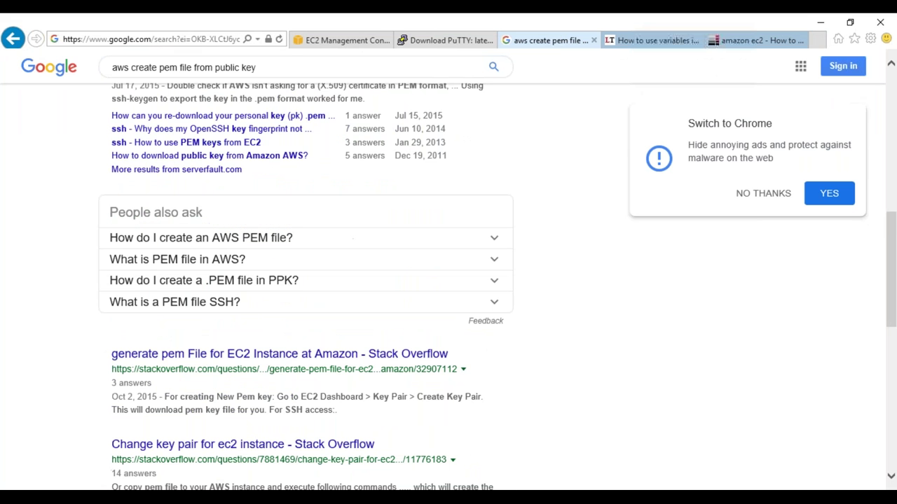
scroll(292, 320, down, 1)
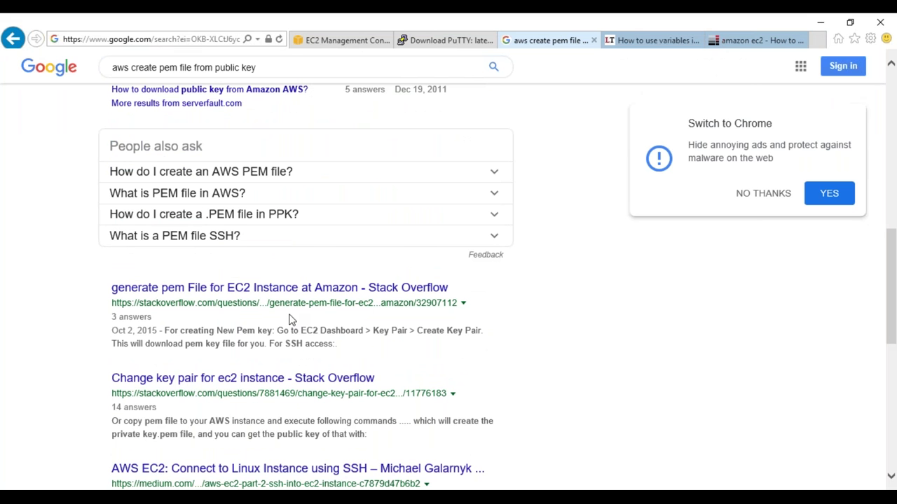
scroll(292, 320, down, 2)
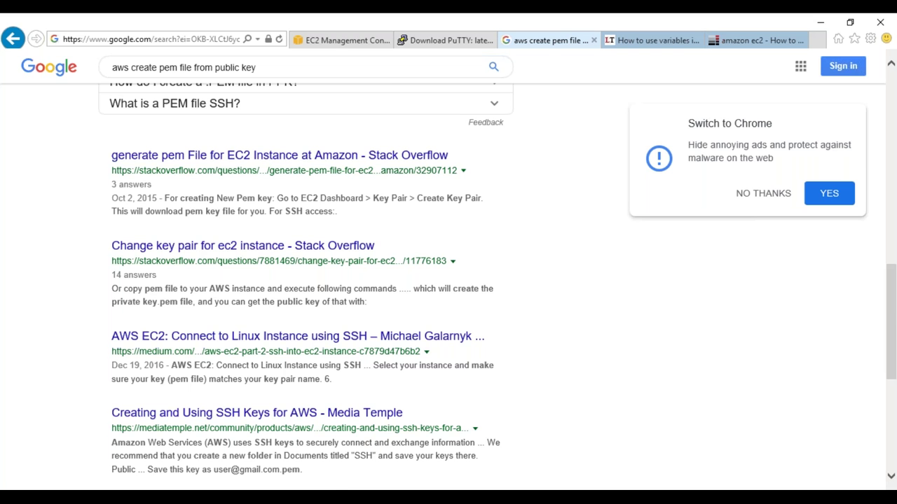
scroll(291, 339, down, 3)
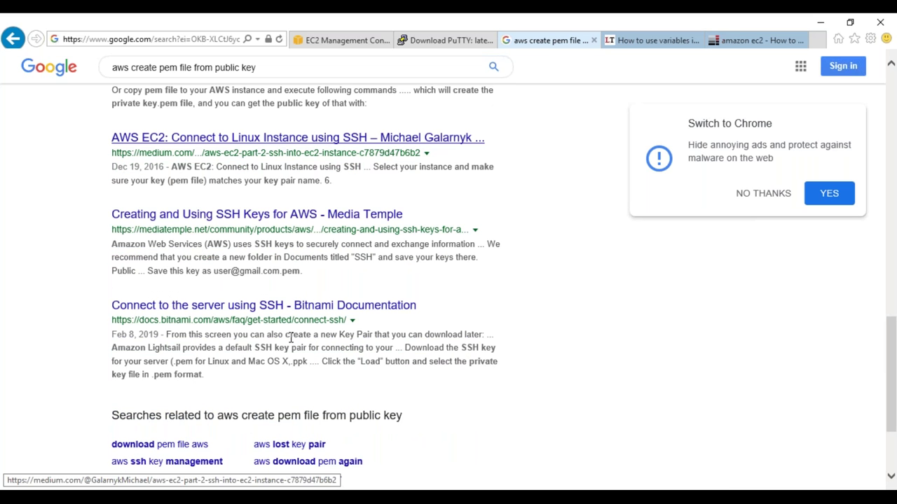
mouse_move(274, 499)
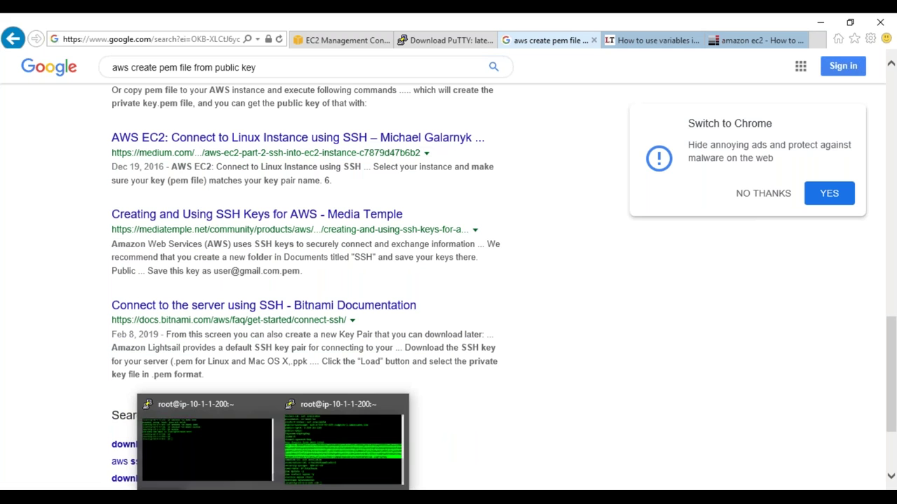
Return to the EC2 Management Console and show the Volumes list.
click(322, 463)
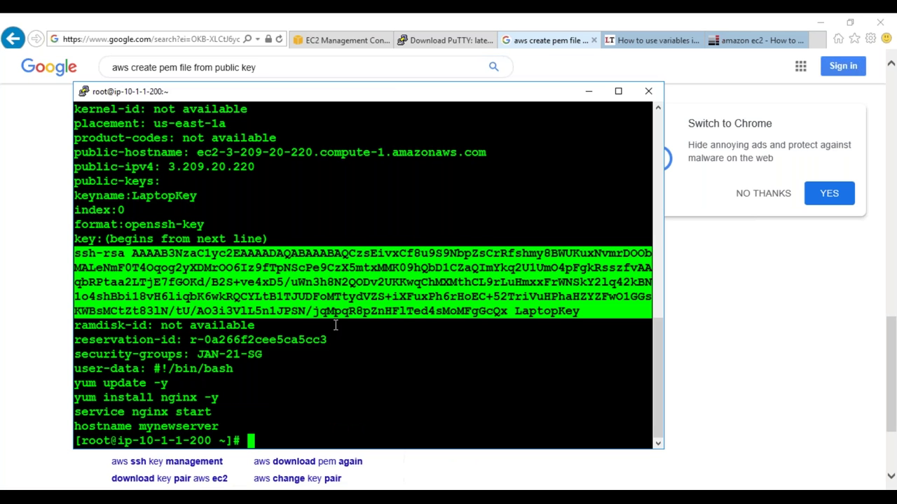
click(344, 43)
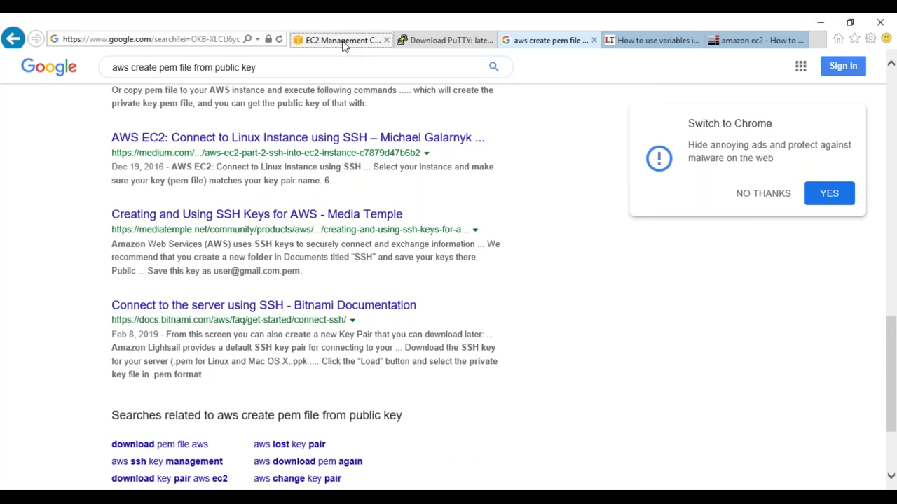
click(343, 41)
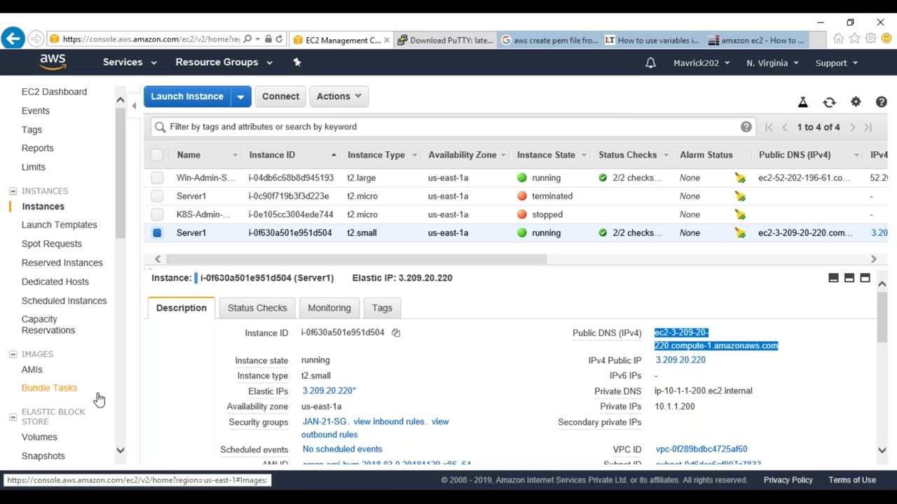
click(49, 440)
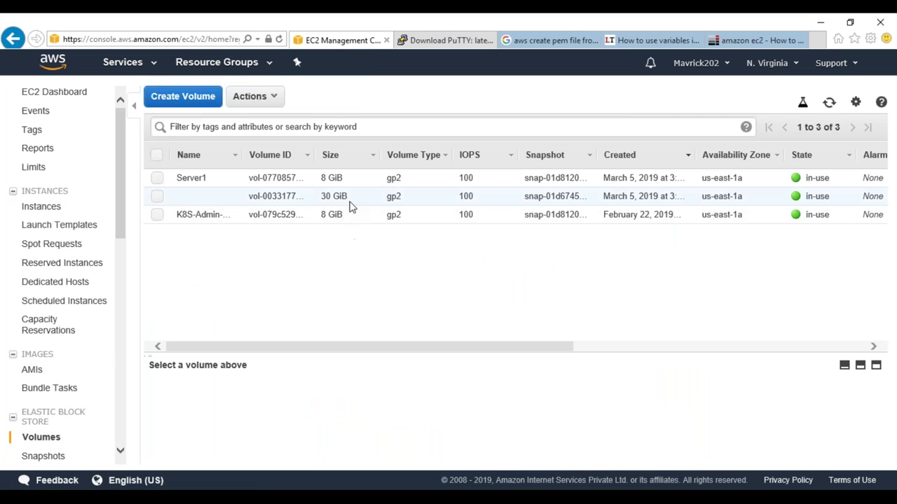
Select the 30 GiB volume, then bring the root PuTTY terminal back to the front.
right_click(350, 197)
click(289, 196)
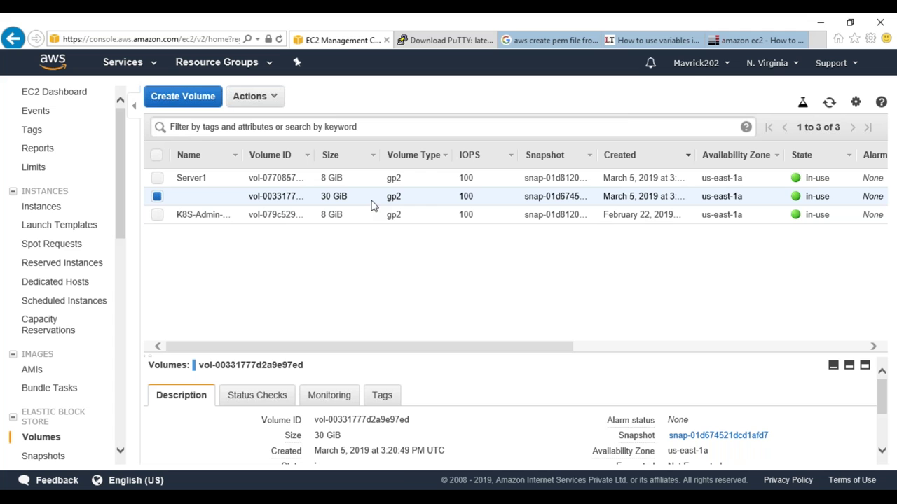
click(273, 499)
click(346, 460)
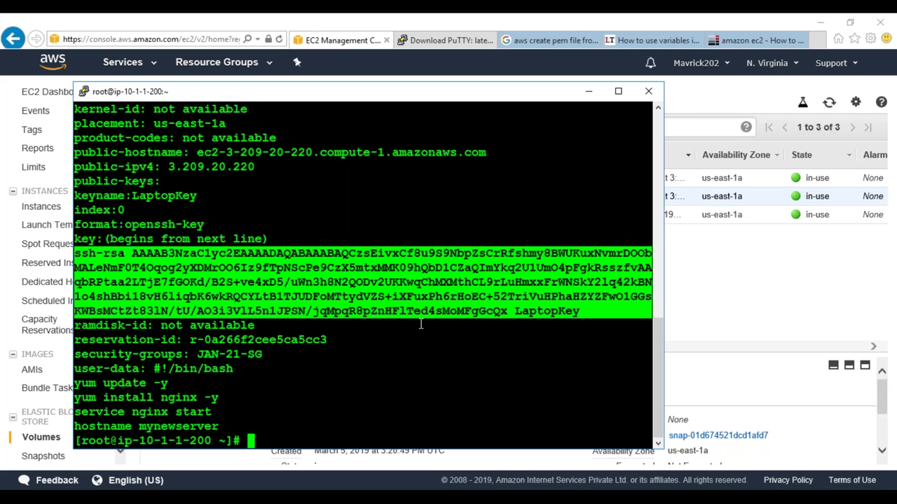
View /etc/ssh/sshd_config in nano and exit without saving.
text(nano /etc/ssh/)
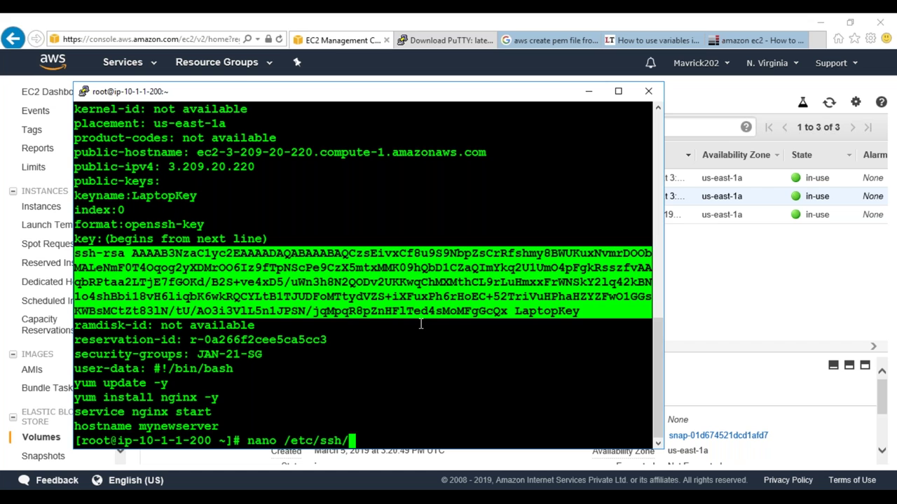
text(sshd)
key(Tab)
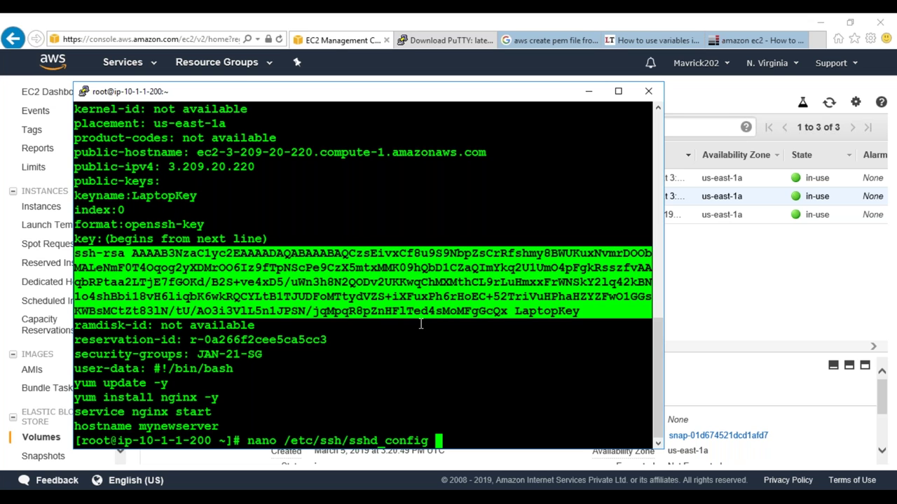
key(Return)
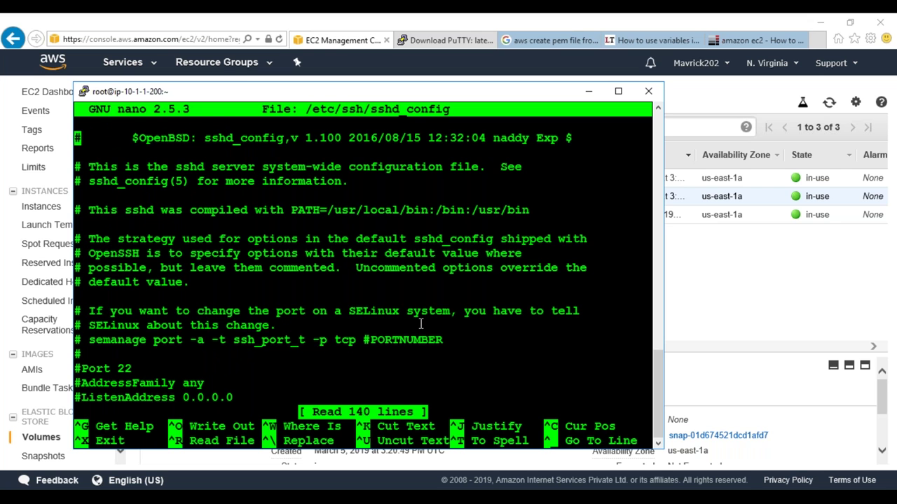
key(ctrl+x)
Set a new password for ec2-user with passwd ec2-user.
text(passwd e)
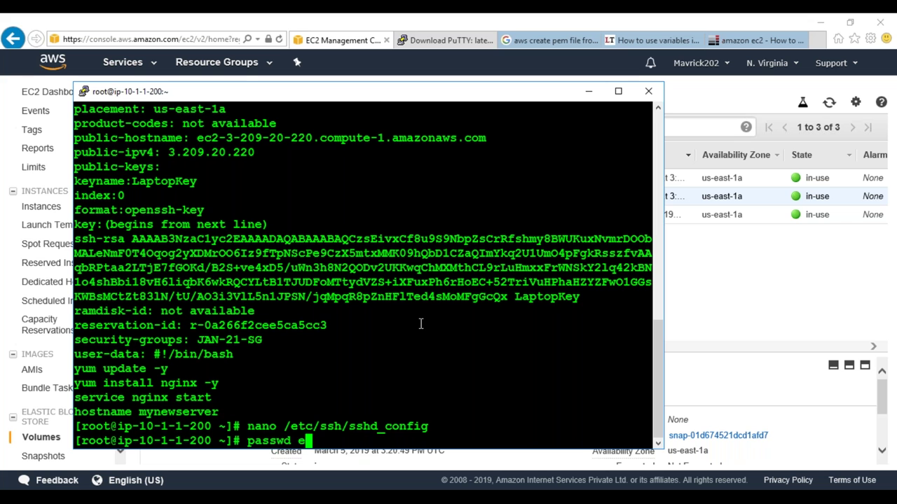
text(c2-user)
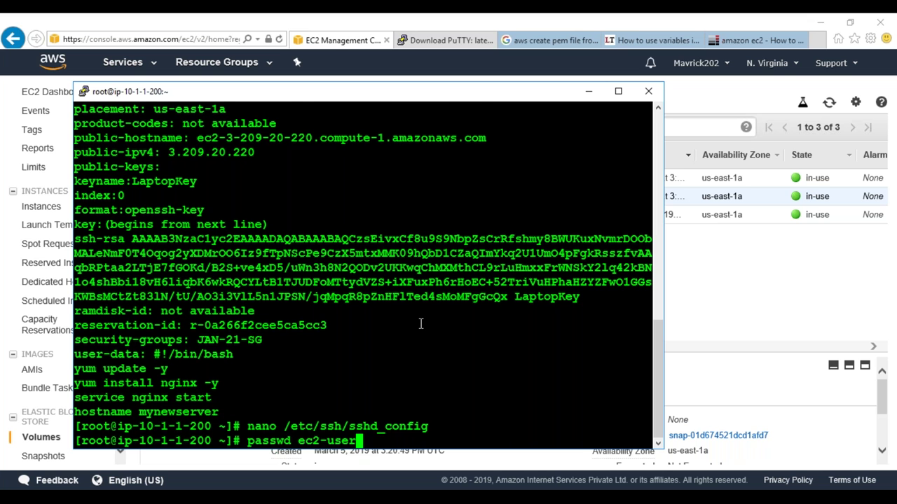
key(Return)
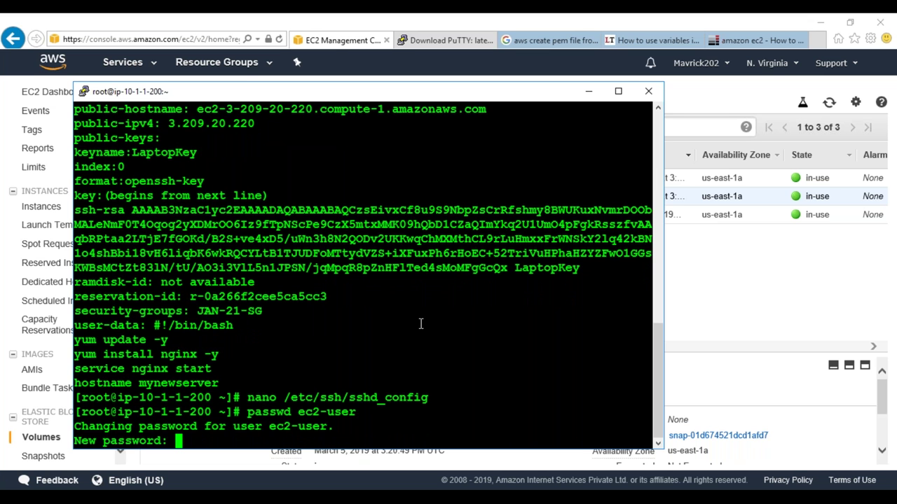
key(Return)
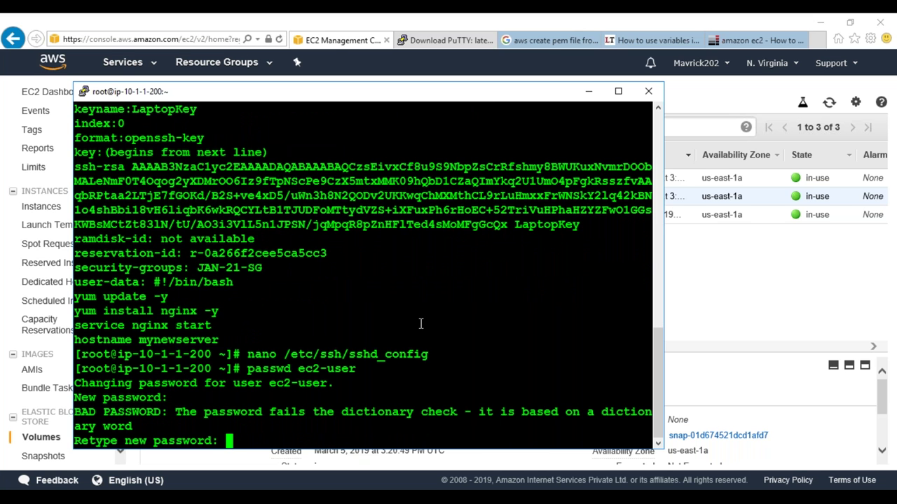
key(Return)
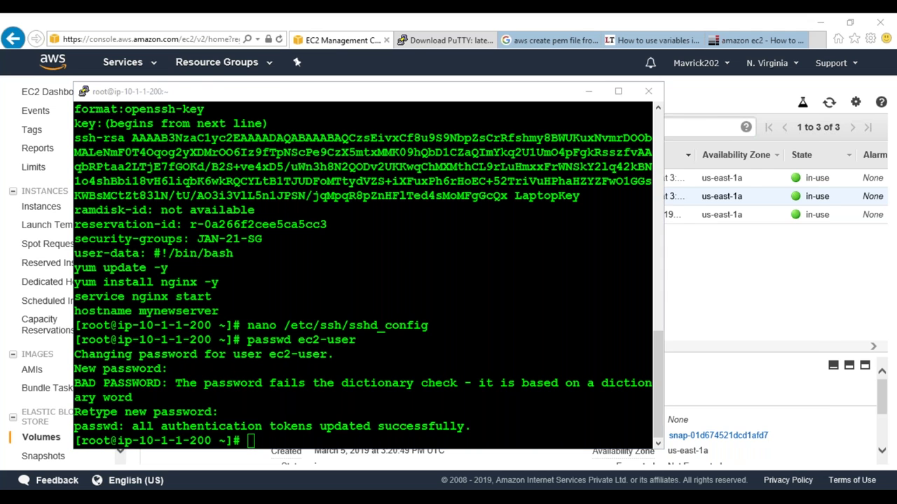
Launch PuTTY from Downloads and load the saved ec2-user@ session.
key(alt+Tab)
double_click(234, 177)
click(494, 268)
click(562, 279)
key(alt+Tab)
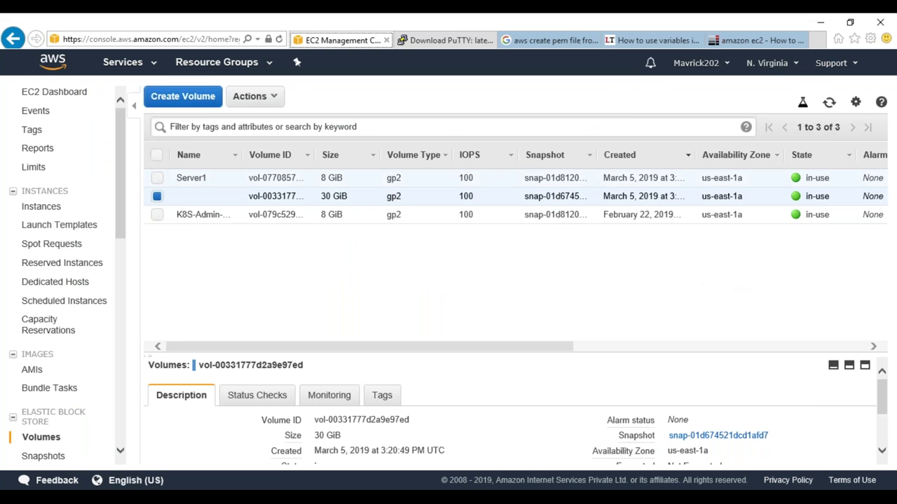
Copy the running Server1 instance's Public DNS (IPv4) name from the Instances page.
click(285, 178)
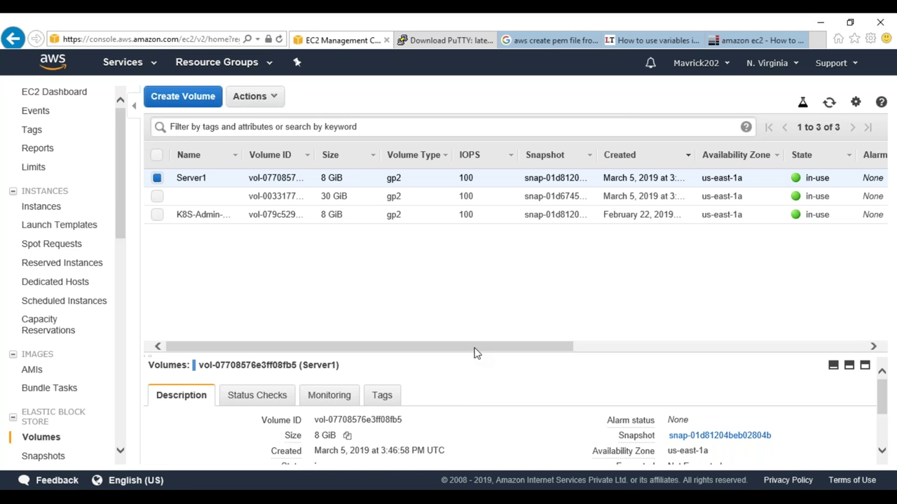
click(51, 209)
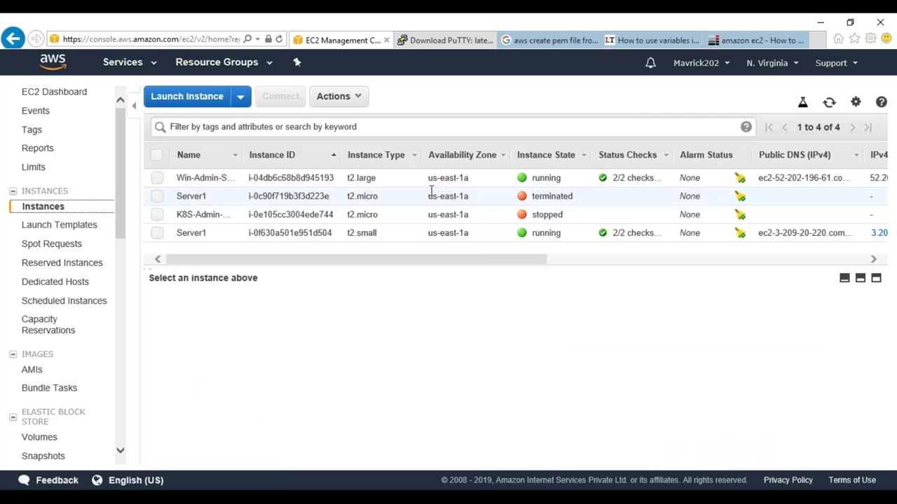
click(301, 238)
click(789, 348)
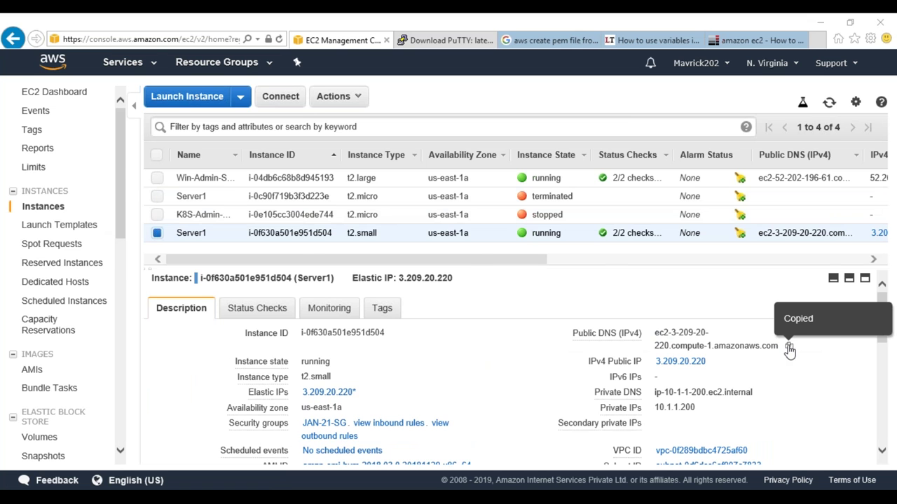
key(alt+Tab)
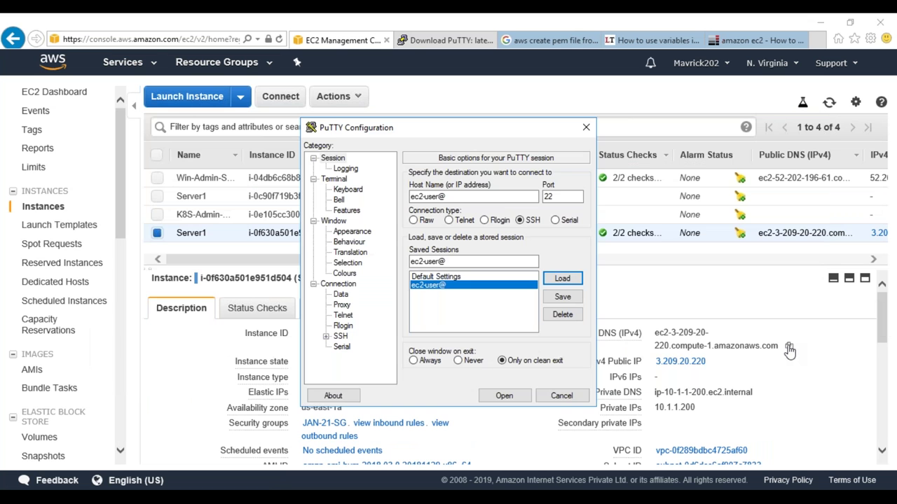
Connect to Server1's public DNS as ec2-user and become root with sudo su -.
key(ctrl+v)
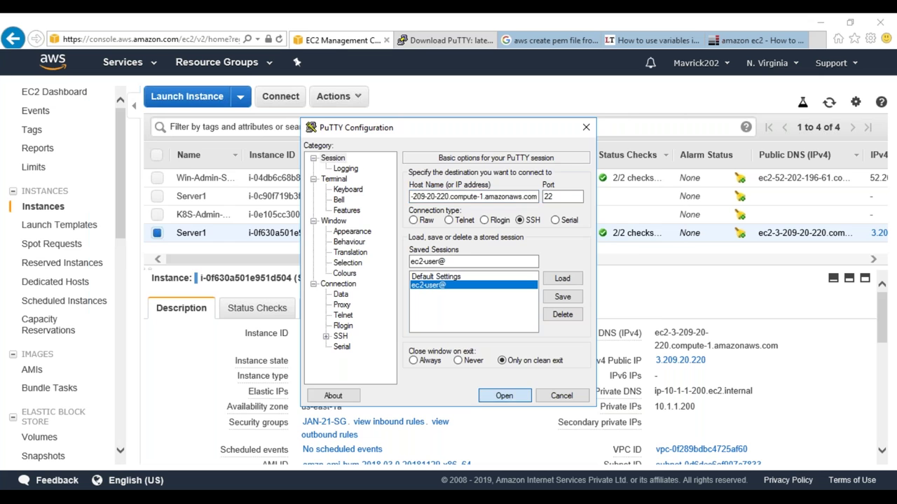
key(Return)
key(Return)
text(sudo su -)
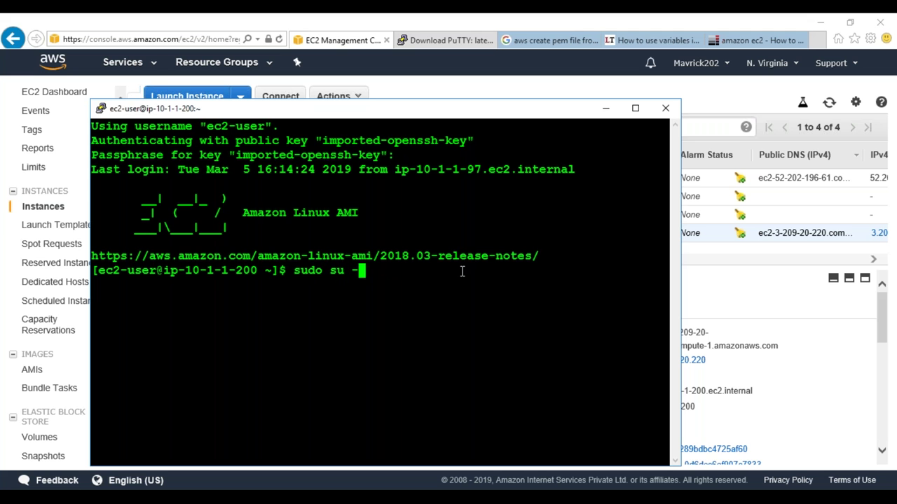
key(Return)
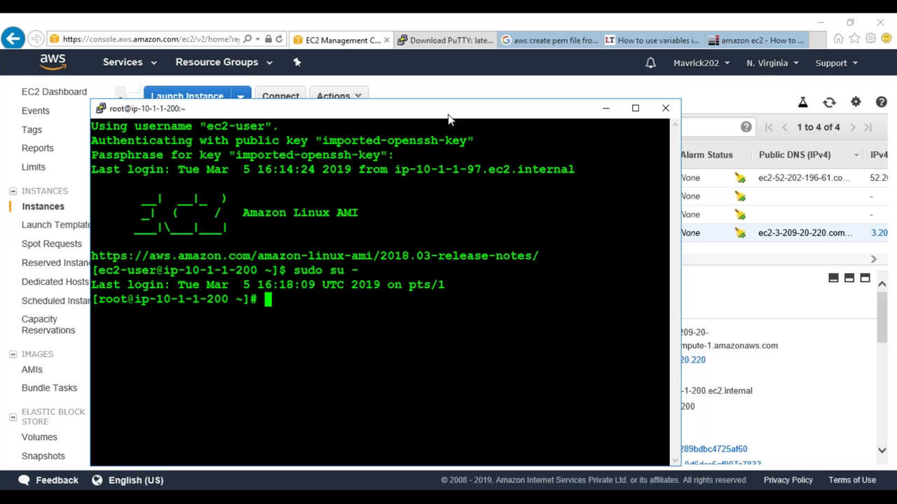
Load youtube.com in the browser's Server Fault tab and focus the YouTube search box.
click(757, 40)
click(757, 40)
key(ctrl+l)
text(you)
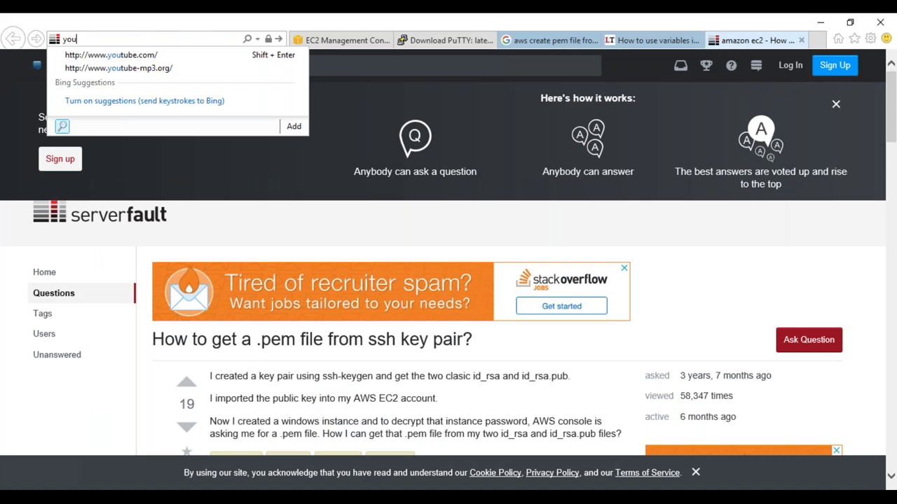
key(Down)
key(Return)
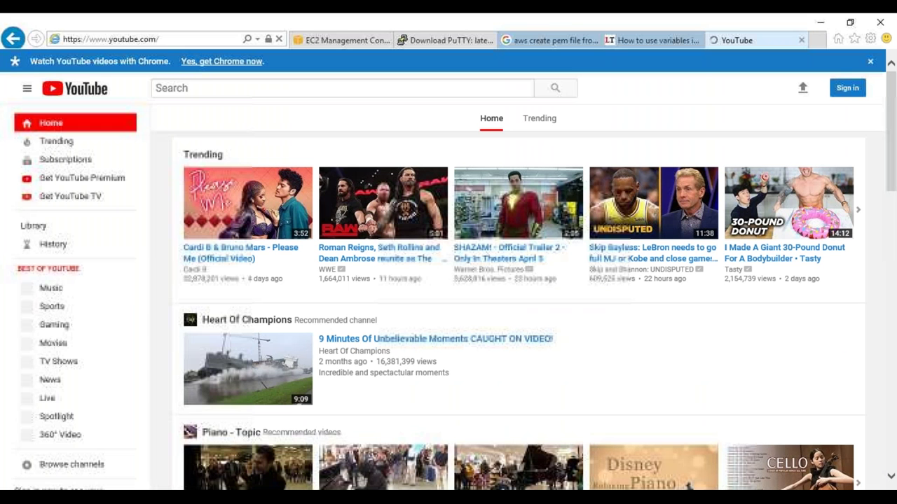
click(285, 98)
Search YouTube for the instructor's channel and open the Linux in Telugu playlist.
text(sreeharsha)
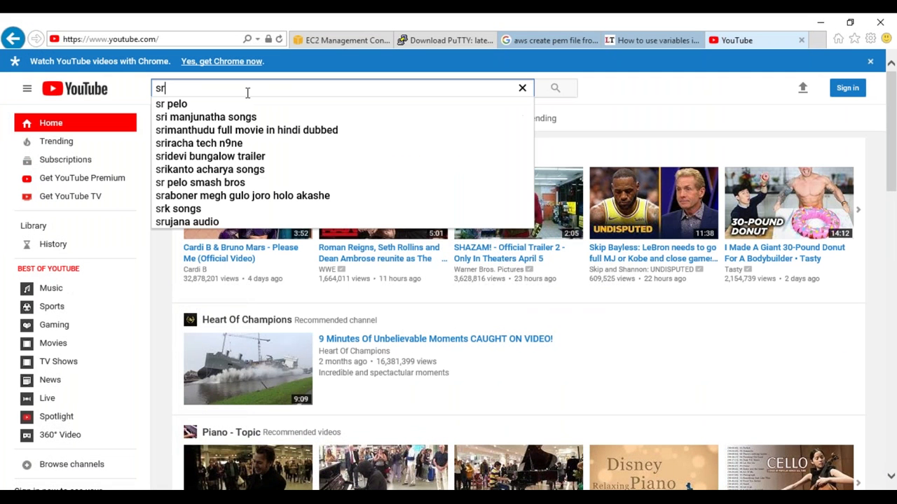
click(247, 105)
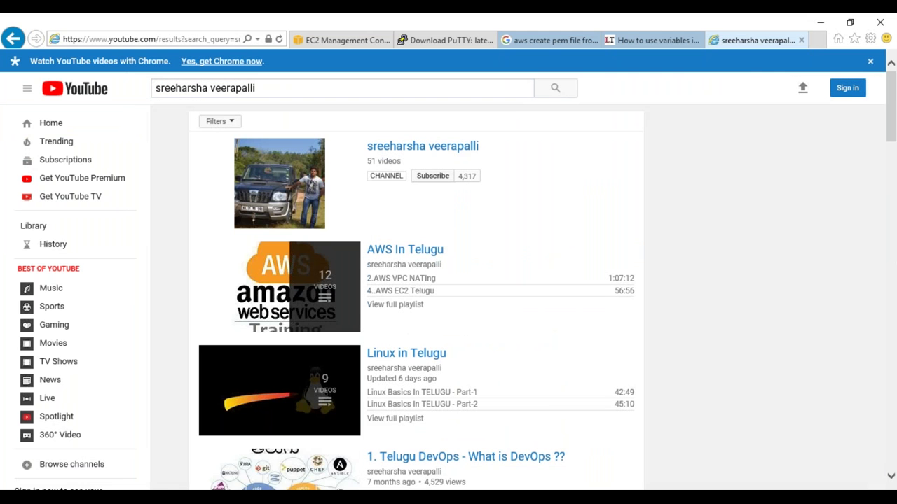
scroll(427, 270, down, 1)
click(424, 288)
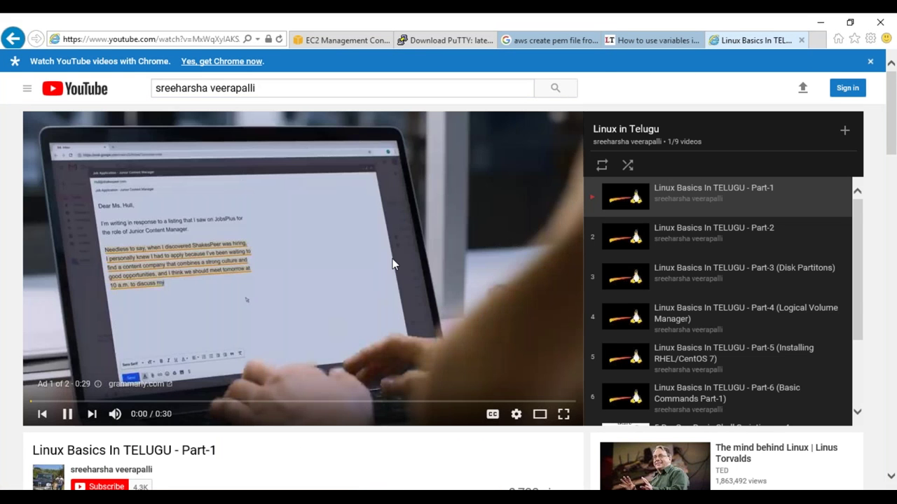
click(395, 264)
scroll(770, 276, down, 3)
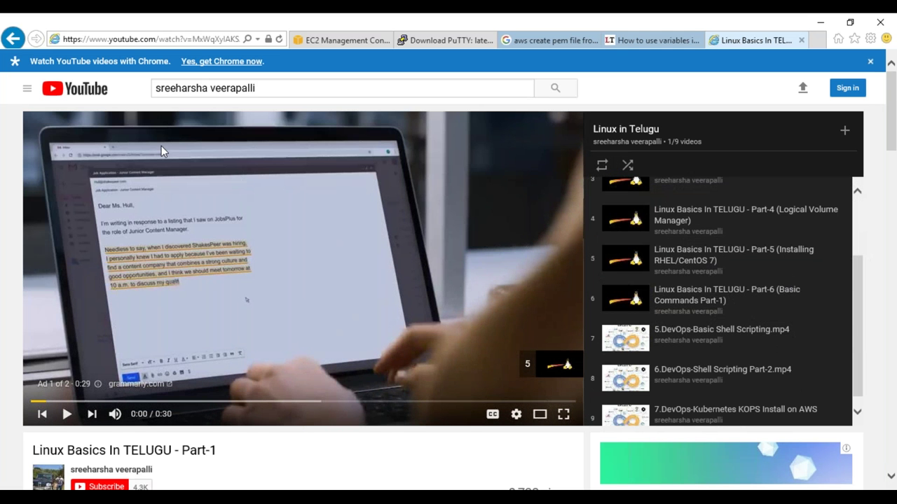
scroll(168, 155, down, 1)
Open the AWS In Telugu playlist and play its Additional User Creation with Keypairs & Passwords video.
key(alt+Left)
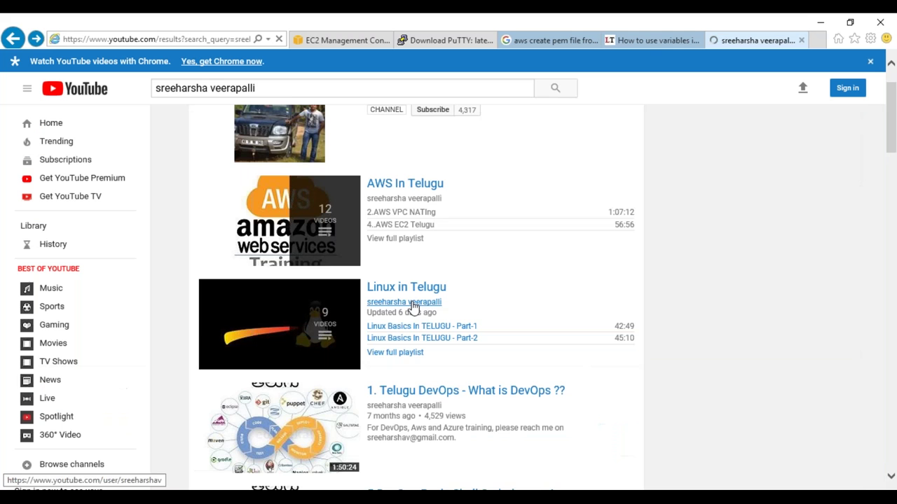
key(alt+Right)
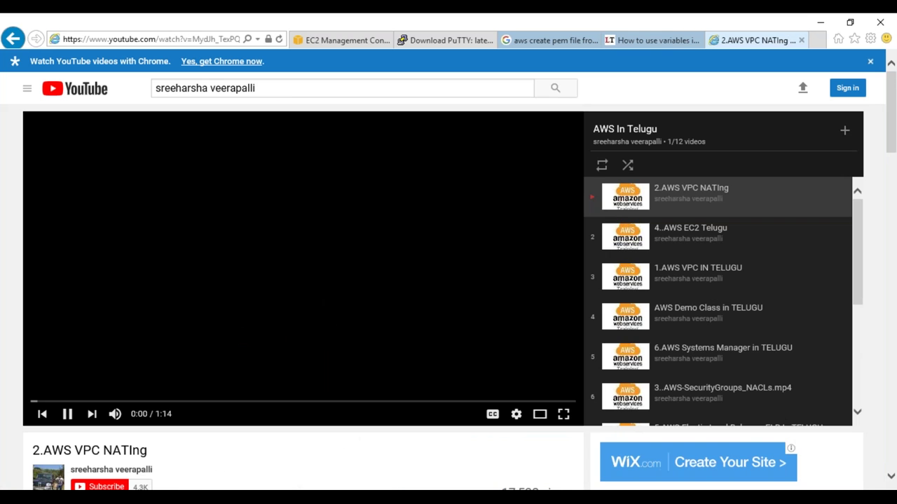
scroll(721, 230, down, 1)
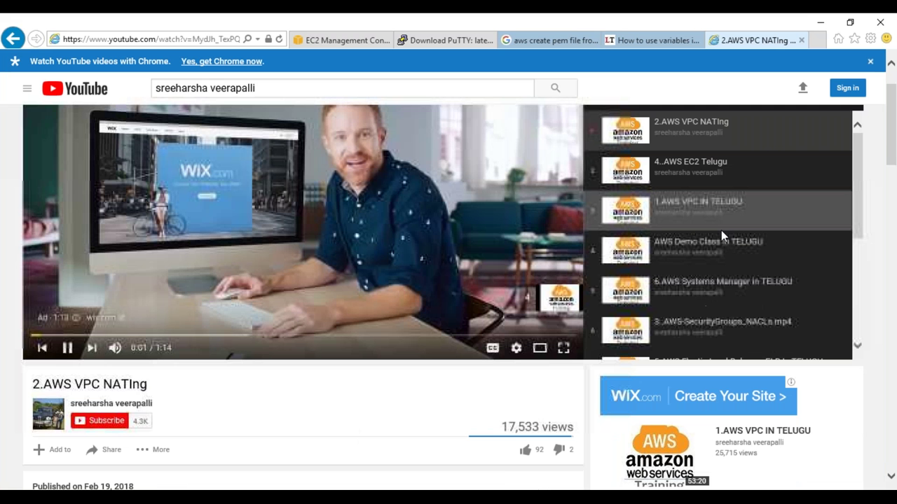
scroll(721, 234, down, 3)
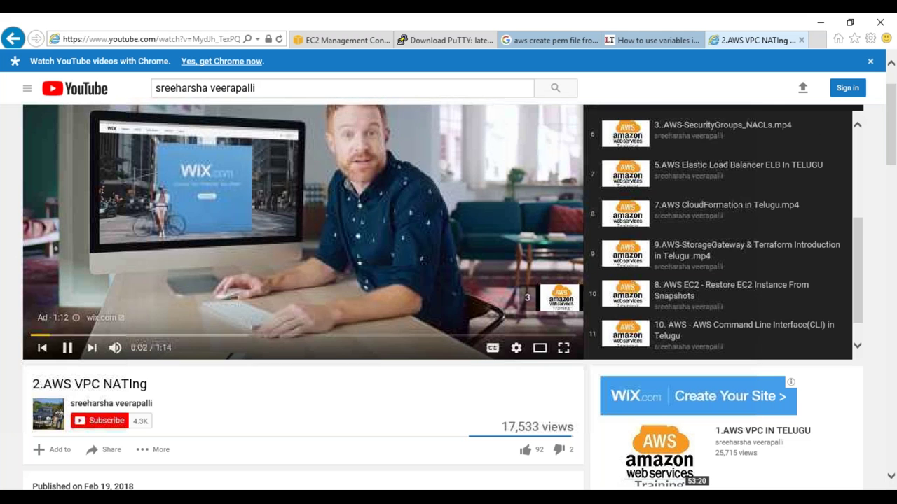
scroll(721, 234, down, 1)
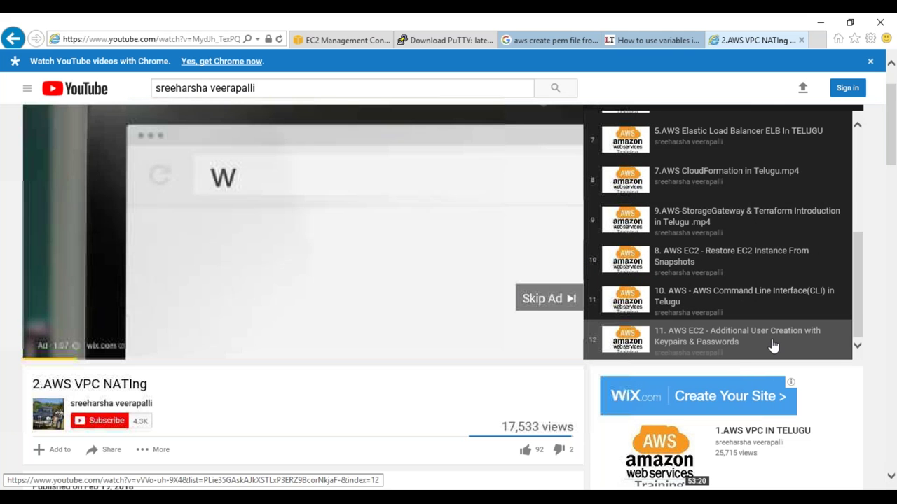
click(772, 346)
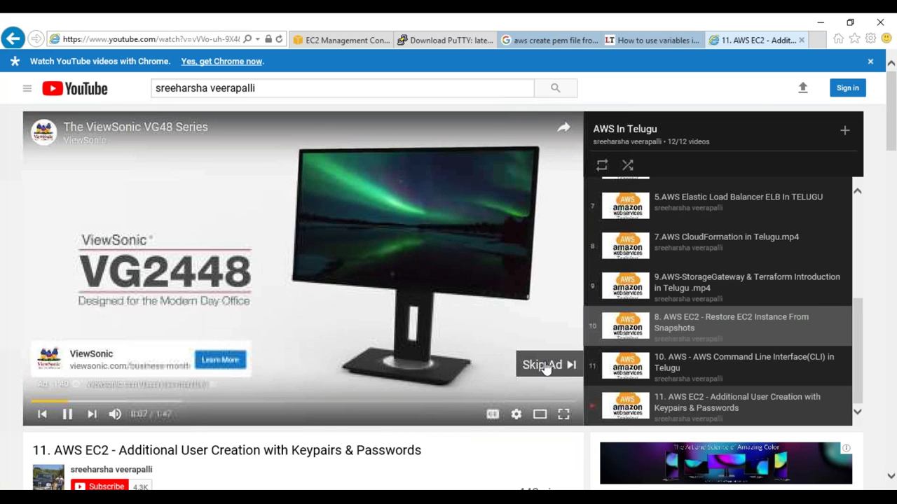
Skip the ad and seek the tutorial forward to about 11:19, the terminal part.
click(546, 365)
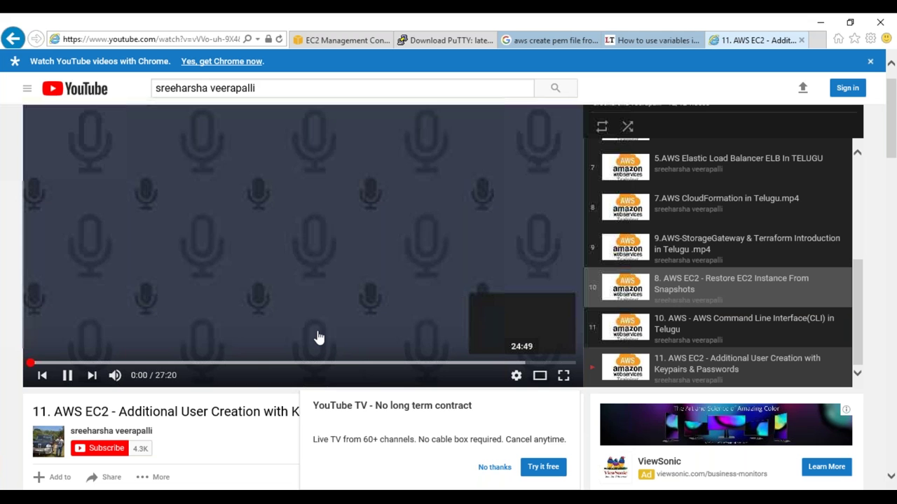
click(102, 364)
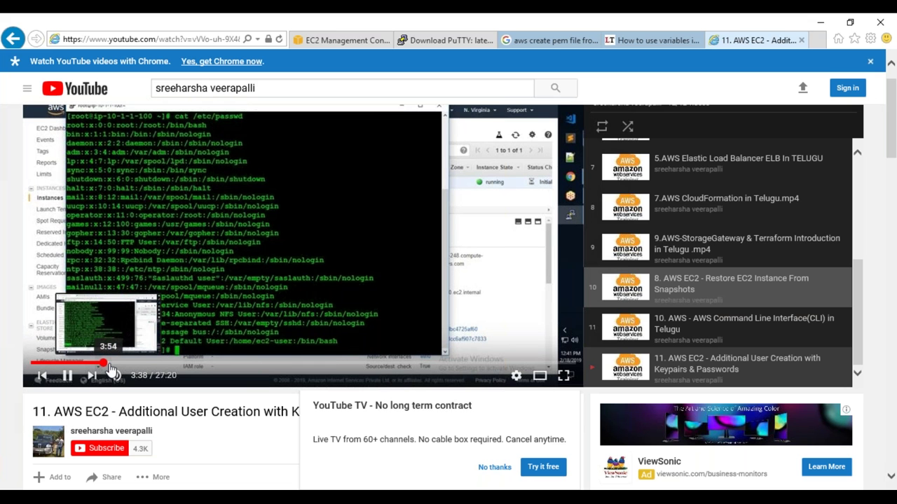
click(128, 363)
click(150, 364)
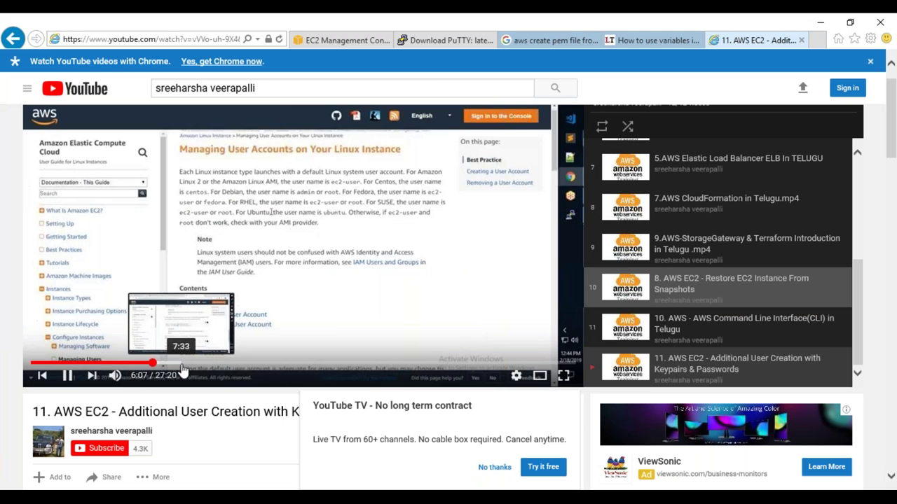
click(181, 365)
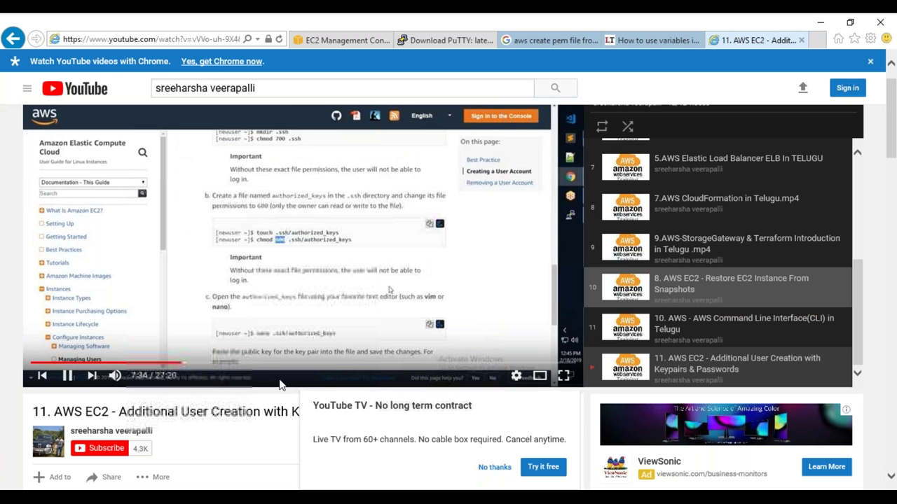
click(214, 364)
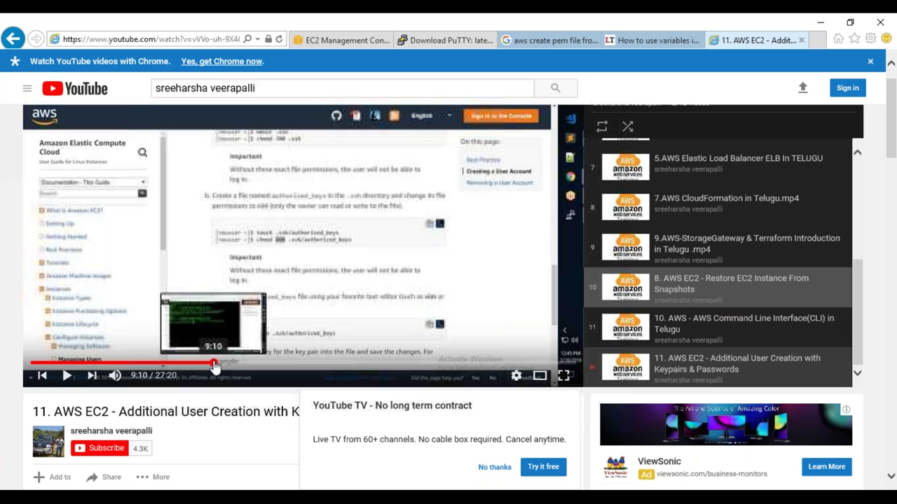
click(256, 365)
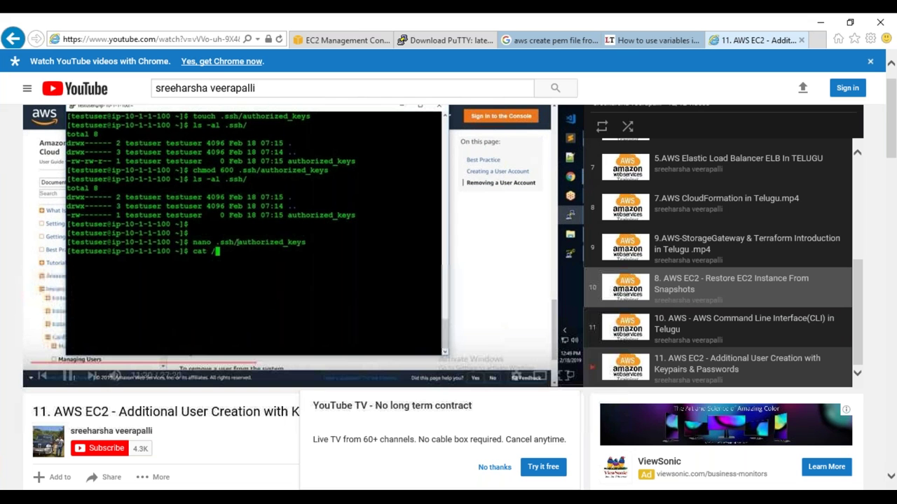
Select the video's URL and close the YouTube tab.
key(alt+d)
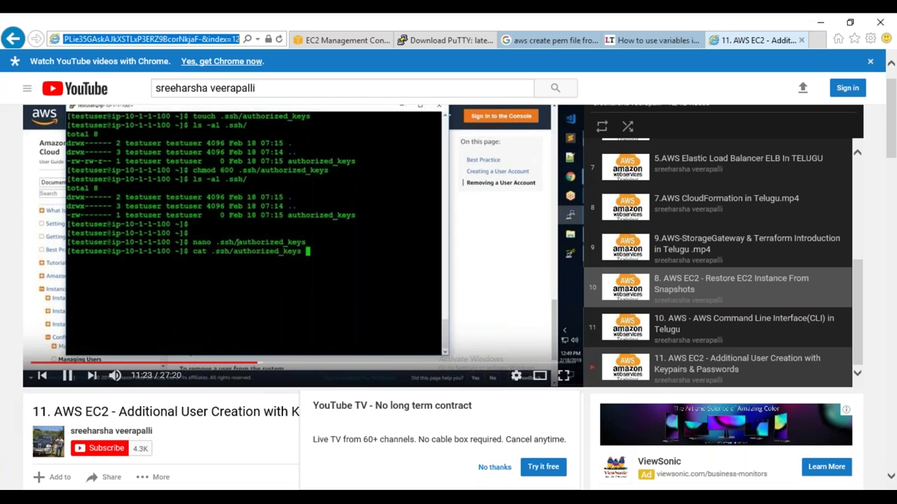
key(alt+Tab)
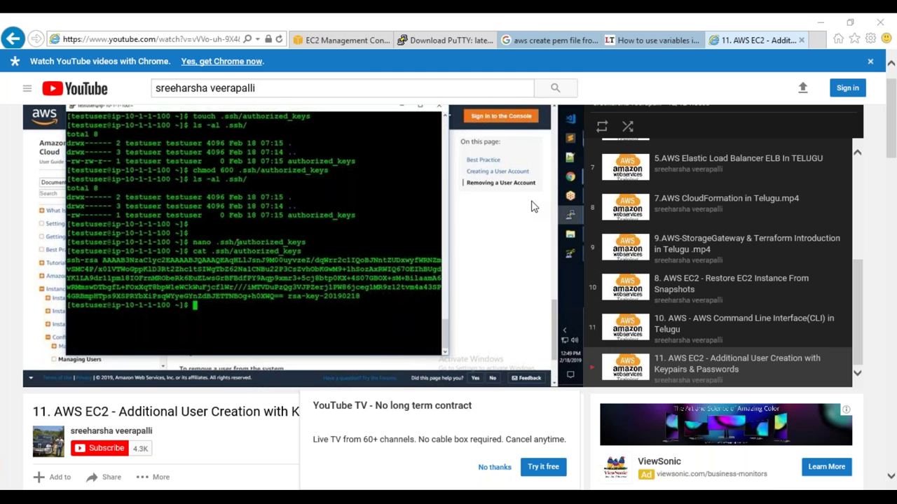
click(801, 40)
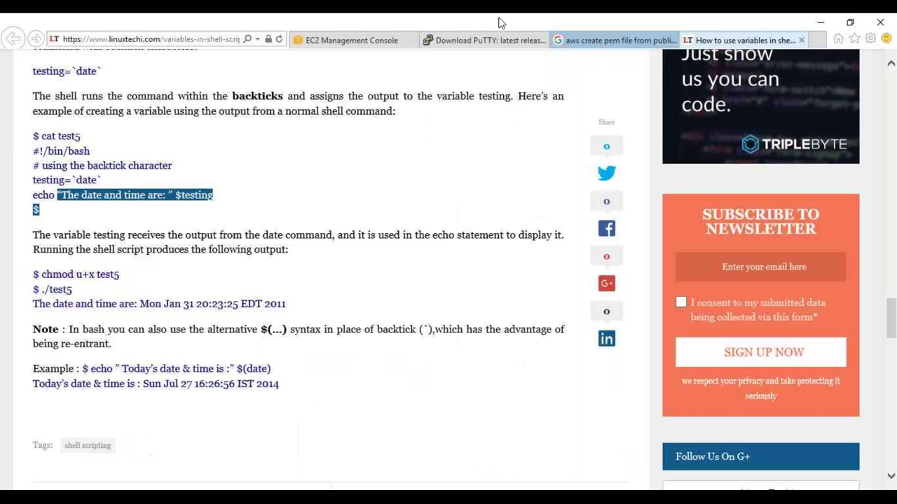
Open Server1's termination protection and terminate dialogs in the EC2 console, cancelling both.
click(343, 40)
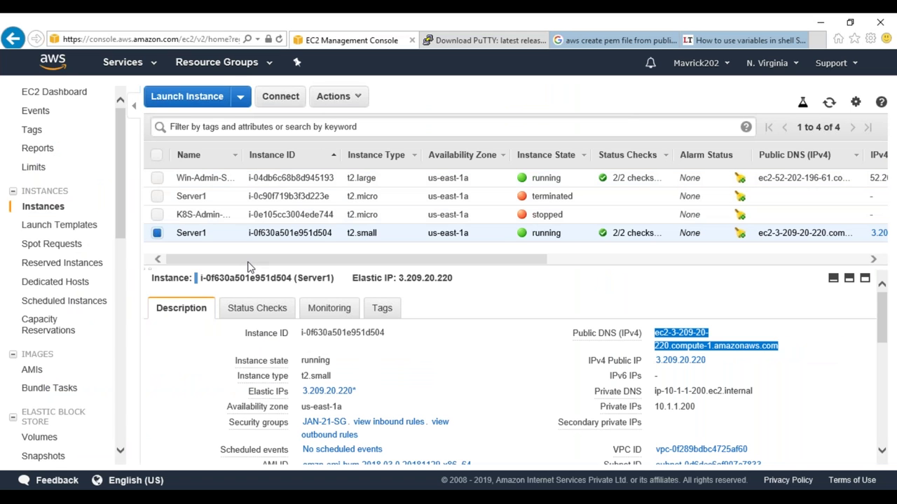
right_click(356, 232)
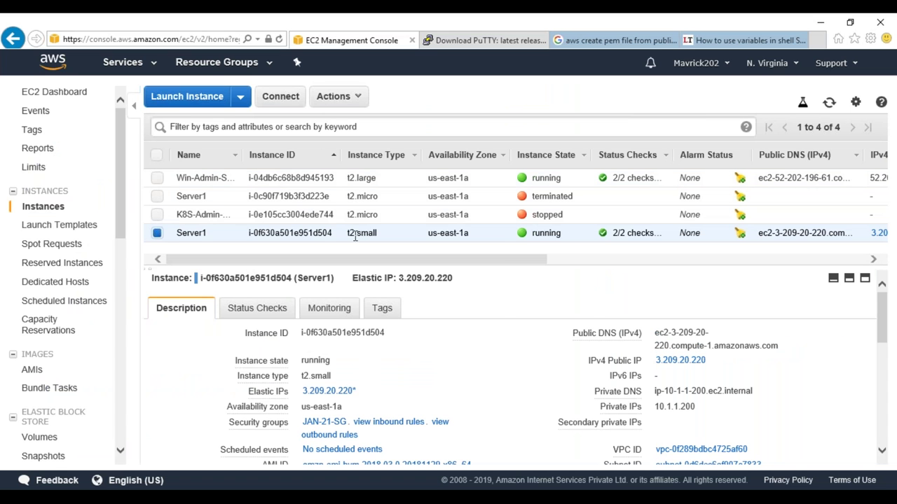
mouse_move(384, 306)
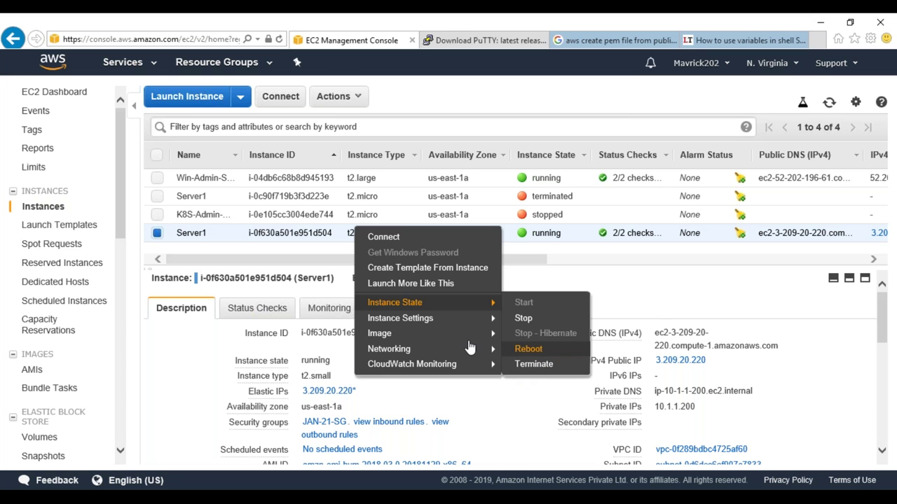
mouse_move(421, 332)
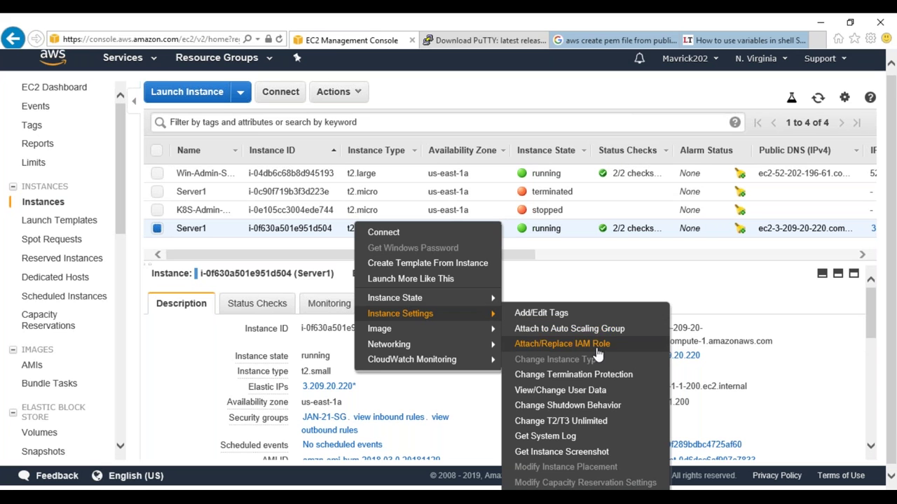
mouse_move(594, 356)
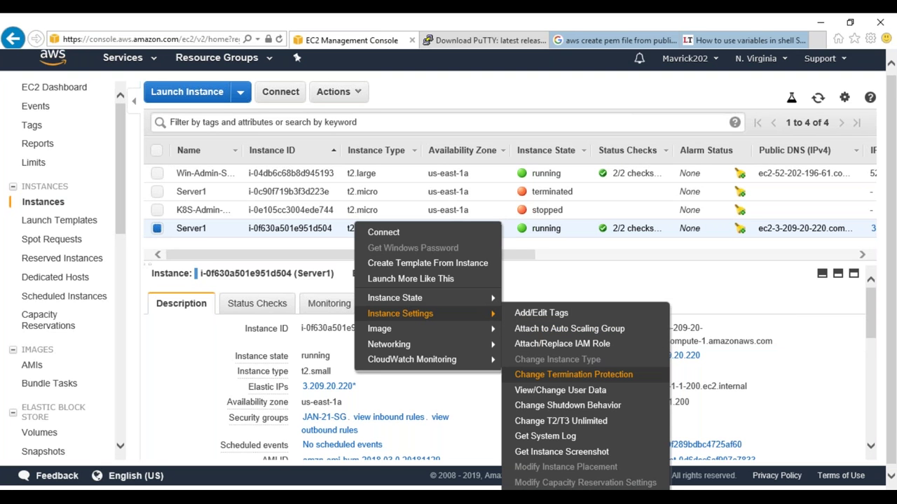
click(573, 375)
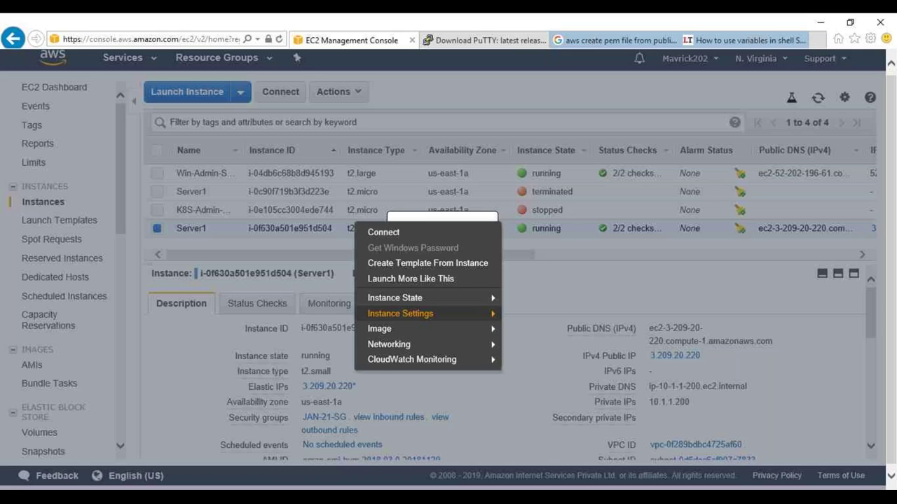
click(575, 342)
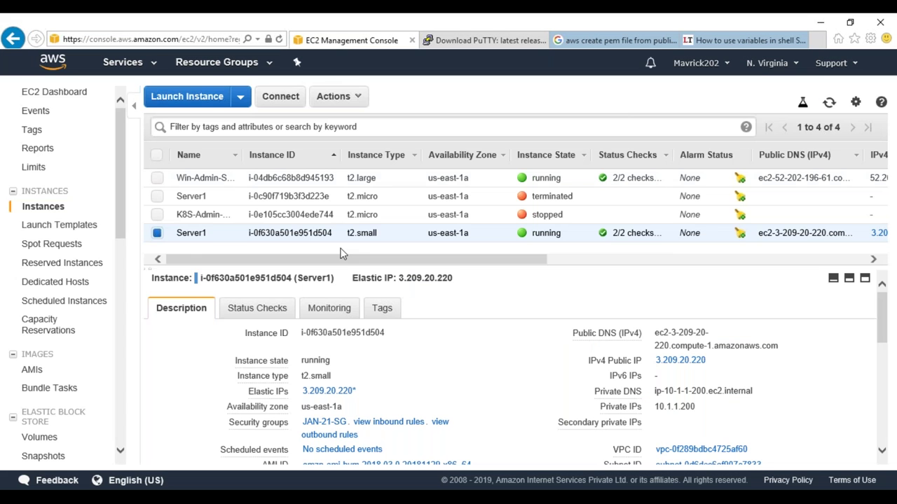
click(340, 96)
mouse_move(350, 186)
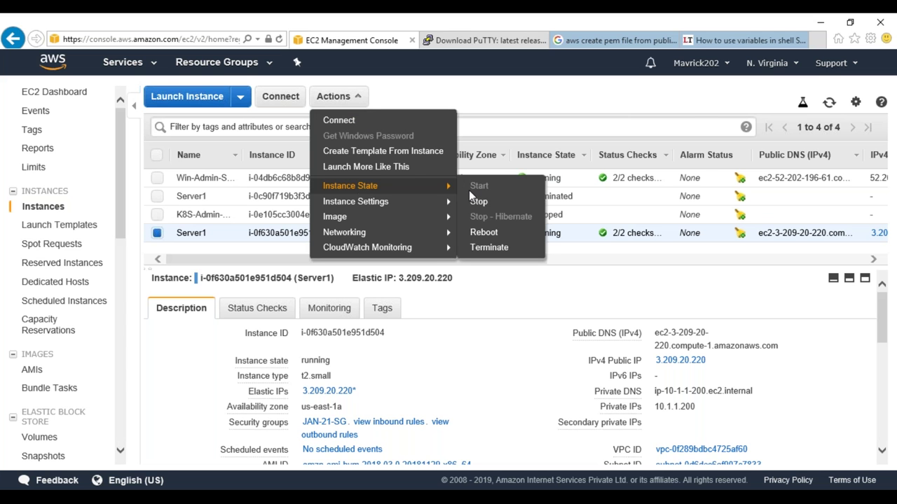
click(489, 248)
click(677, 163)
Disable termination protection on the Server1 instance.
right_click(436, 229)
mouse_move(491, 319)
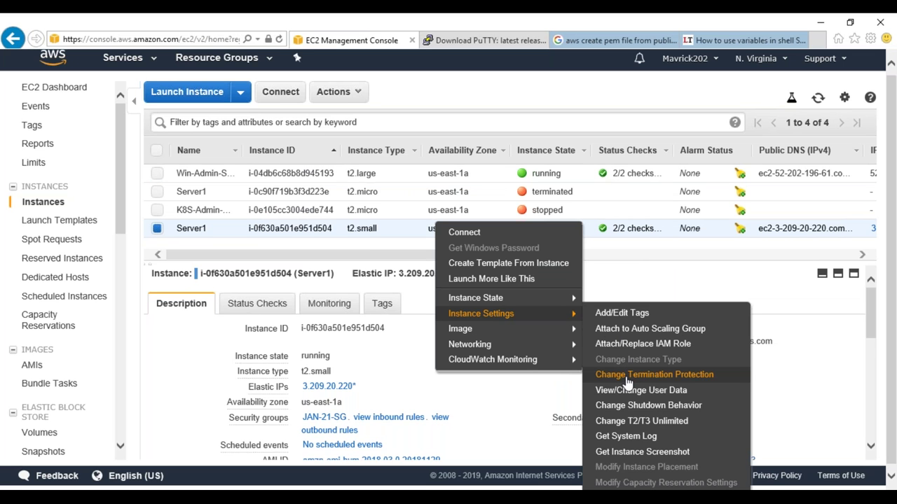
click(628, 378)
click(593, 334)
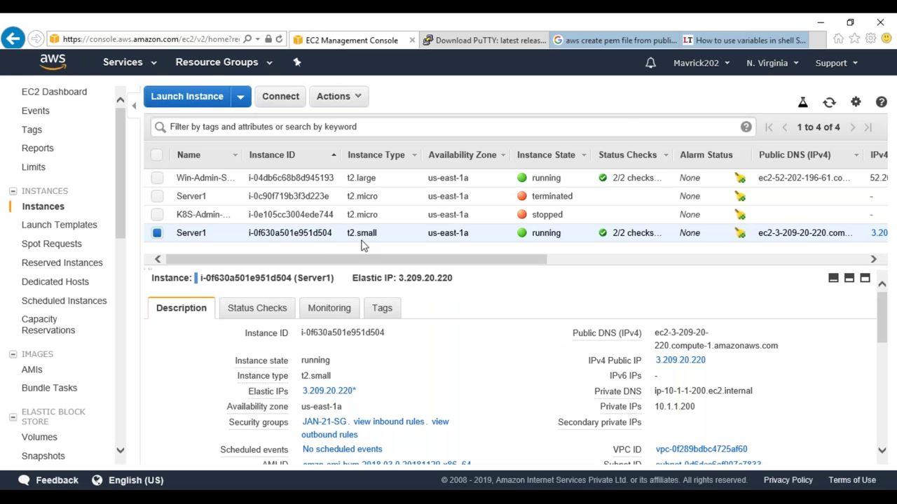
right_click(375, 228)
mouse_move(411, 308)
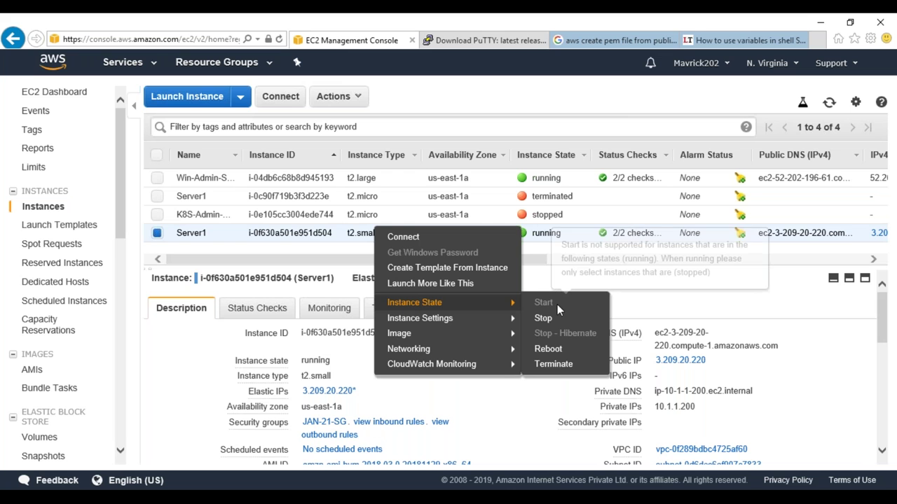
click(553, 364)
click(234, 349)
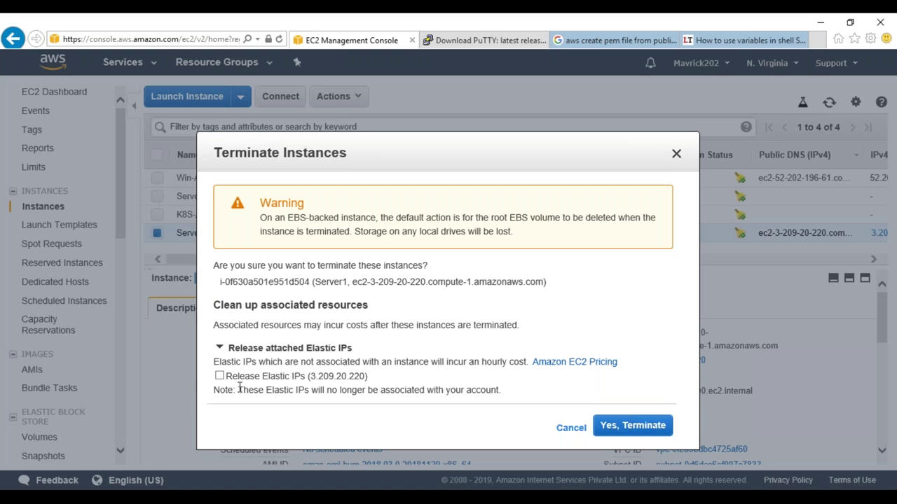
click(668, 168)
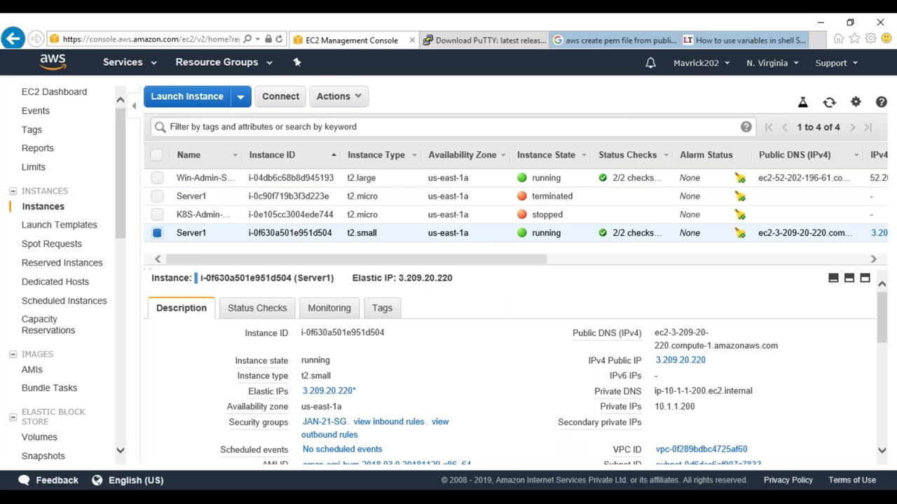
right_click(488, 231)
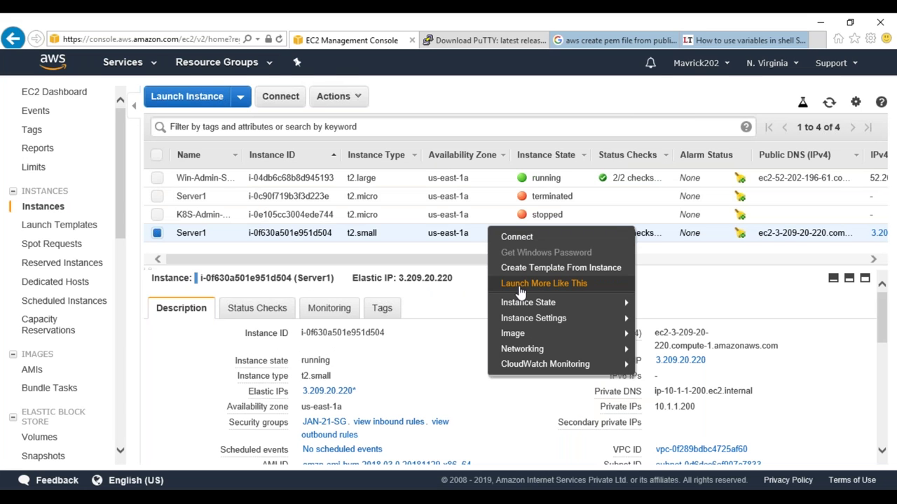
mouse_move(532, 319)
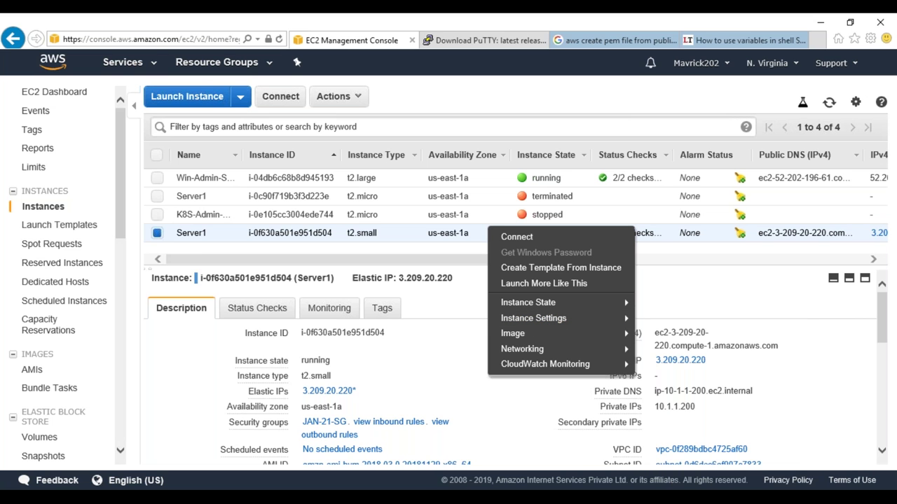
mouse_move(609, 318)
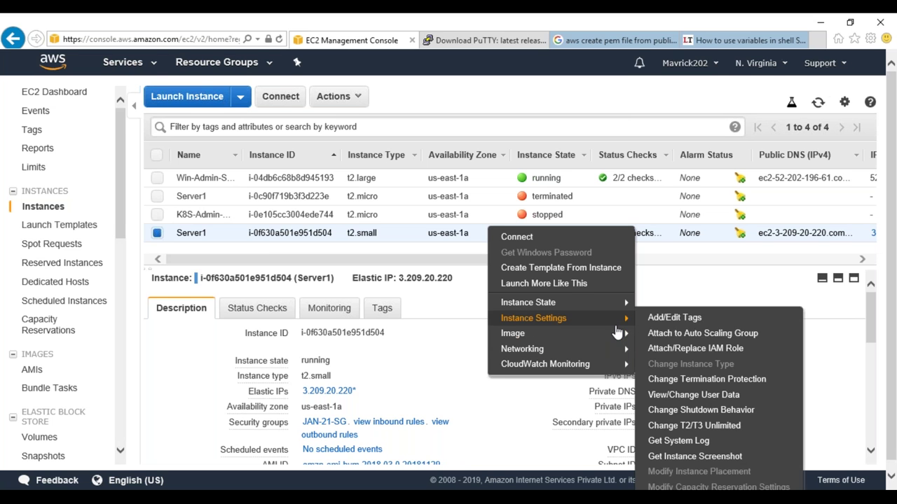
click(679, 437)
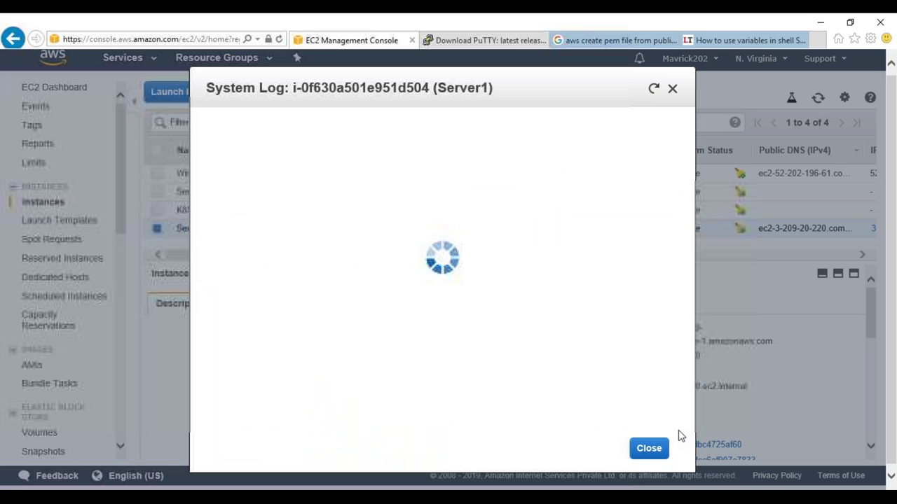
scroll(436, 189, down, 1)
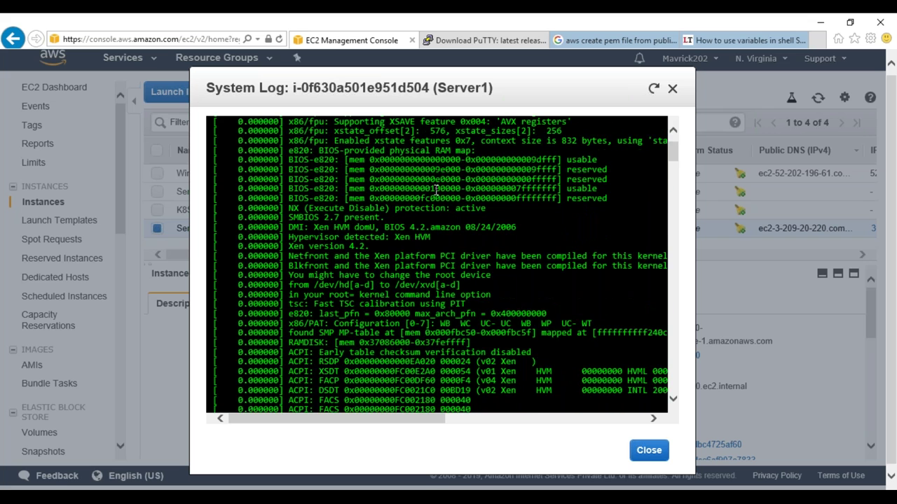
scroll(436, 189, down, 2)
scroll(436, 189, down, 8)
scroll(436, 264, down, 3)
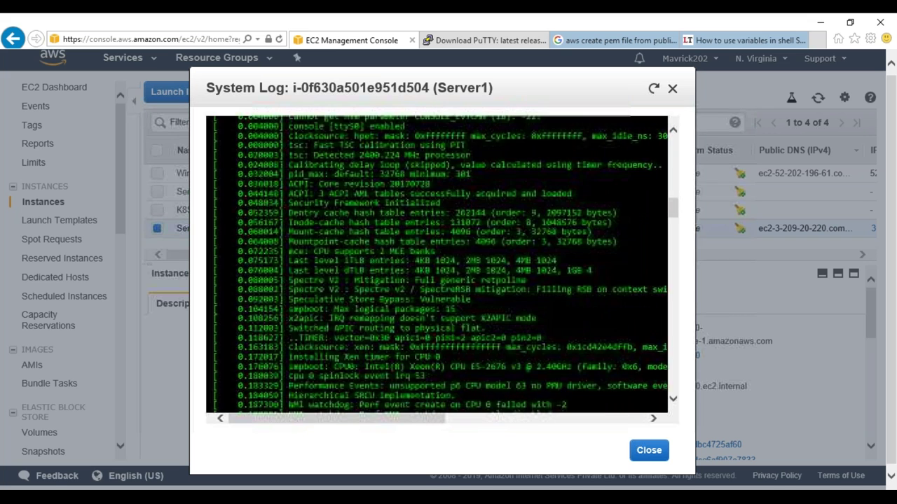
scroll(390, 183, down, 20)
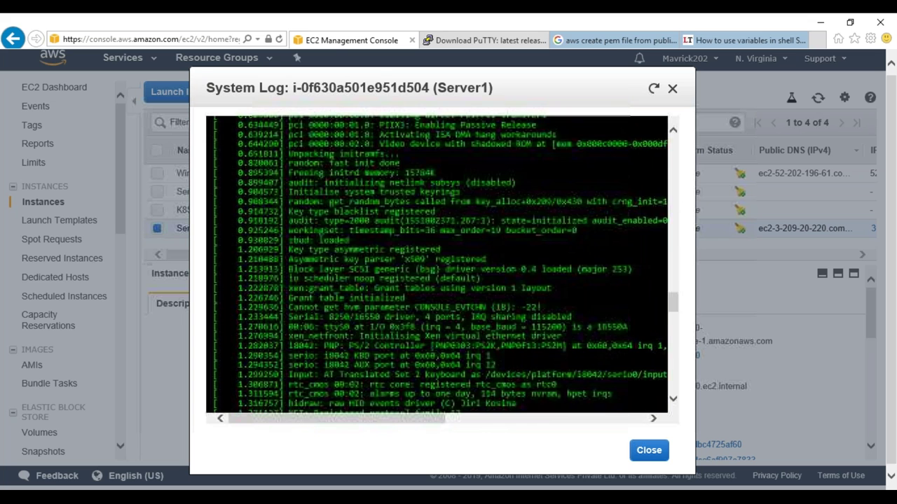
scroll(391, 183, down, 4)
scroll(391, 180, down, 1)
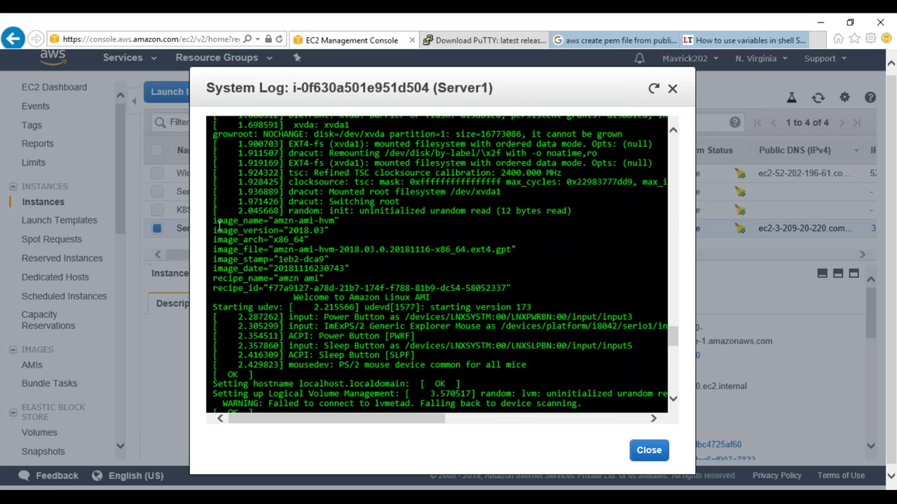
drag(214, 220, 335, 284)
scroll(335, 283, down, 1)
scroll(436, 264, down, 1)
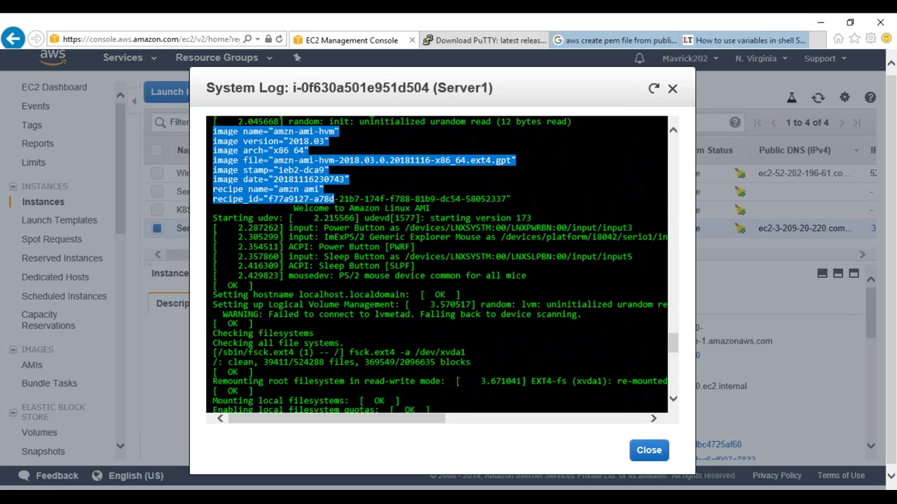
scroll(333, 285, down, 6)
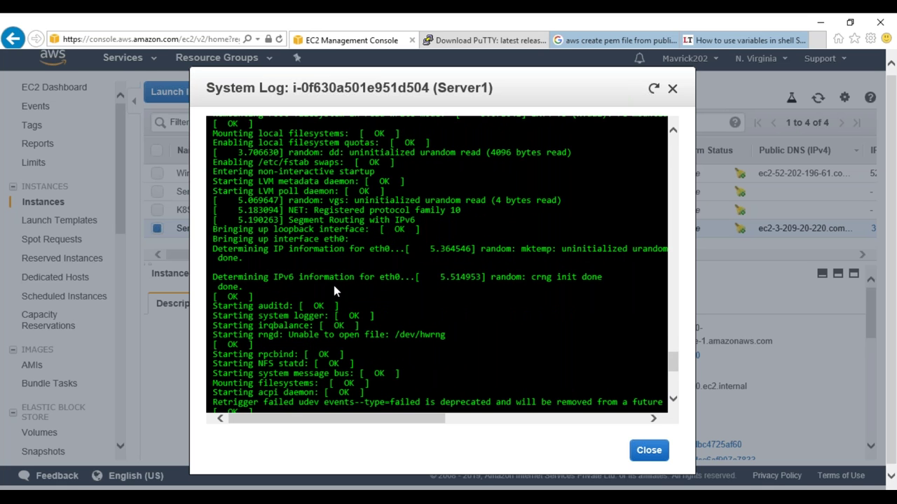
scroll(334, 286, down, 7)
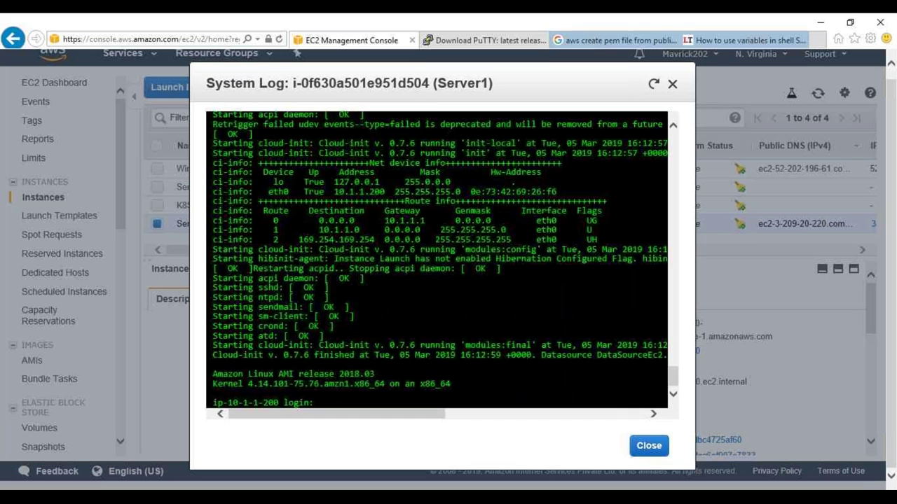
click(649, 447)
right_click(568, 233)
mouse_move(607, 339)
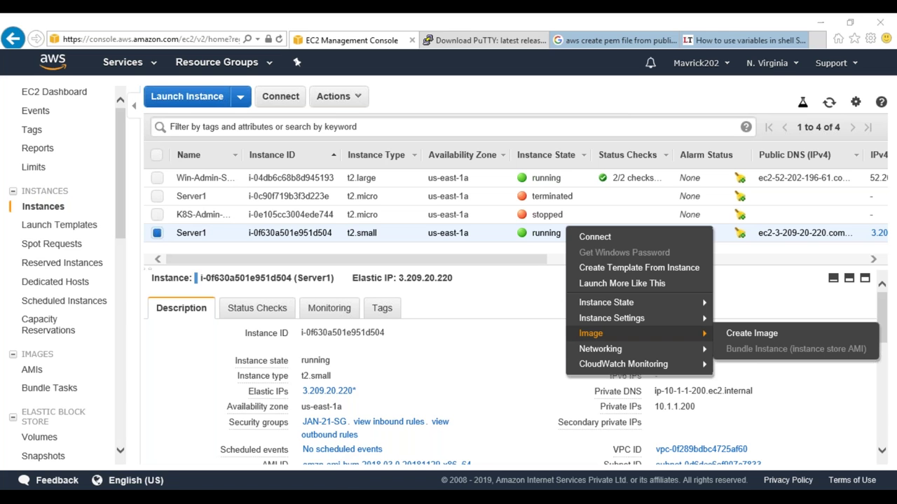
mouse_move(273, 497)
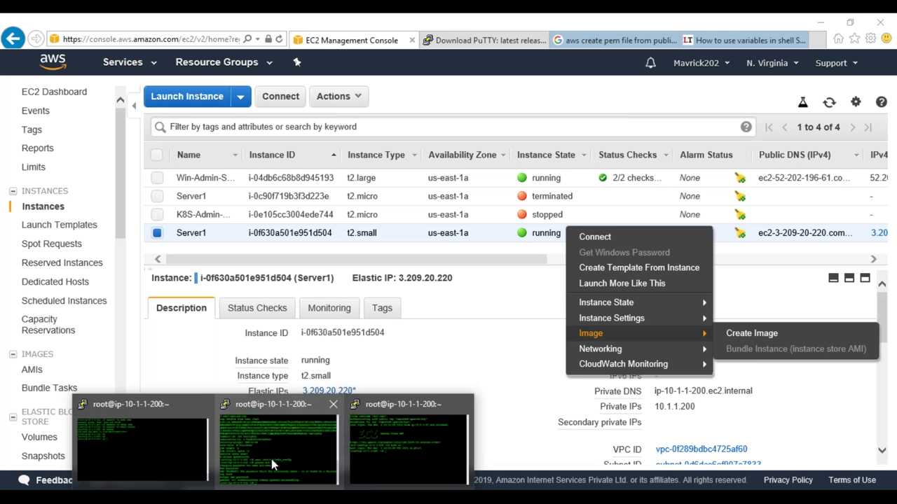
Check nginx status, list /tmp, and run ec2-metadata to show instance details.
click(133, 434)
text(vice nginx status)
key(Return)
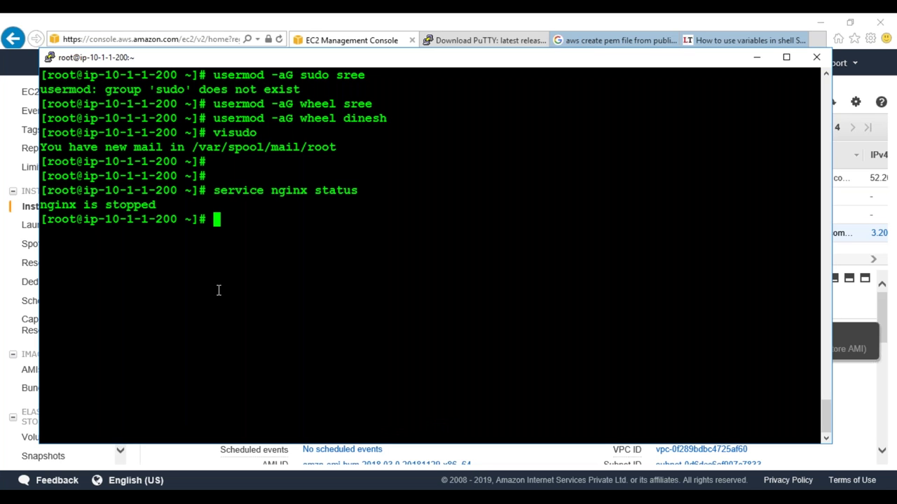
text(ls /tmp/)
key(Return)
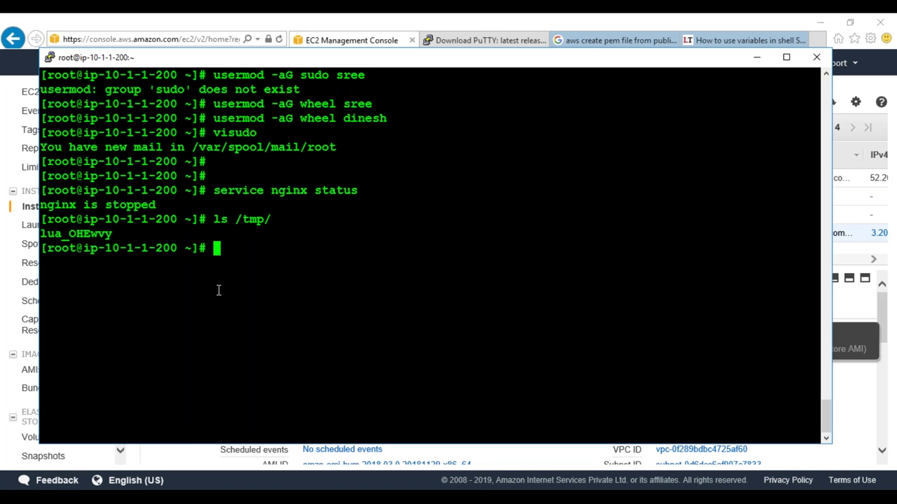
text(ec-)
key(BackSpace)
text(2-)
key(Tab)
key(Return)
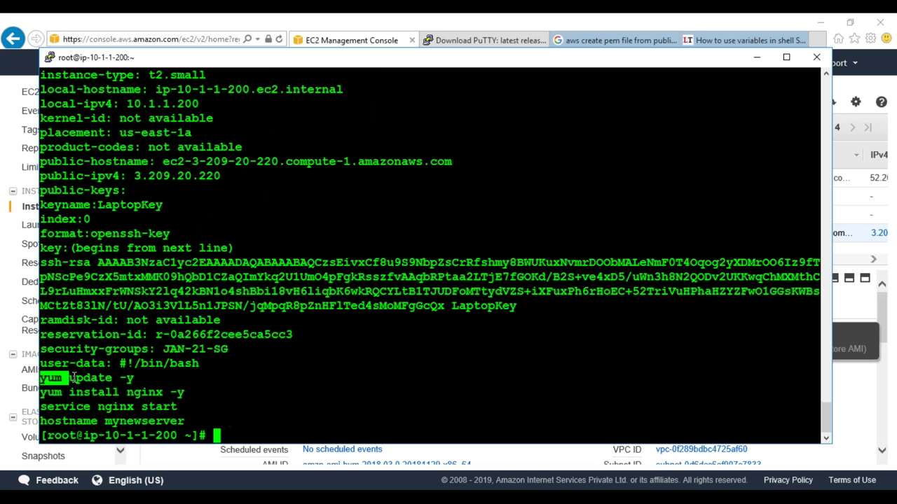
Highlight the hostname mynewserver line in the user data output.
drag(42, 422, 185, 421)
click(334, 378)
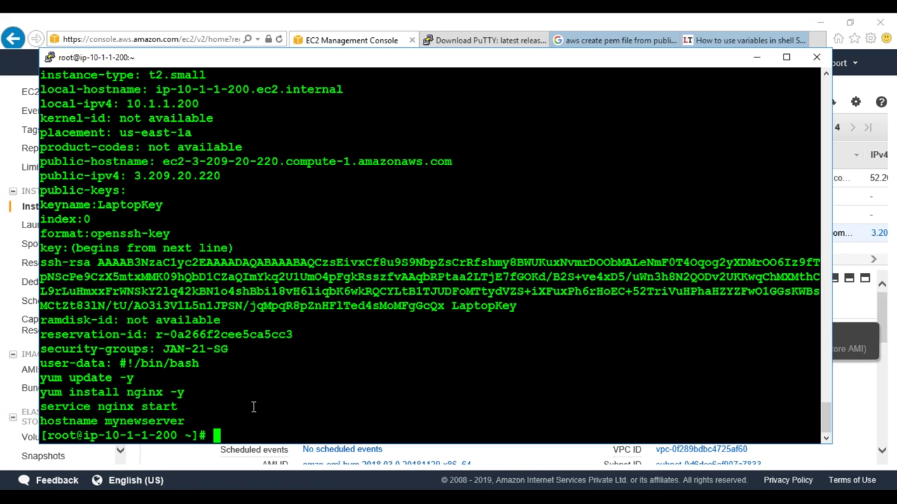
double_click(102, 420)
click(113, 419)
drag(107, 421, 185, 420)
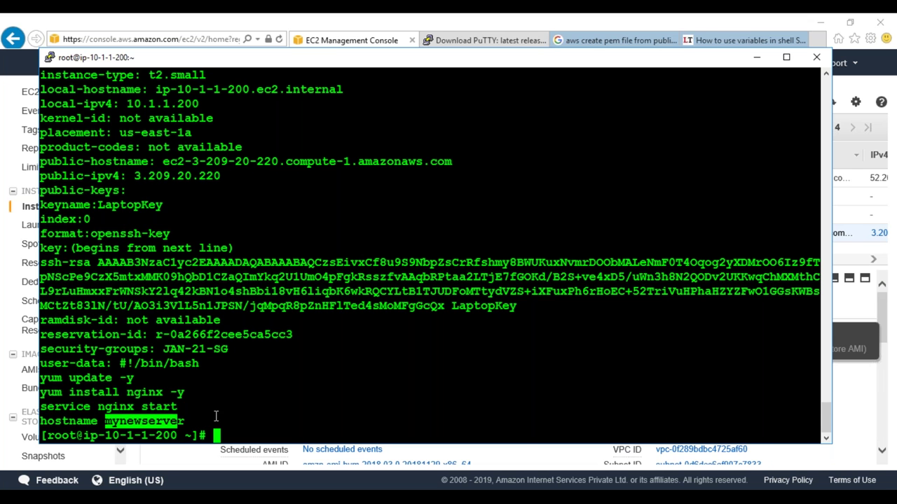
click(277, 394)
Start nginx, confirm git is missing, and install it with 'yum install -y git'.
text(serv)
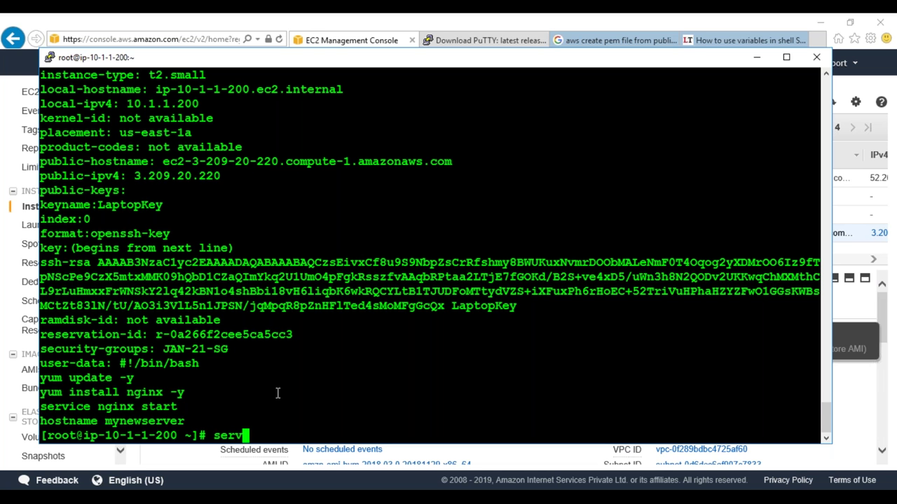
text(ice nginx star)
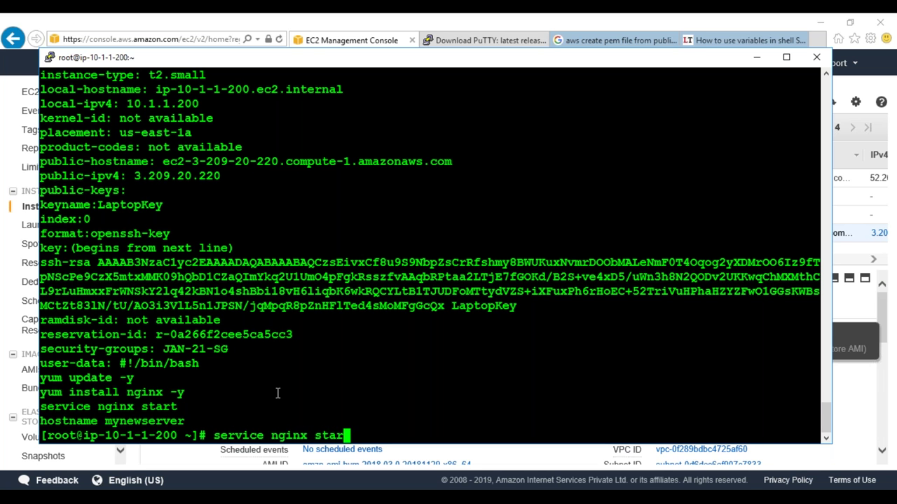
text(t)
key(Return)
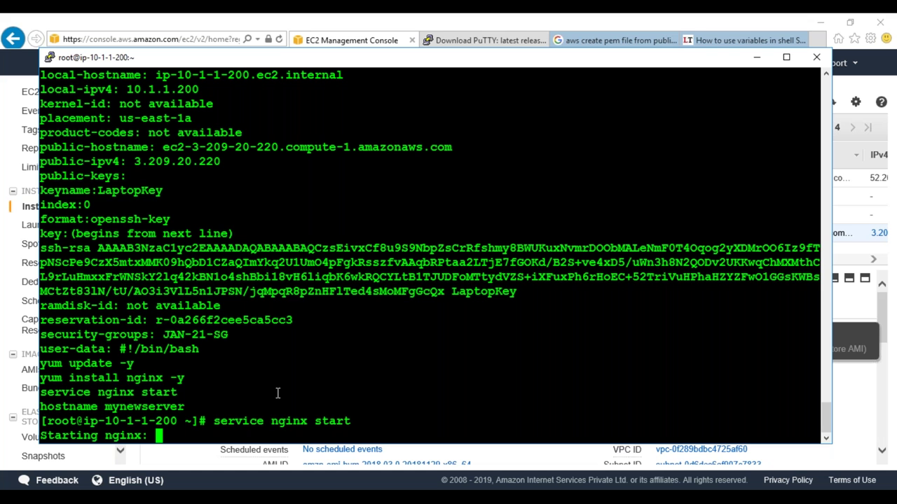
text(git)
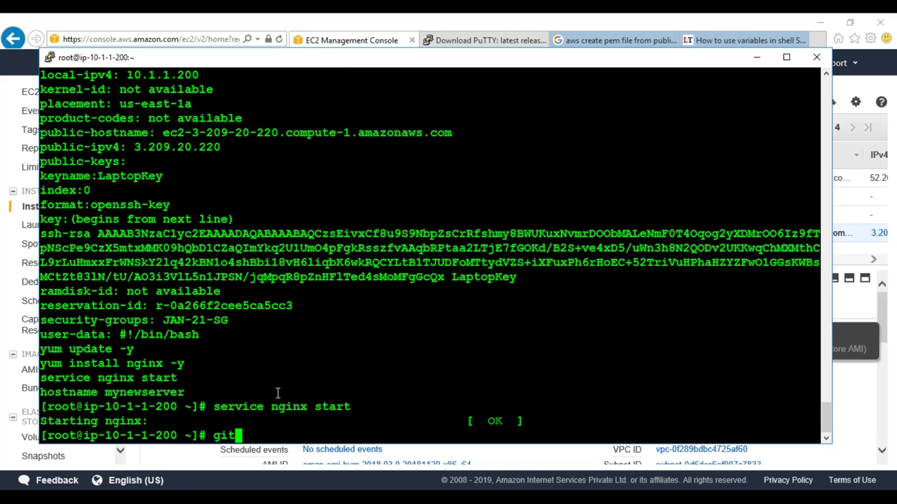
key(Return)
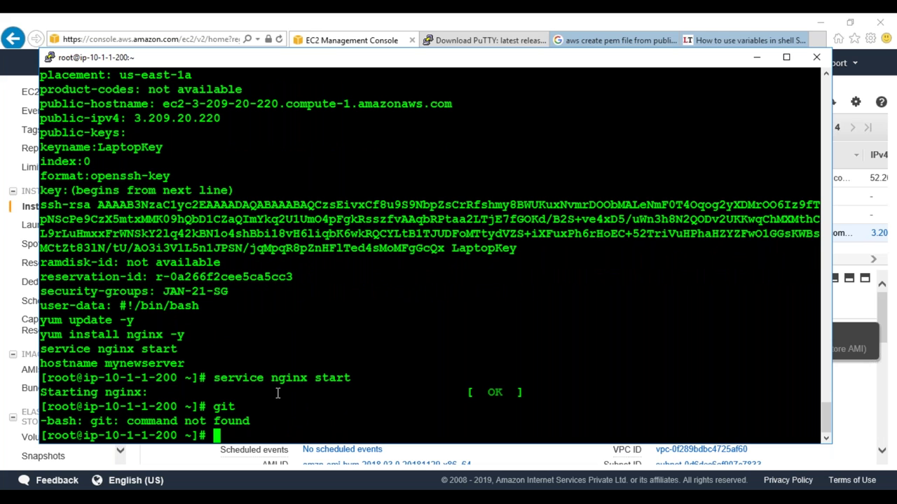
text(yum instal)
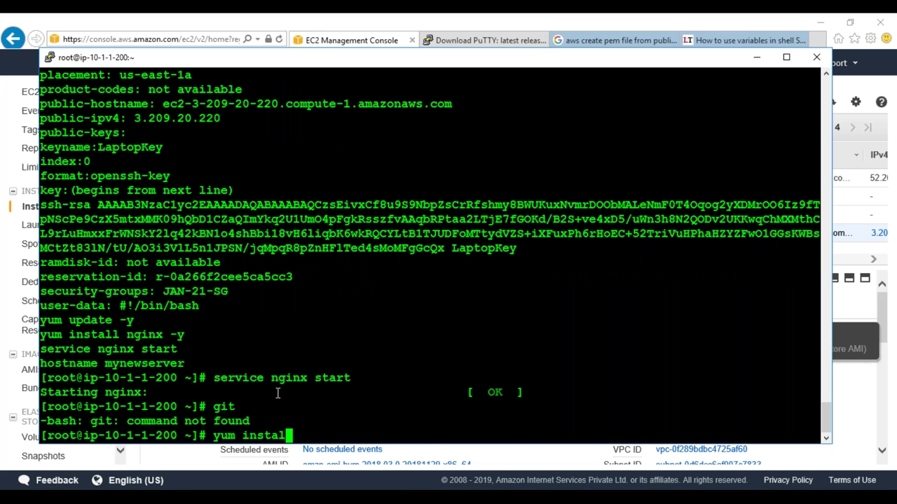
text(l -y git)
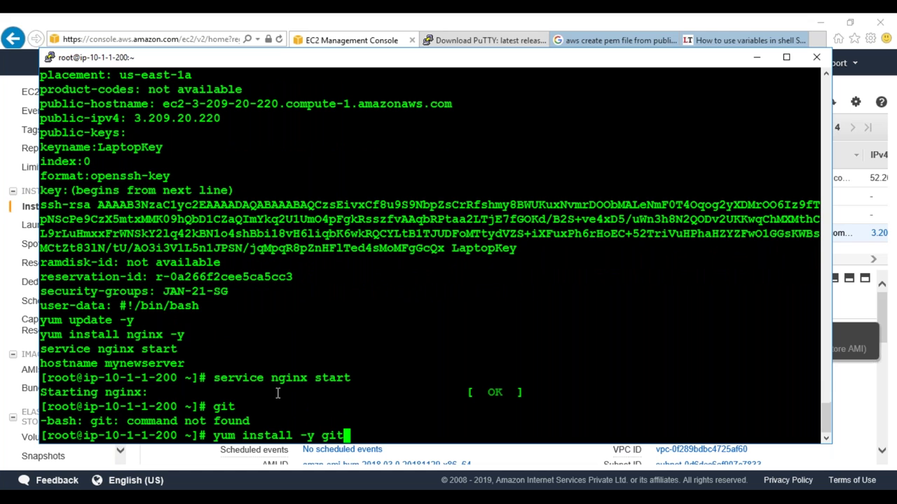
key(Return)
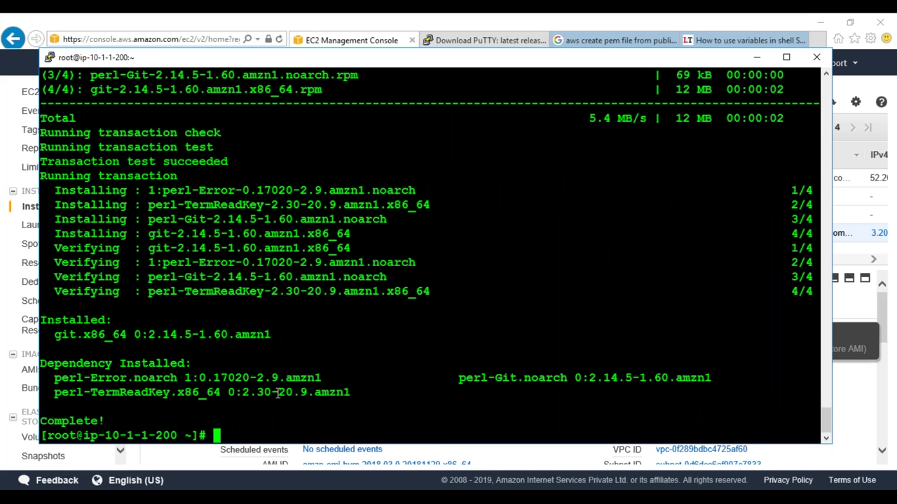
Install tree via yum, list /etc as a tree (175 directories, 970 files), and minimize PuTTY.
key(Return)
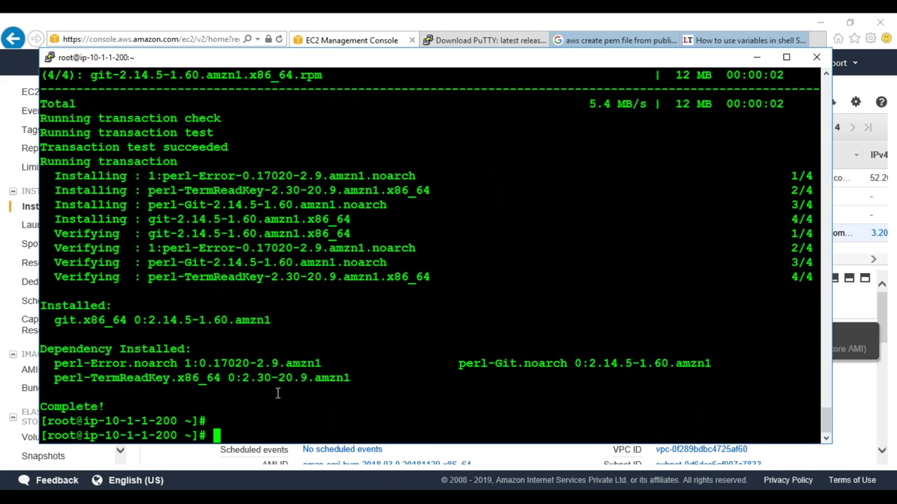
key(Return)
text(yum install -y )
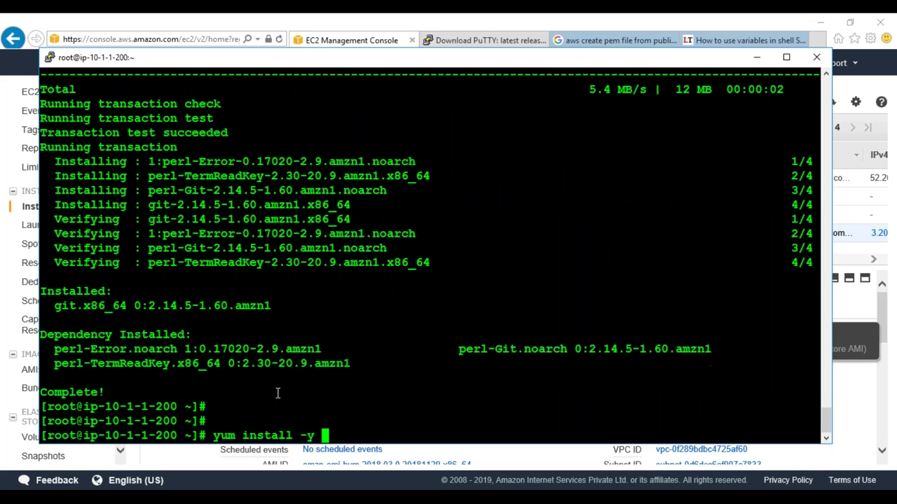
text(tree)
key(Return)
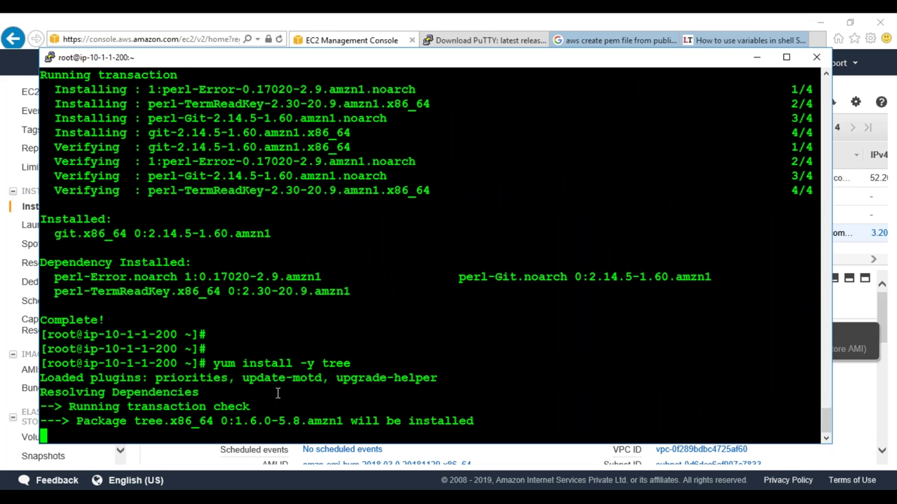
text(tree /etc/)
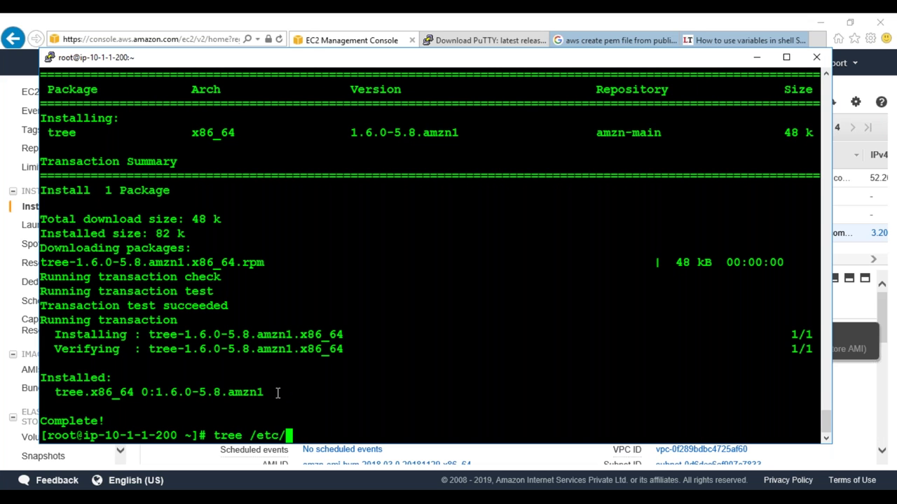
key(Return)
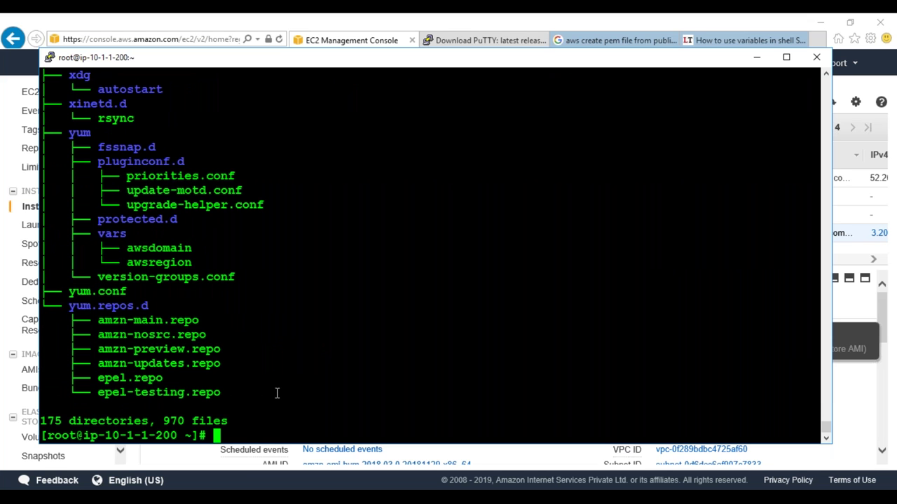
click(177, 468)
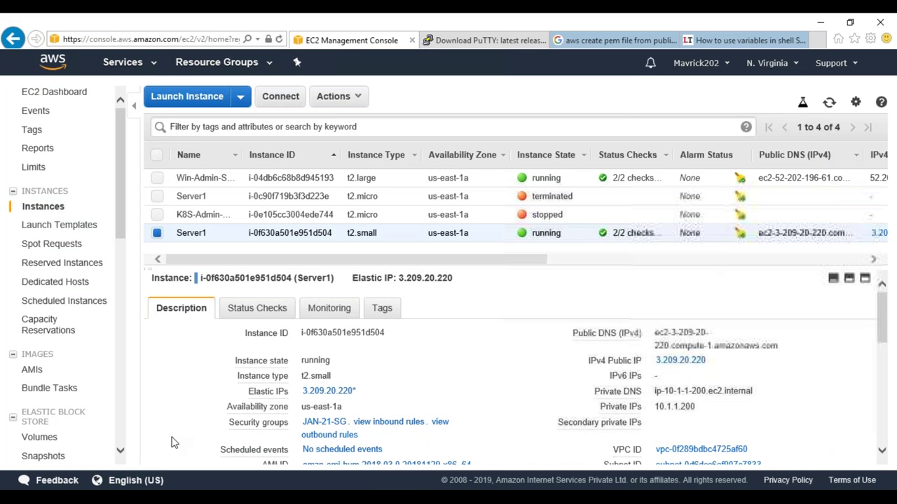
click(168, 97)
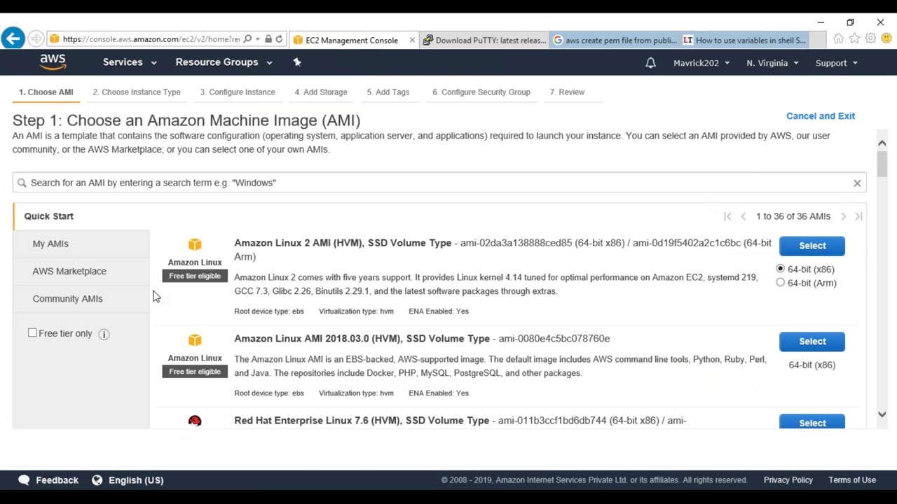
click(77, 256)
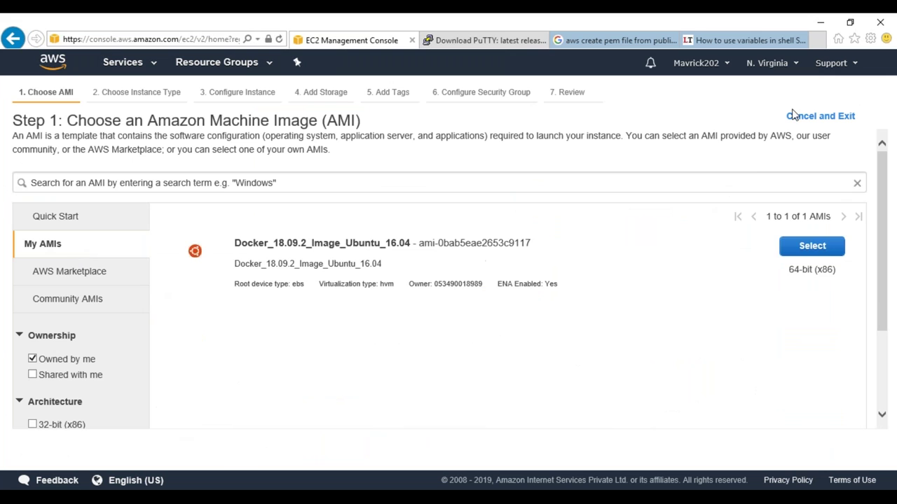
click(792, 116)
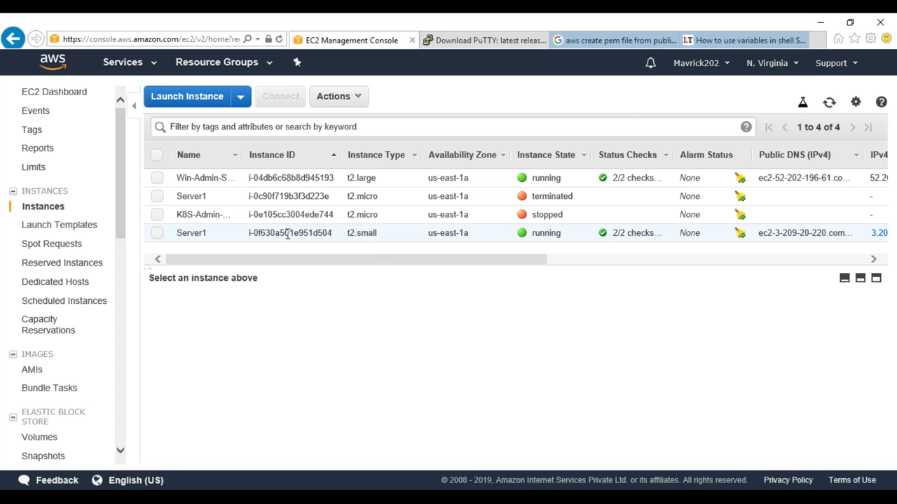
Start creating an image of Server1 named My_Amazon_Custom_Image_5thMarch.
click(286, 233)
right_click(287, 234)
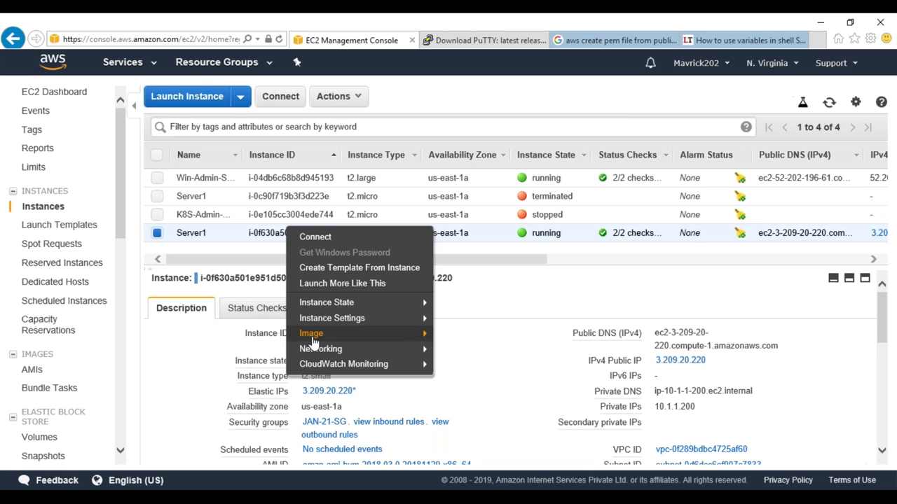
mouse_move(315, 333)
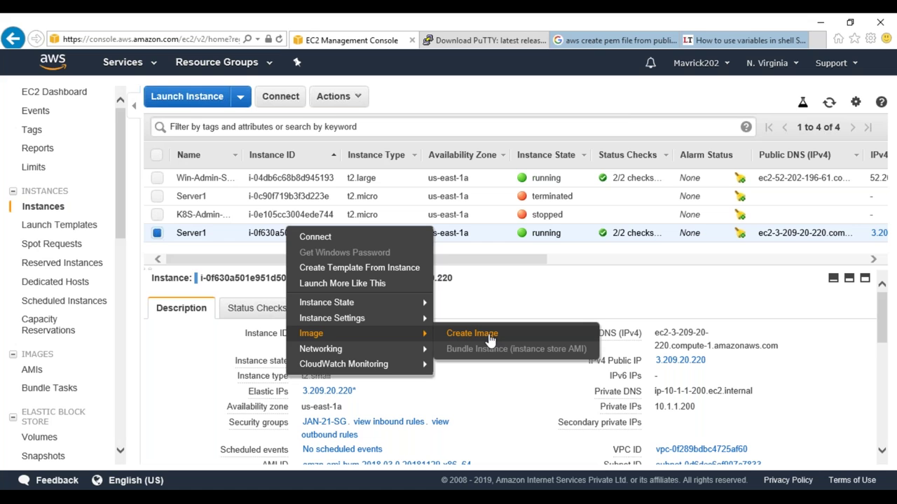
click(472, 333)
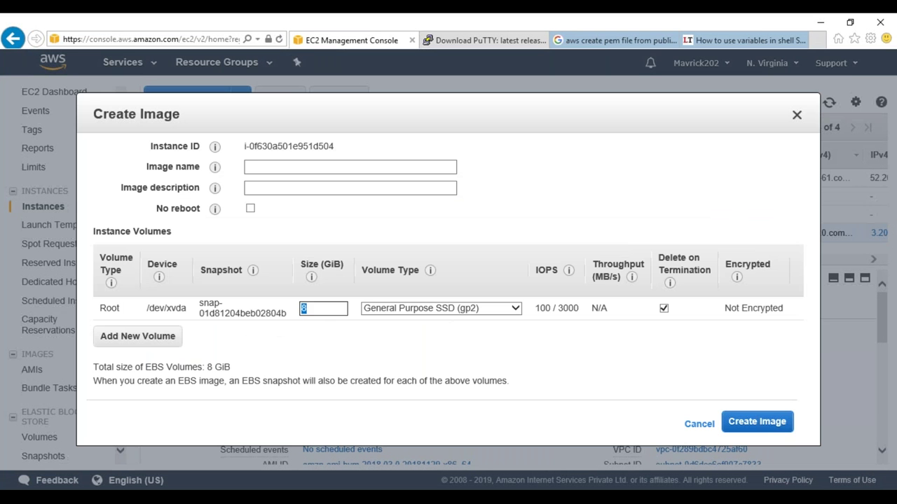
click(351, 167)
text(My_Amazo)
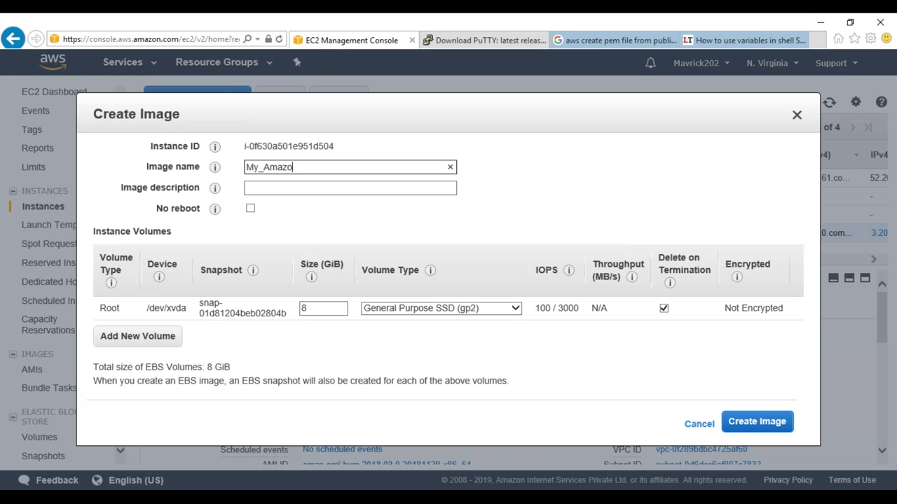
text(n_Custom_Image_5thMarch)
Paste the image name as its description and submit the image creation.
drag(411, 167, 247, 171)
key(ctrl+c)
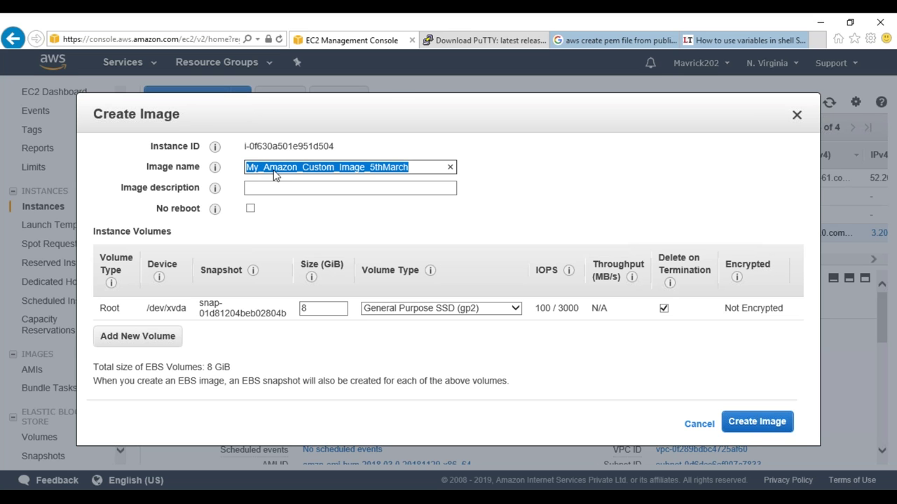
click(274, 187)
key(ctrl+v)
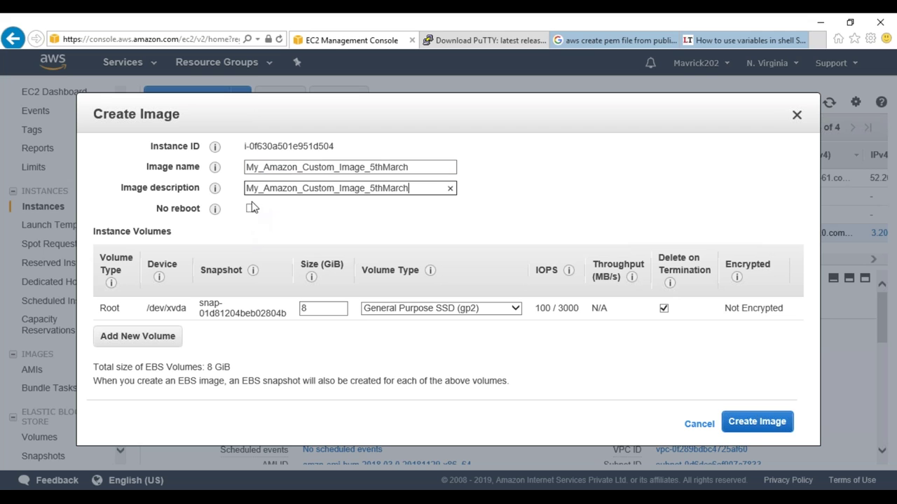
mouse_move(569, 272)
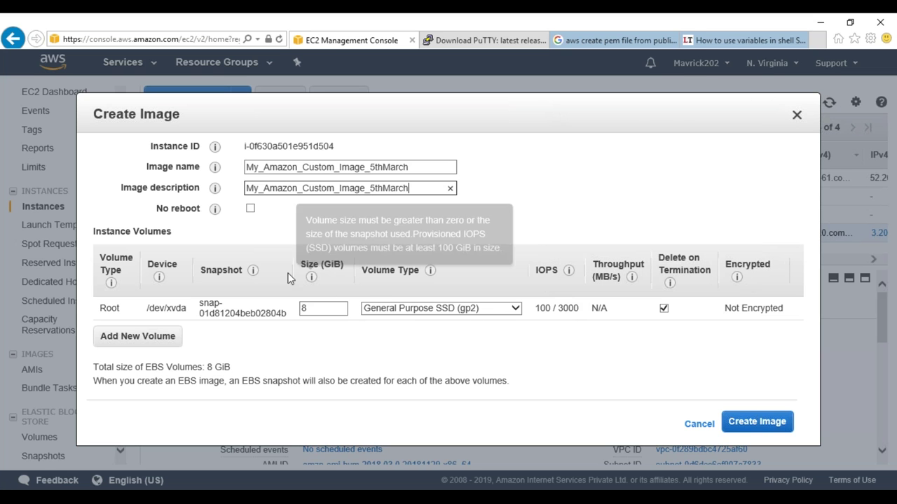
click(762, 429)
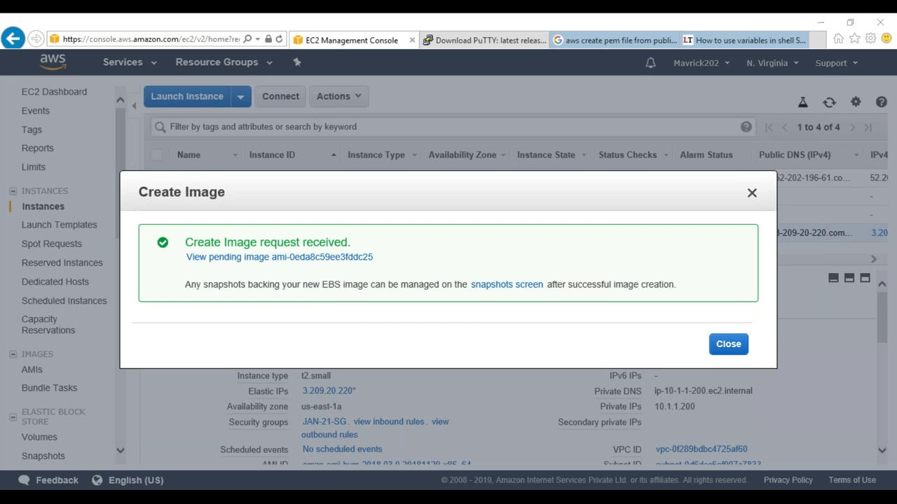
Dismiss the PuTTY connection-lost Fatal Error, closing the session.
mouse_move(354, 470)
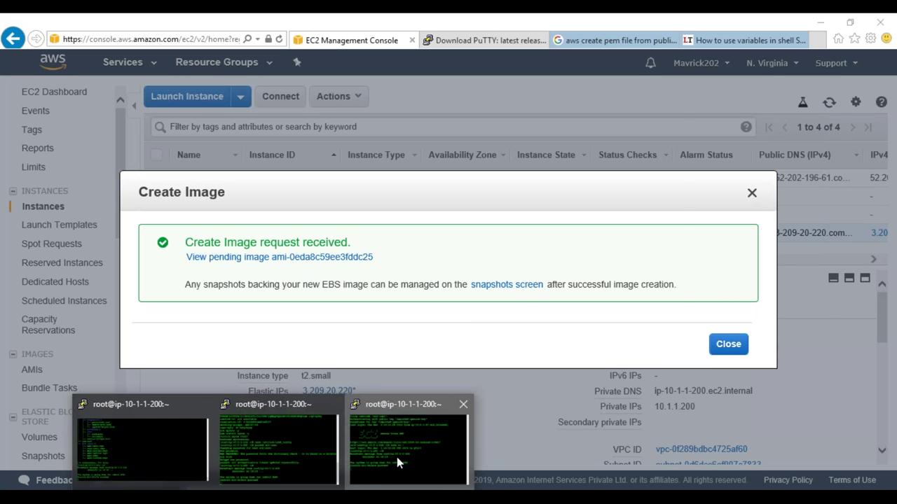
click(396, 457)
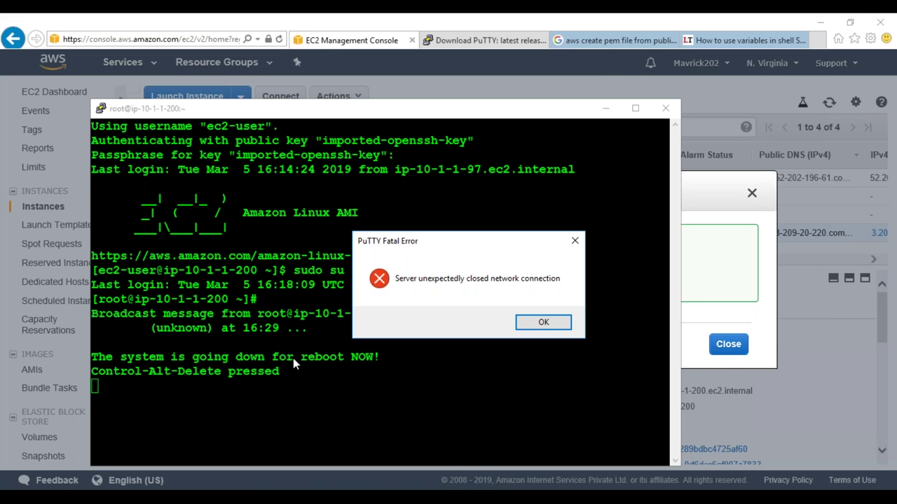
click(542, 323)
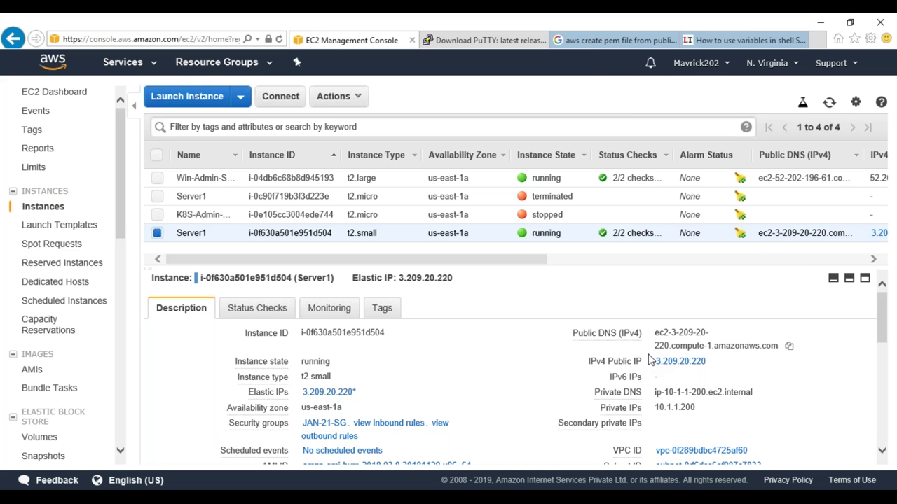
Check the Snapshots list, then view AMIs sorted by ID with a wider name column.
mouse_move(617, 336)
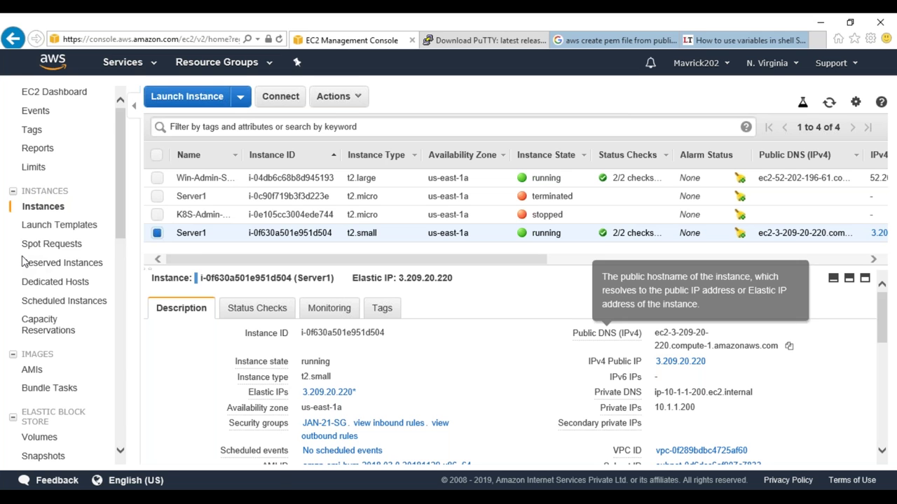
scroll(49, 315, down, 3)
click(45, 342)
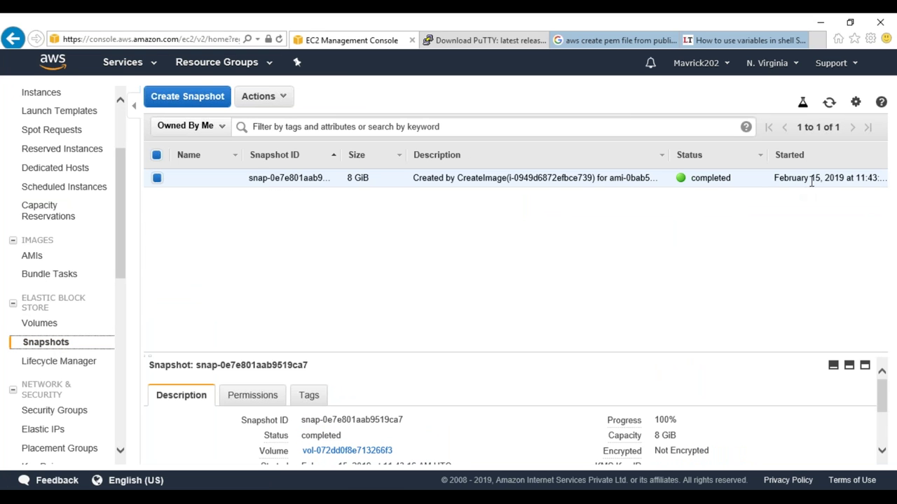
click(828, 104)
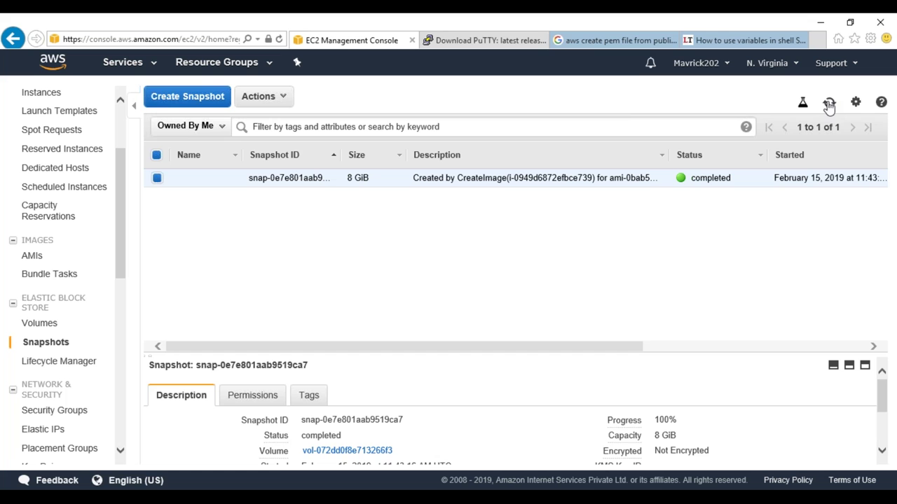
click(35, 257)
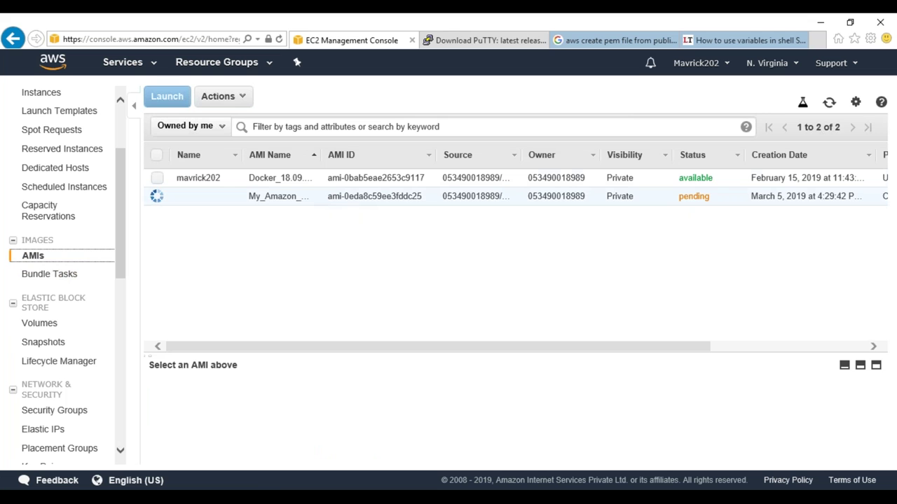
click(322, 160)
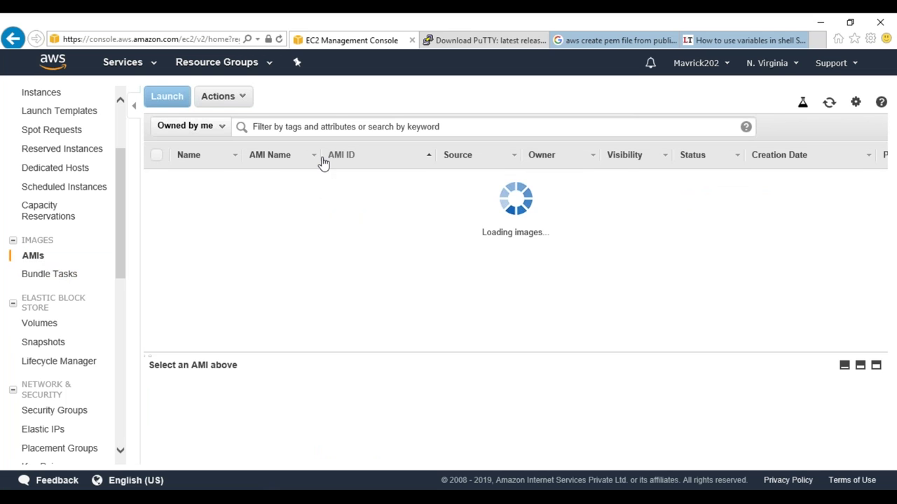
drag(325, 157, 376, 155)
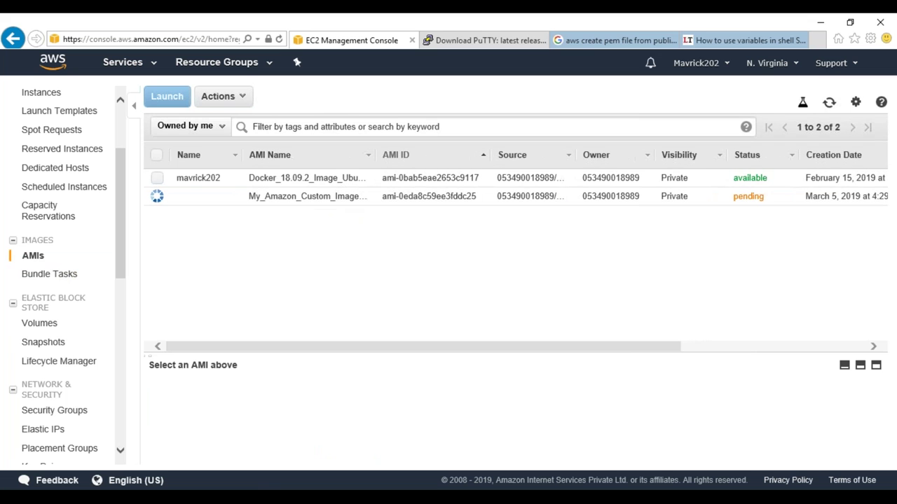
Refresh the AMIs list until the new custom image shows available.
click(43, 342)
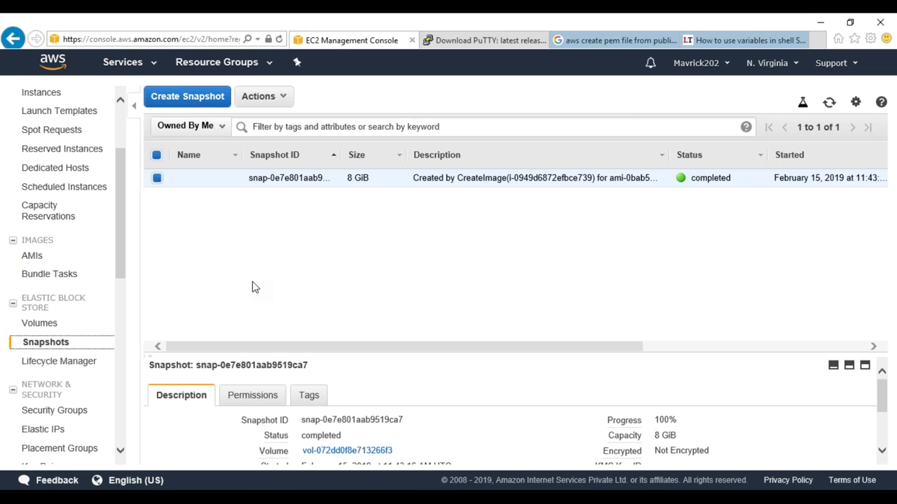
click(31, 256)
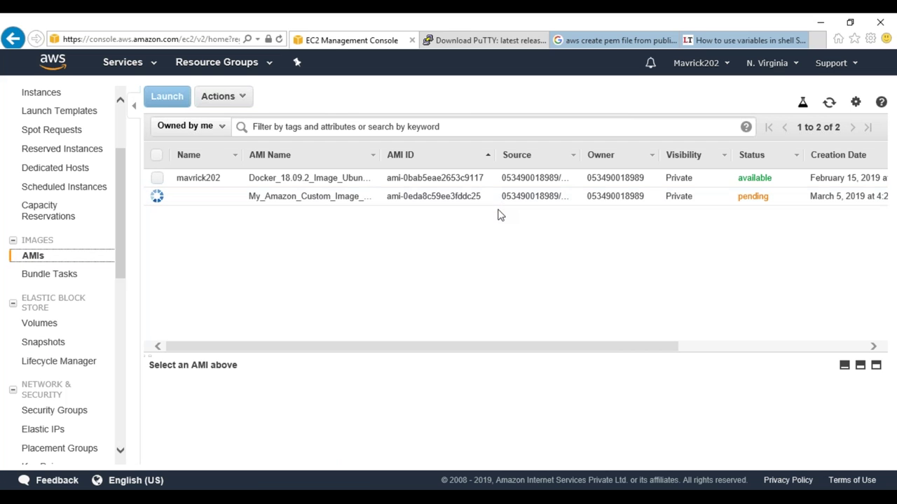
click(829, 102)
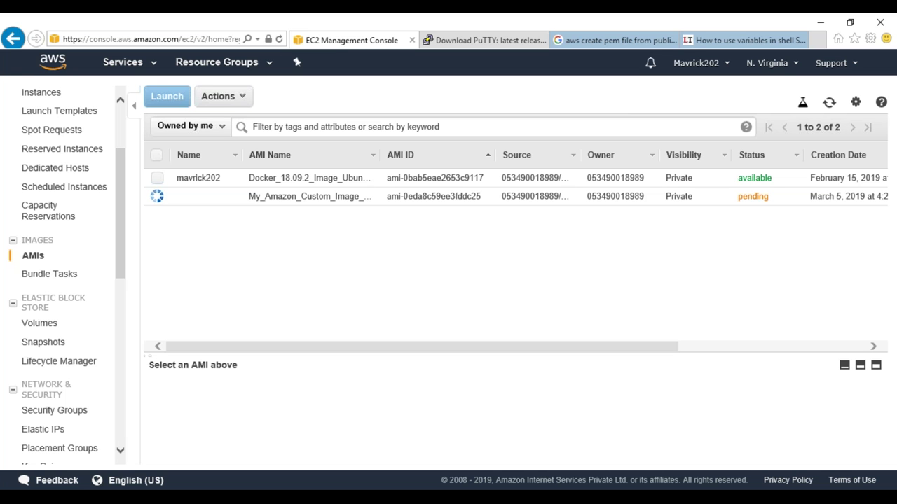
click(830, 103)
click(42, 93)
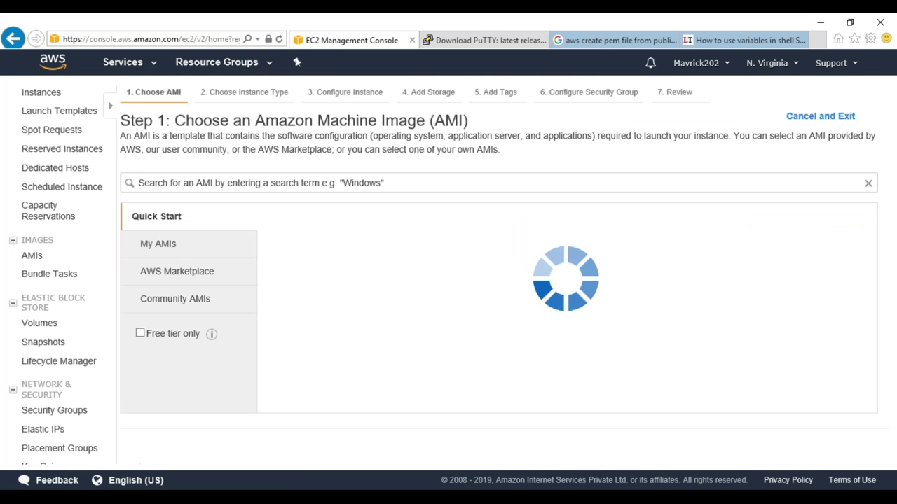
In the launch wizard, show My AMIs and select the custom image.
click(51, 244)
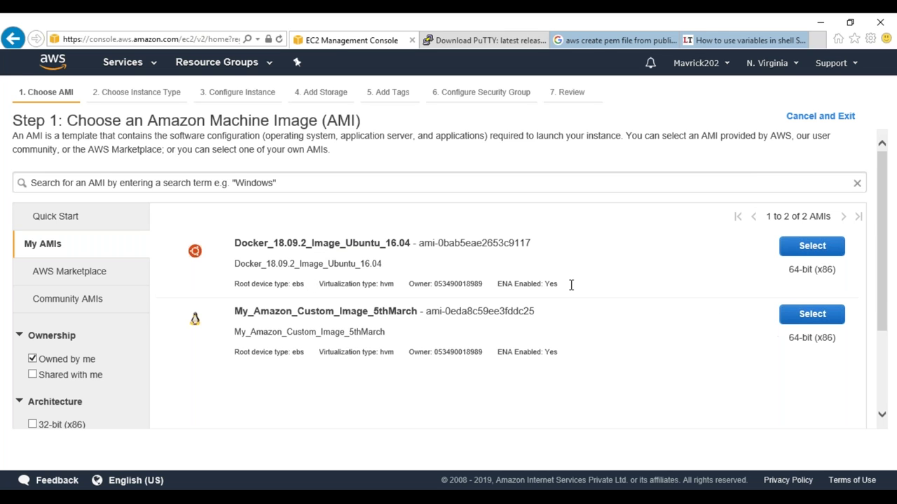
click(791, 316)
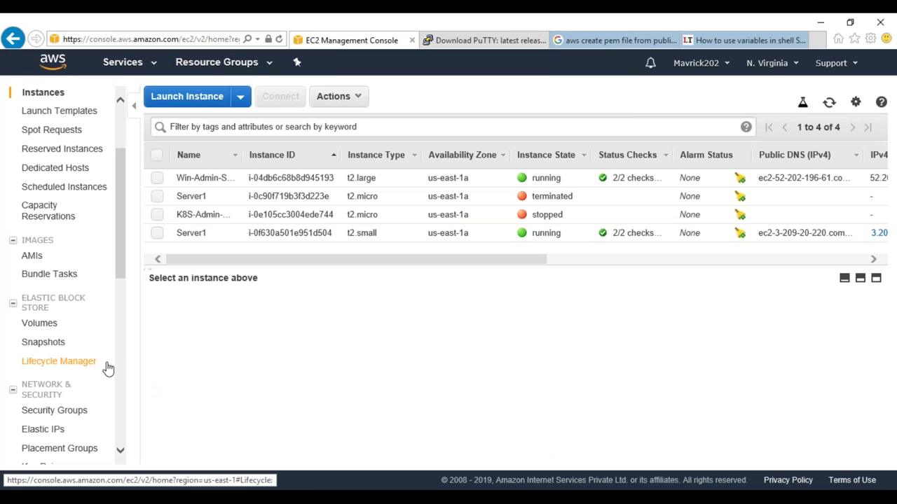
Show Server1 (i-0f630a501e951d504, Elastic IP 3.209.20.220) details, then go to the AMIs list.
scroll(82, 382, down, 3)
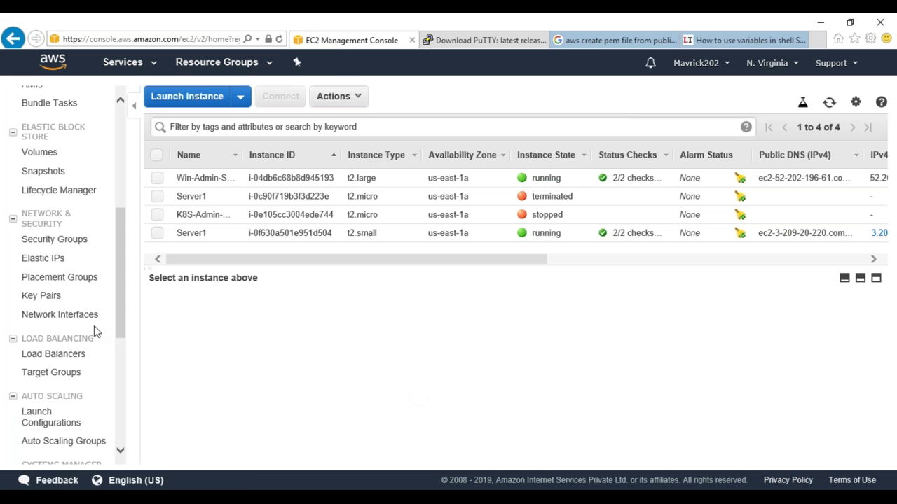
drag(121, 336, 131, 239)
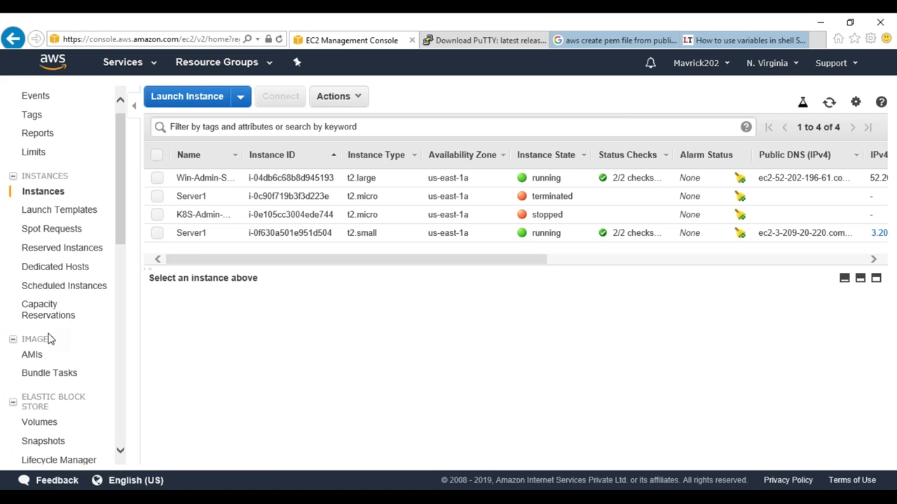
scroll(49, 339, down, 1)
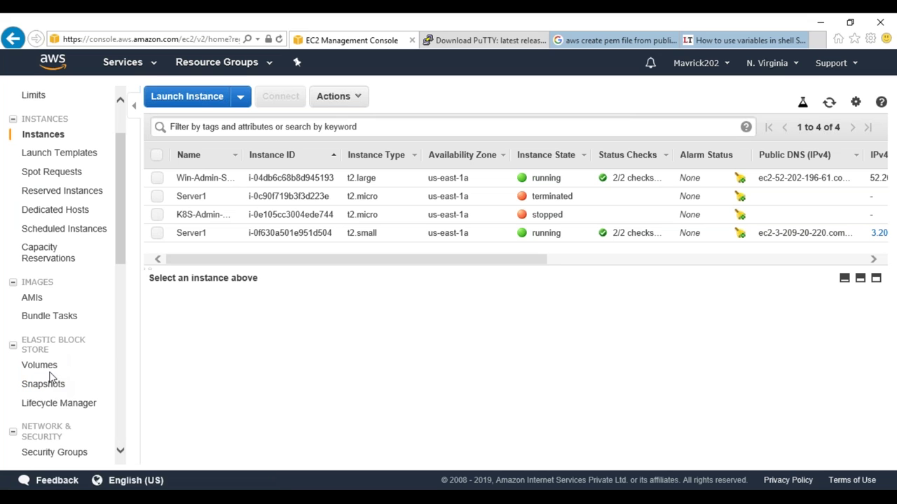
scroll(43, 384, down, 1)
scroll(43, 384, up, 2)
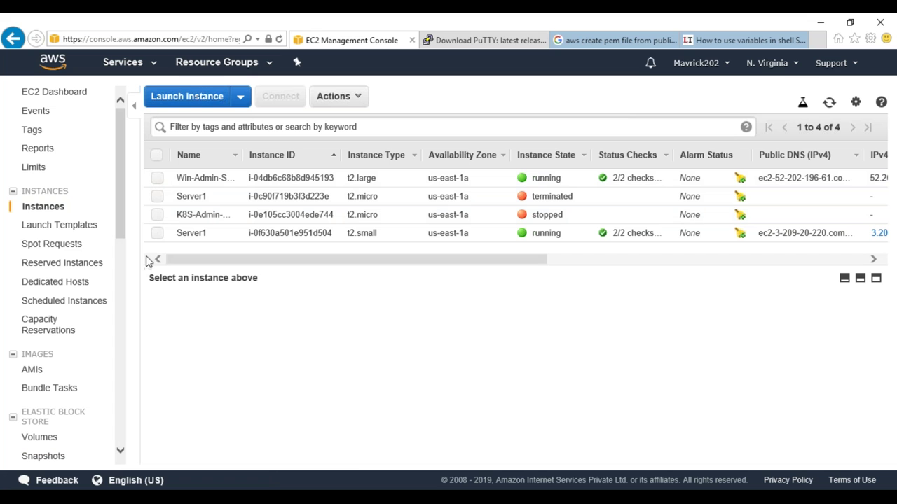
click(490, 236)
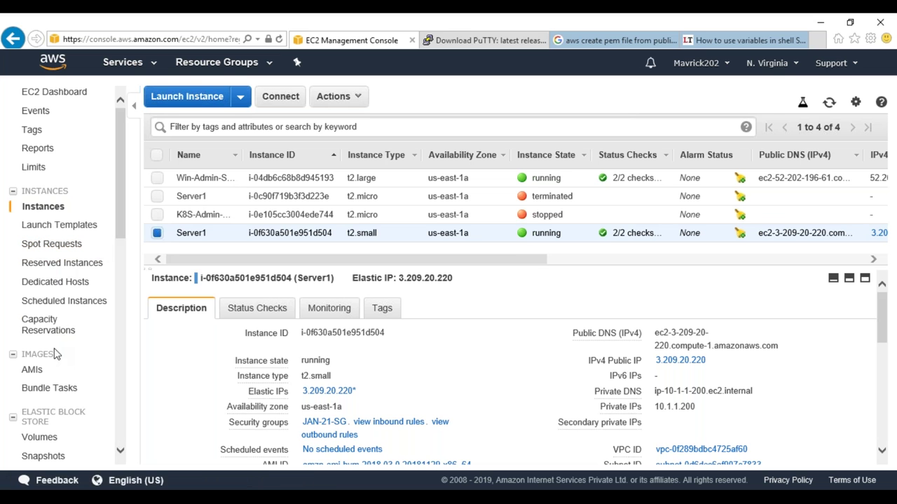
click(32, 370)
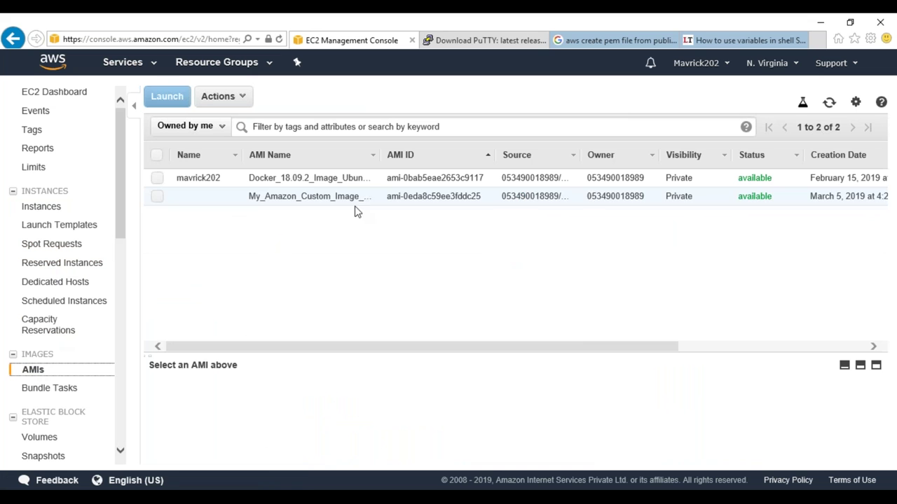
Go to the AMIs list and select My_Amazon_Custom_Image_5thMarch (ami-0eda8c59ee3fddc25) to see its details.
drag(586, 353, 777, 348)
click(157, 196)
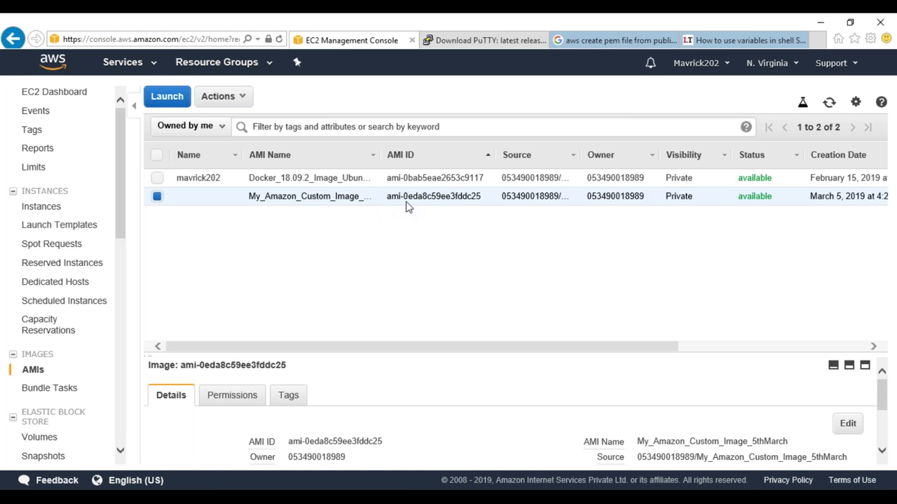
Start a Copy AMI attempt for the custom image, then abandon it without choosing a region.
right_click(408, 203)
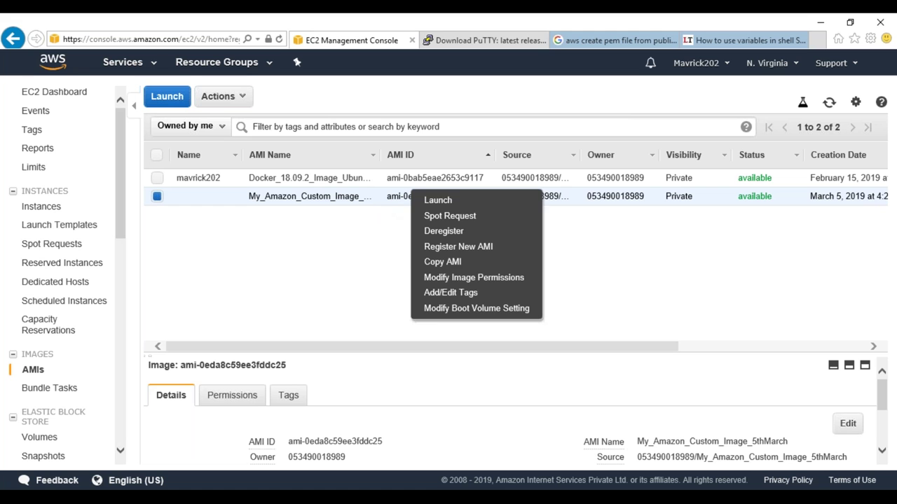
click(450, 262)
click(439, 210)
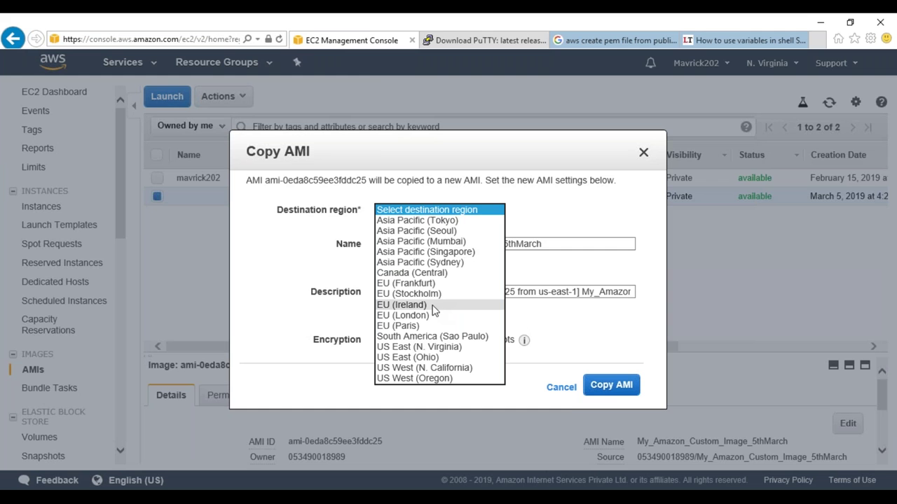
click(566, 389)
click(564, 389)
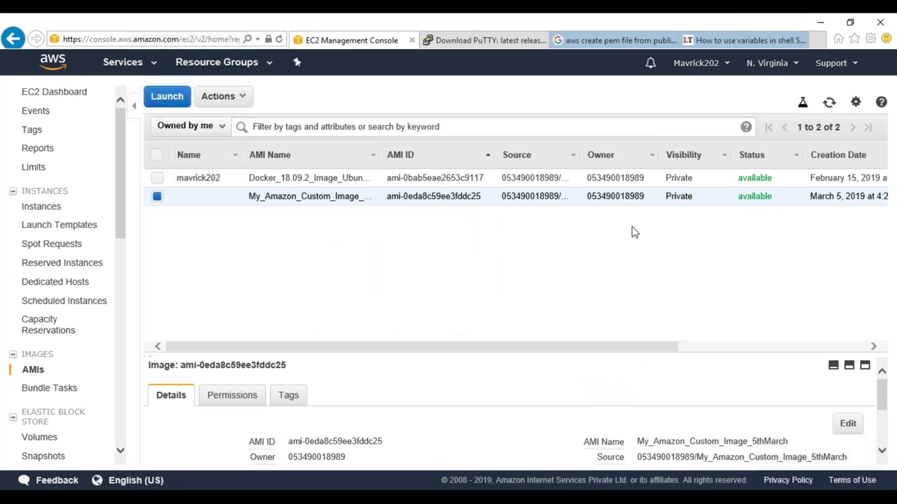
Copy the custom AMI to US East (Ohio) as ami-0fb1b8fddc54c410b and view the us-east-2 AMIs list.
right_click(479, 200)
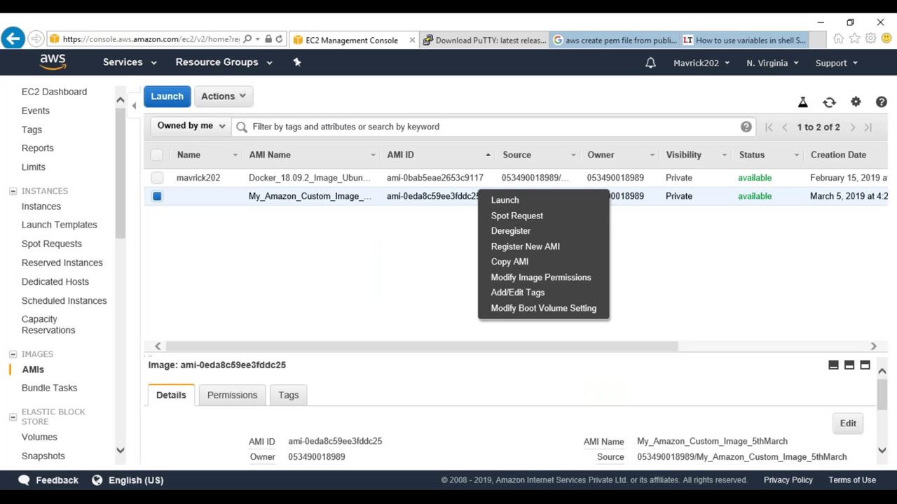
click(511, 259)
click(455, 214)
click(456, 215)
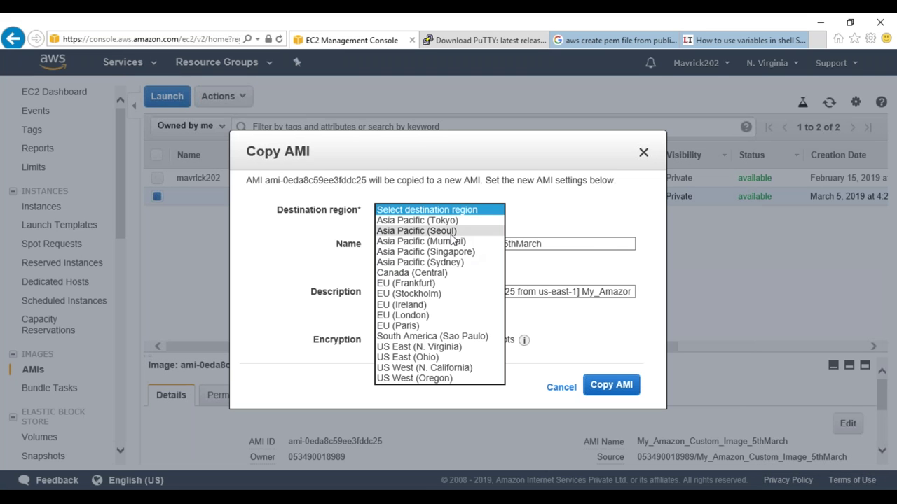
click(433, 357)
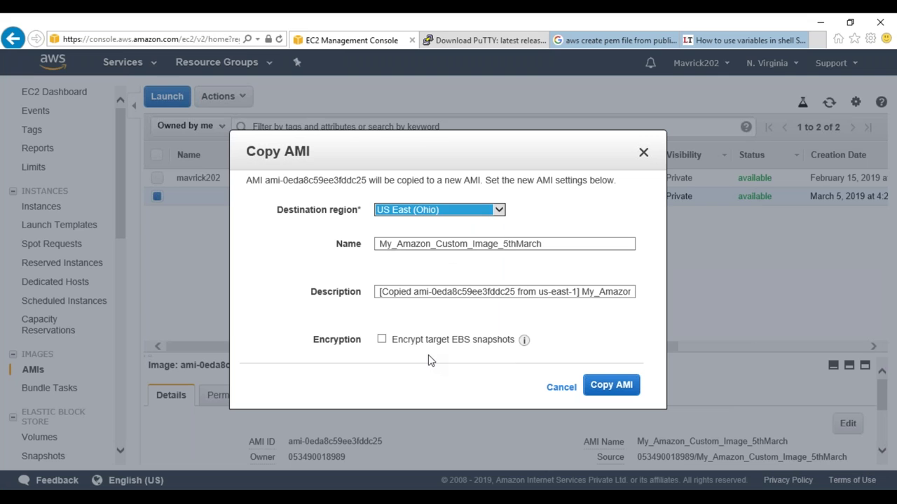
click(435, 270)
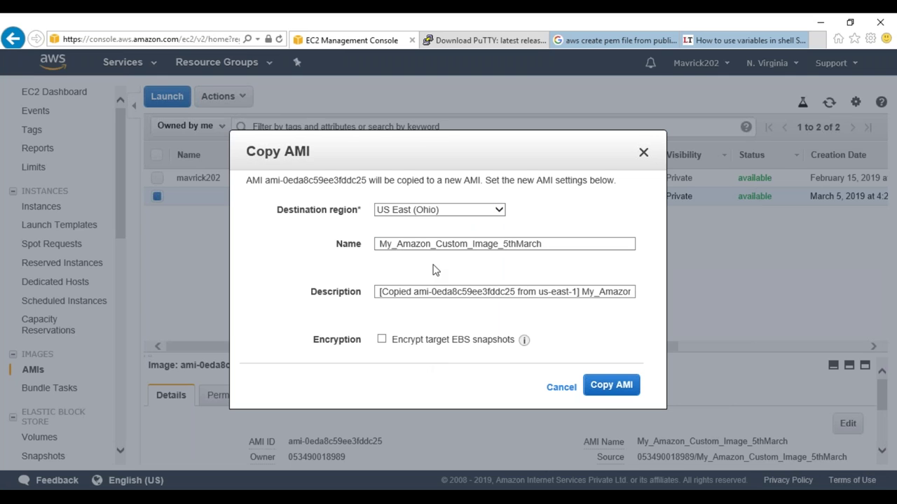
click(608, 385)
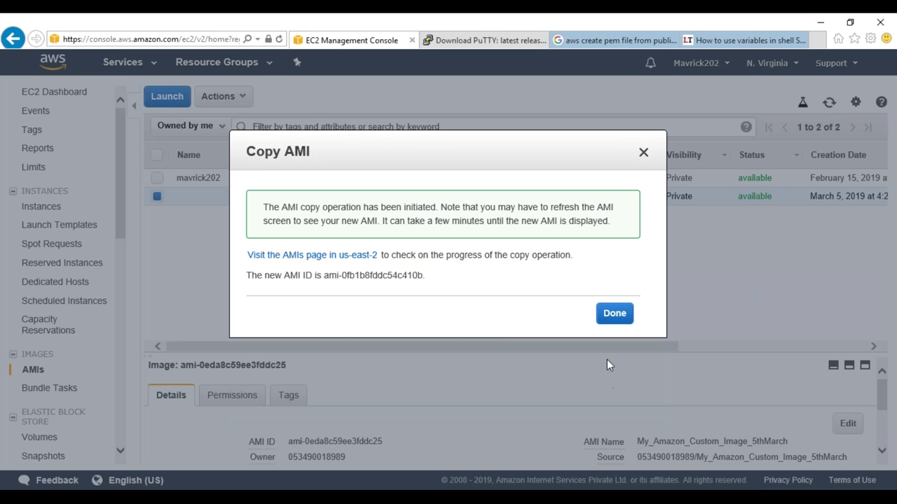
click(307, 259)
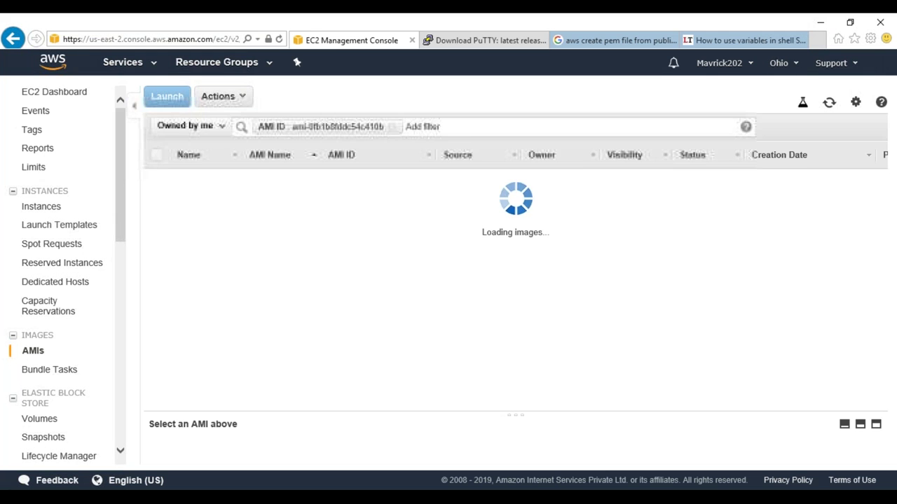
Load the EC2 console in the PuTTY tab by pasting the console URL trimmed to the region.
drag(419, 178, 328, 178)
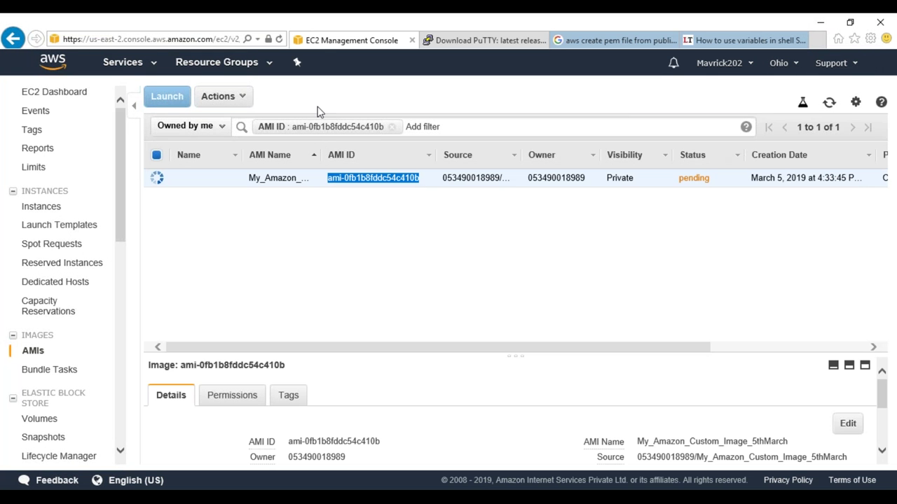
click(196, 40)
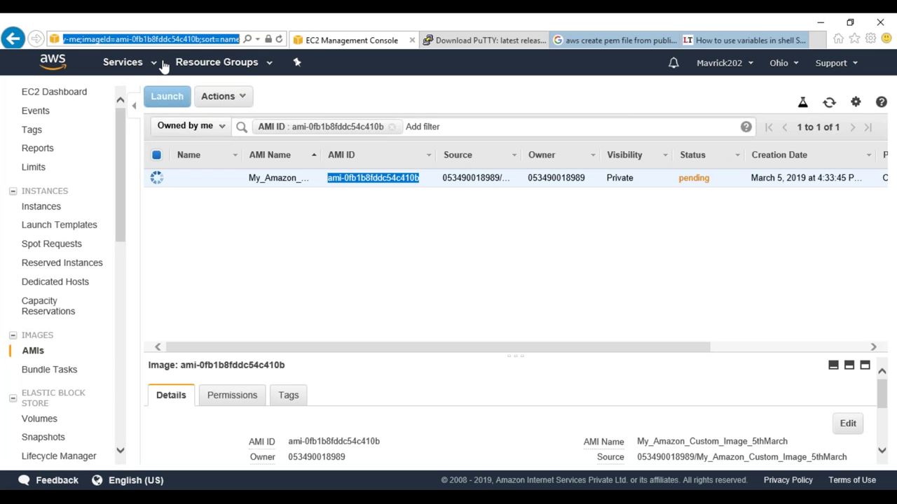
click(456, 49)
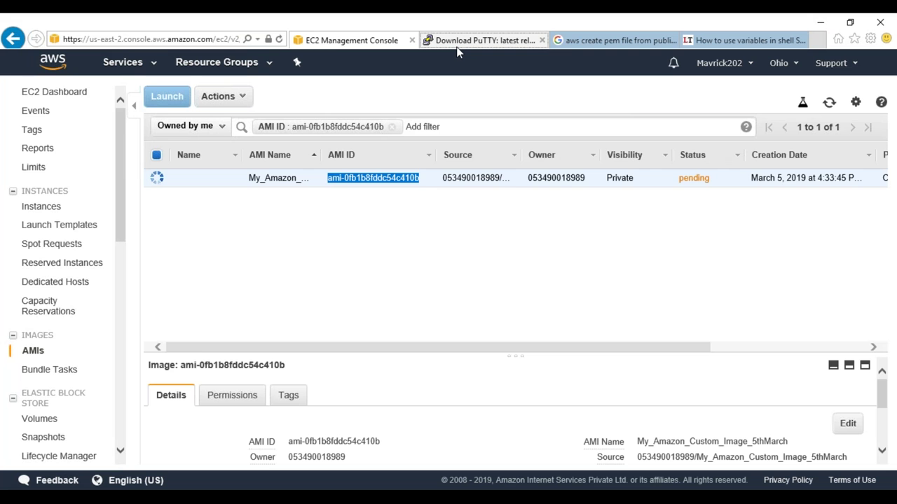
click(457, 49)
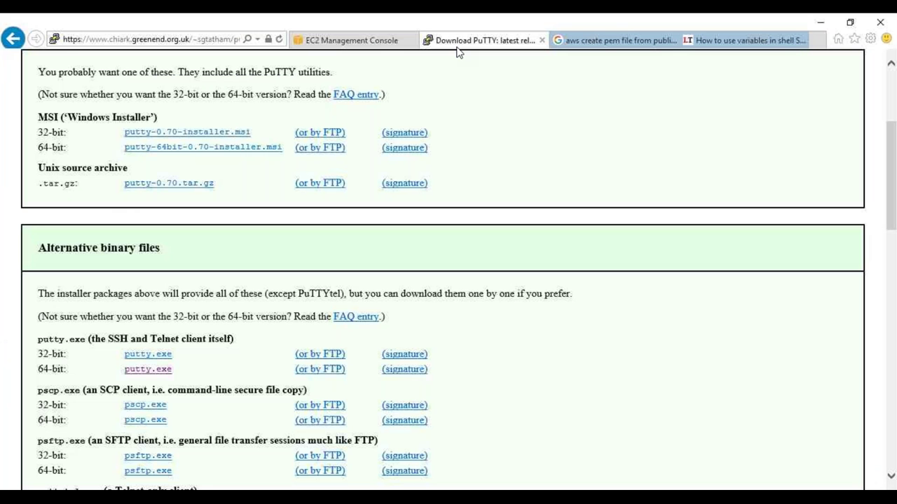
click(175, 39)
key(ctrl+v)
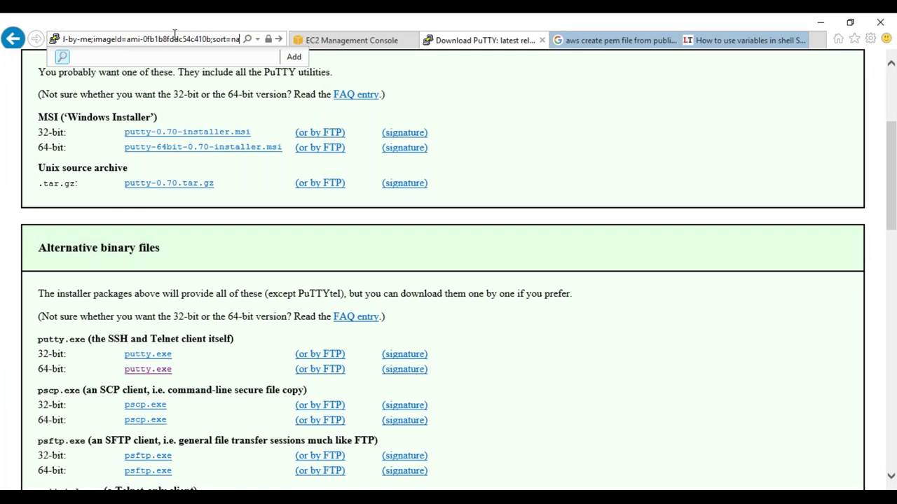
key(BackSpace)
key(BackSpace)
key(BackSpace)
key(BackSpace)
key(BackSpace)
key(BackSpace)
key(BackSpace)
key(BackSpace)
key(BackSpace)
key(BackSpace)
key(BackSpace)
key(BackSpace)
key(BackSpace)
key(BackSpace)
key(BackSpace)
key(BackSpace)
key(BackSpace)
key(BackSpace)
key(BackSpace)
key(BackSpace)
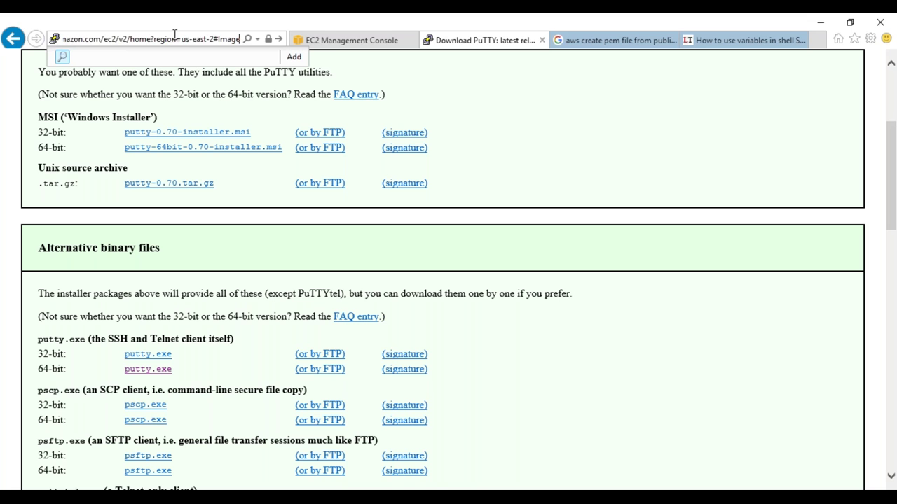
key(Return)
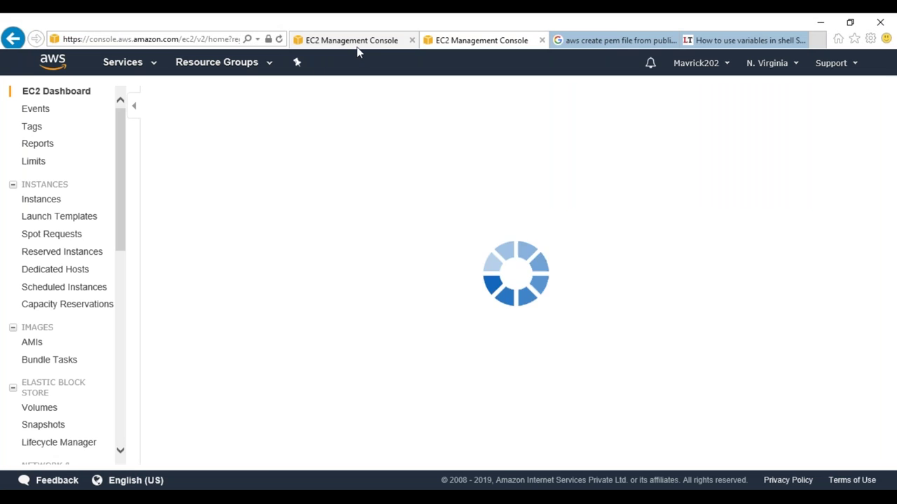
Show the N. Virginia AMIs and compare the original and Ohio copy AMI IDs across both tabs.
click(31, 342)
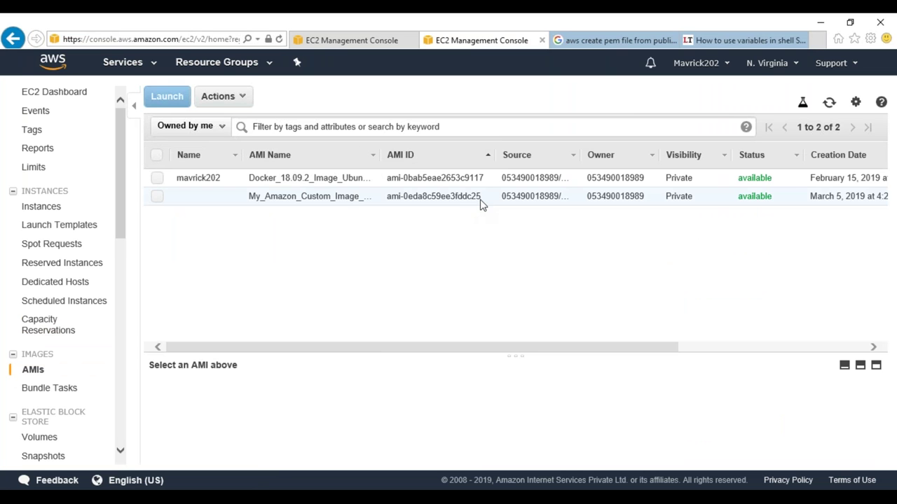
drag(481, 204, 464, 204)
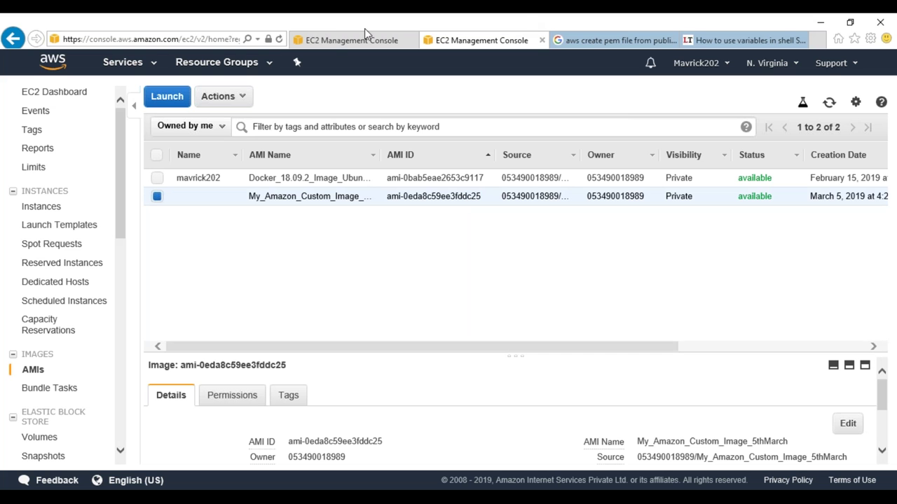
click(325, 42)
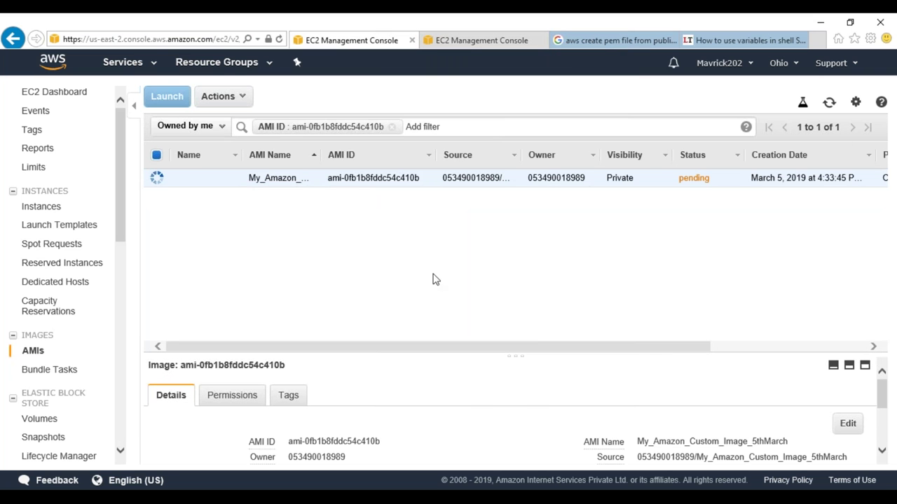
drag(380, 449, 363, 452)
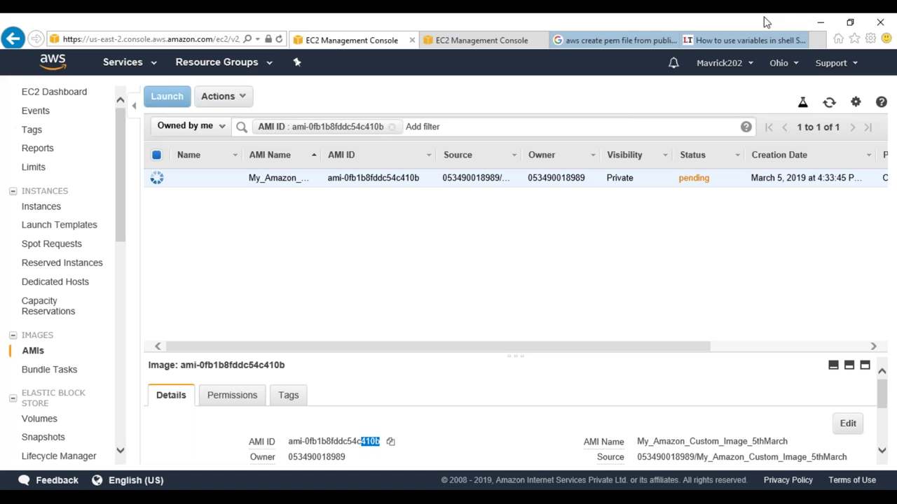
click(831, 107)
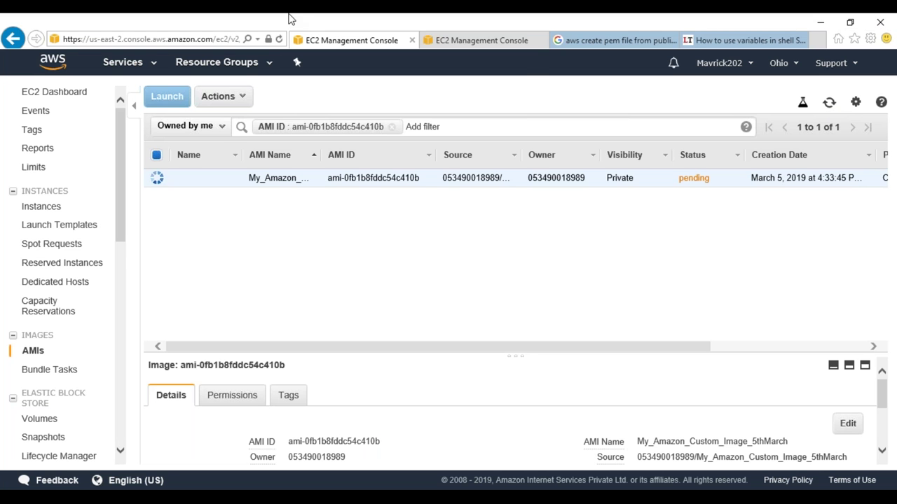
click(518, 44)
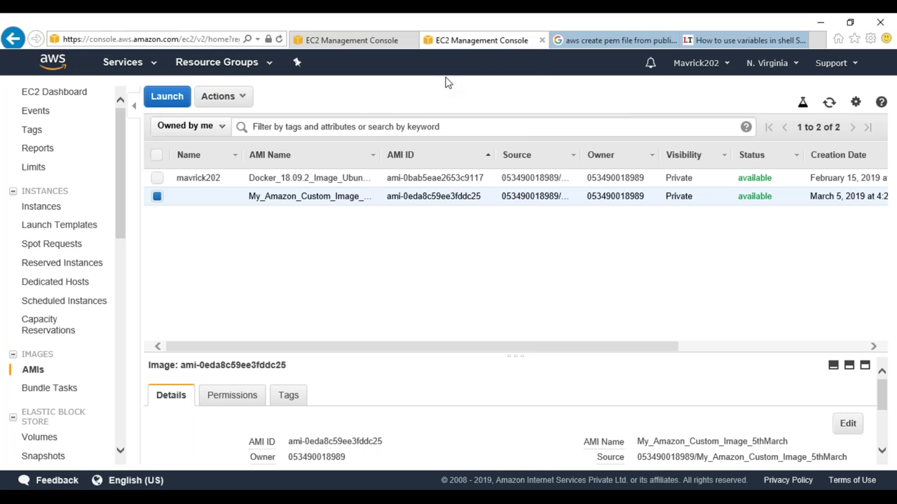
Deregister the original My_Amazon_Custom_Image_5thMarch AMI in N. Virginia, then return to the Ohio tab.
right_click(318, 199)
click(338, 232)
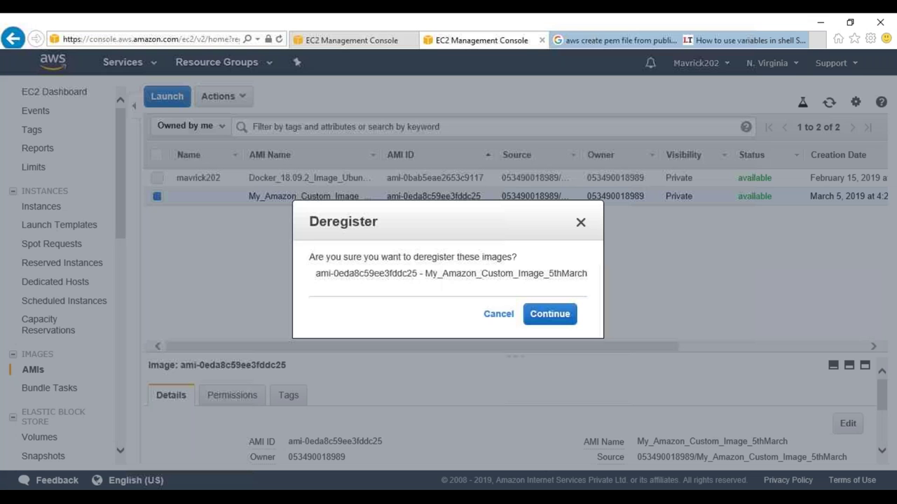
click(539, 324)
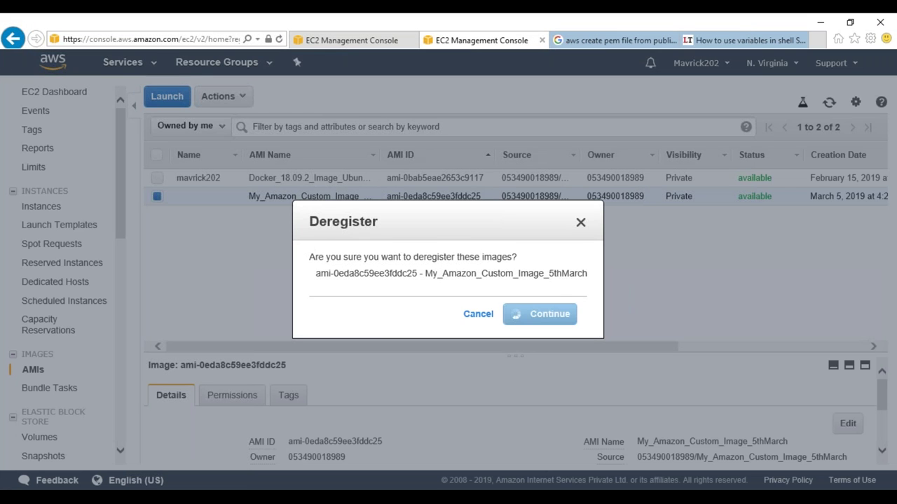
click(361, 44)
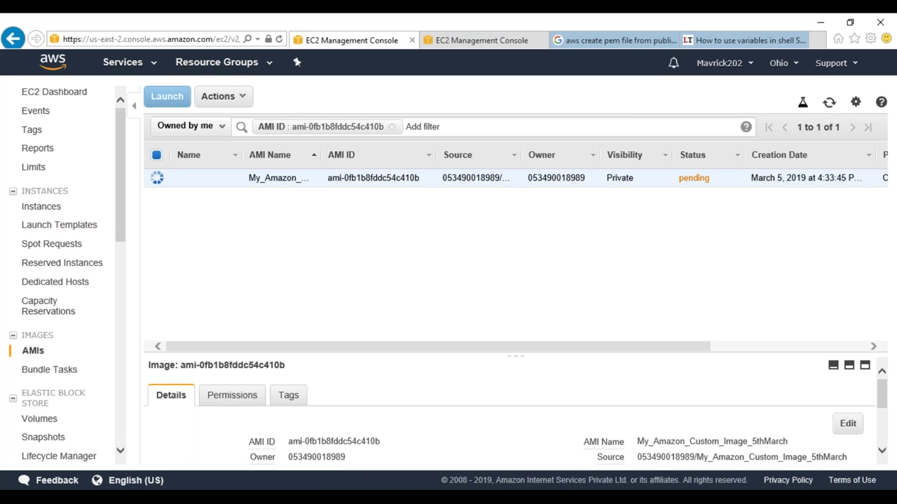
Deregister the Ohio copy ami-0fb1b8fddc54c410b, then show the N. Virginia Instances list.
right_click(400, 175)
click(418, 211)
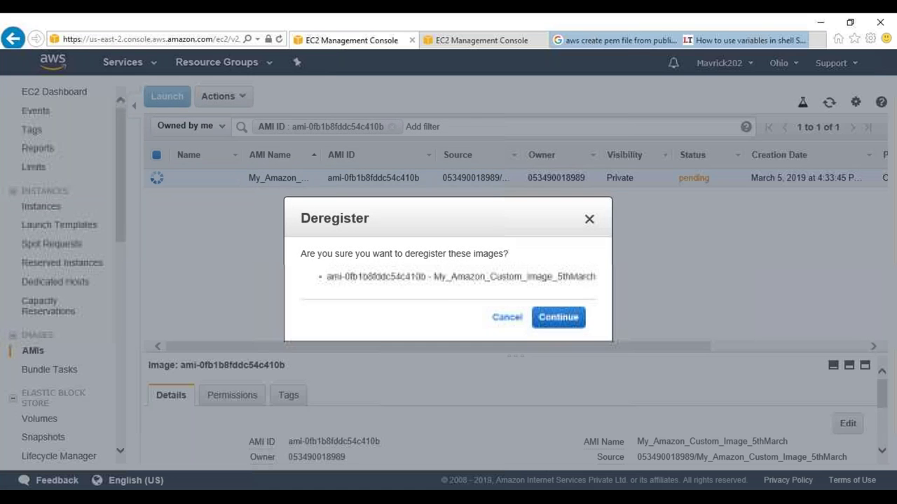
click(558, 317)
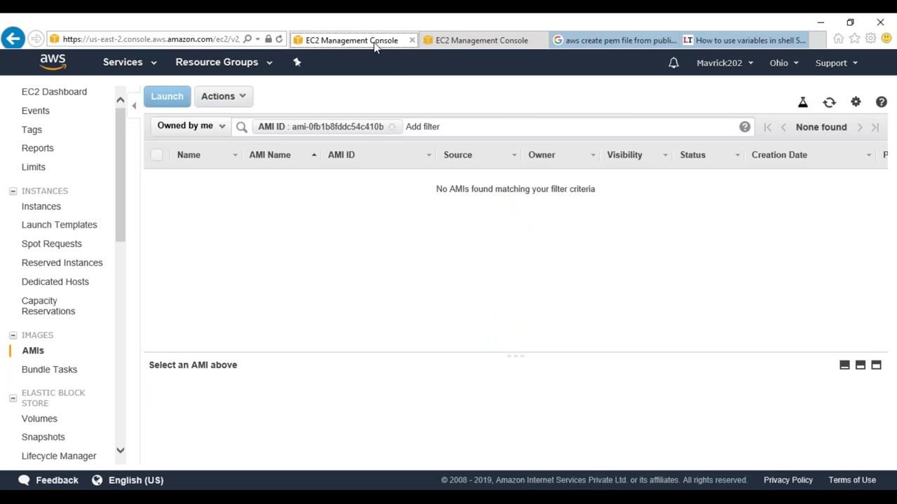
click(481, 40)
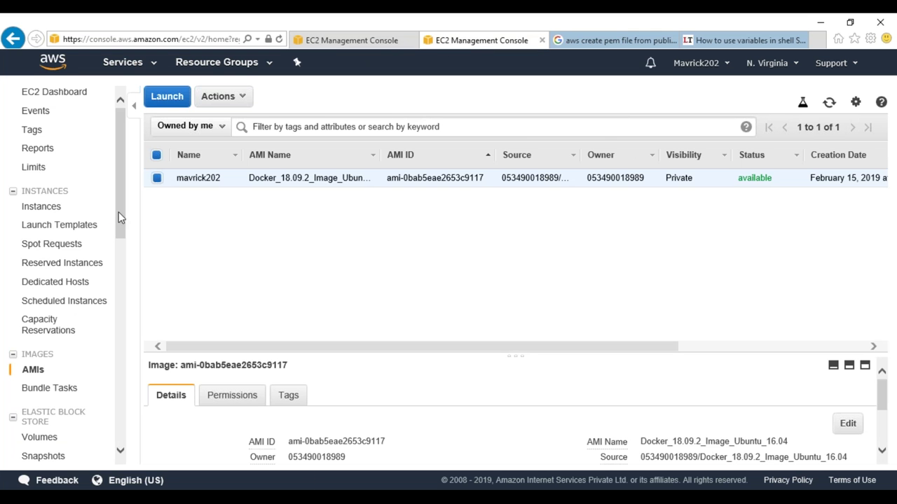
click(39, 206)
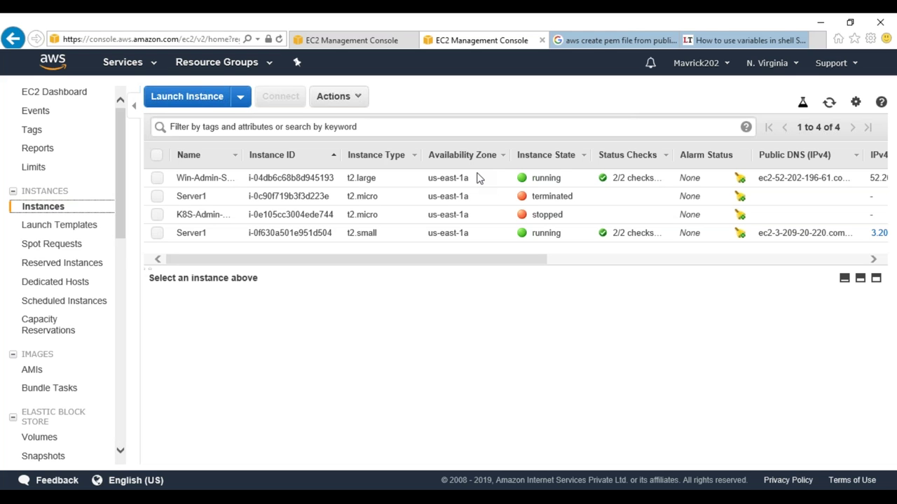
Terminate the t2.small Server1 instance, also releasing its Elastic IP 3.209.20.220.
click(359, 239)
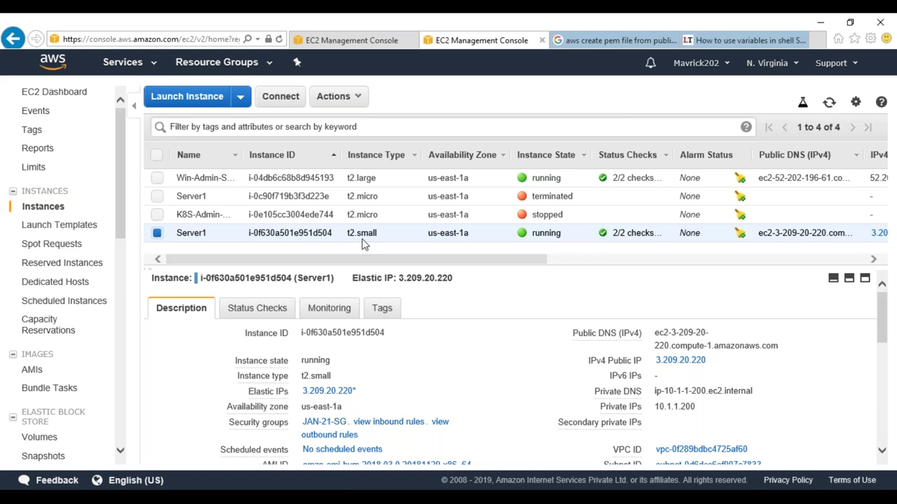
right_click(362, 243)
mouse_move(420, 302)
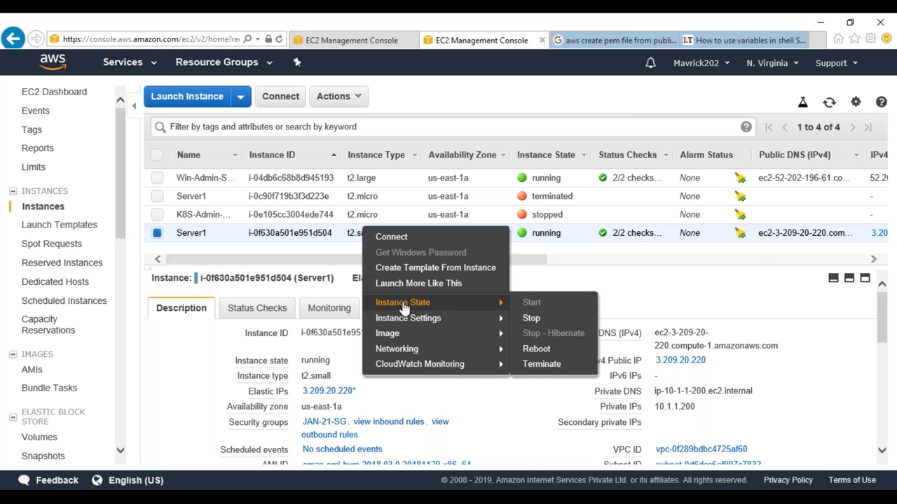
click(541, 365)
click(231, 348)
click(219, 376)
click(630, 428)
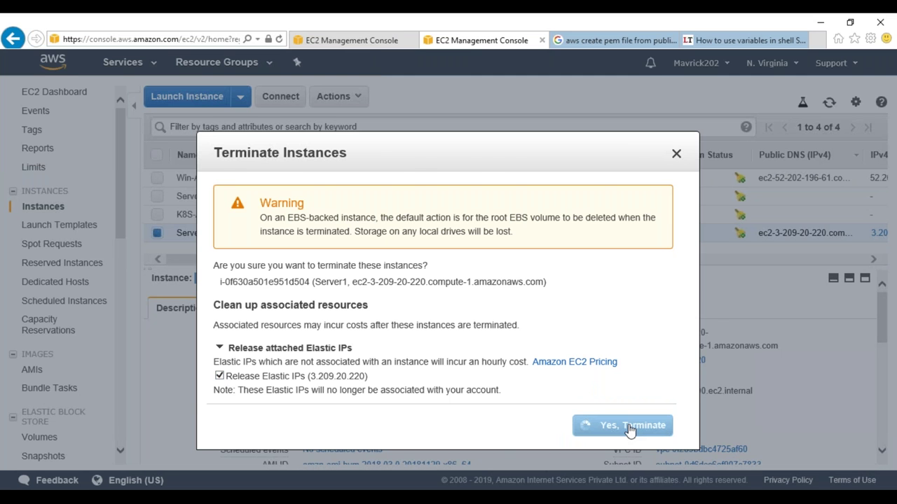